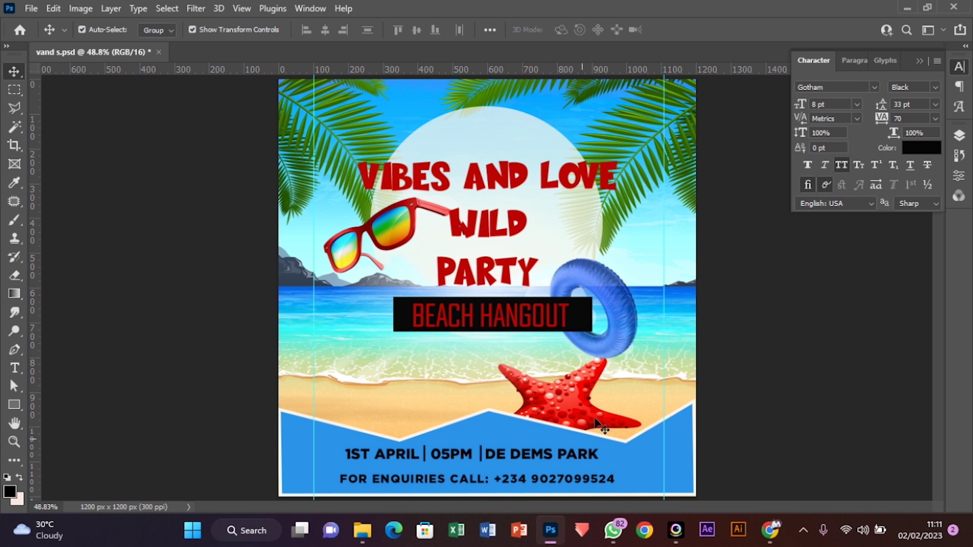
Toggle the visibility of the beach background image layer 266 to examine the flyer without it.
click(642, 146)
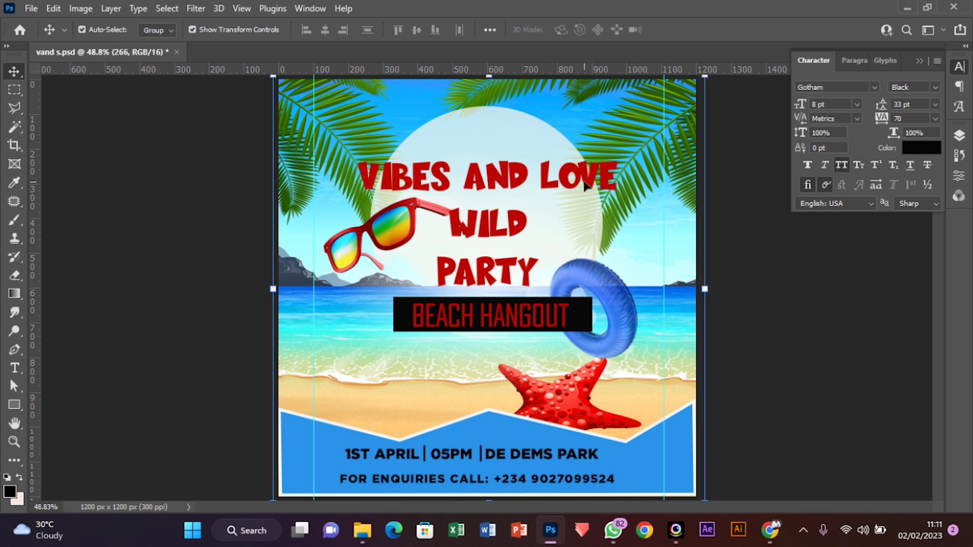
click(964, 143)
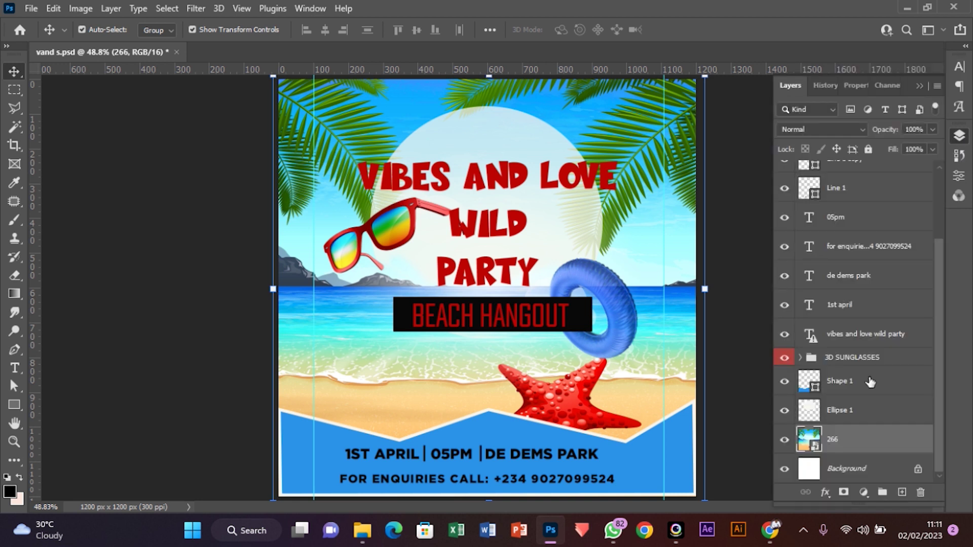
click(785, 439)
click(785, 439)
click(784, 439)
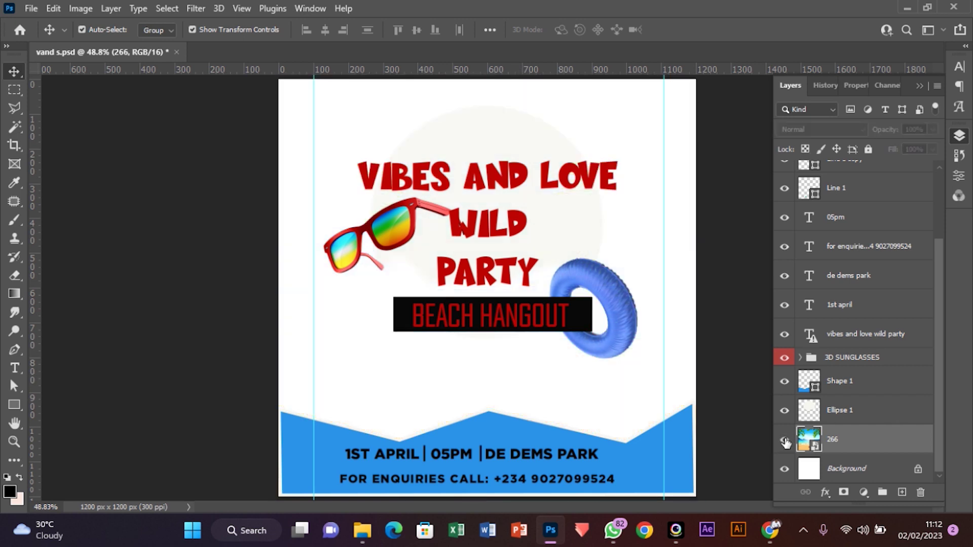
click(785, 439)
Move the blue lifebuoy slightly up and to the right, clear of the BEACH HANGOUT banner.
click(643, 301)
mouse_move(645, 301)
mouse_down()
mouse_move(664, 295)
mouse_move(646, 294)
mouse_up()
click(513, 274)
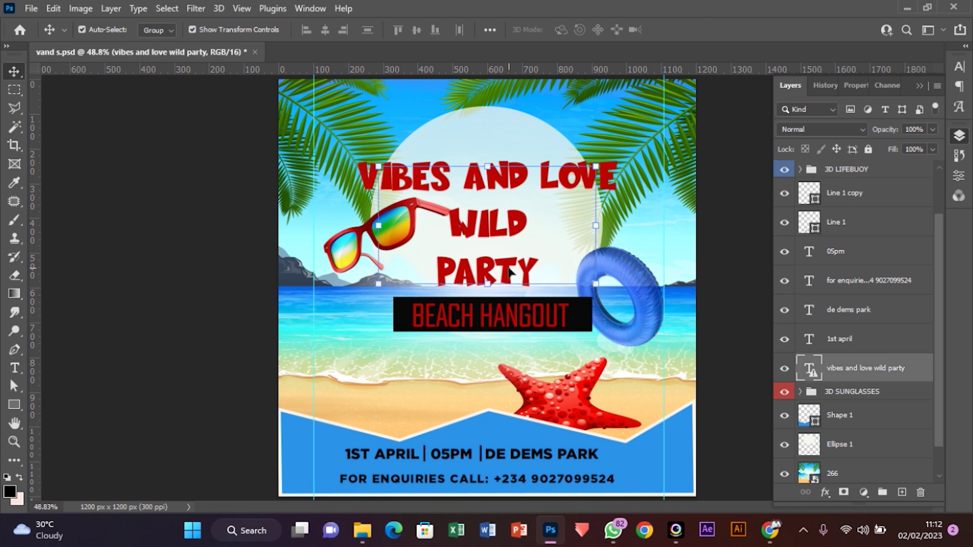
click(499, 141)
drag(500, 141, 550, 163)
key(ctrl+z)
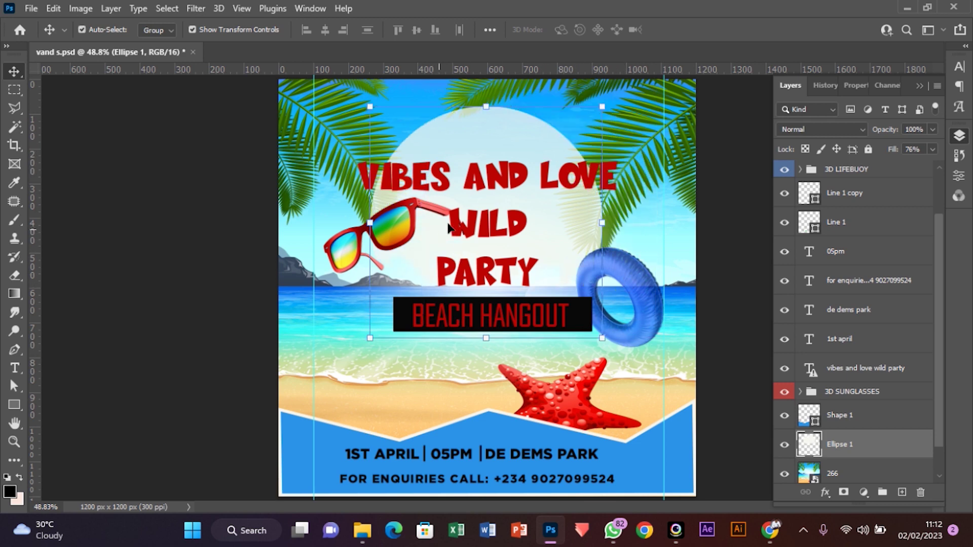
drag(406, 223, 406, 378)
key(ctrl+z)
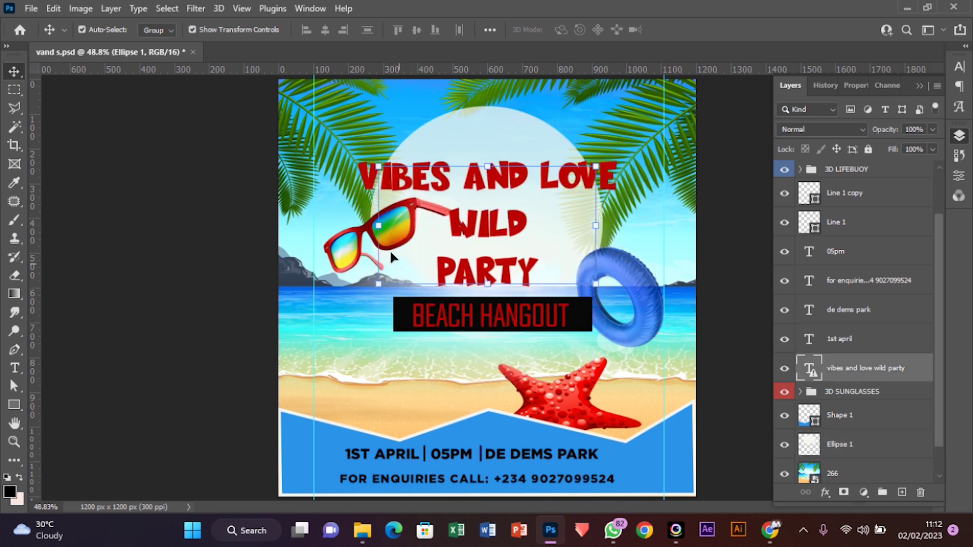
Move the sunglasses down onto the shoreline at the left and the lifebuoy down beside the starfish.
drag(348, 244, 323, 369)
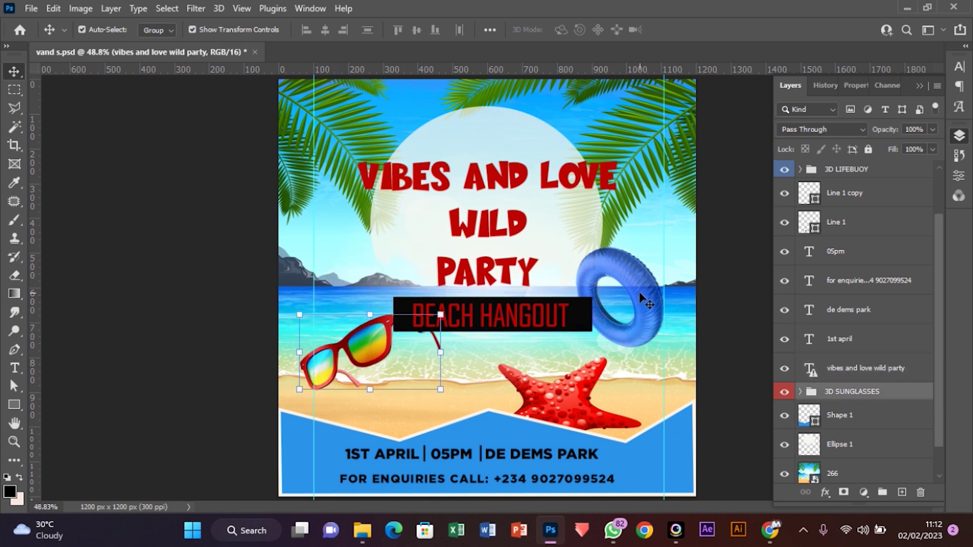
drag(647, 319, 658, 361)
In the red headline, replace AND with & and join WILD PARTY onto a single line.
click(515, 174)
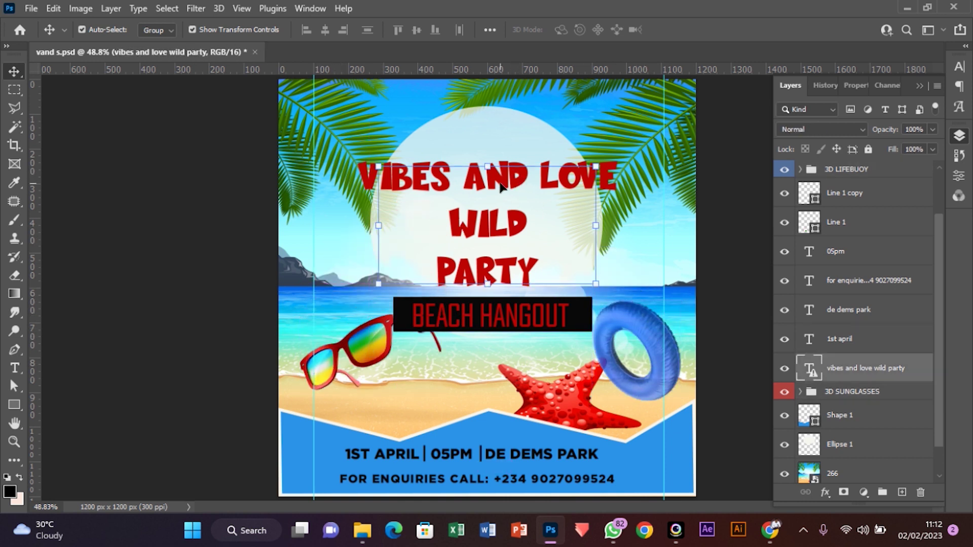
double_click(481, 187)
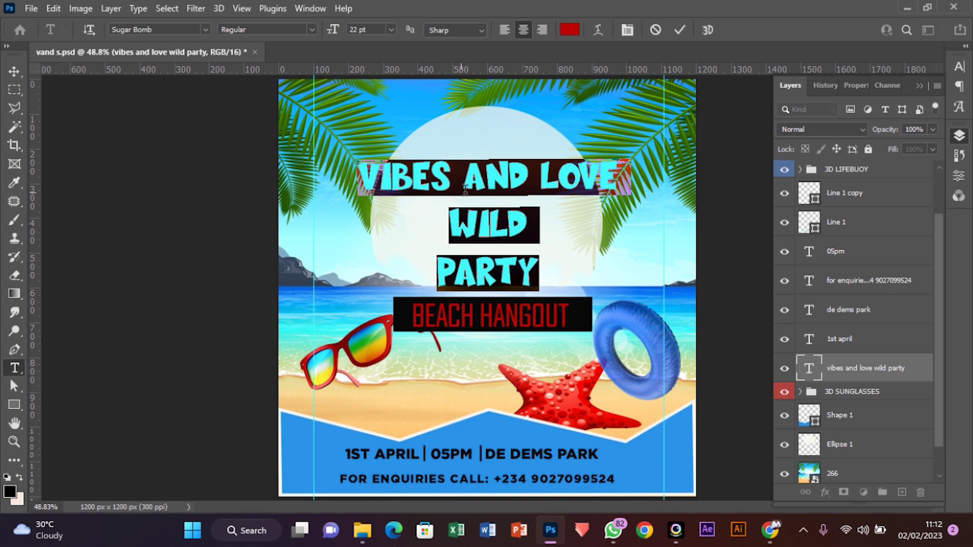
click(524, 174)
drag(527, 174, 470, 183)
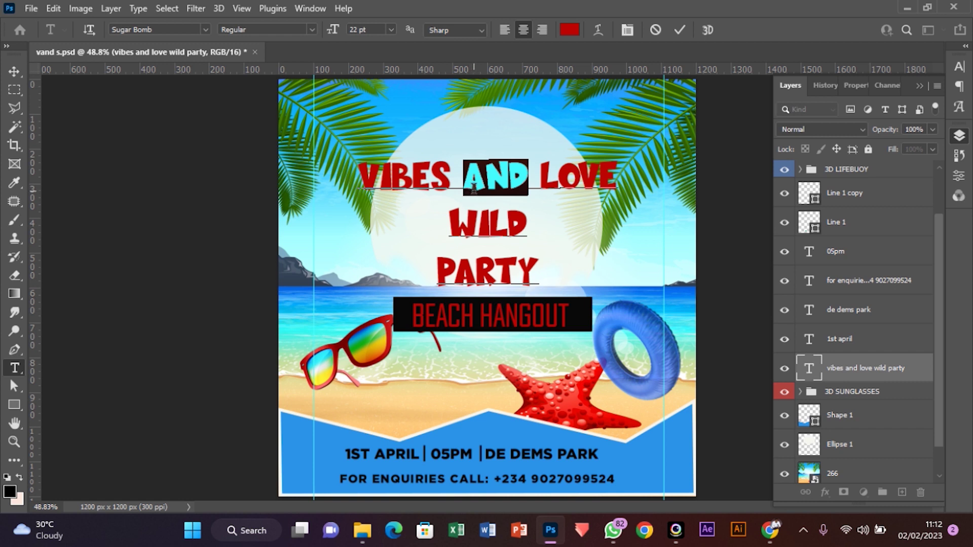
text(&)
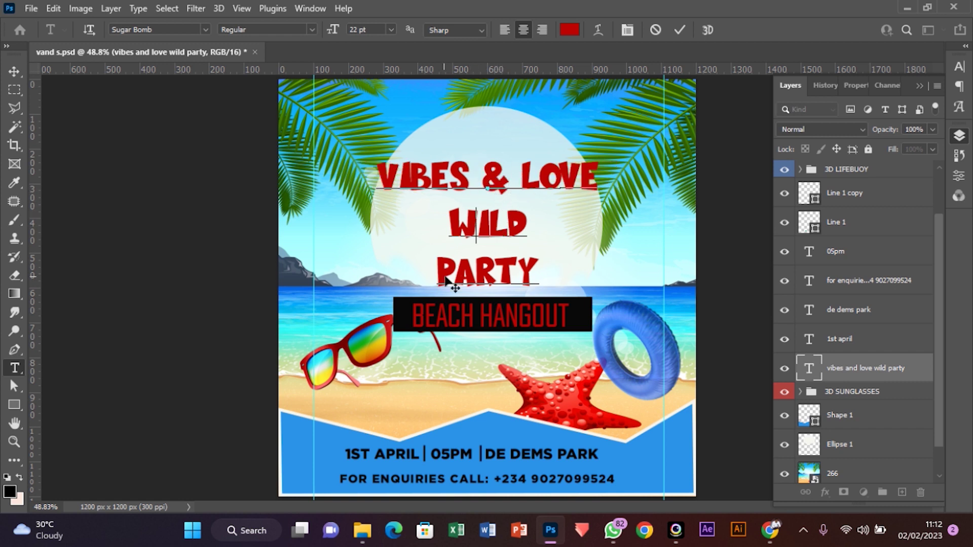
key(BackSpace)
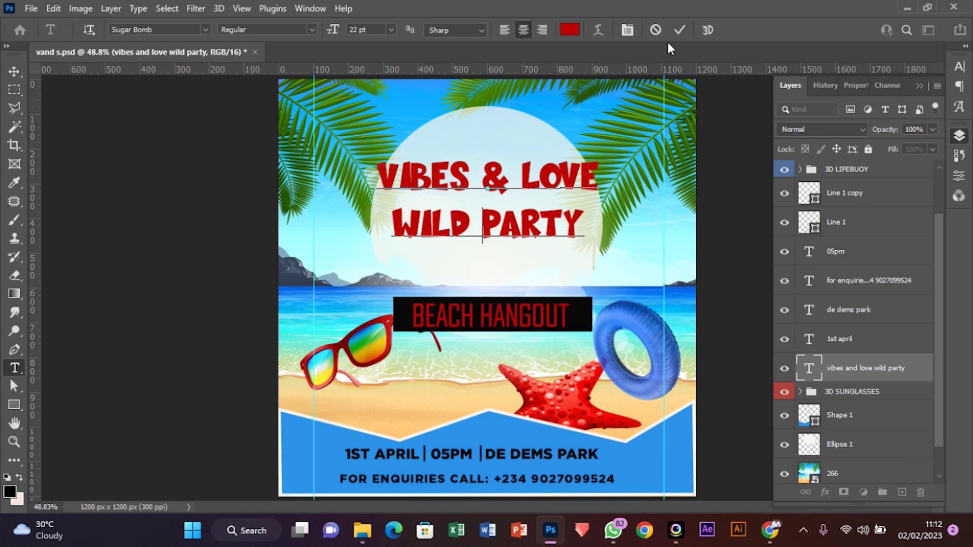
click(680, 30)
Shift the headline to the right and delete its WILD PARTY line, keeping only VIBES & LOVE.
key(v)
drag(529, 177, 578, 189)
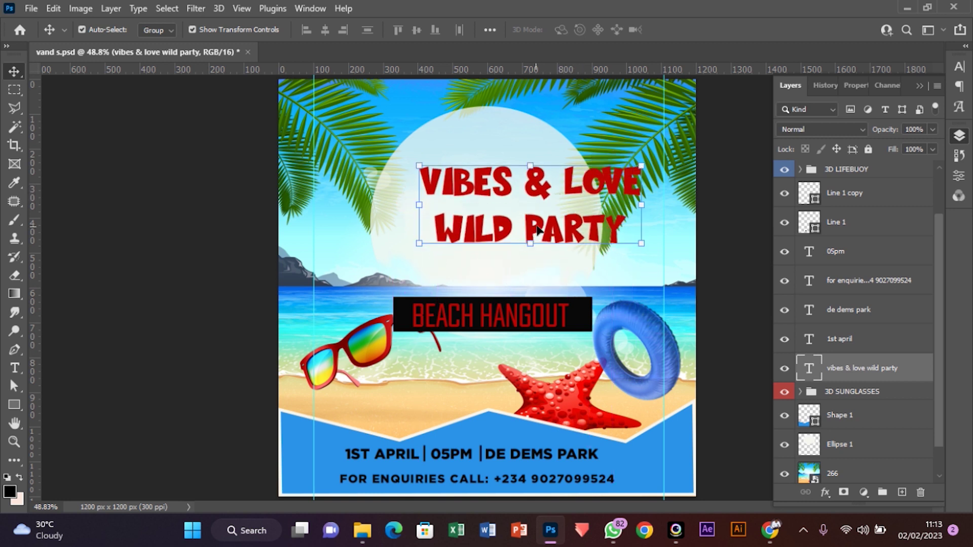
double_click(556, 228)
drag(627, 231, 431, 235)
key(BackSpace)
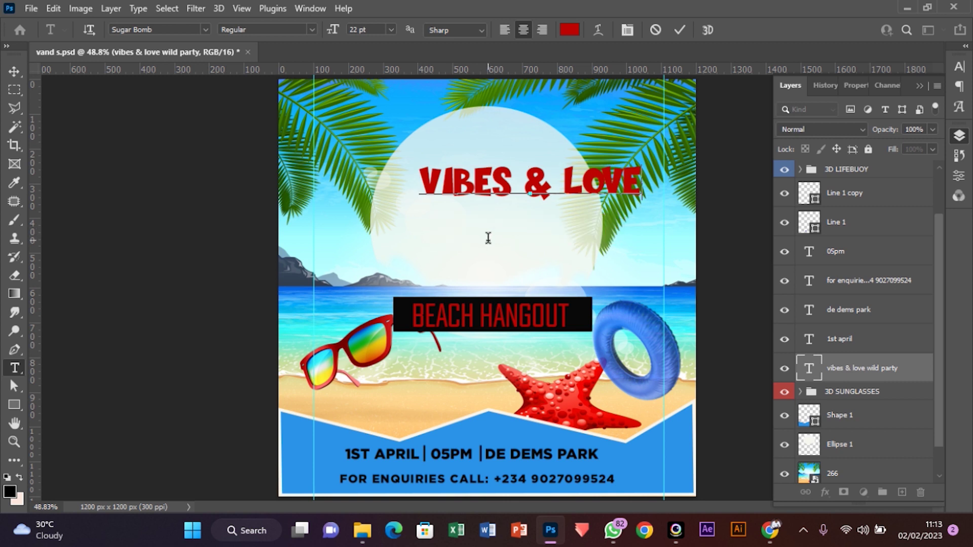
click(679, 30)
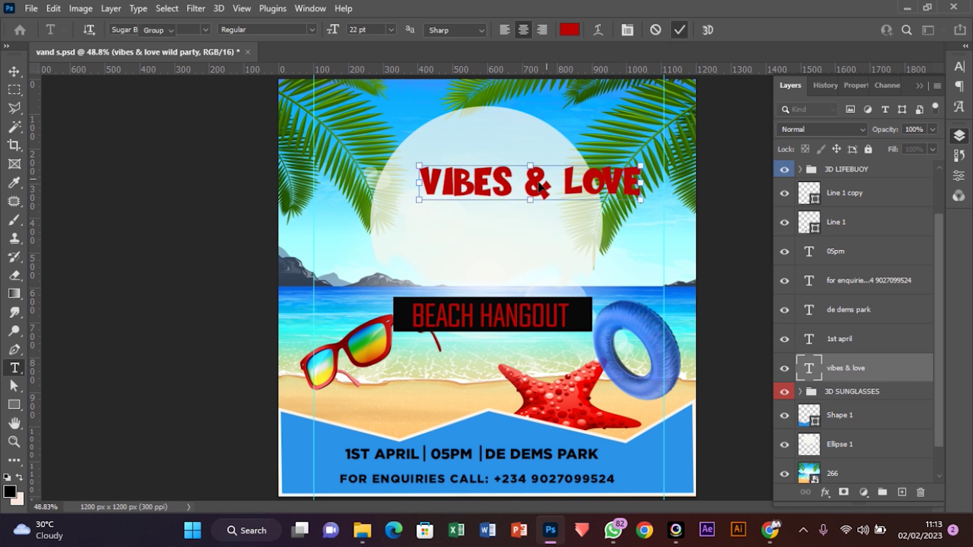
key(v)
Break VIBES & LOVE into three stacked lines and center the text within the white circle.
double_click(532, 189)
click(524, 184)
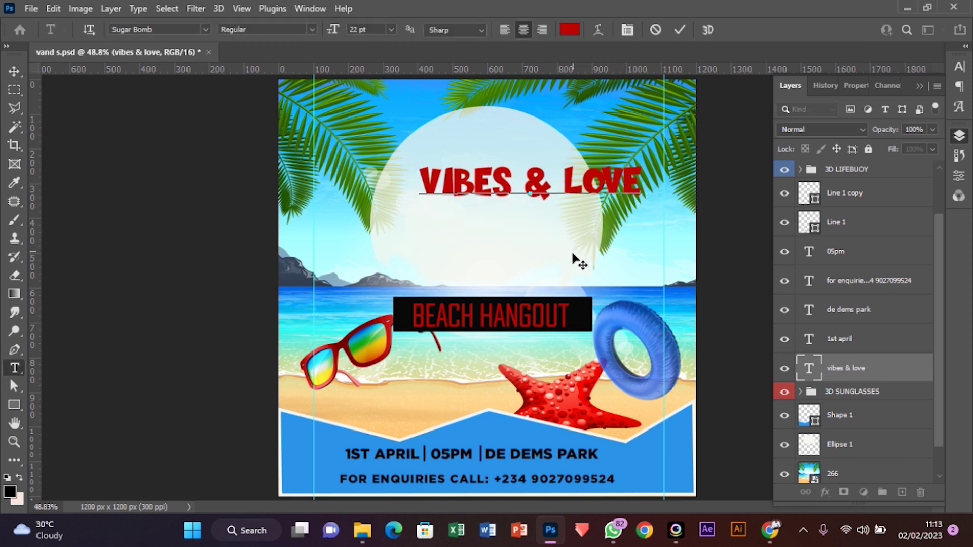
key(BackSpace)
key(Return)
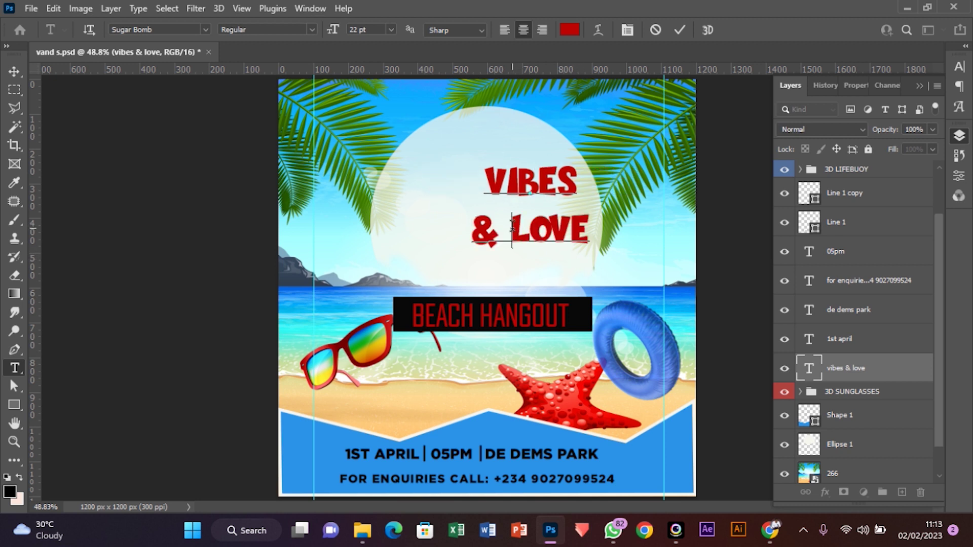
key(BackSpace)
key(Return)
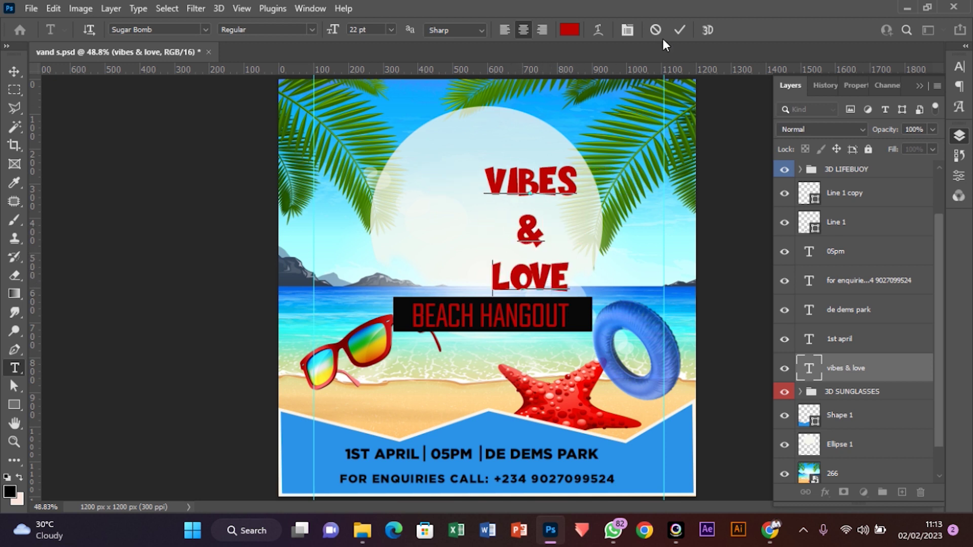
click(679, 32)
key(v)
drag(543, 196, 518, 199)
Duplicate the headline, change the copy's text to "wild party" and place it on the sand above the blue footer.
drag(493, 256, 631, 290)
double_click(631, 290)
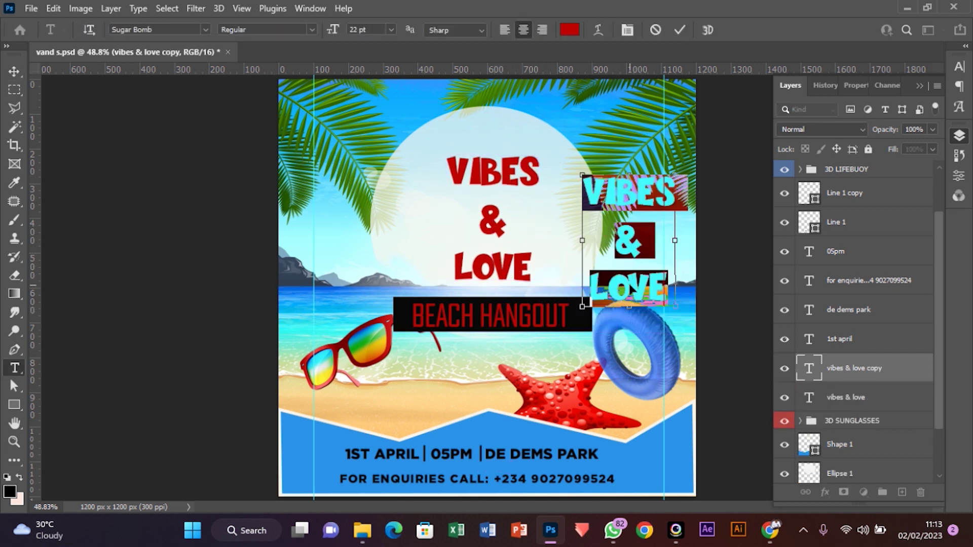
text(wild party)
click(679, 30)
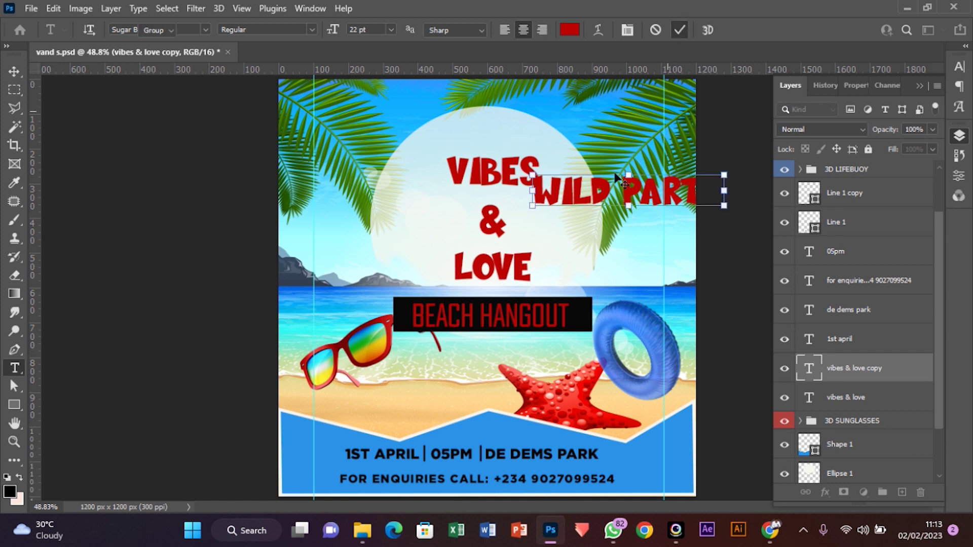
key(v)
drag(595, 213, 399, 403)
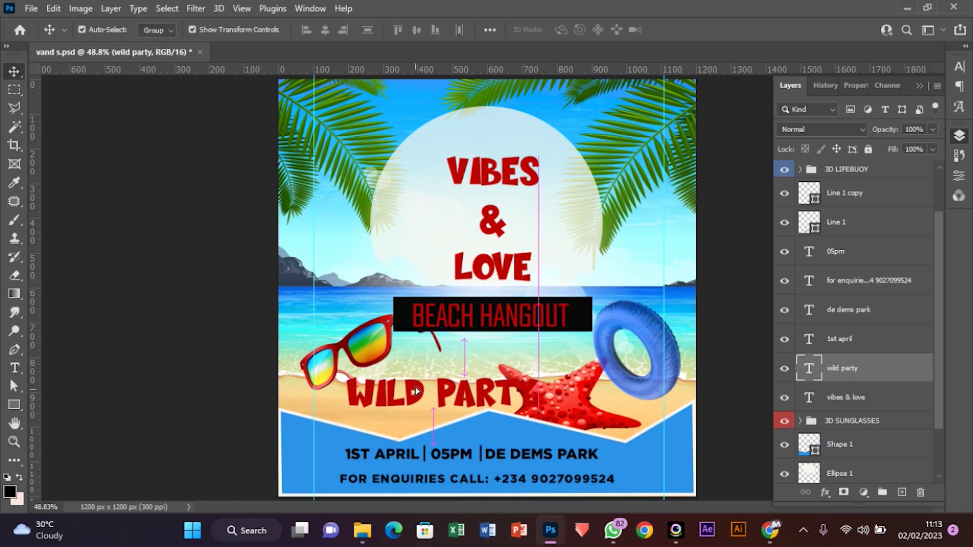
Set the leading of the VIBES & LOVE text to 21 pt.
click(495, 233)
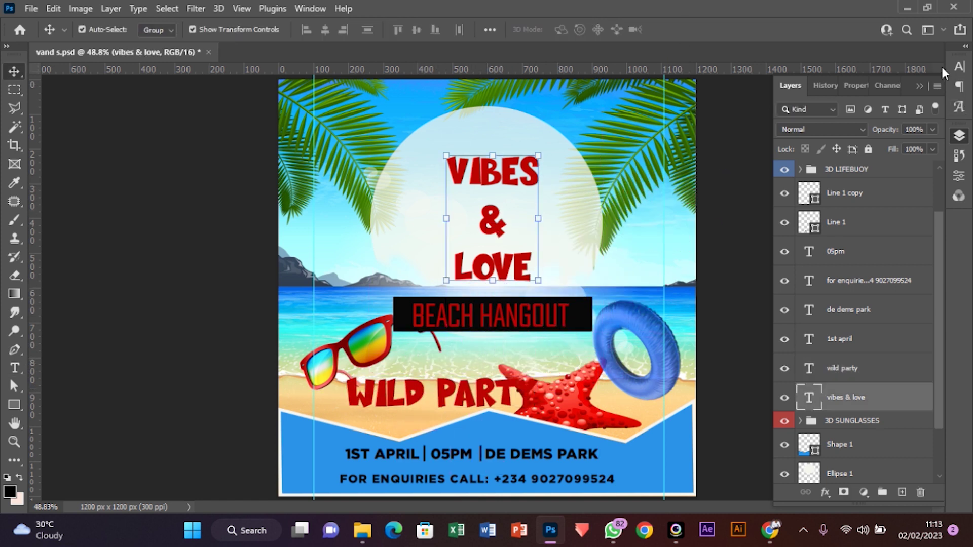
click(959, 68)
click(902, 101)
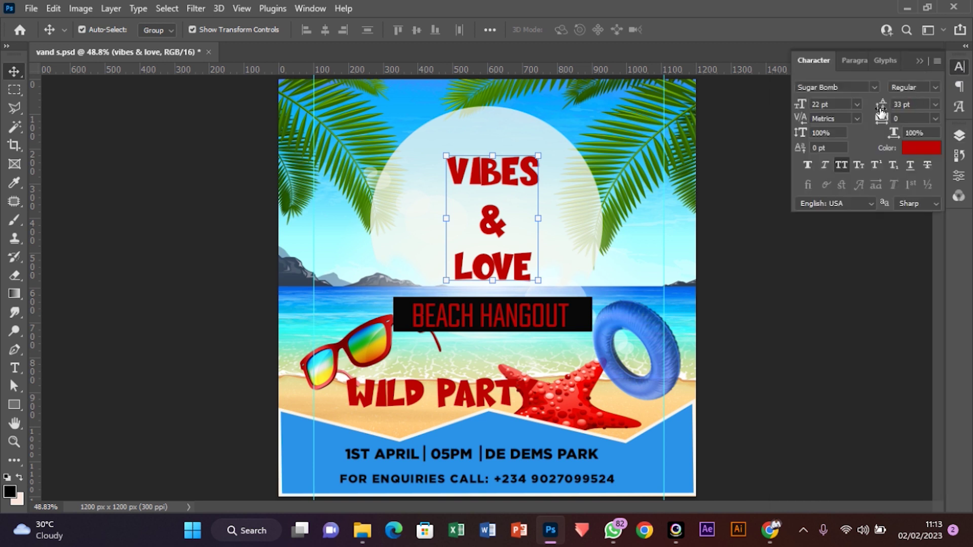
key(Down)
key(Down)
key(Down)
key(Down)
key(Down)
key(Down)
key(Down)
key(Down)
key(Down)
key(Down)
key(Down)
key(Down)
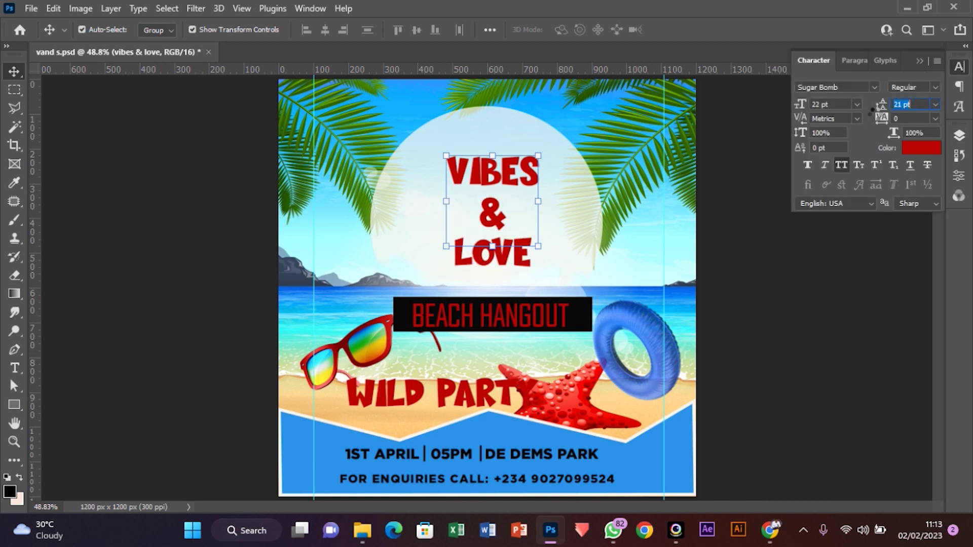
Delete the word LOVE from the stacked headline, keeping VIBES &.
double_click(512, 231)
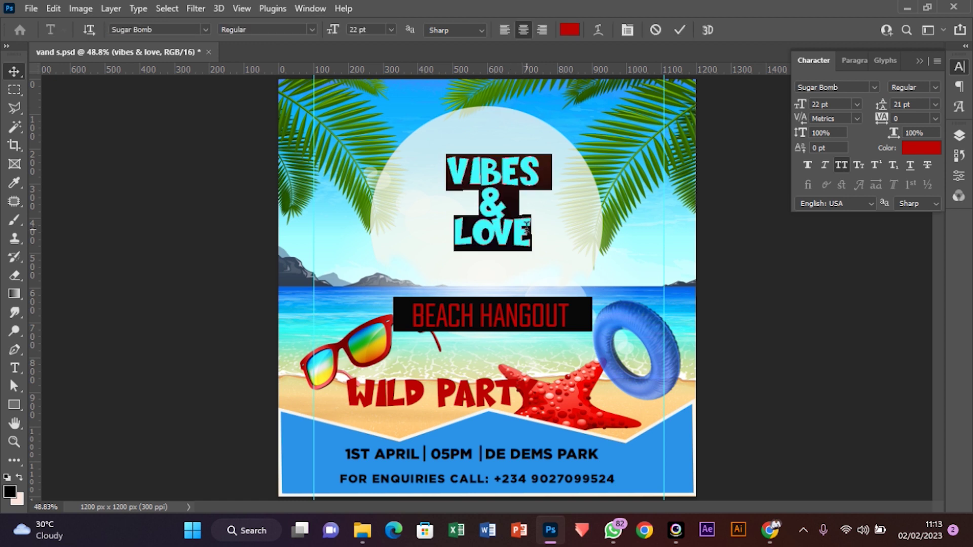
click(529, 231)
drag(530, 230, 435, 239)
key(BackSpace)
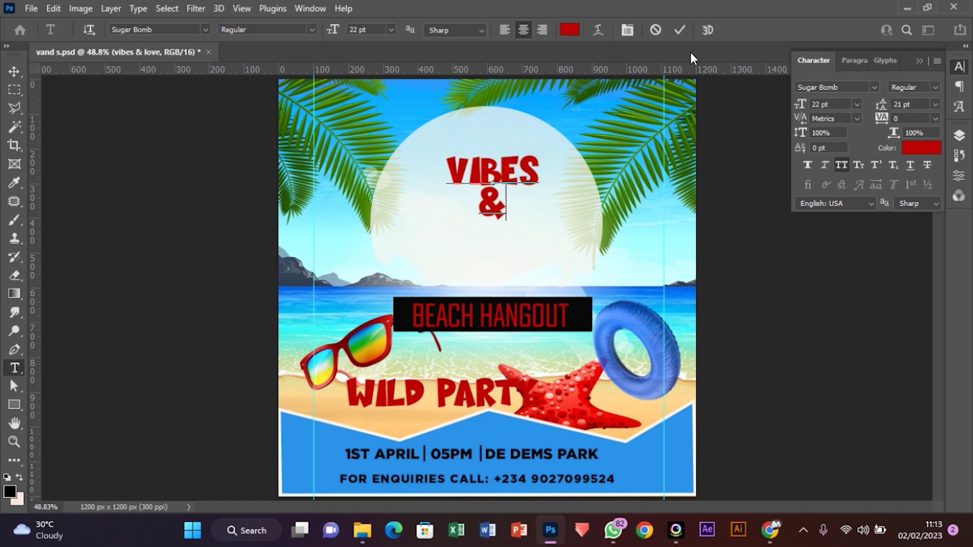
click(680, 30)
key(v)
Duplicate the VIBES & text just below it and replace the copy's text with LOVE.
drag(514, 181, 537, 259)
double_click(532, 251)
key(ctrl+a)
text(LOVE)
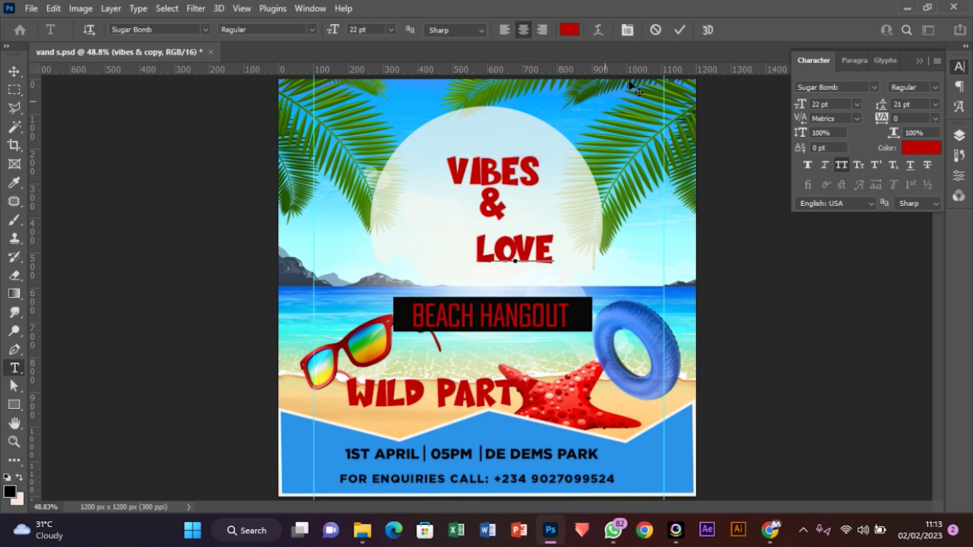
click(680, 30)
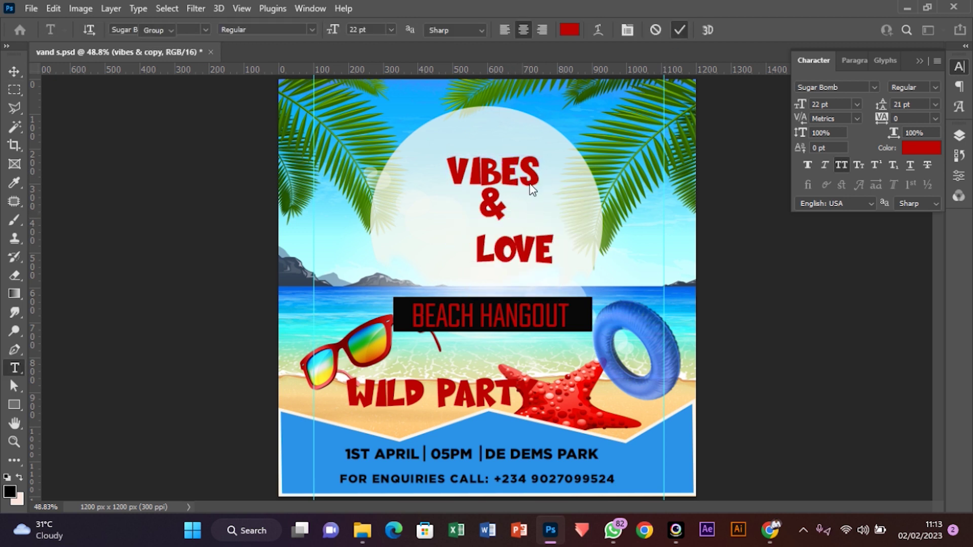
Remove the & from the VIBES text layer so it holds only VIBES.
click(497, 202)
key(t)
double_click(493, 203)
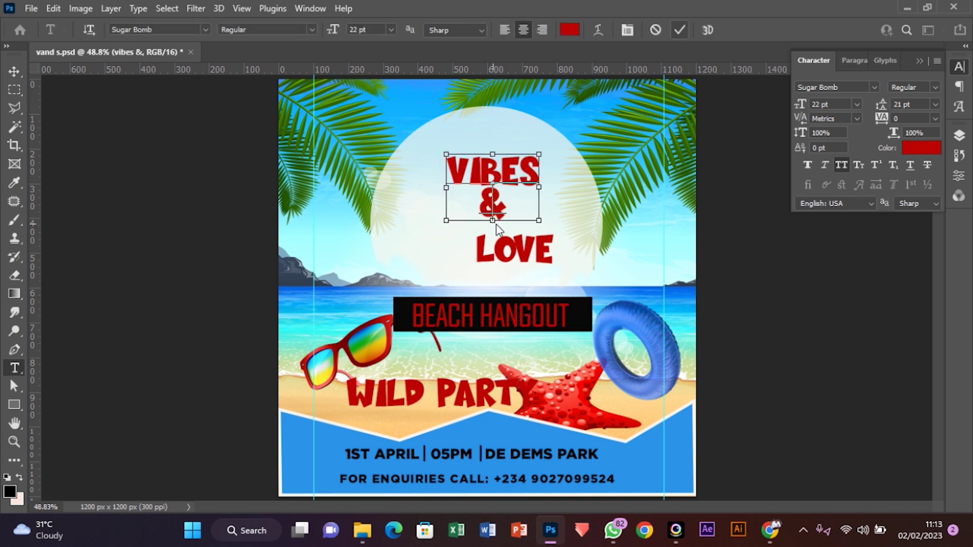
key(BackSpace)
click(680, 30)
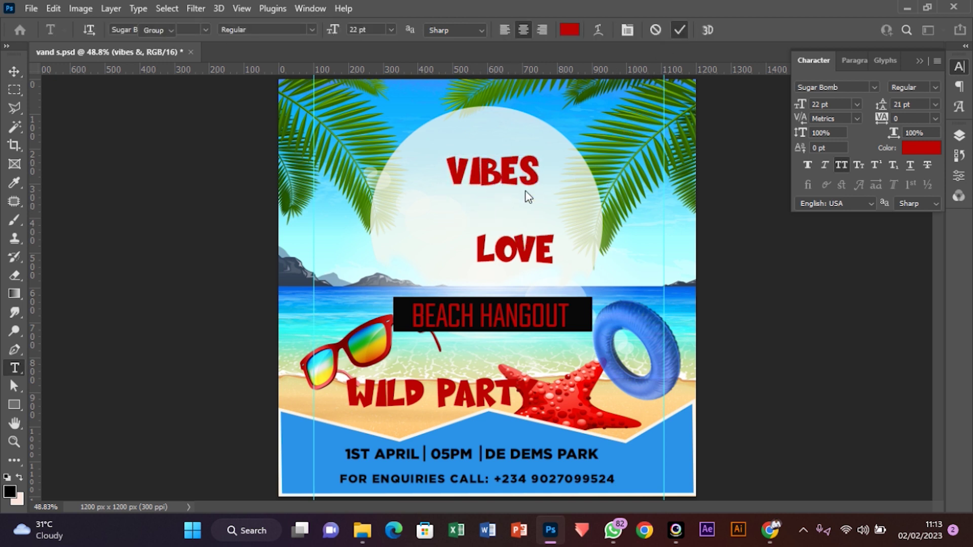
Duplicate VIBES into the gap above LOVE and change the copy's text to &.
key(v)
drag(509, 175, 510, 217)
key(t)
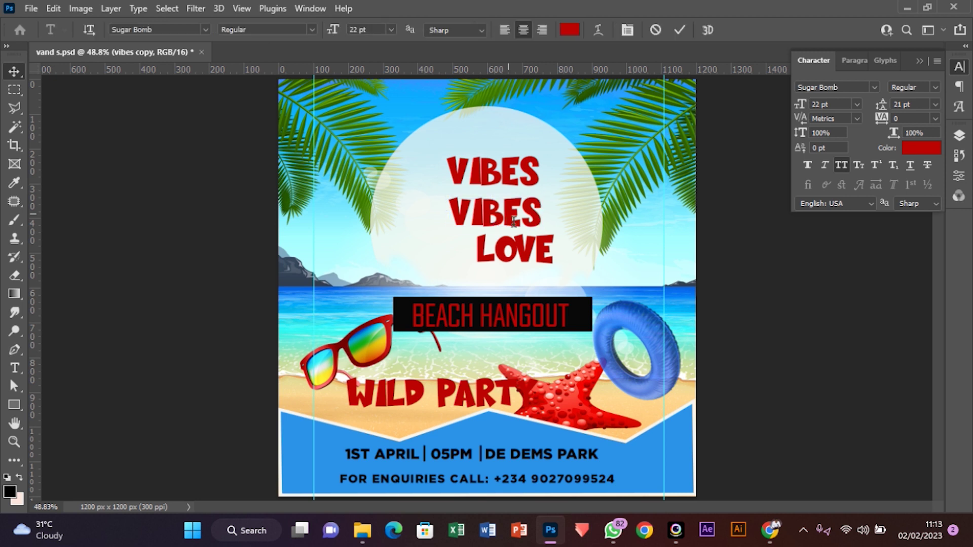
double_click(510, 218)
text(&)
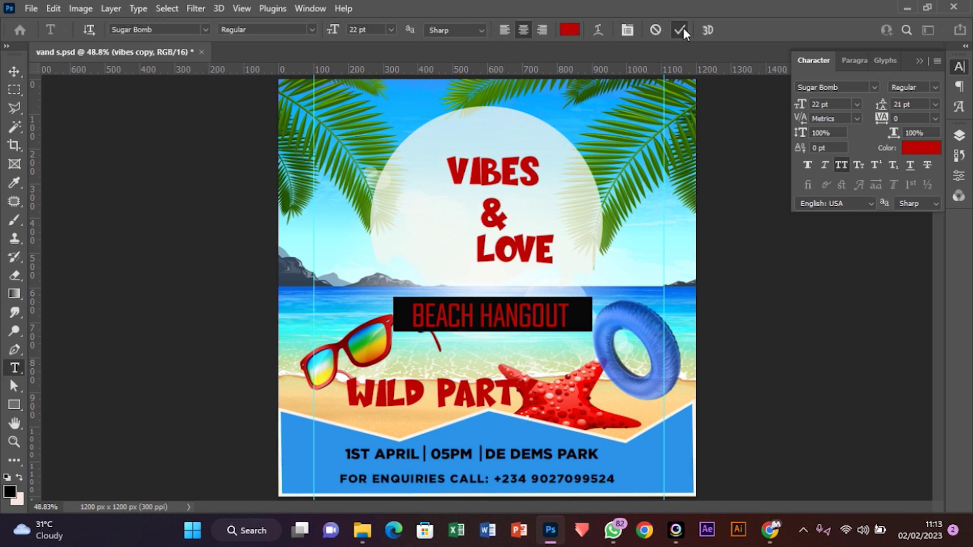
click(679, 30)
key(v)
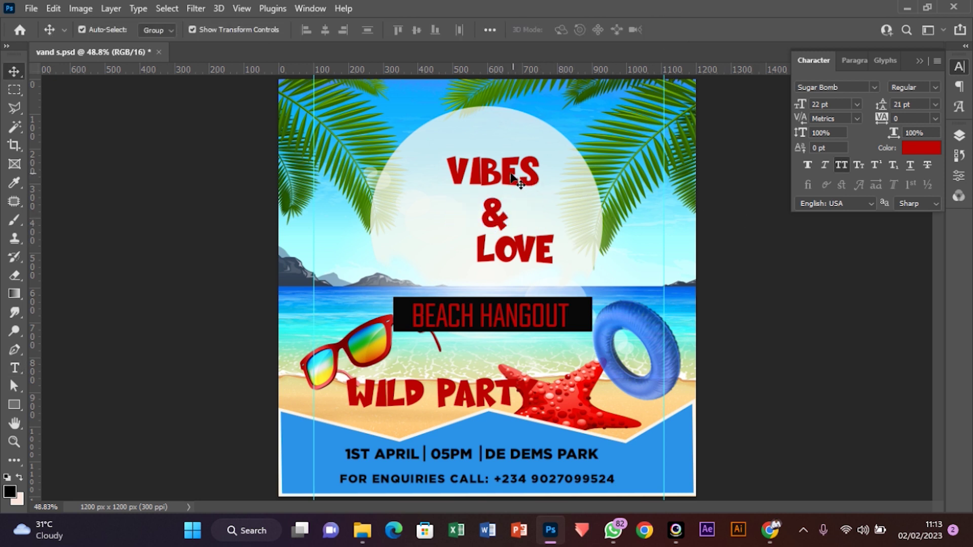
Scale the VIBES text up proportionally from its center to about 142.80%.
click(538, 158)
key(ctrl+t)
drag(540, 155, 558, 147)
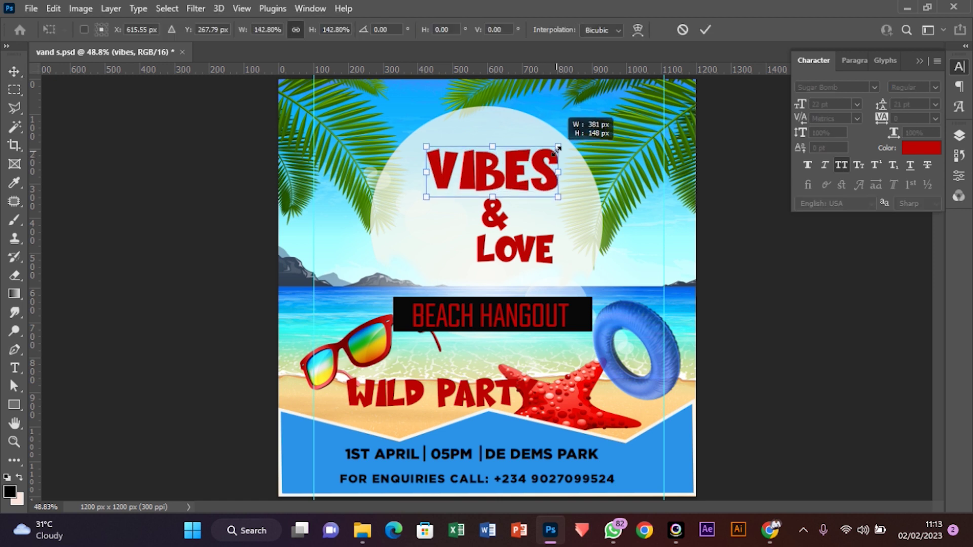
key(Return)
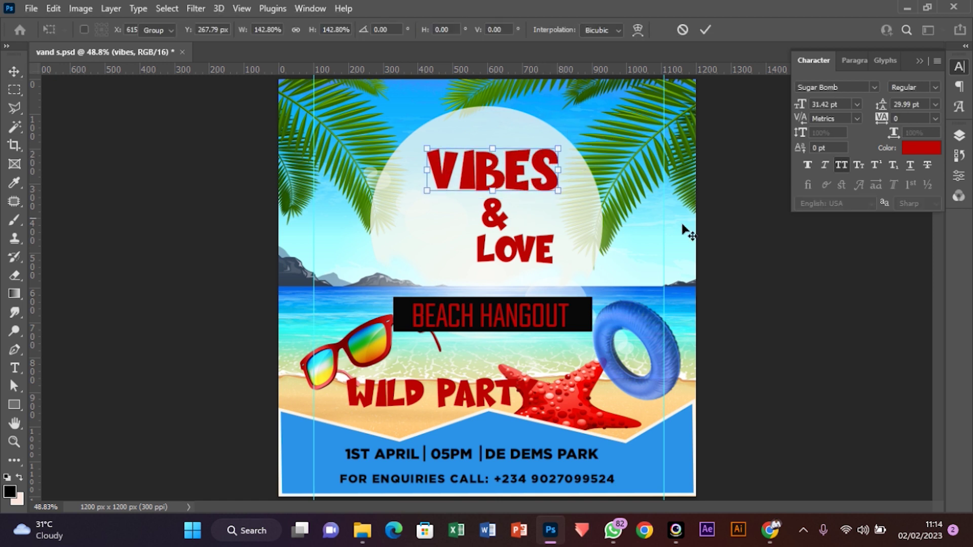
Enlarge LOVE to about the width of VIBES and stack the headline tightly with the & between the two words.
drag(512, 182, 508, 186)
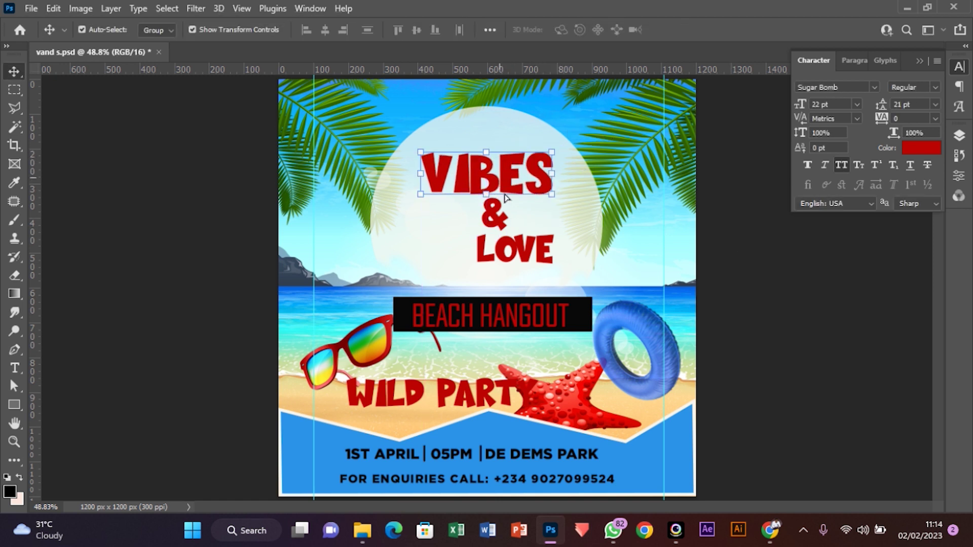
drag(499, 229, 501, 214)
drag(522, 251, 552, 266)
drag(542, 227, 507, 205)
key(Return)
Try recoloring the & text to a dark orange.
click(921, 147)
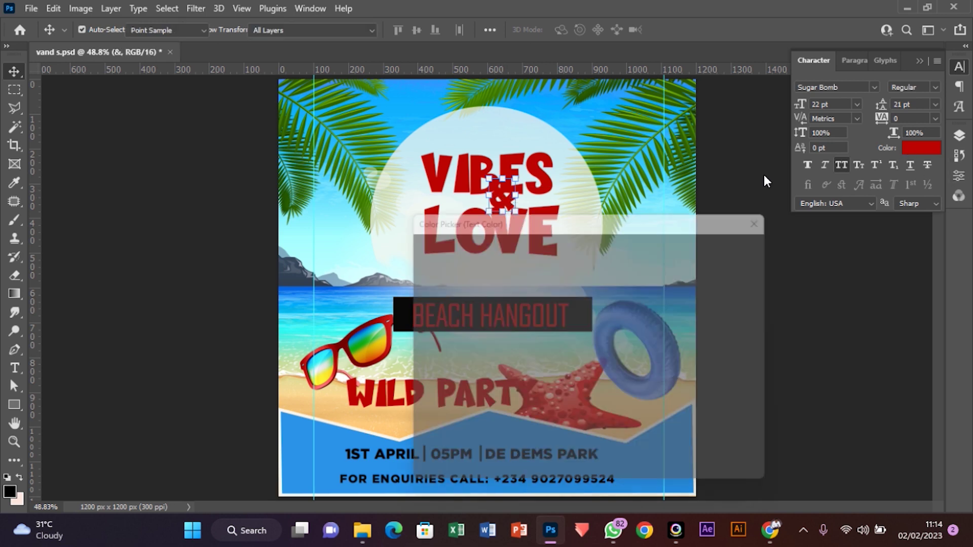
click(606, 405)
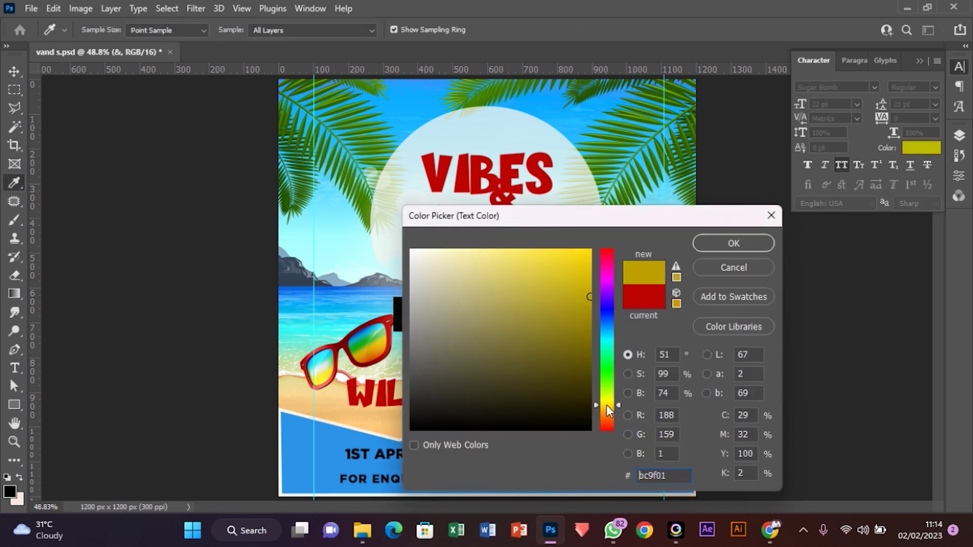
drag(606, 405, 607, 413)
click(715, 242)
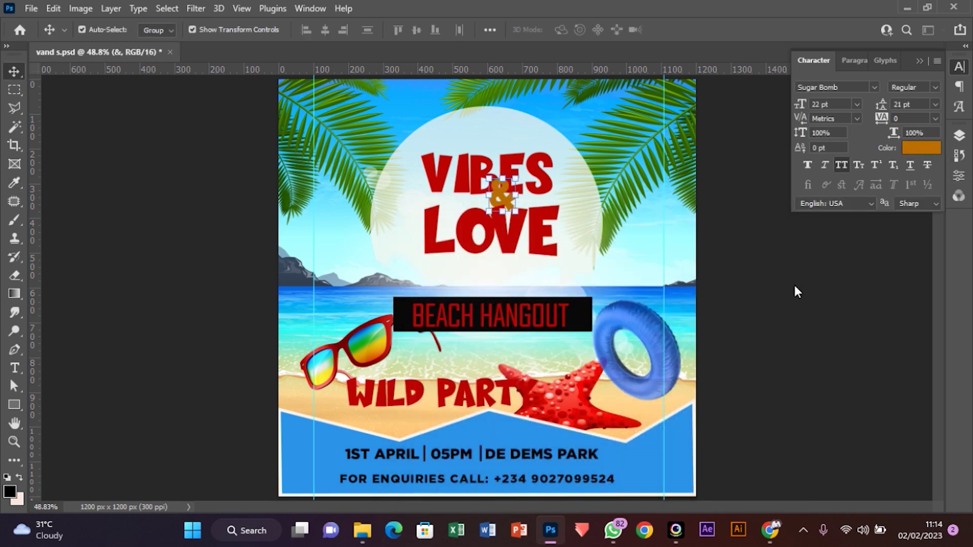
Try stacking the & layer above the love layer and nudging the &, and undo these edits along with the recolor.
click(959, 135)
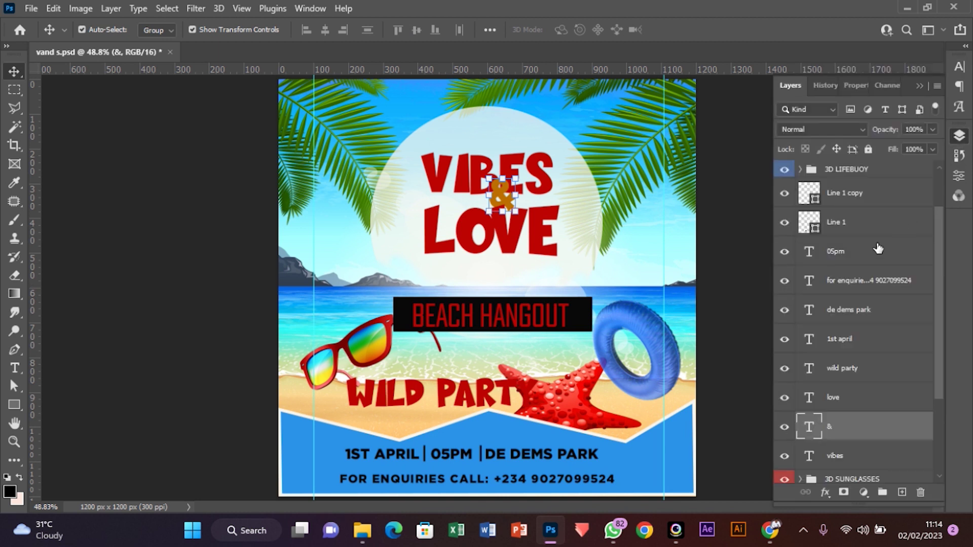
scroll(857, 389, down, 2)
drag(853, 390, 840, 349)
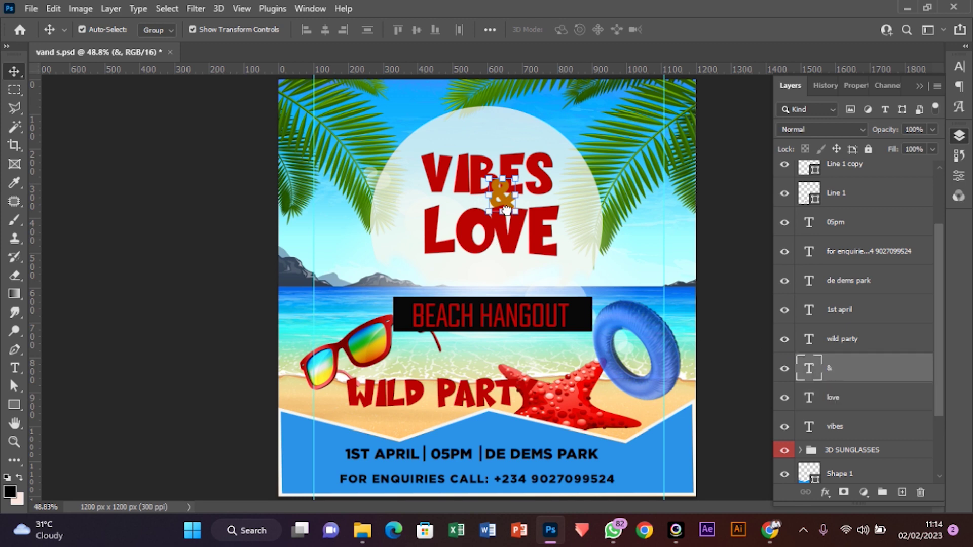
drag(508, 197, 500, 197)
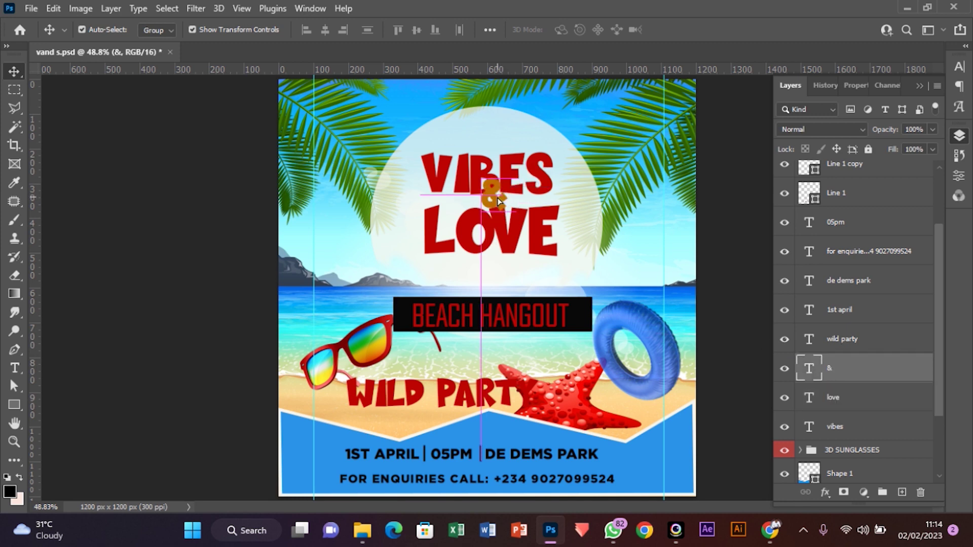
scroll(458, 213, up, 2)
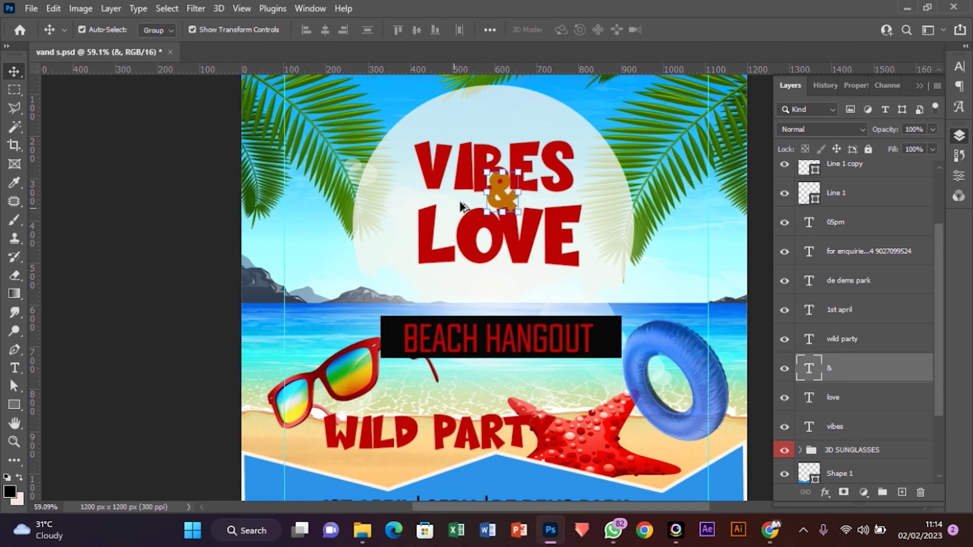
key(ctrl+bracketleft)
drag(518, 211, 525, 209)
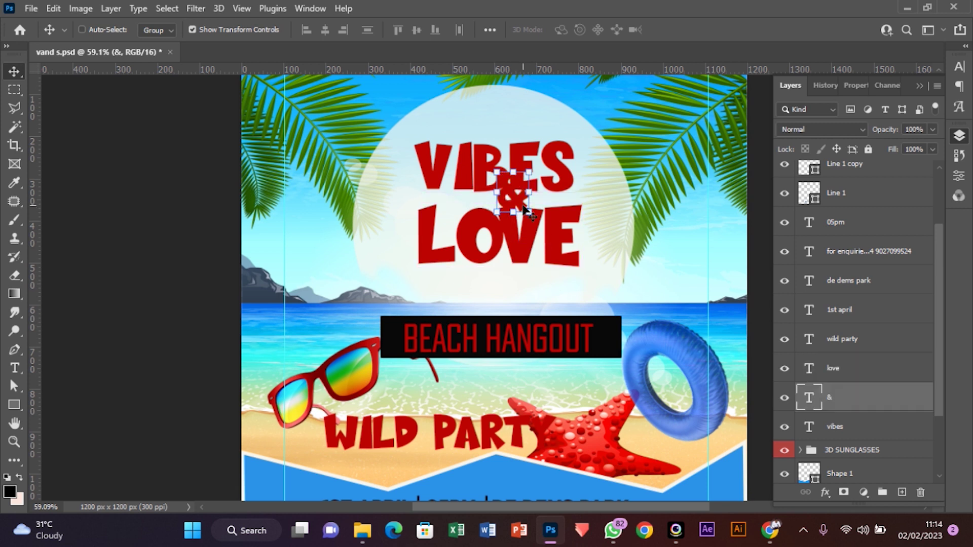
Bring the & layer forward above the love layer and add a 2 px outside stroke in color c5eaf3.
key(ctrl+bracketright)
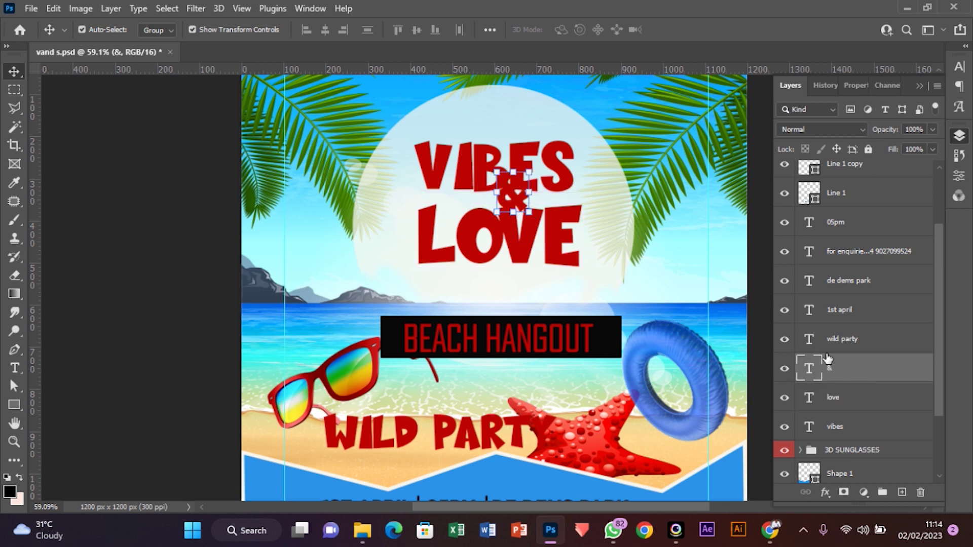
click(825, 492)
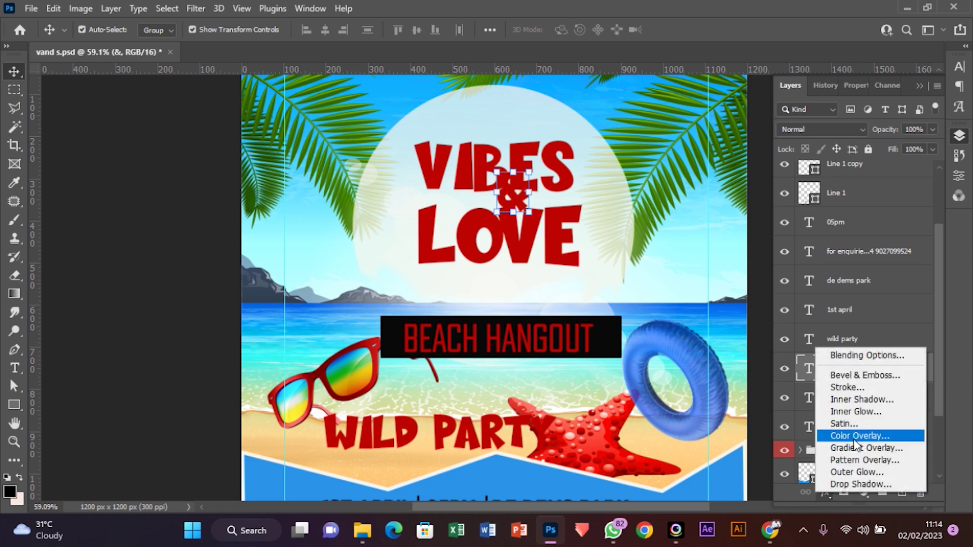
click(872, 388)
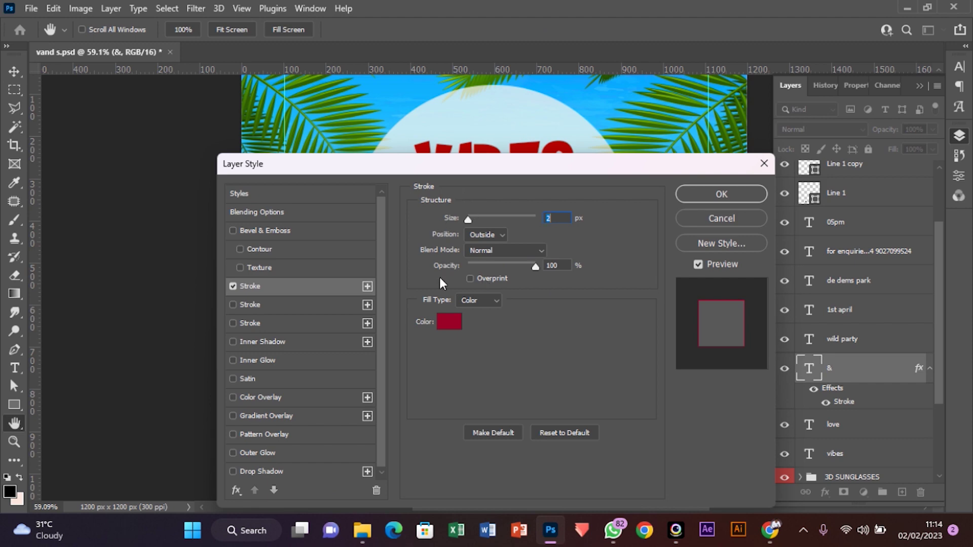
click(449, 320)
click(532, 131)
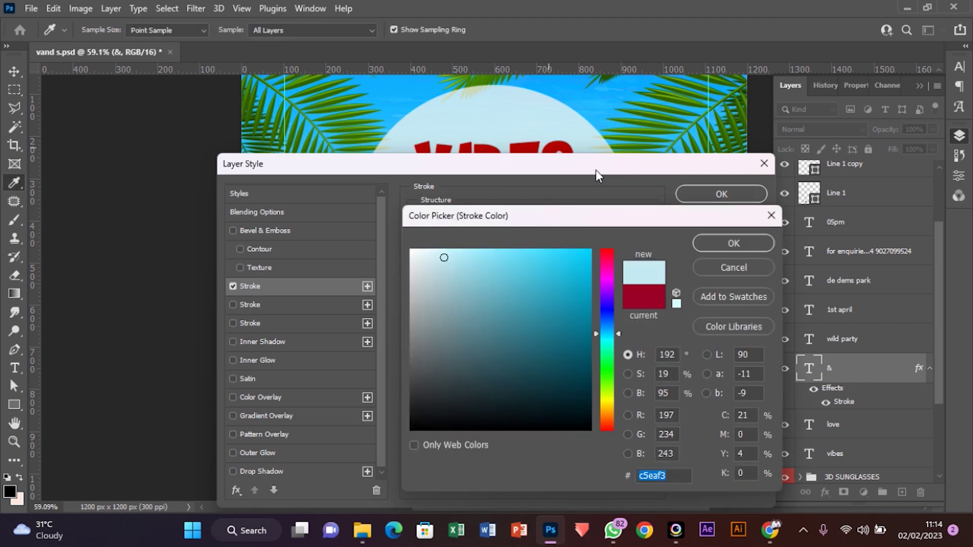
click(720, 249)
click(721, 193)
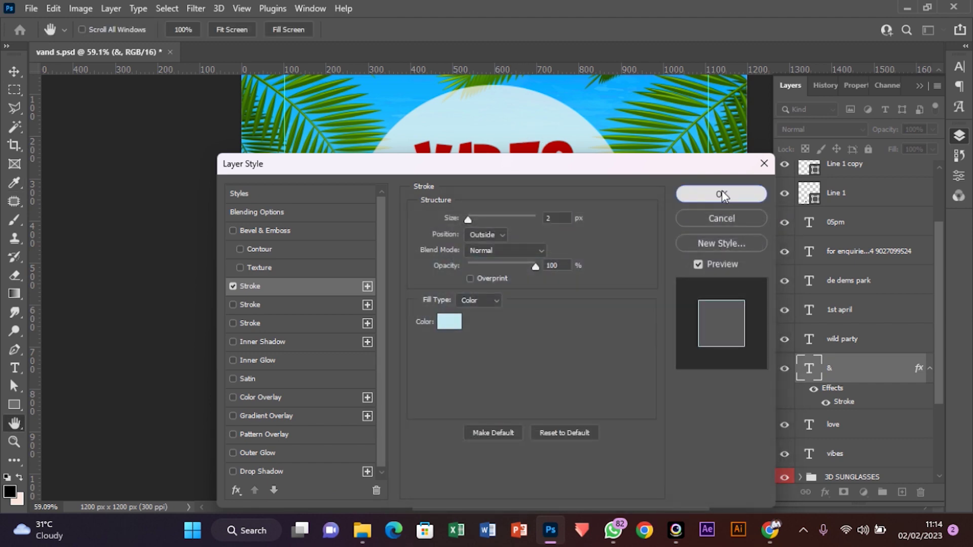
Shift the & slightly down and change its stroke to 3 px in color f0fafc.
mouse_move(518, 200)
mouse_down()
mouse_move(519, 210)
mouse_move(511, 205)
mouse_up()
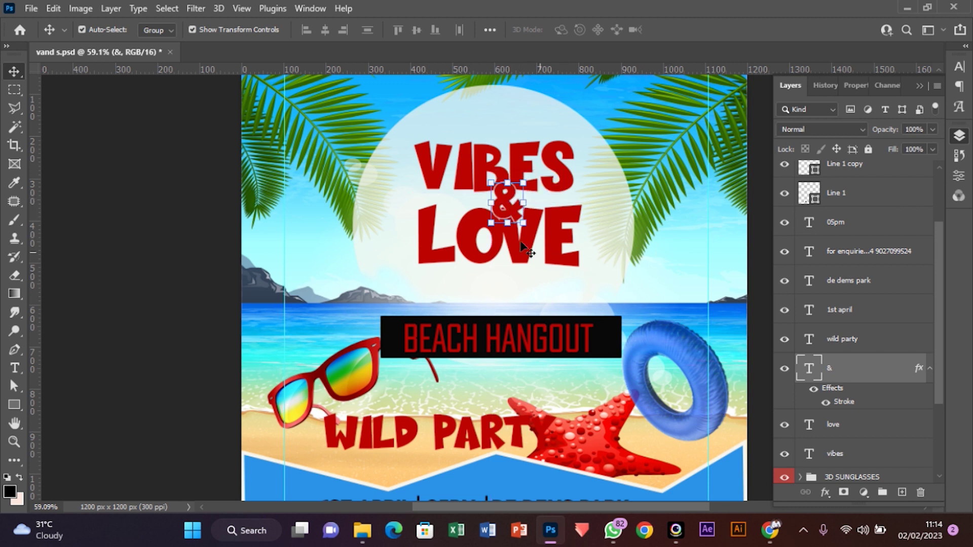
double_click(836, 403)
mouse_move(491, 197)
mouse_down()
mouse_move(469, 193)
mouse_move(229, 274)
mouse_up()
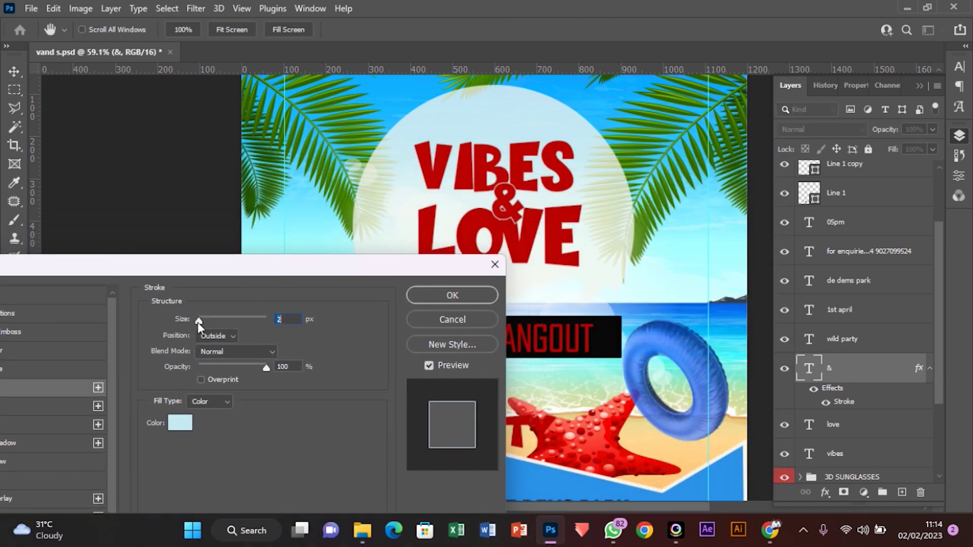
drag(197, 322, 199, 324)
click(180, 424)
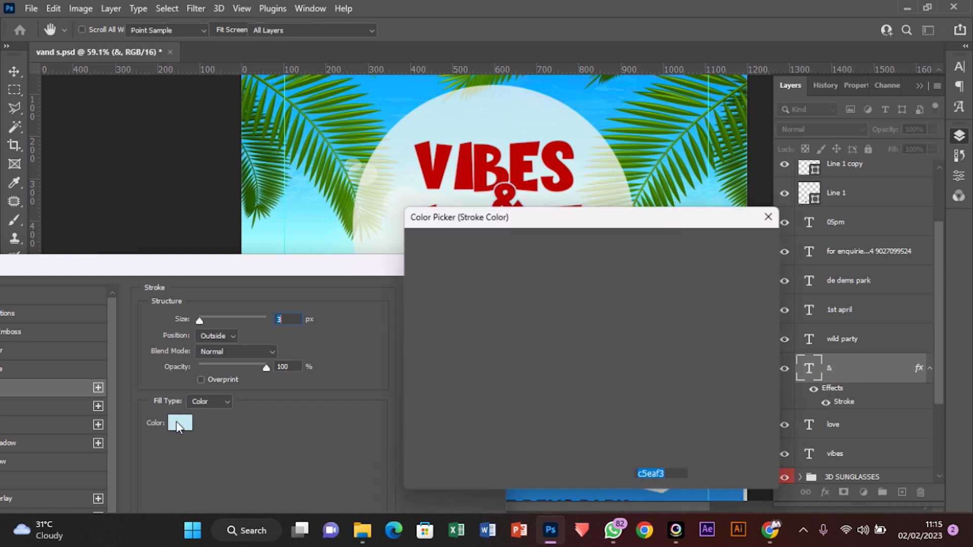
click(418, 252)
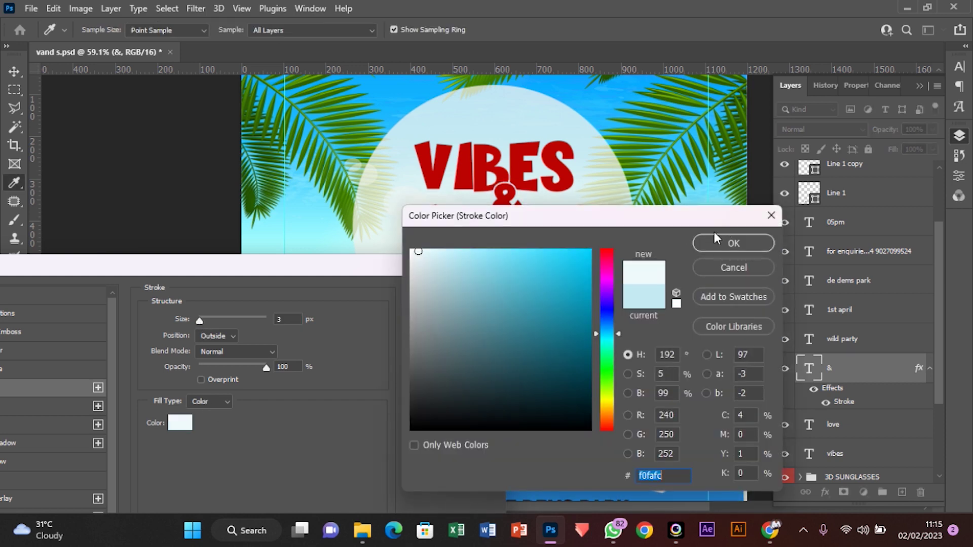
click(716, 238)
click(472, 300)
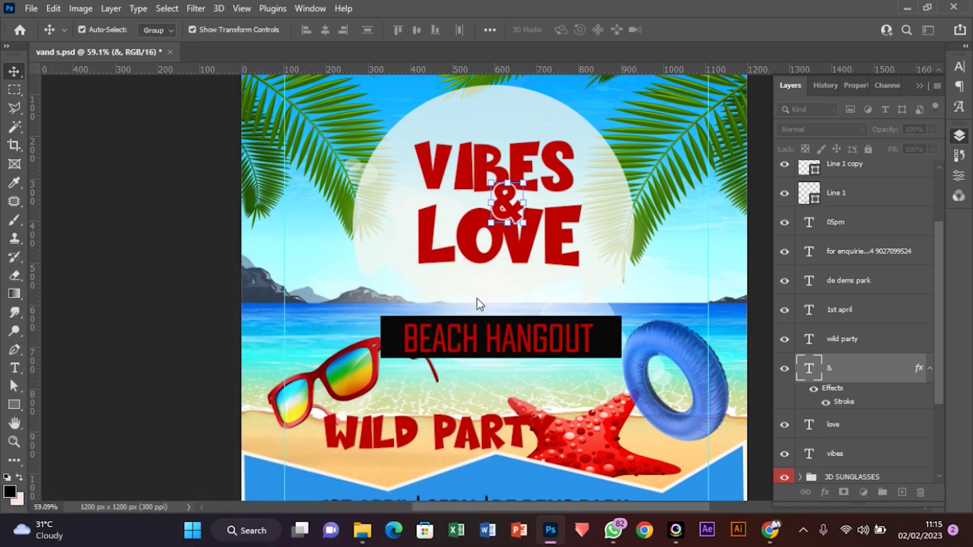
Move LOVE slightly up toward VIBES and nudge the & up and left over the gap between the words.
click(562, 256)
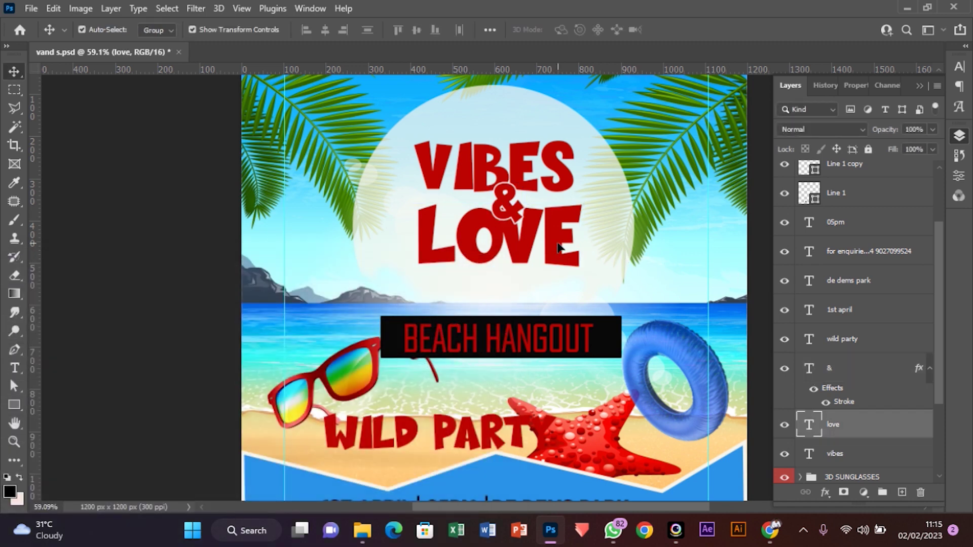
drag(557, 245, 554, 240)
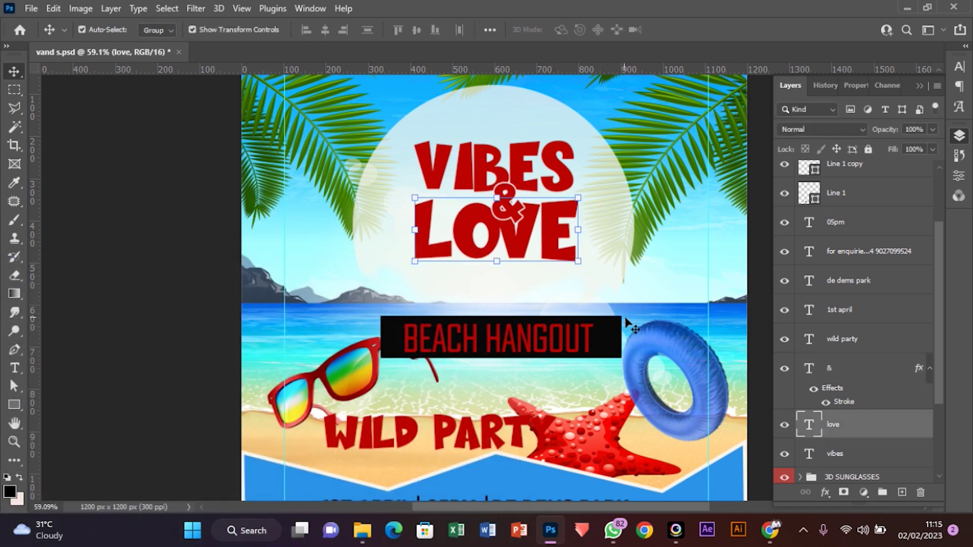
double_click(513, 215)
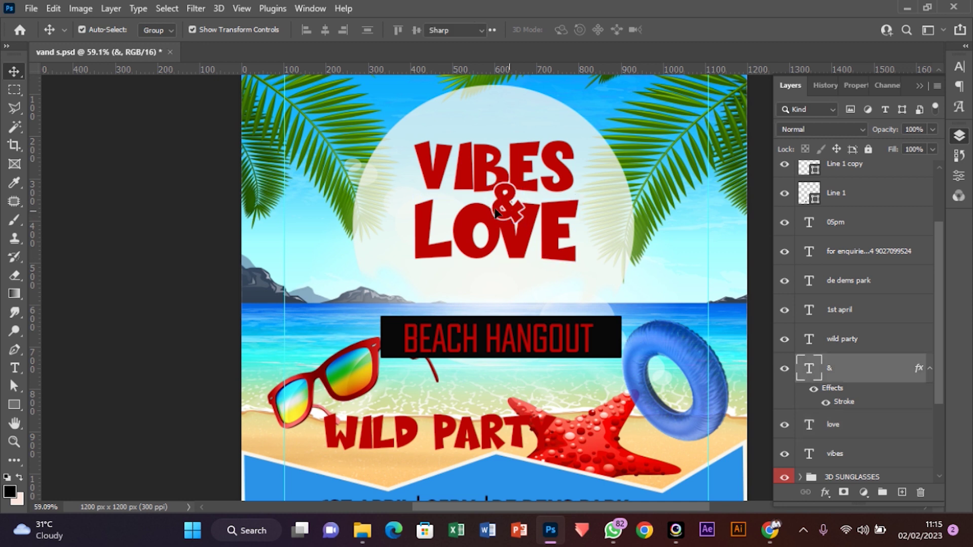
click(682, 31)
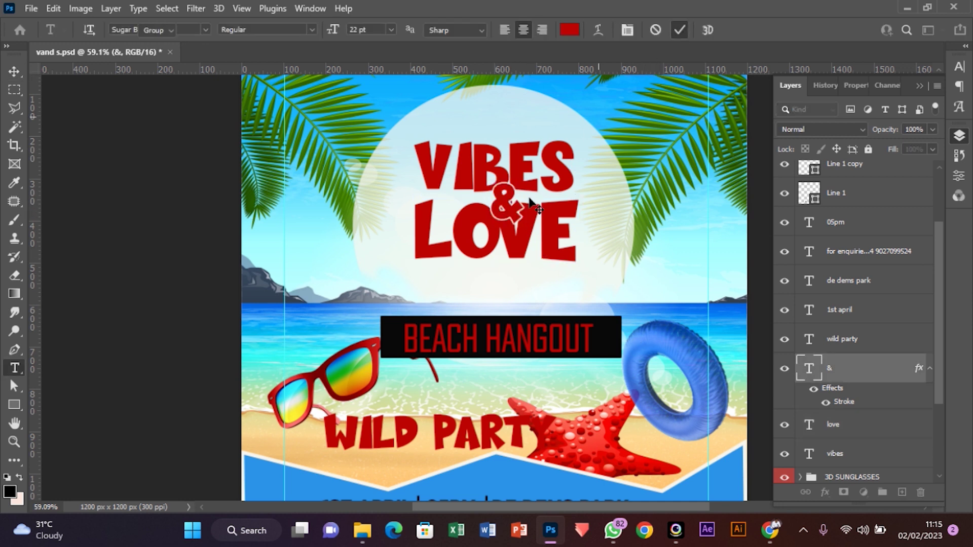
key(v)
drag(503, 204, 500, 204)
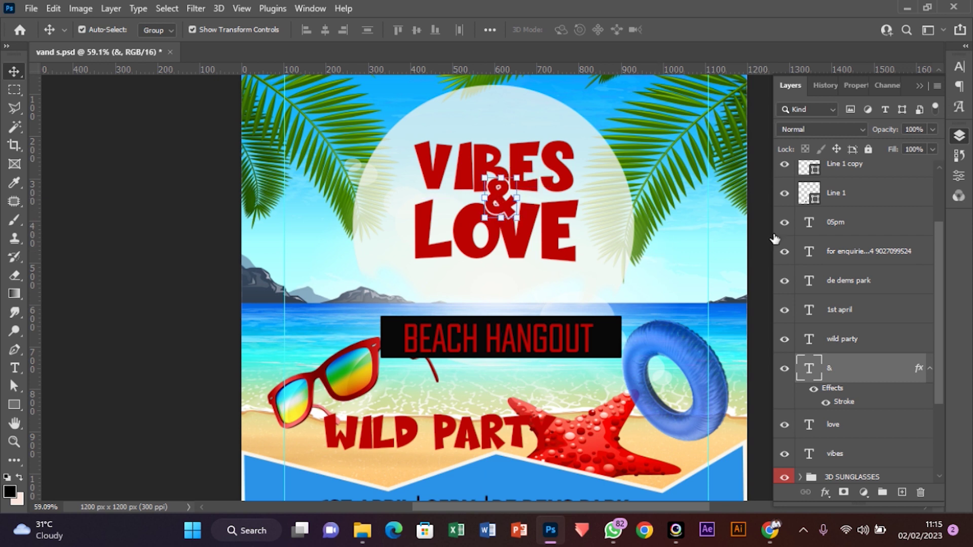
Create a history snapshot of the current design and compare it with the original vand s.psd state, ending on the snapshot.
click(961, 158)
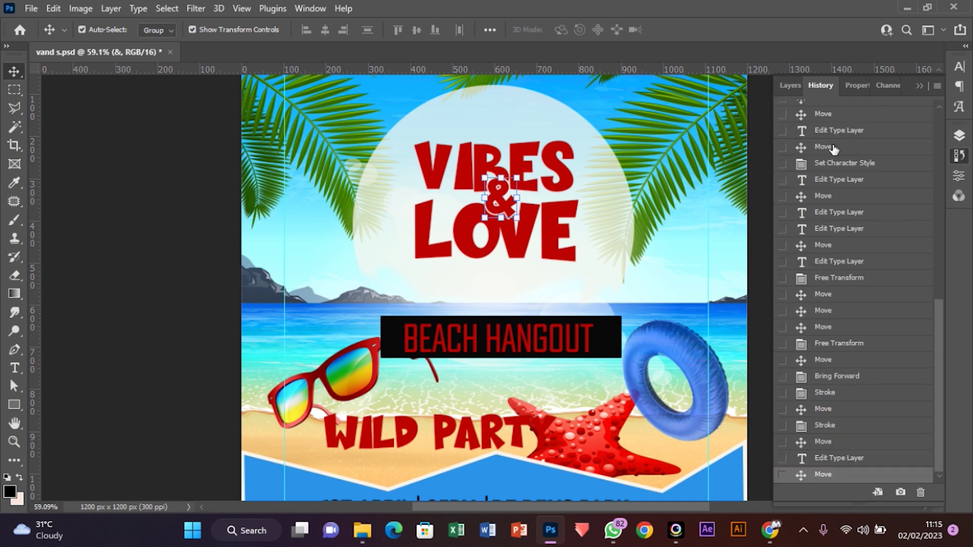
scroll(866, 264, up, 10)
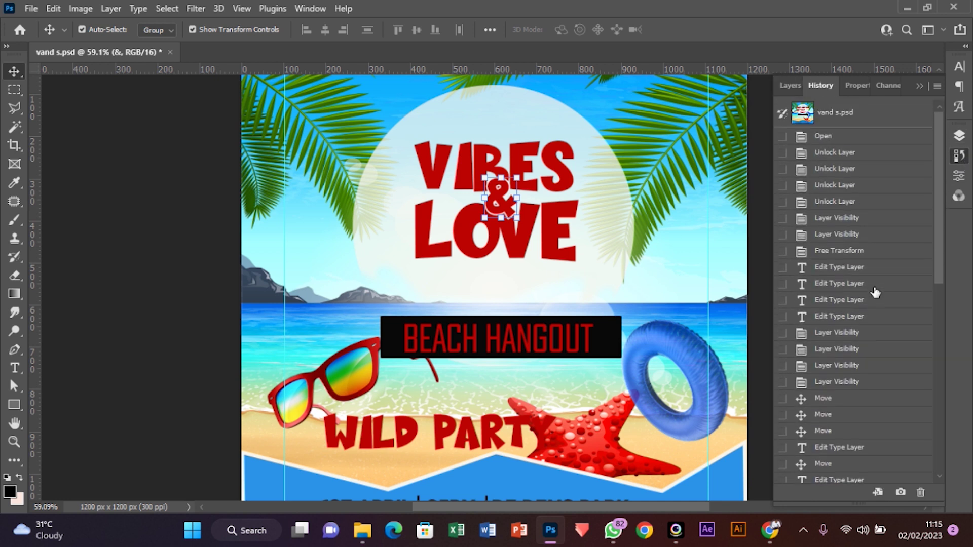
scroll(874, 289, down, 10)
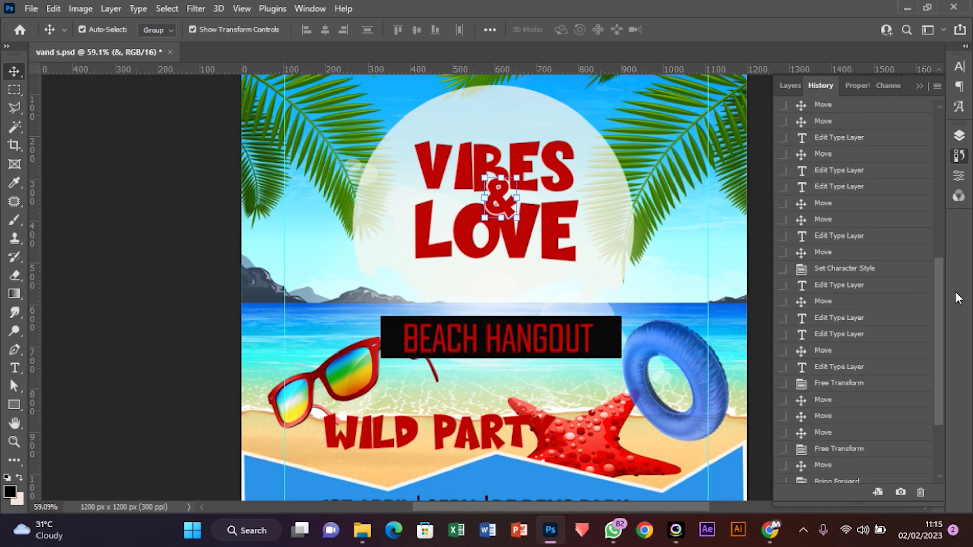
scroll(941, 302, up, 10)
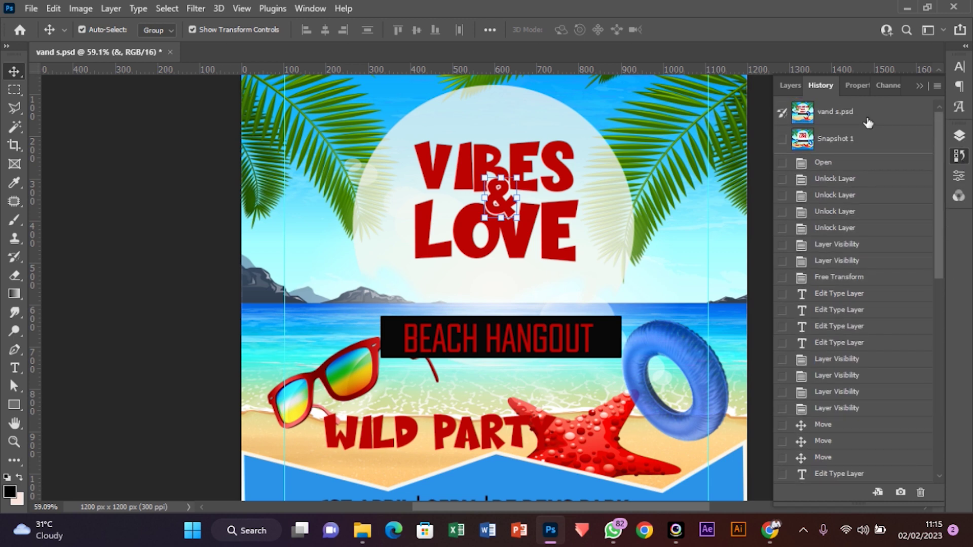
click(856, 116)
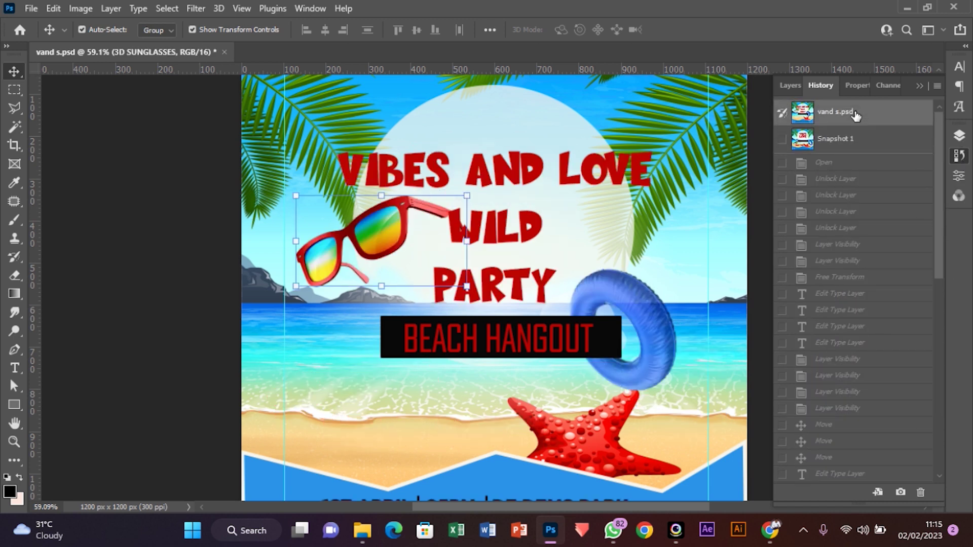
click(845, 143)
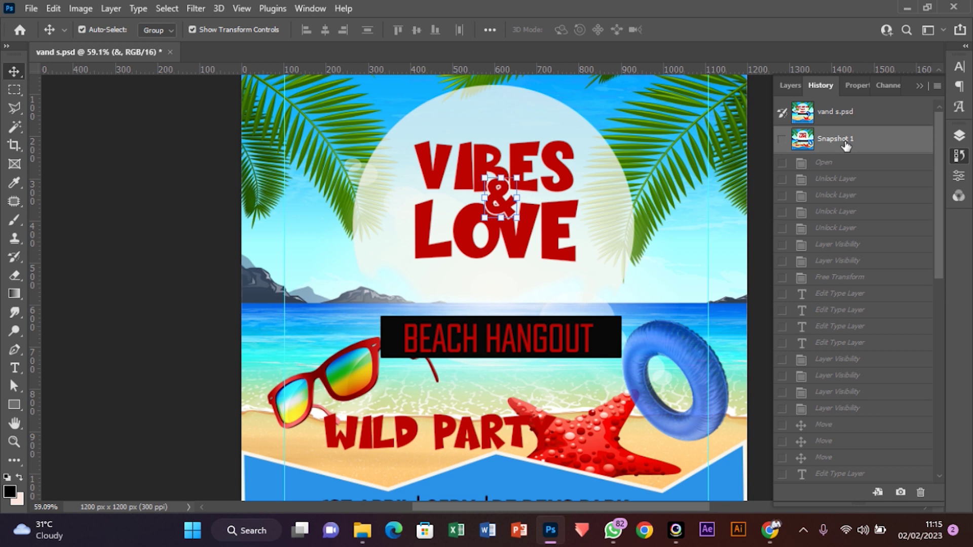
Move WILD PARTY directly beneath LOVE and scale it down proportionally to about 53.53%.
click(588, 247)
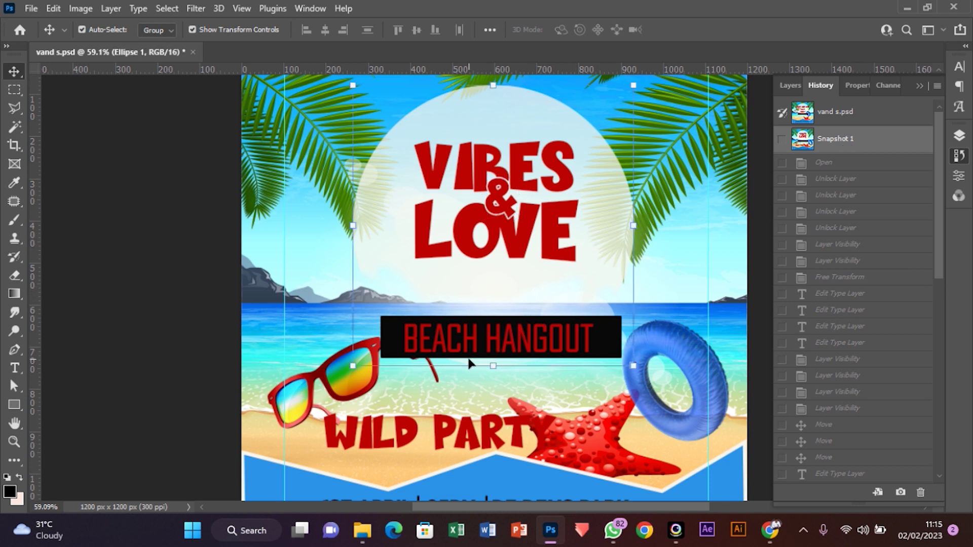
drag(443, 435, 510, 293)
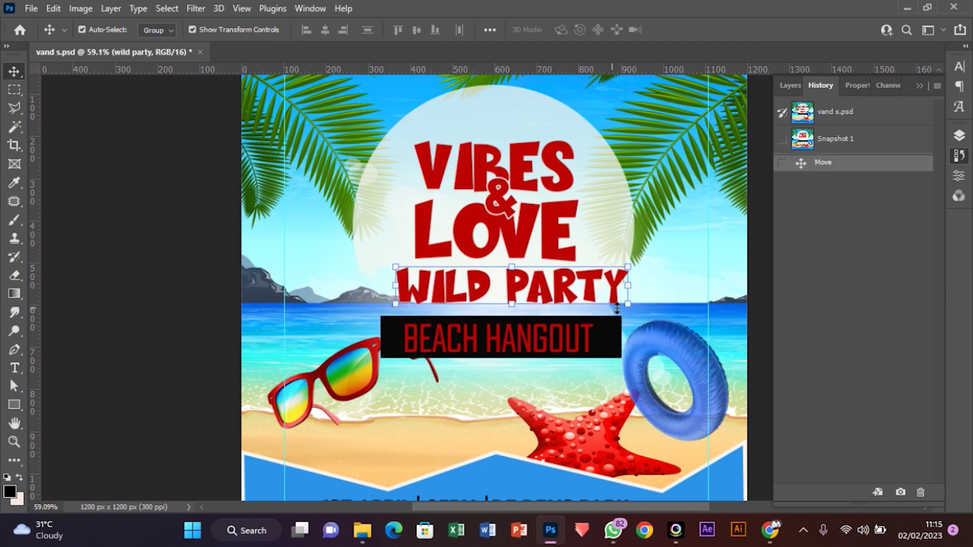
drag(626, 304, 516, 282)
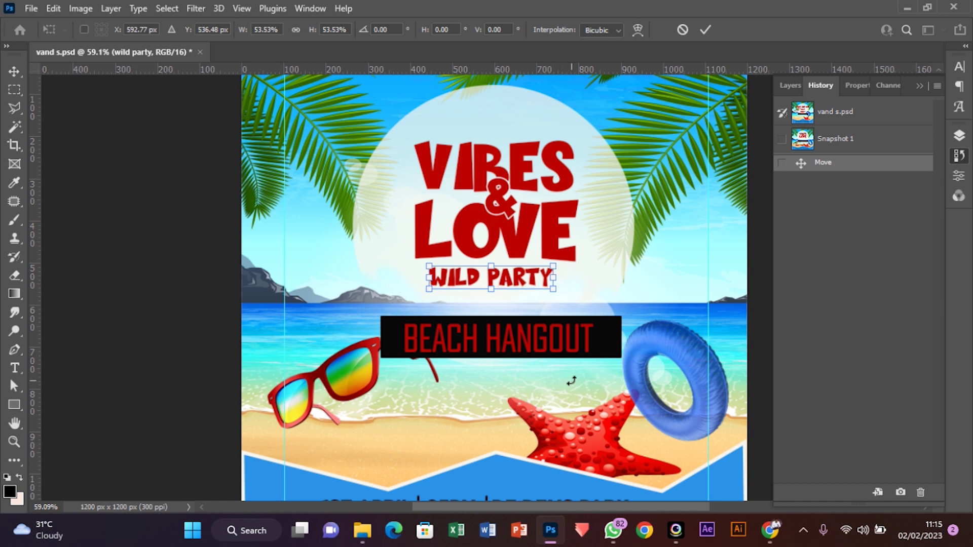
key(Return)
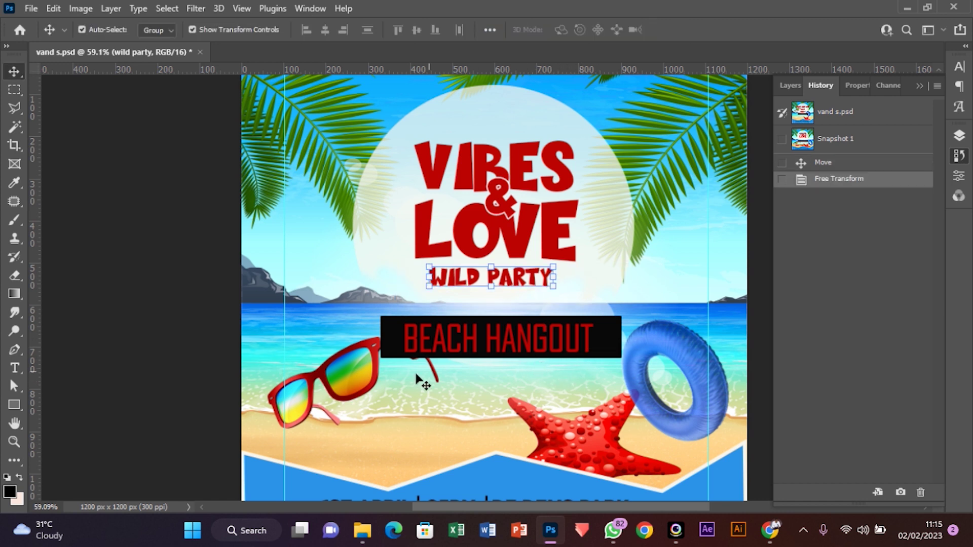
Move the sunglasses up beside LOVE, over the palm leaf's lower edge, and scale them down to about 62.8%.
drag(366, 376, 357, 295)
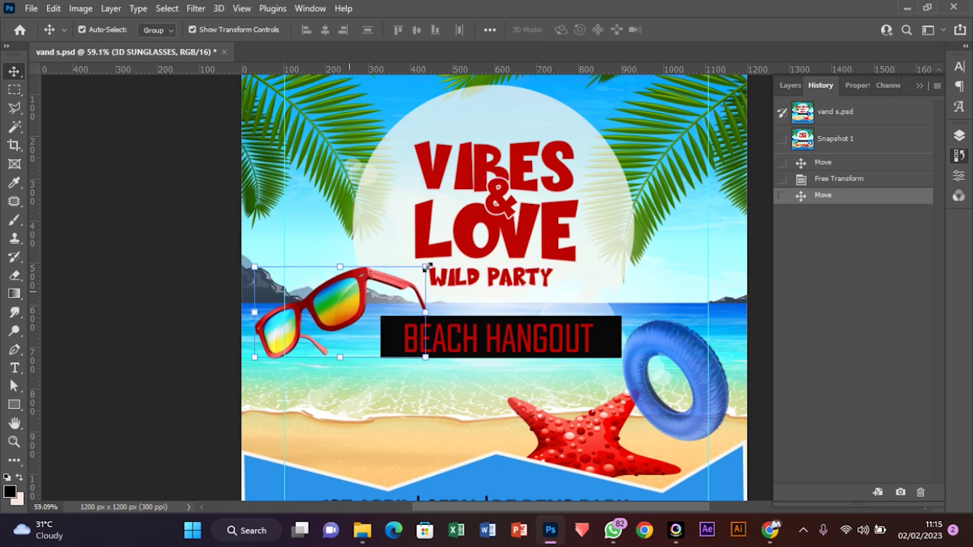
drag(426, 264, 362, 231)
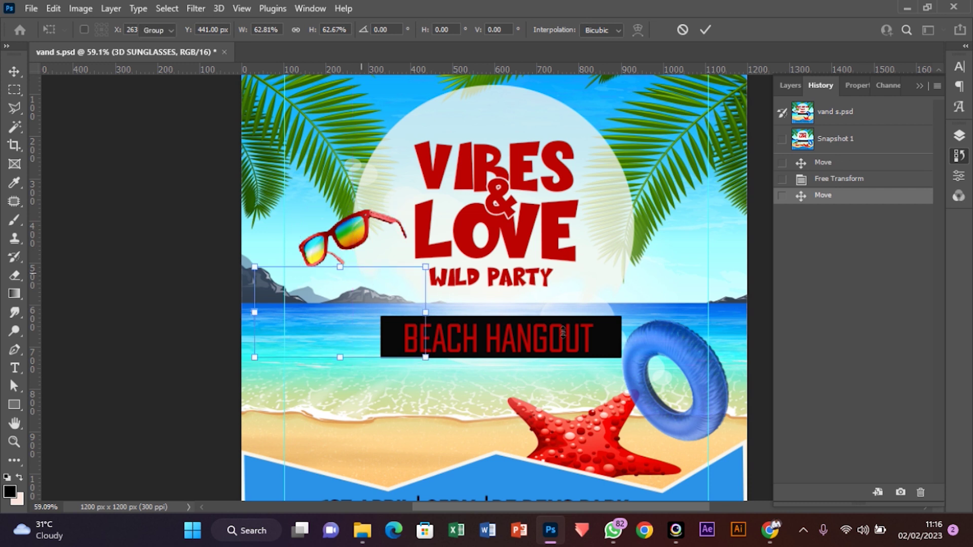
key(Return)
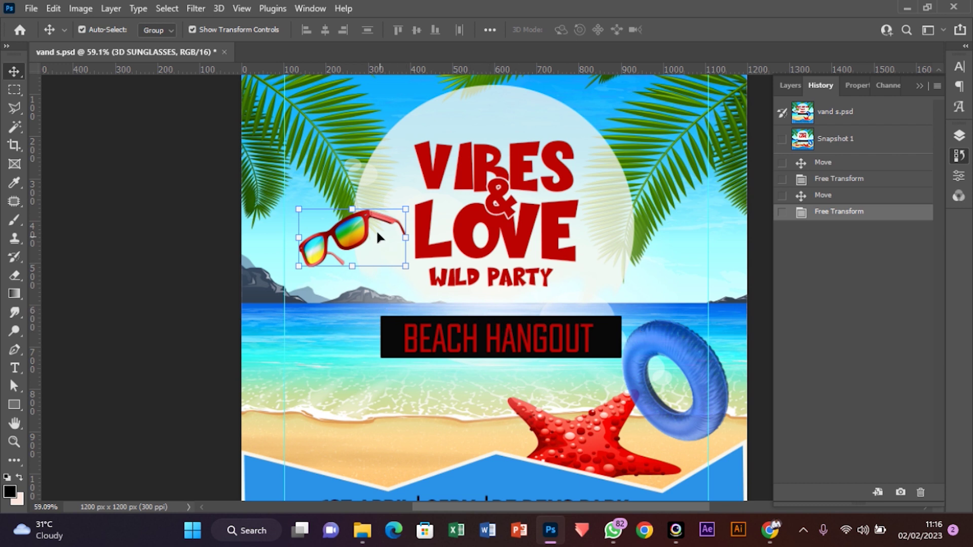
Take the 3D SUNGLASSES layer out of its group and delete the empty group.
click(963, 138)
scroll(857, 394, down, 3)
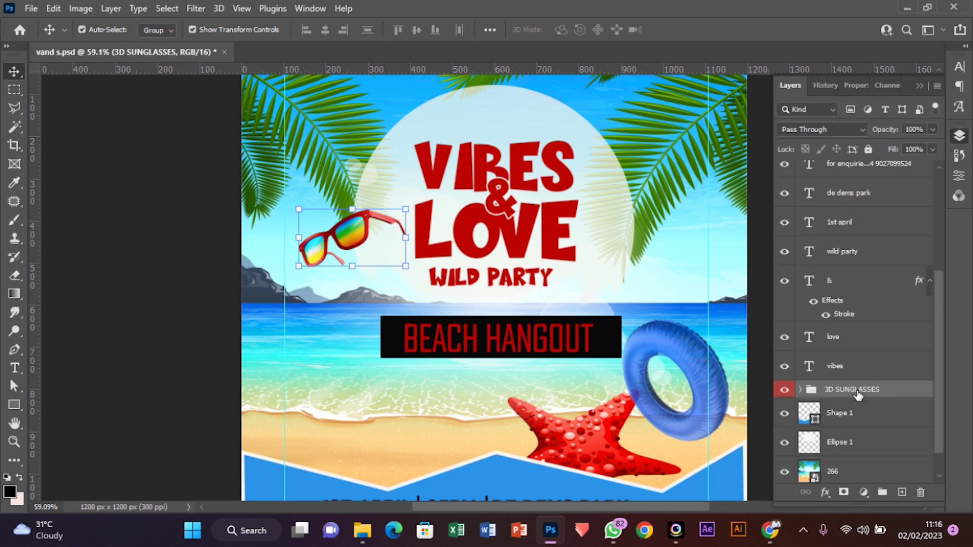
click(800, 389)
mouse_move(872, 412)
mouse_down()
mouse_move(862, 384)
mouse_move(858, 402)
mouse_up()
click(848, 418)
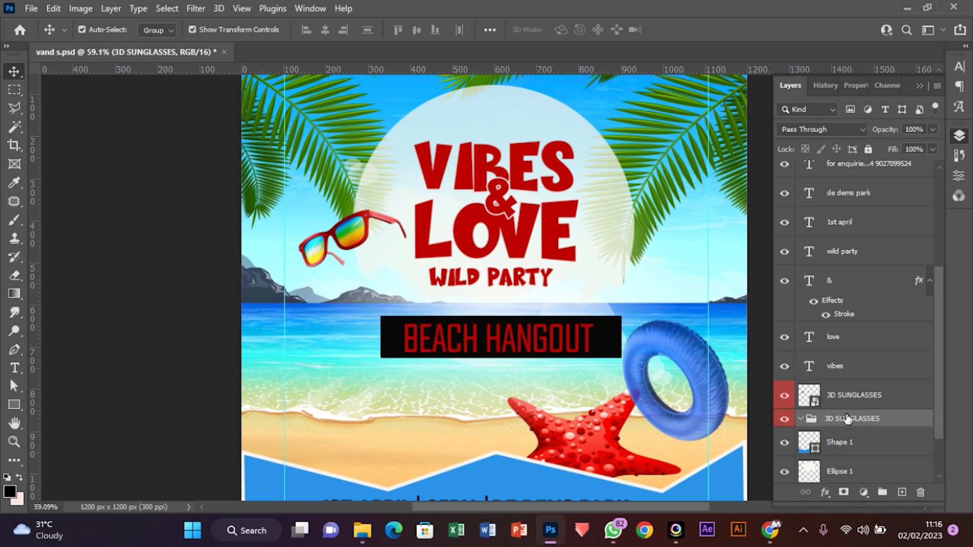
key(Delete)
click(858, 395)
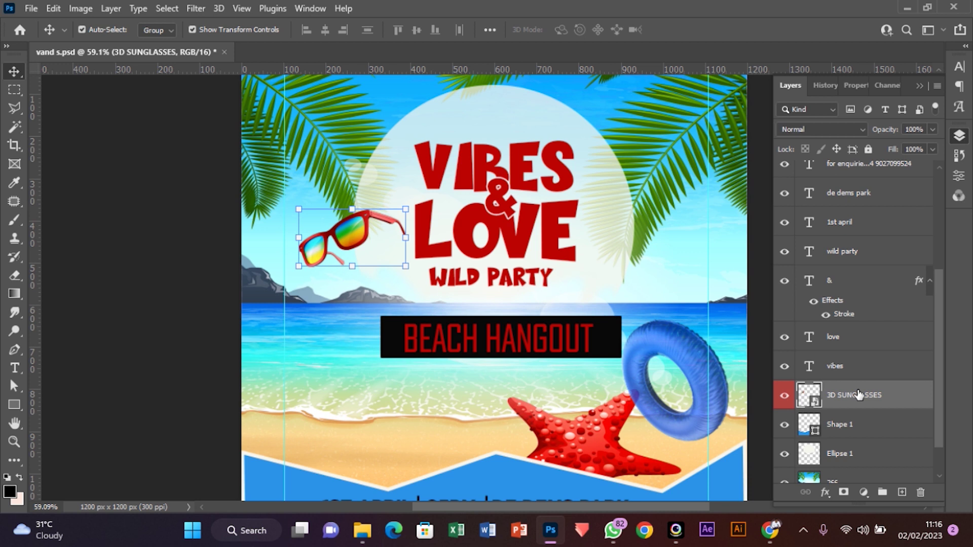
Take the 3D LIFEBUOY layer out of its group, remove the group and select the lifebuoy layer.
click(699, 367)
click(800, 169)
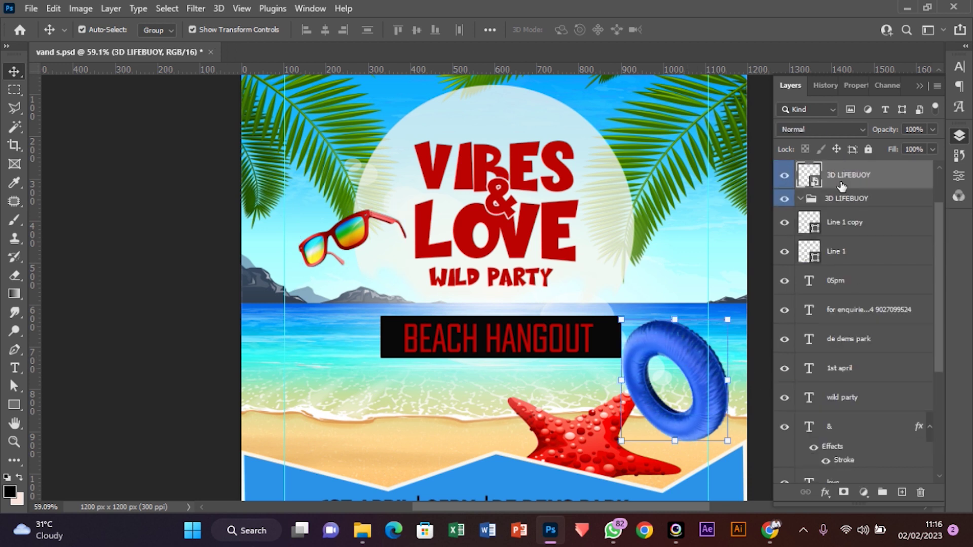
key(ctrl+shift+g)
click(844, 204)
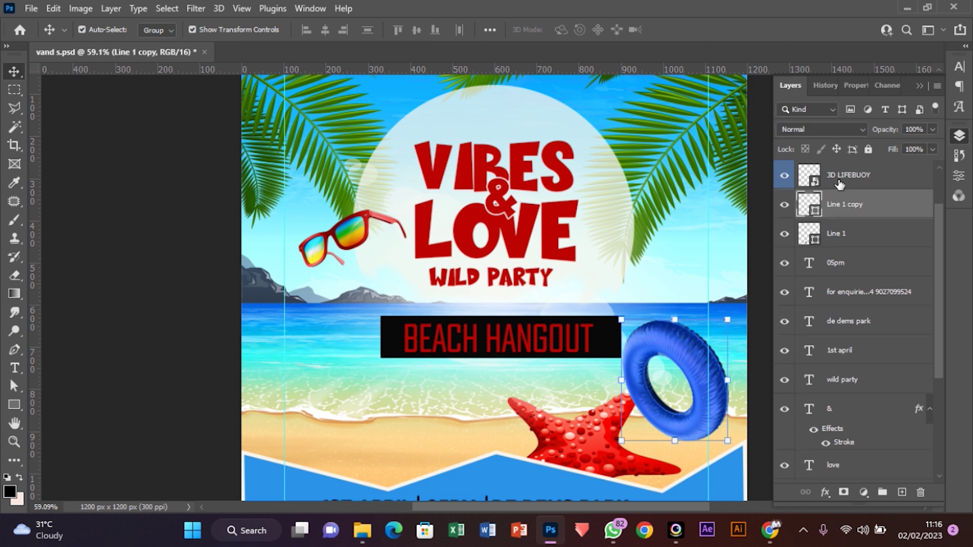
click(841, 176)
Move the lifebuoy up over the horizon and partly past the canvas's right edge, centred at about X 1176.5 px, Y 587 px.
drag(683, 339, 680, 300)
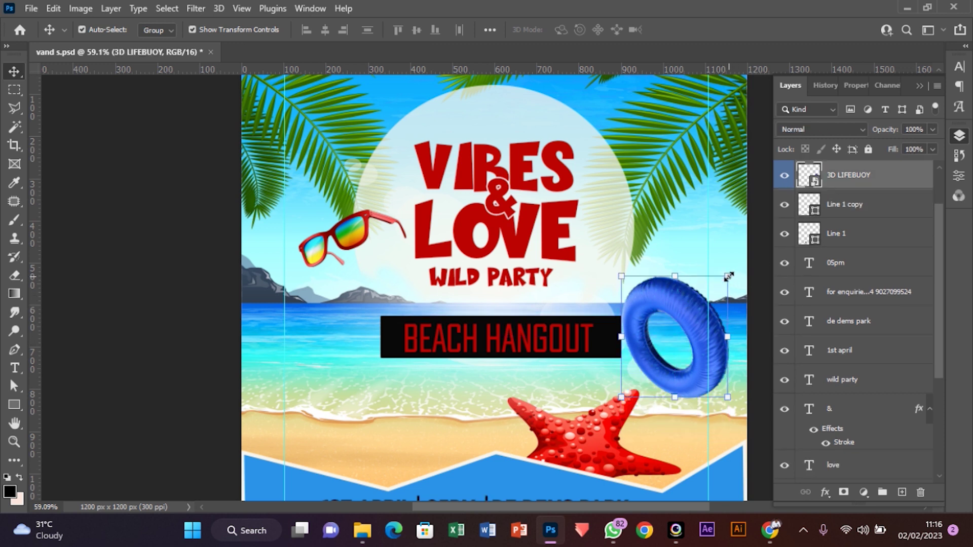
drag(728, 276, 687, 315)
drag(664, 365, 715, 285)
drag(746, 327, 734, 355)
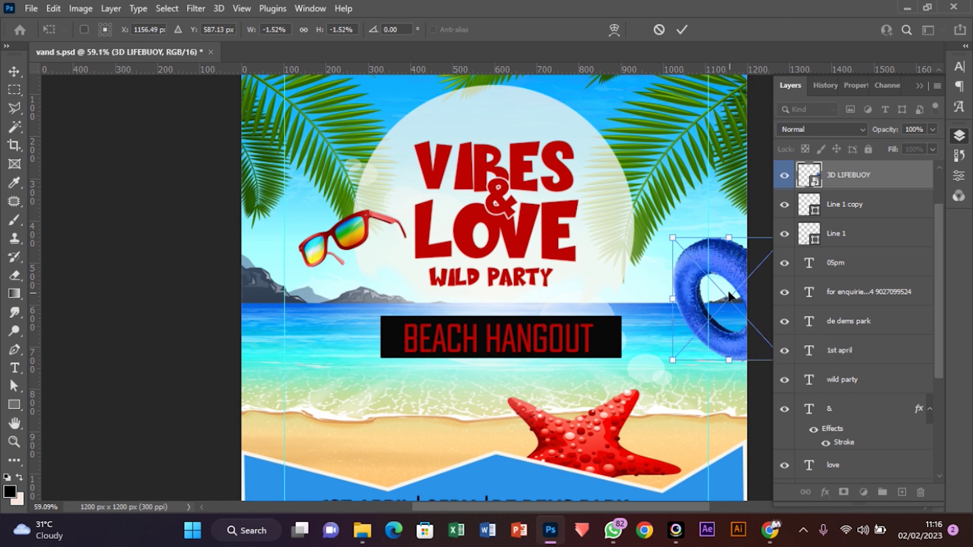
mouse_move(719, 279)
mouse_down()
mouse_move(732, 280)
mouse_move(725, 276)
mouse_up()
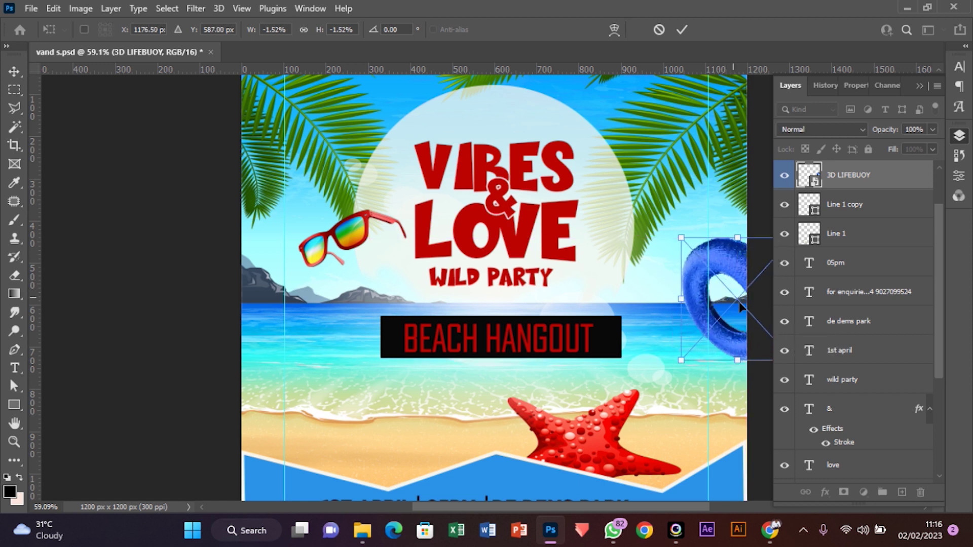
key(Return)
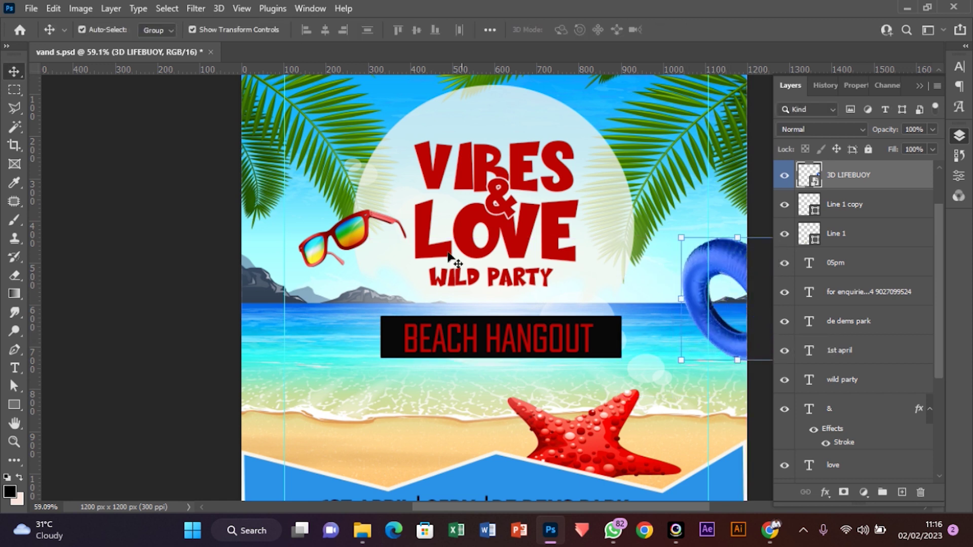
Shift the sunglasses slightly down and left to the left guide and enlarge them slightly to 1.30% scale.
drag(361, 245, 337, 249)
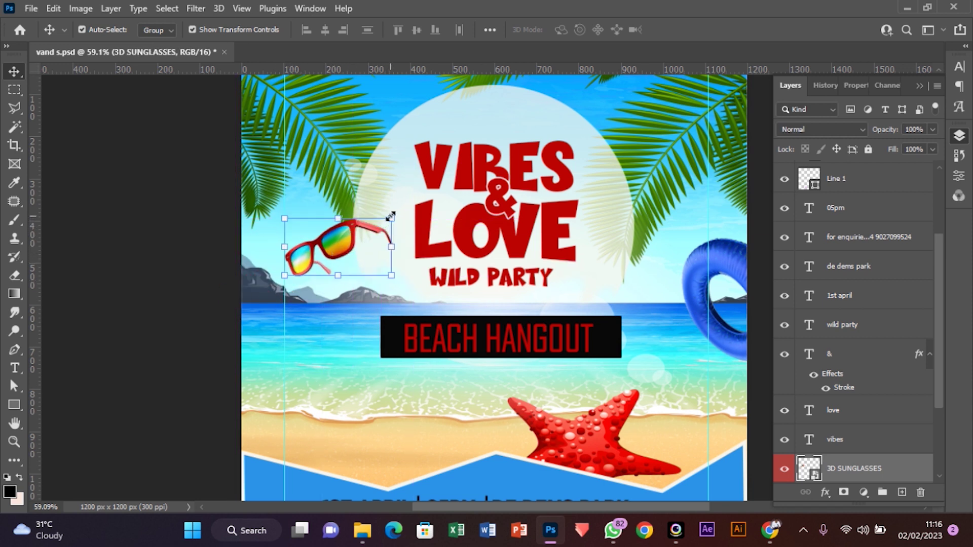
key(ctrl+t)
drag(400, 211, 391, 218)
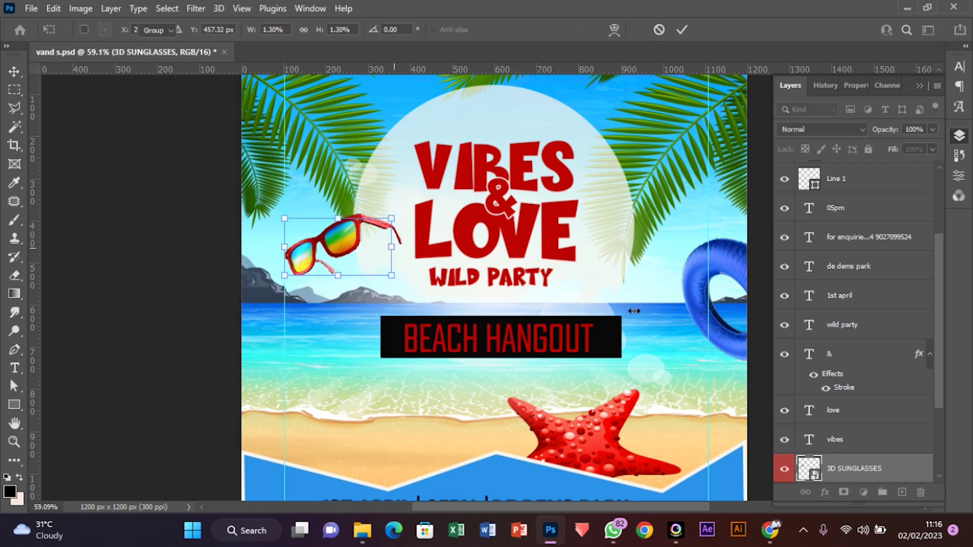
key(Return)
Apply a Gaussian Blur with a radius of 8.2 pixels to the lifebuoy.
click(720, 257)
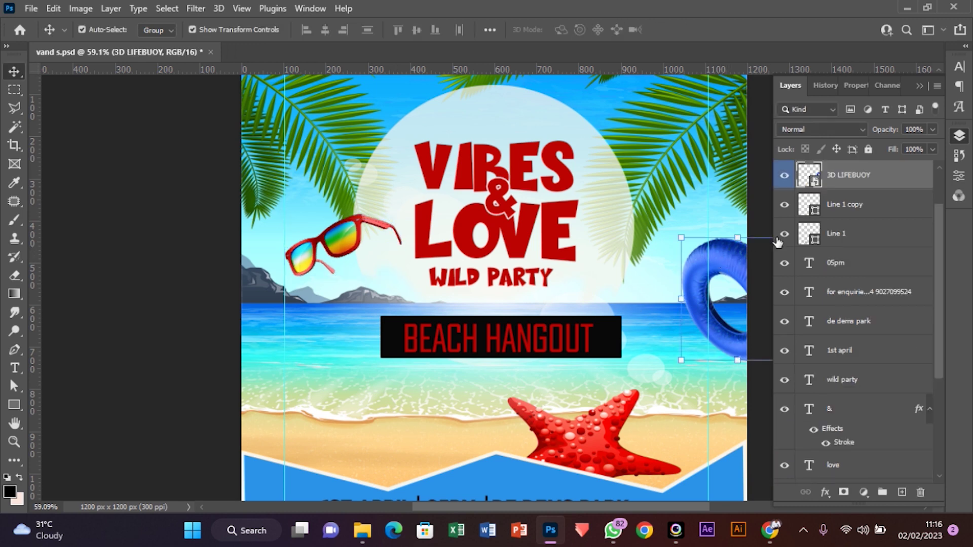
click(195, 9)
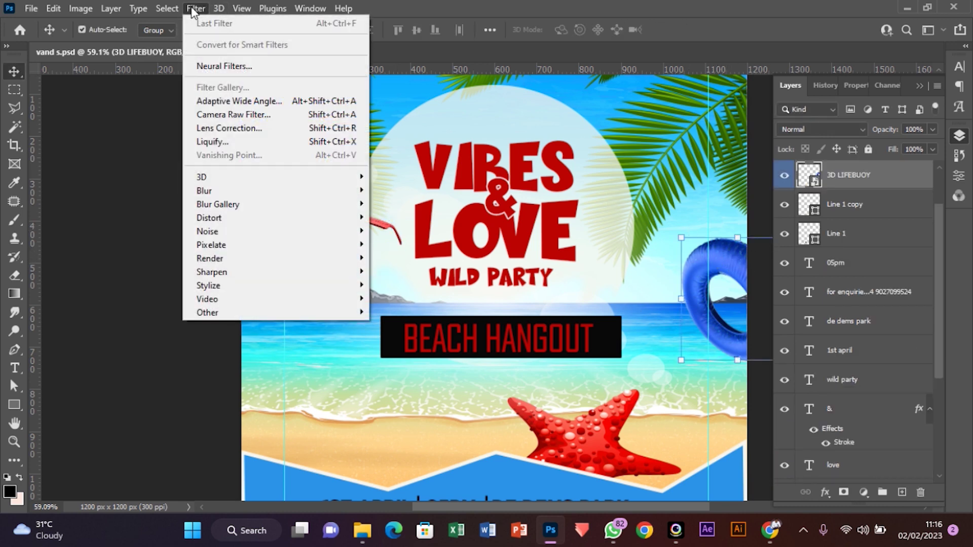
mouse_move(276, 191)
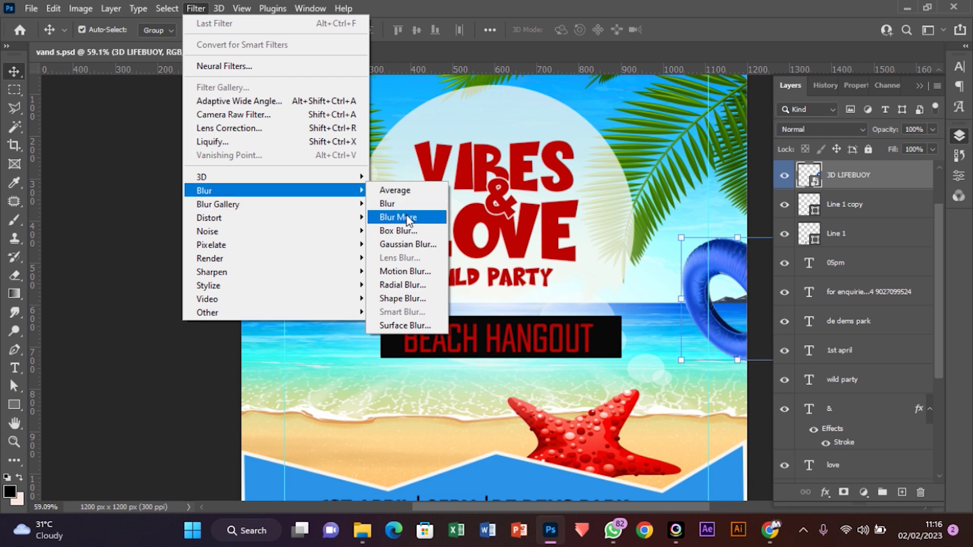
click(408, 244)
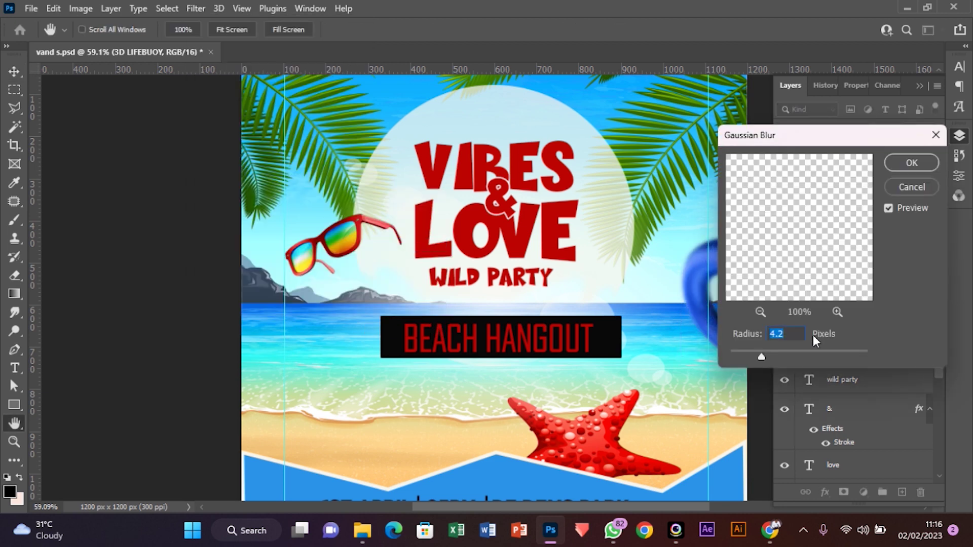
drag(798, 136, 825, 130)
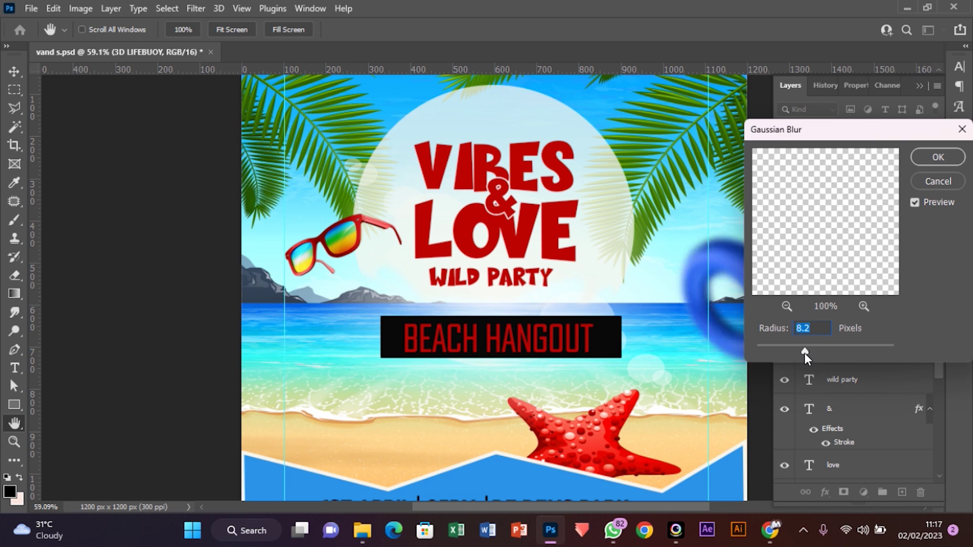
click(938, 157)
key(v)
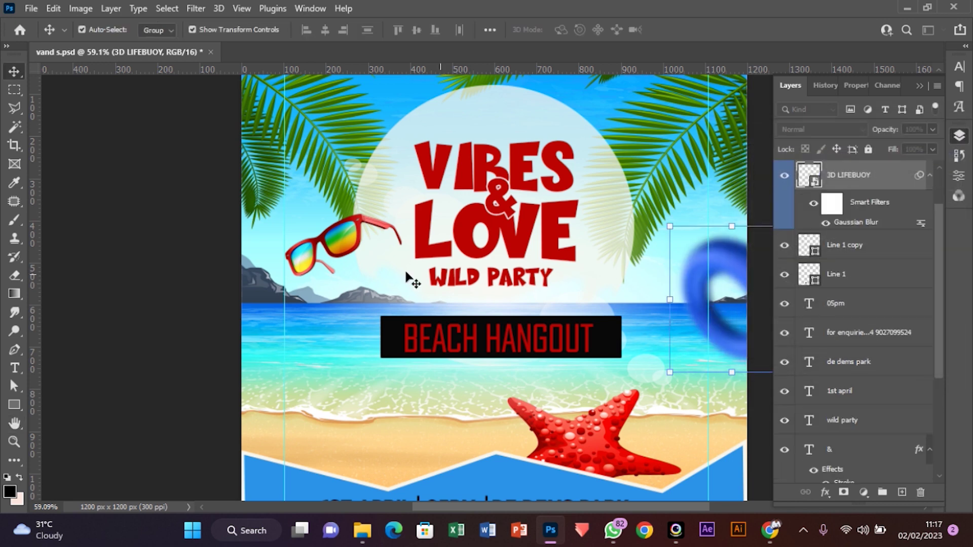
Apply a Gaussian Blur with a radius of 5.6 pixels to the sunglasses and deselect the layer.
click(327, 252)
click(338, 250)
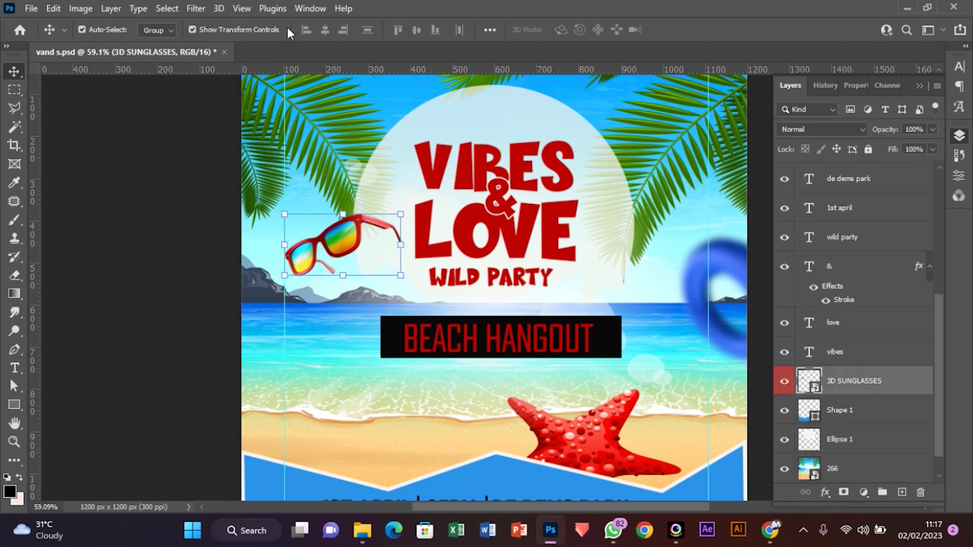
click(195, 8)
click(218, 29)
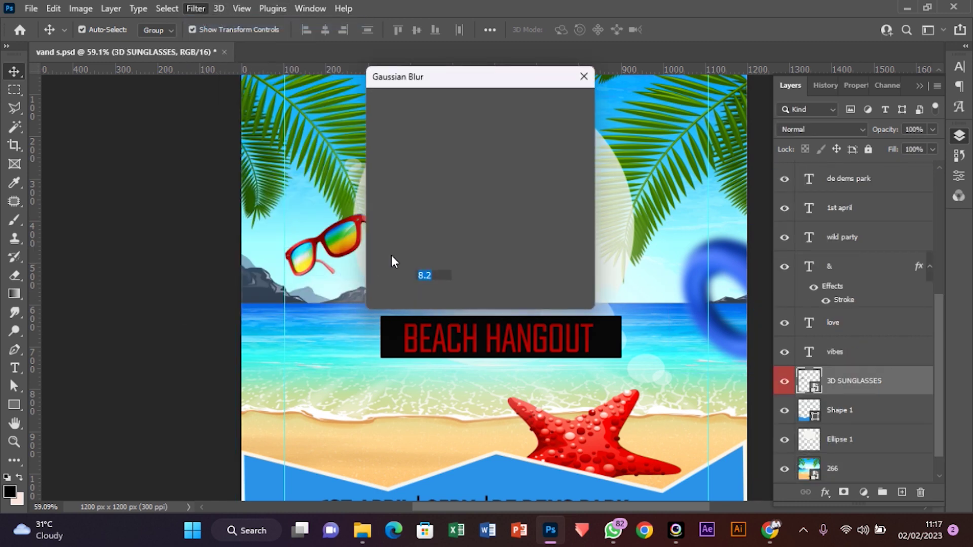
drag(450, 81, 346, 257)
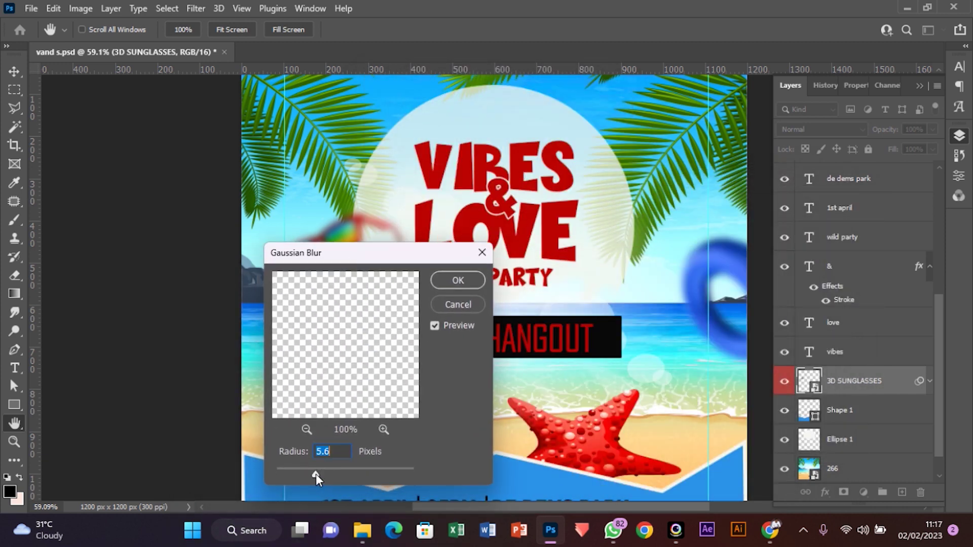
click(453, 282)
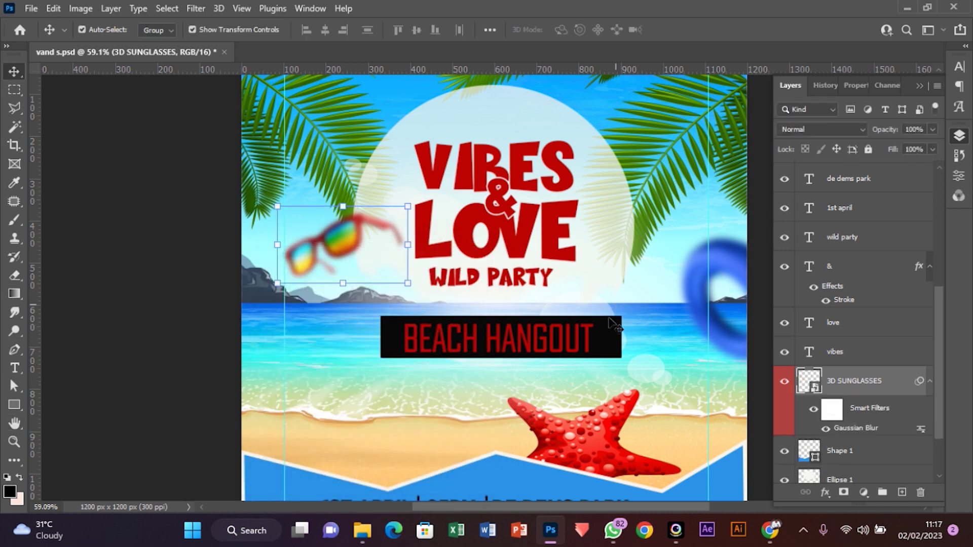
click(187, 340)
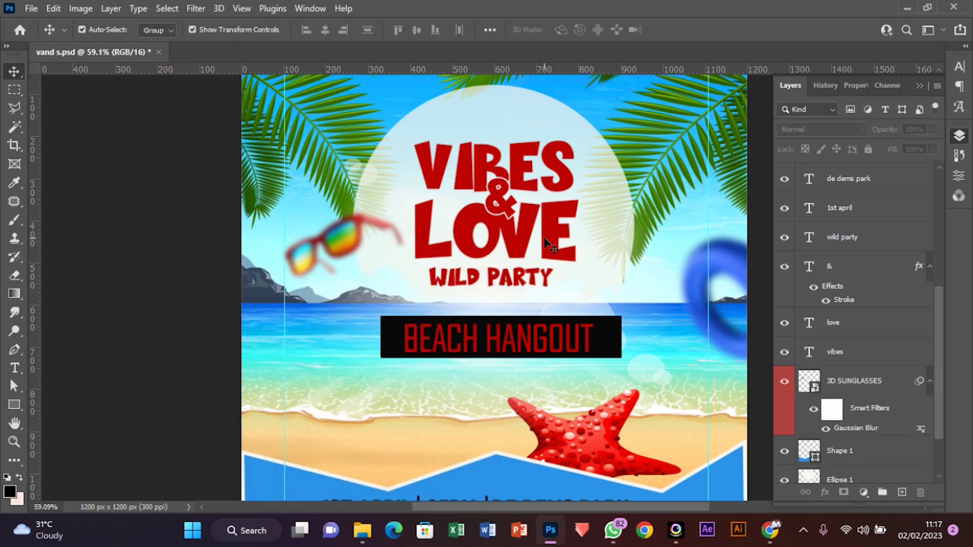
Move the BEACH HANGOUT text and its black rectangle together directly beneath WILD PARTY and scale both to 66.96%.
scroll(552, 264, up, 2)
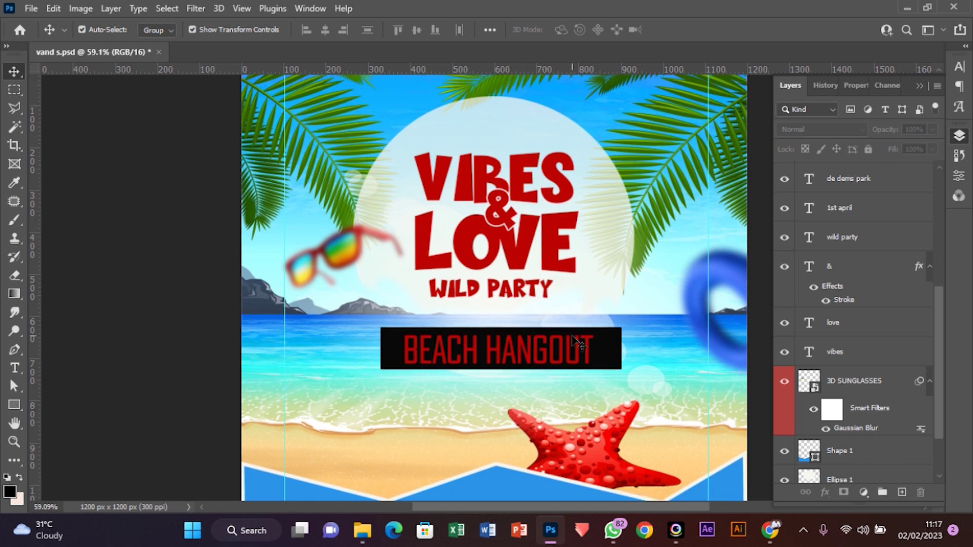
click(551, 353)
shift+click(541, 353)
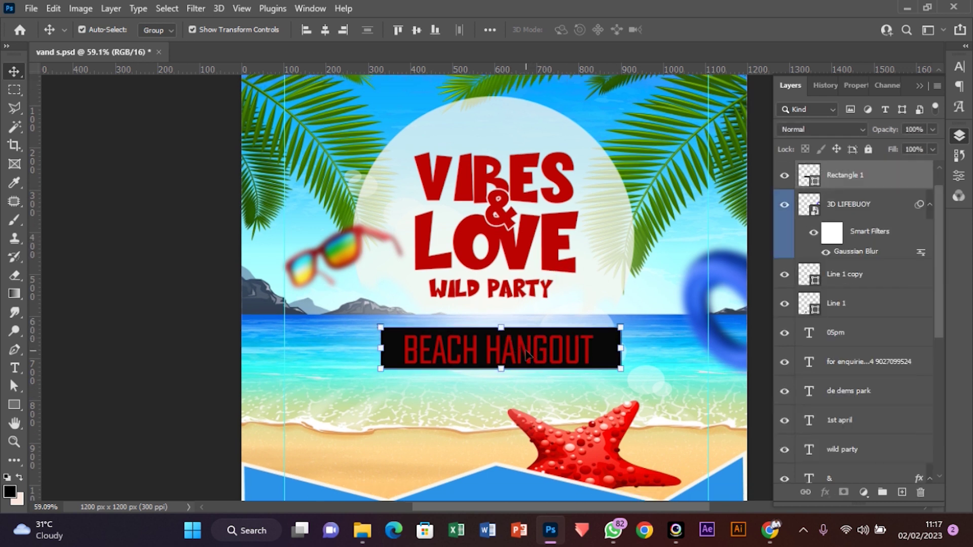
drag(541, 353, 534, 337)
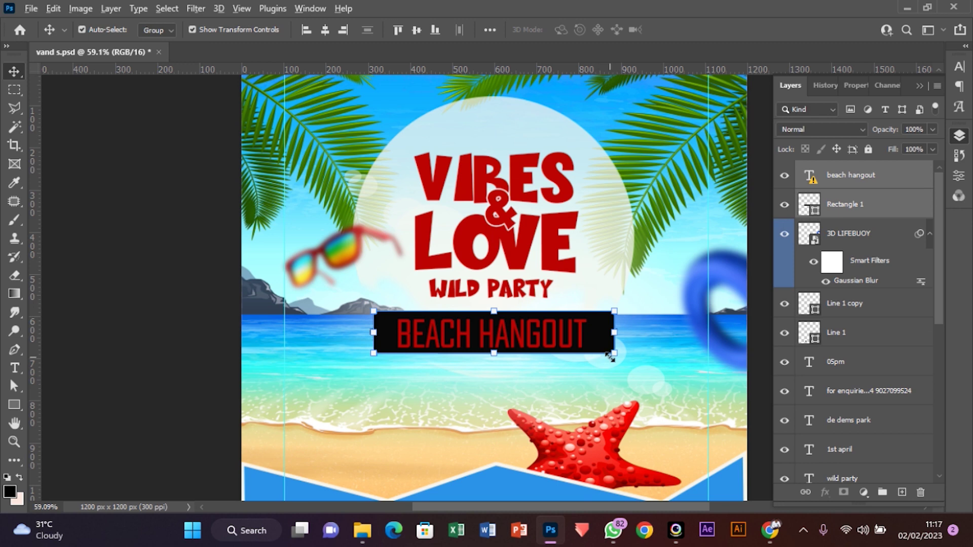
click(610, 357)
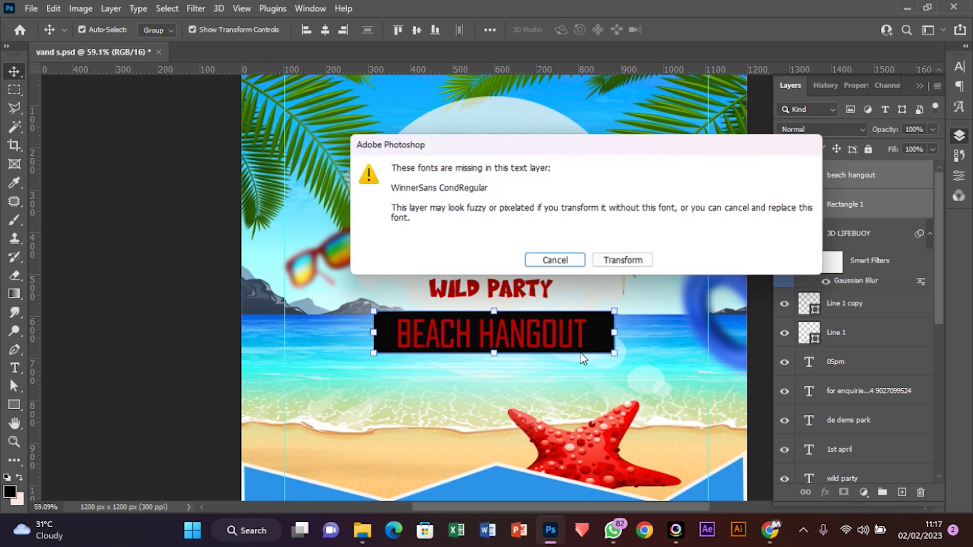
click(620, 263)
drag(610, 357, 526, 328)
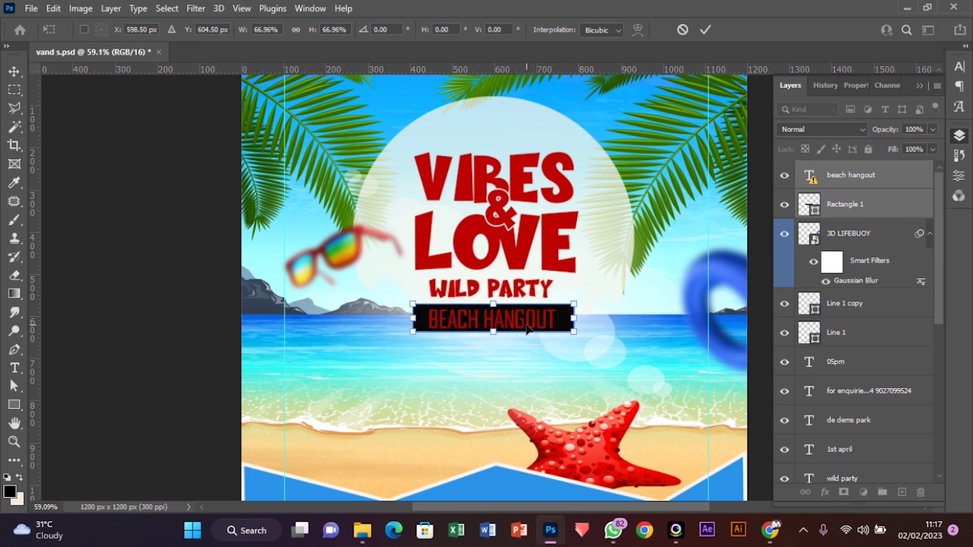
key(Return)
click(504, 351)
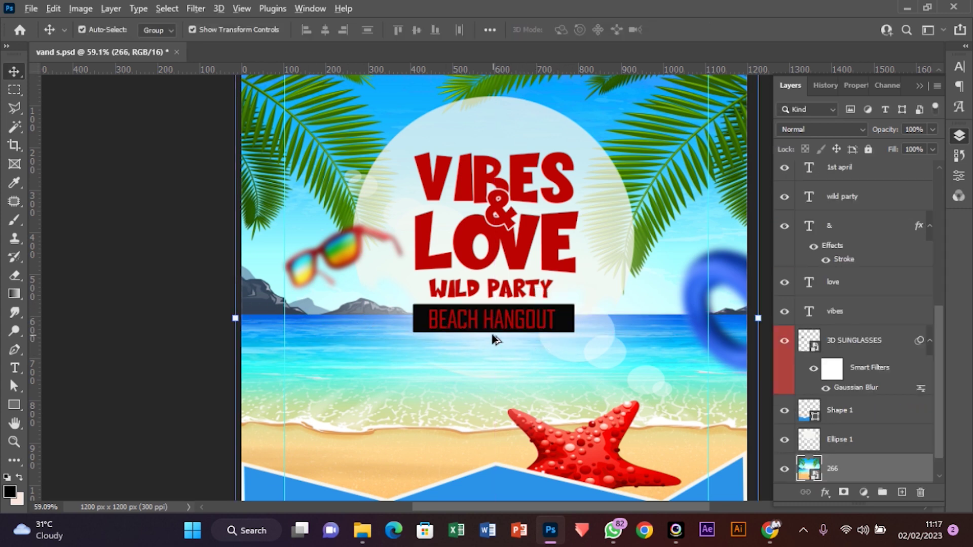
Scale the BEACH HANGOUT text down slightly around its centre so it has more margin within the black rectangle.
scroll(494, 339, up, 5)
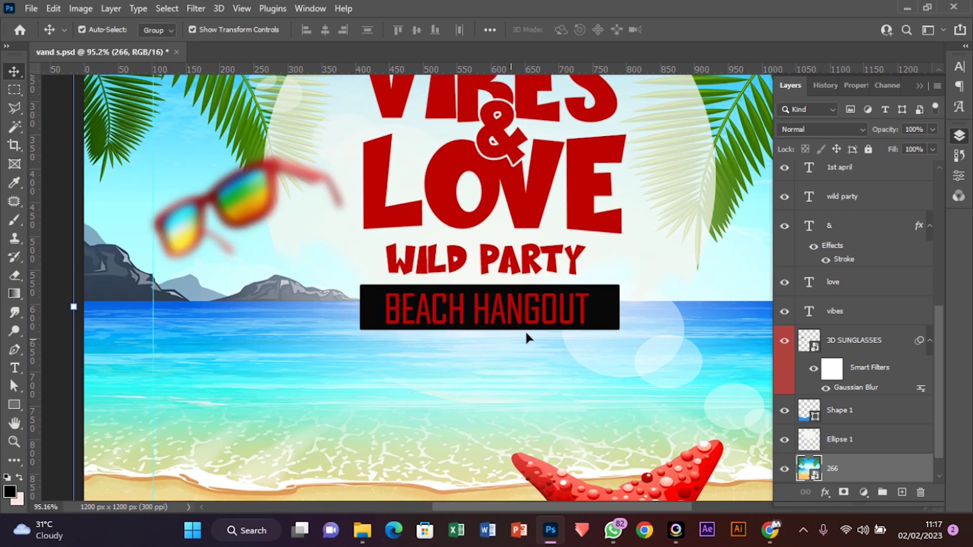
click(533, 322)
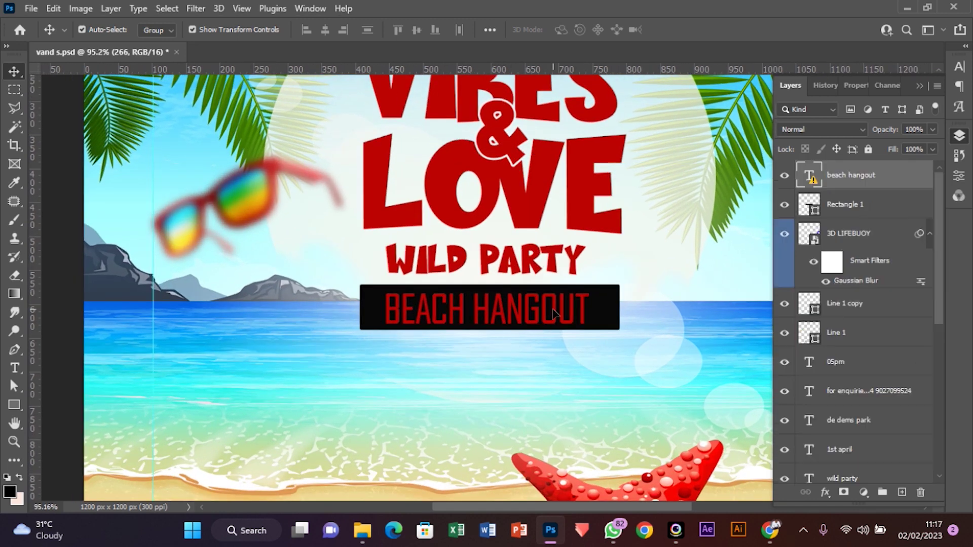
click(586, 323)
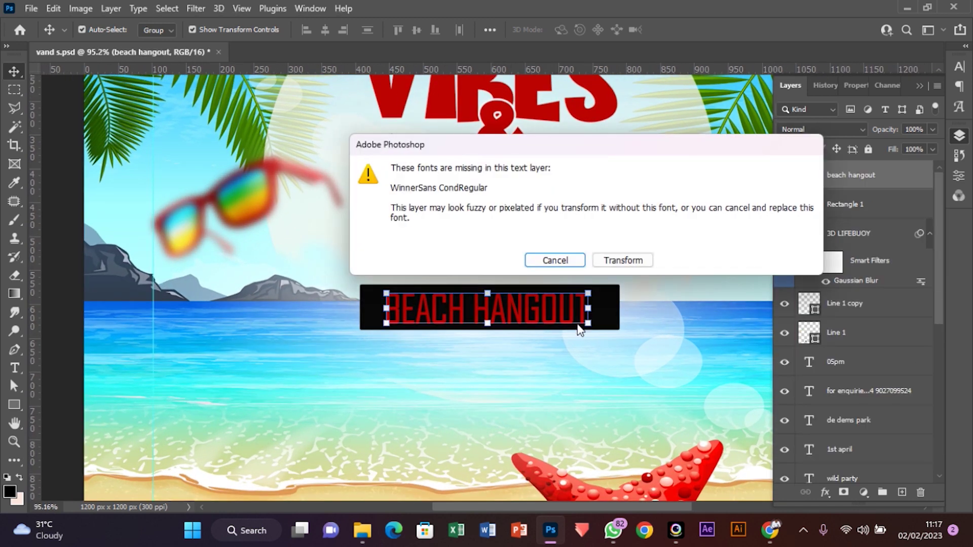
click(622, 259)
drag(587, 322, 575, 321)
key(Return)
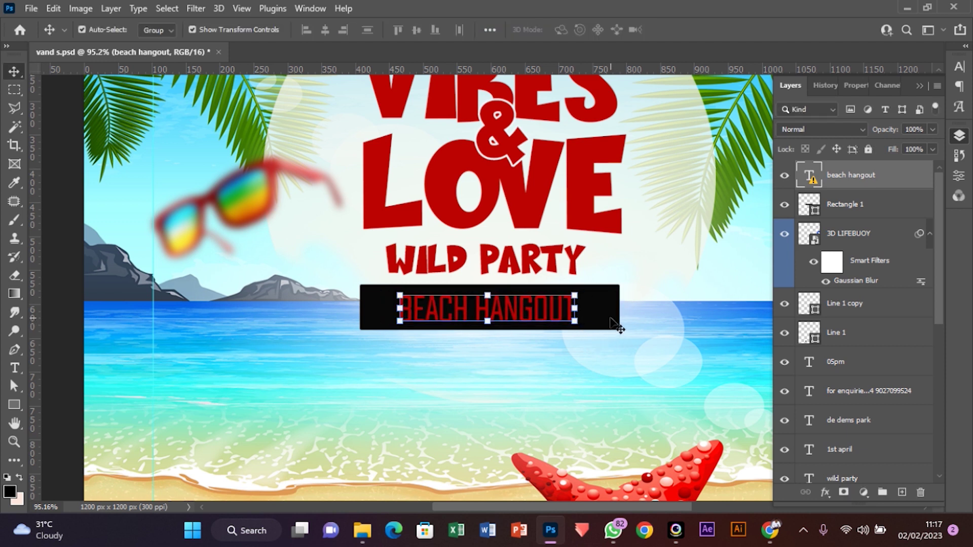
Align the BEACH HANGOUT text and its black rectangle to each other's horizontal and vertical centres.
click(606, 325)
shift+click(565, 320)
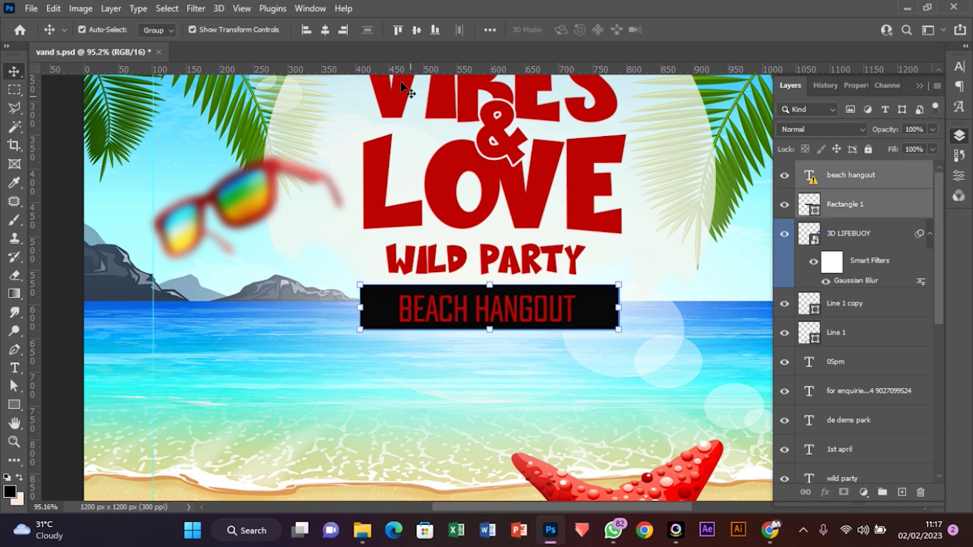
click(414, 31)
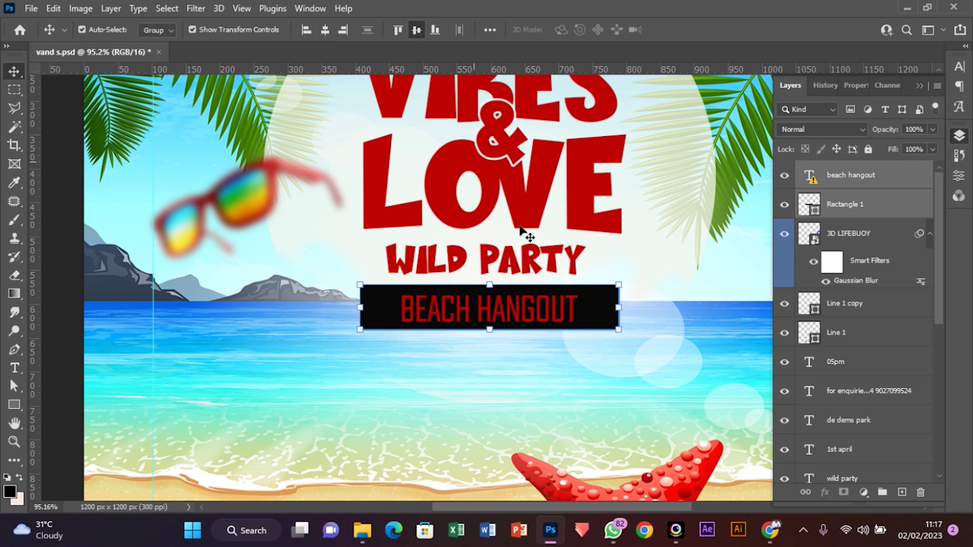
Scale the BEACH HANGOUT text and its black rectangle down together around their shared centre despite the missing font.
click(620, 333)
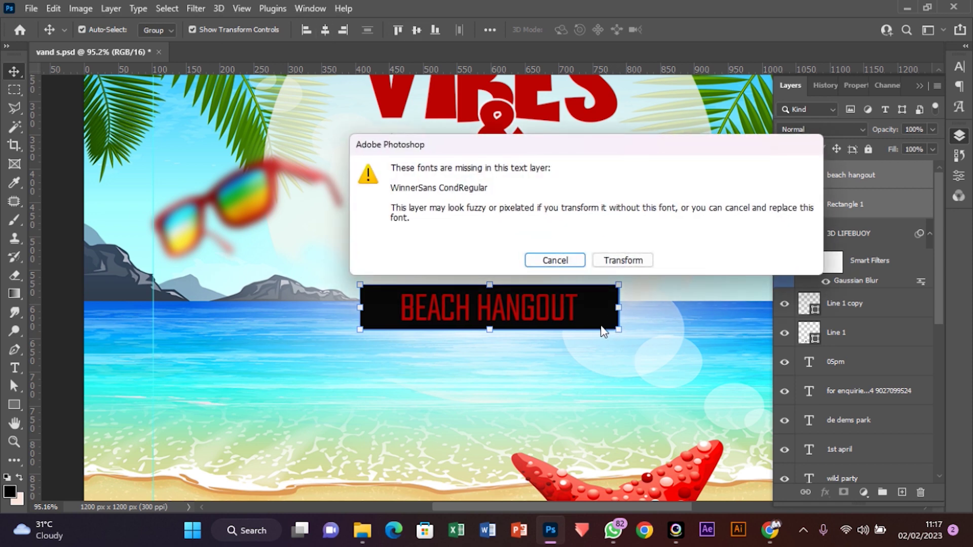
click(619, 318)
drag(617, 330, 561, 310)
key(Return)
Nudge the BEACH HANGOUT text and rectangle up close beneath WILD PARTY and slightly left to centre them under it.
key(Up)
key(Up)
key(Up)
key(Up)
key(Up)
key(Up)
key(Up)
key(Up)
key(Up)
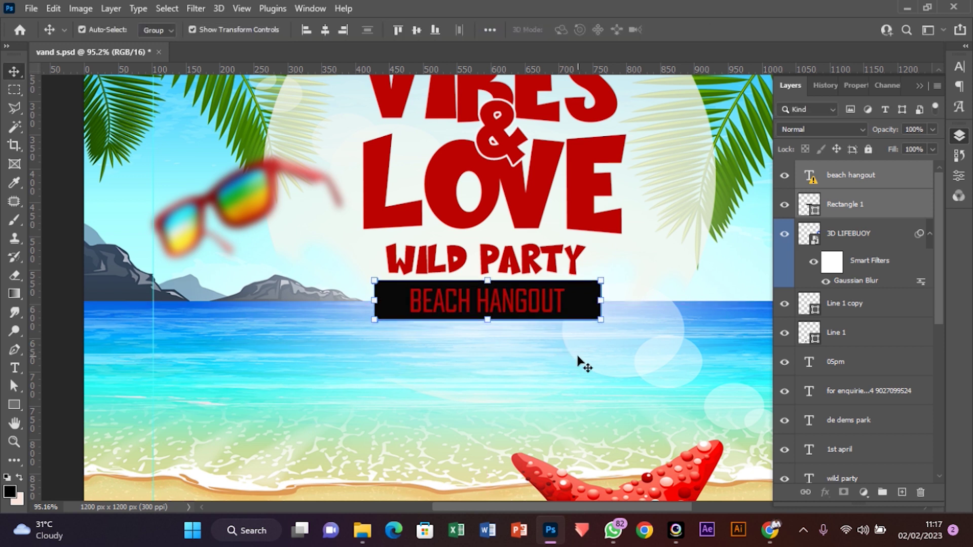
key(Down)
key(Down)
key(Left)
key(Left)
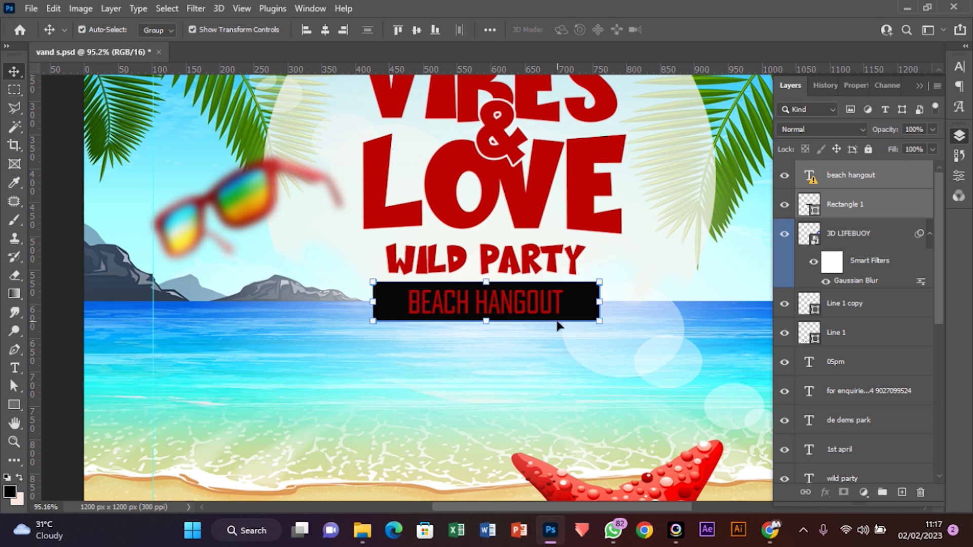
click(588, 369)
Save the current state of the flyer as a new history snapshot.
scroll(588, 359, down, 5)
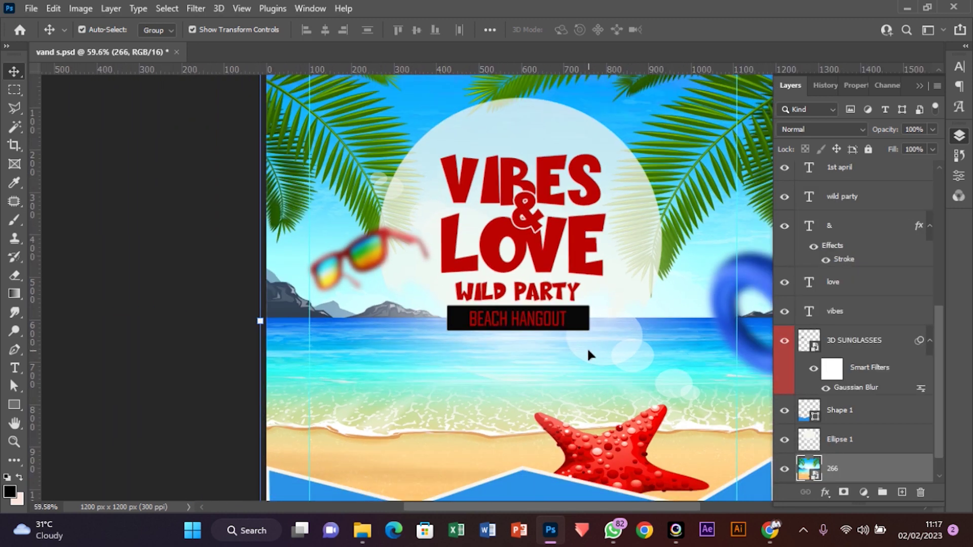
scroll(581, 315, up, 2)
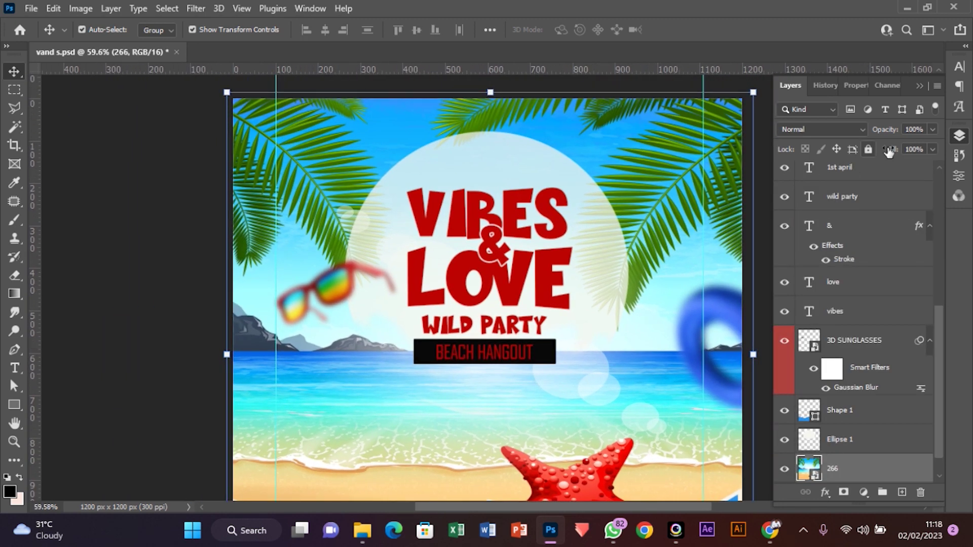
click(959, 177)
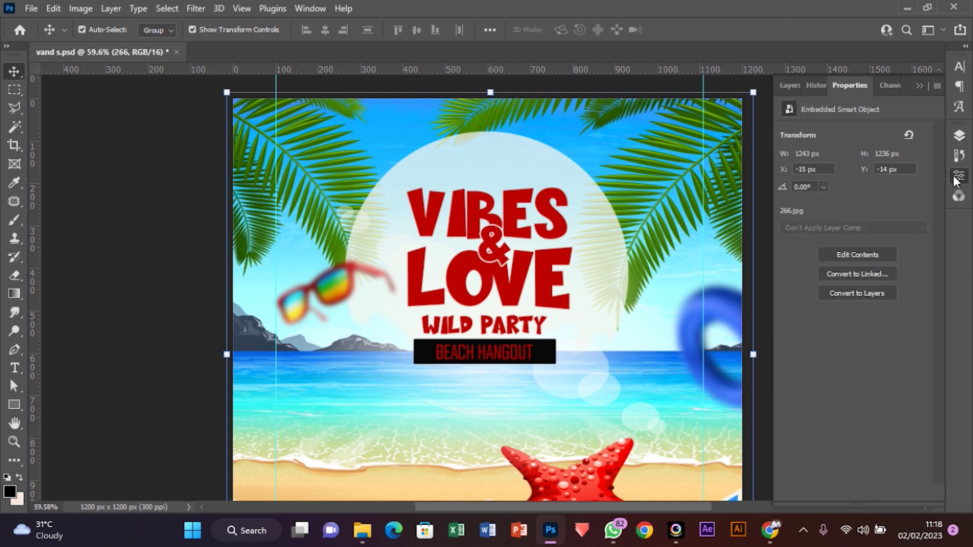
click(958, 156)
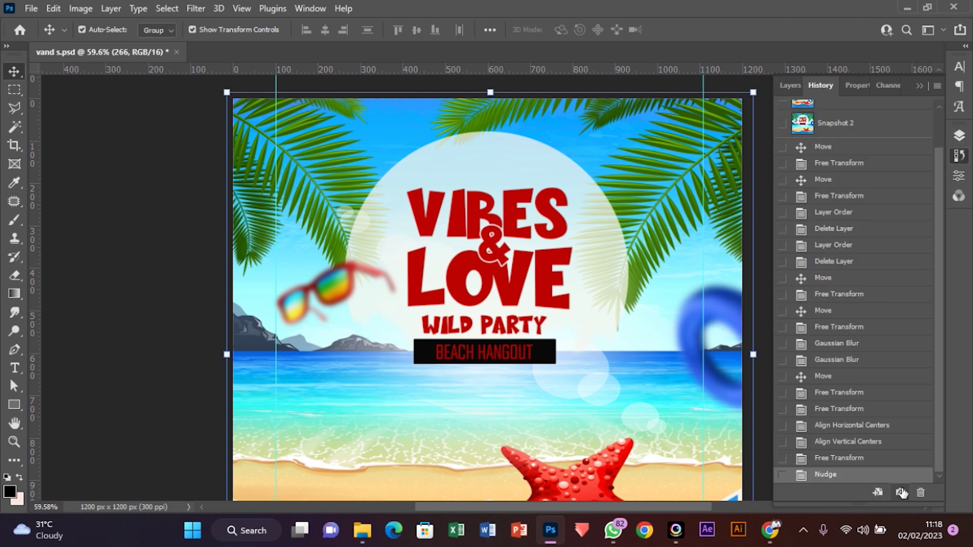
click(900, 493)
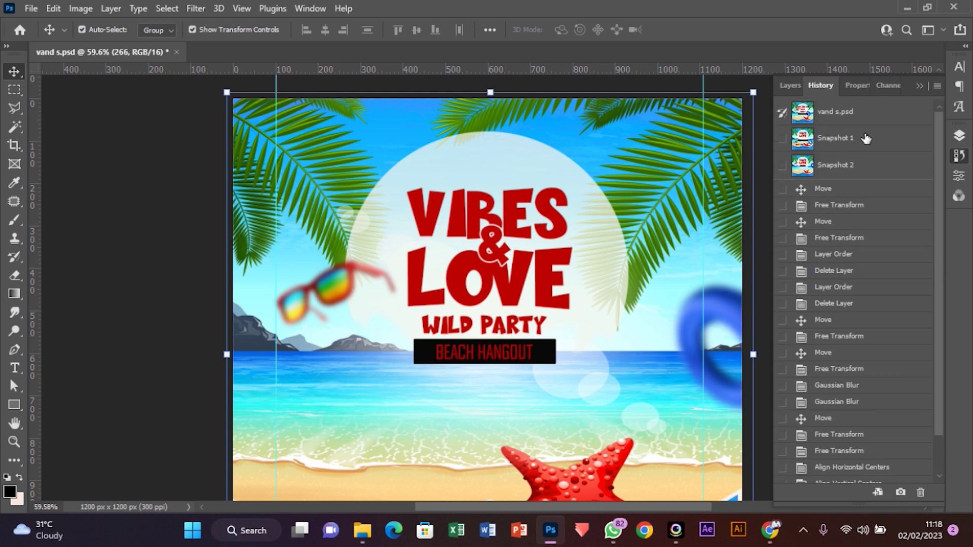
Compare the original vand s.psd state with Snapshot 1 and Snapshot 2, checking the layout down to the event details.
click(843, 112)
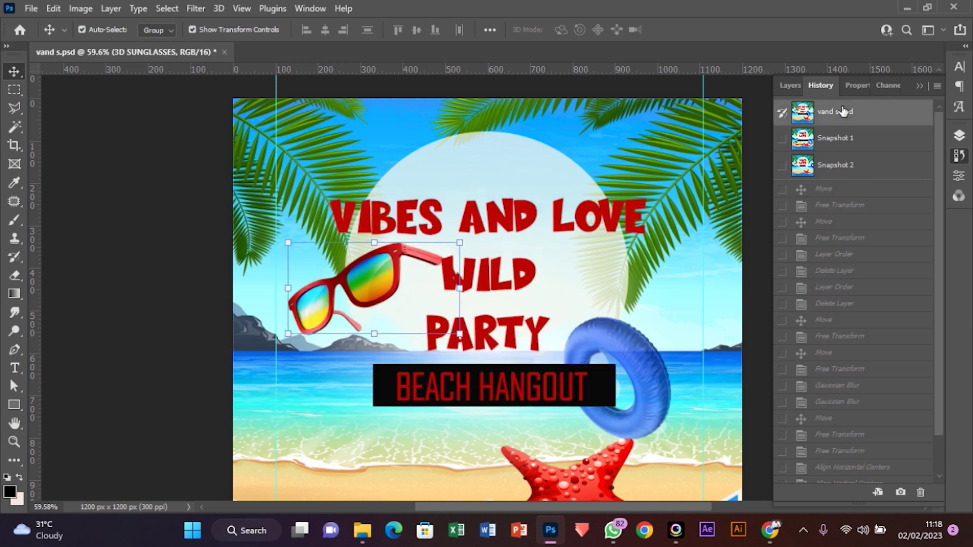
click(841, 138)
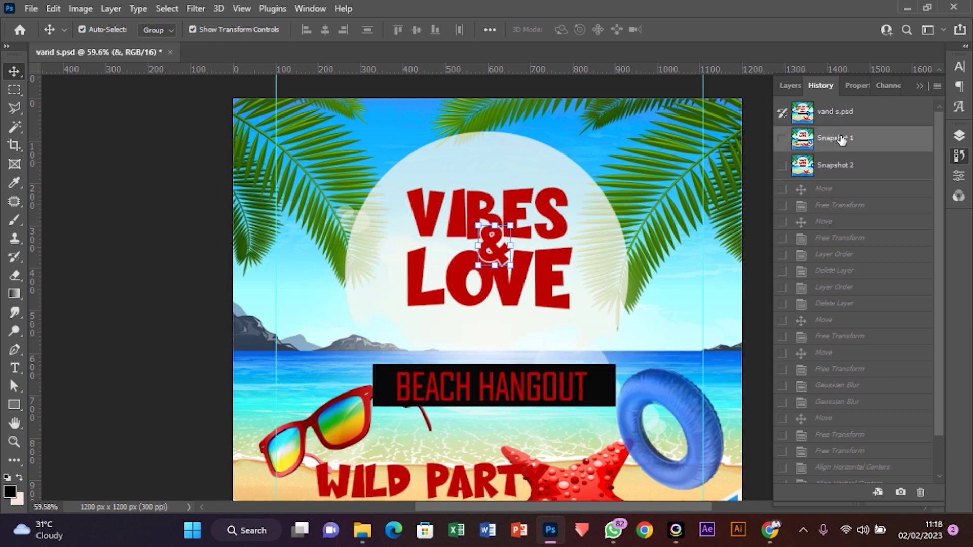
click(834, 166)
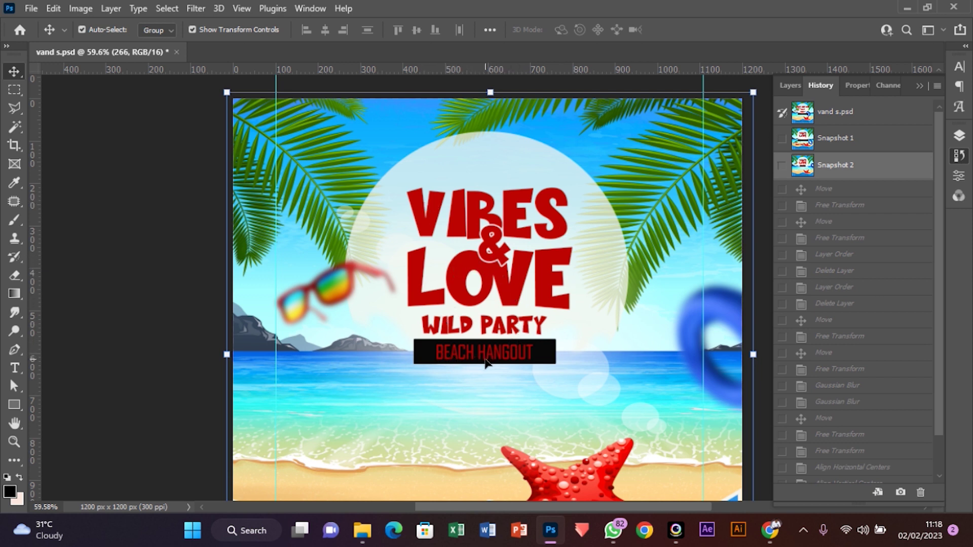
scroll(482, 349, down, 1)
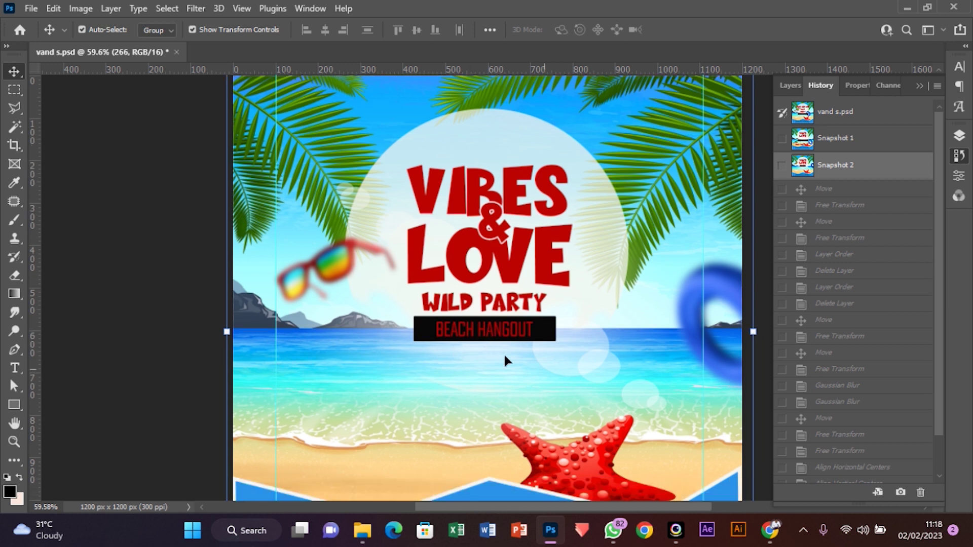
scroll(512, 357, down, 4)
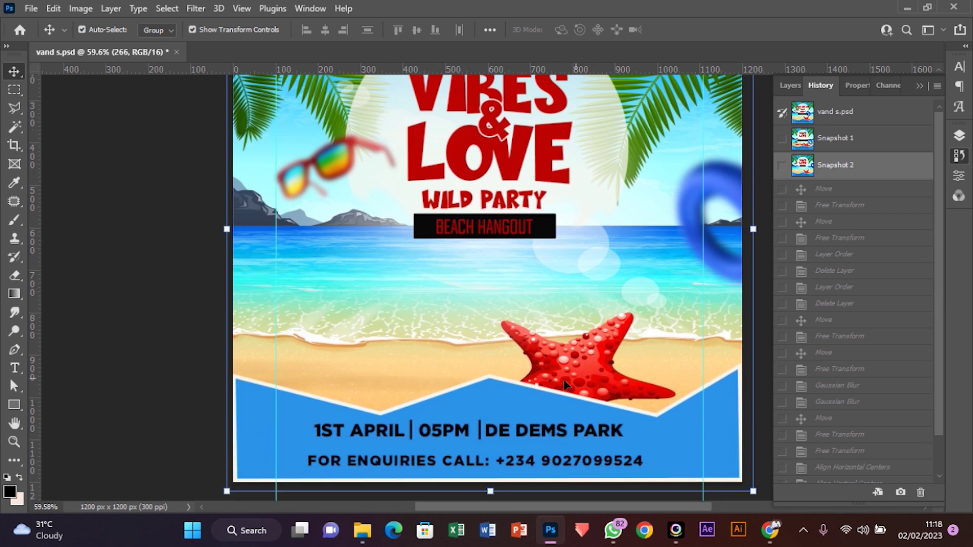
scroll(590, 317, up, 3)
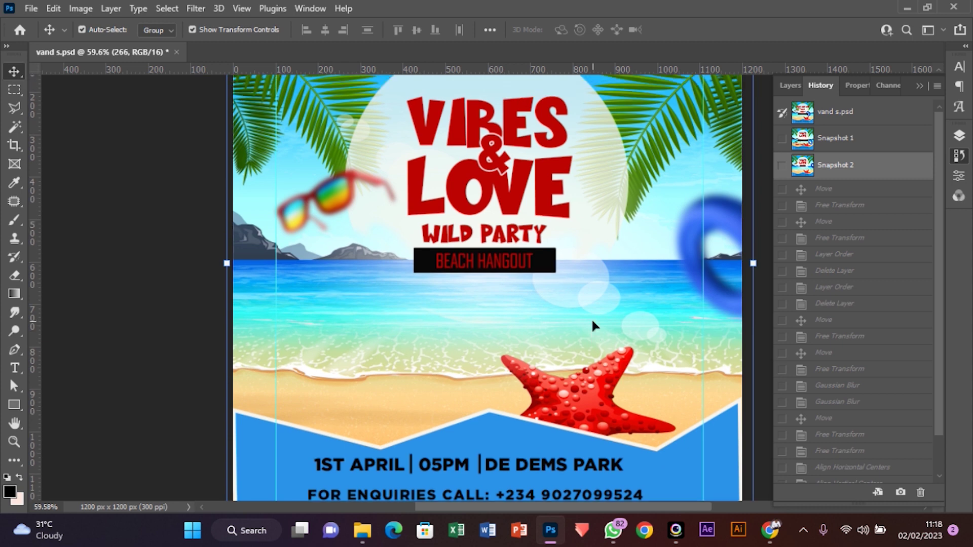
Switch back to the original flyer once more for comparison and return to Snapshot 2.
click(853, 120)
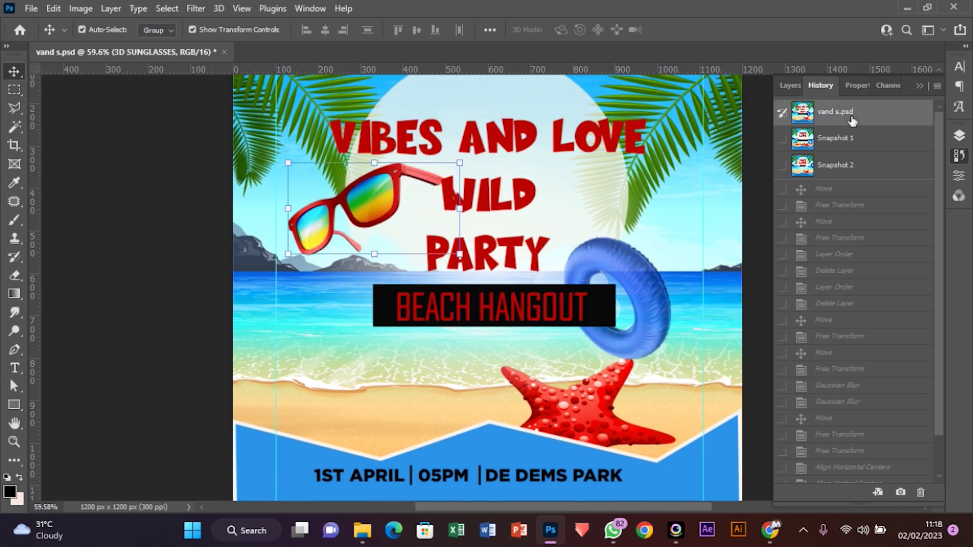
scroll(581, 217, down, 4)
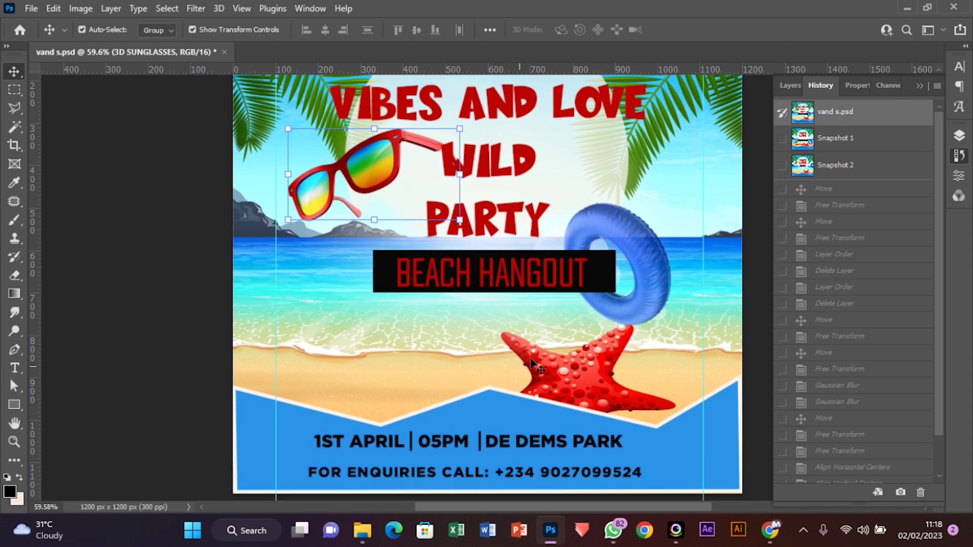
scroll(659, 243, up, 2)
click(836, 168)
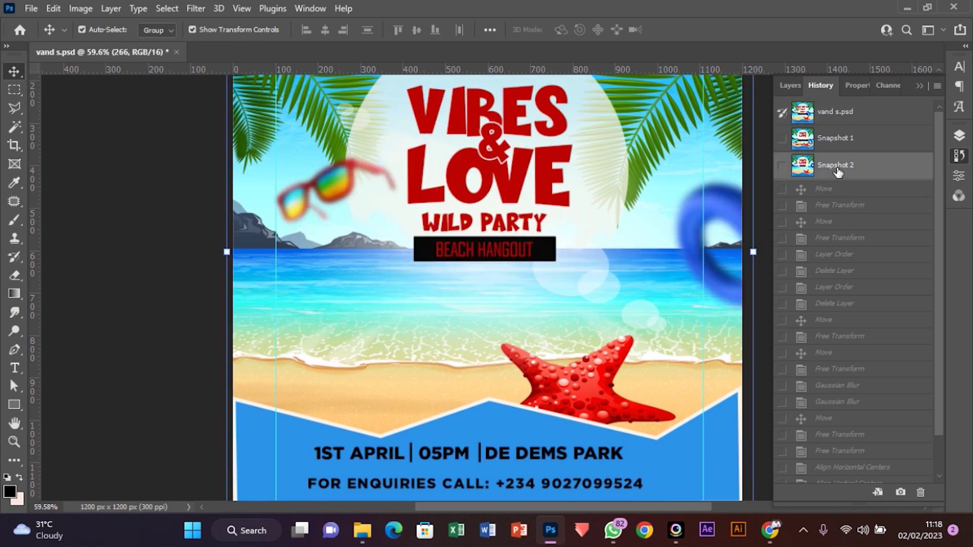
scroll(571, 332, up, 3)
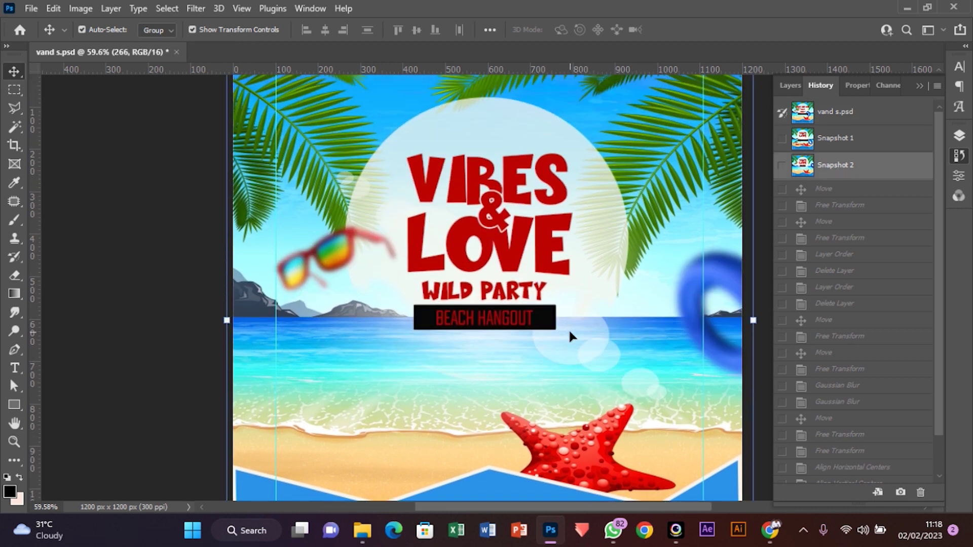
Move the blurred sunglasses slightly up and towards the headline.
scroll(567, 329, up, 1)
drag(336, 271, 345, 253)
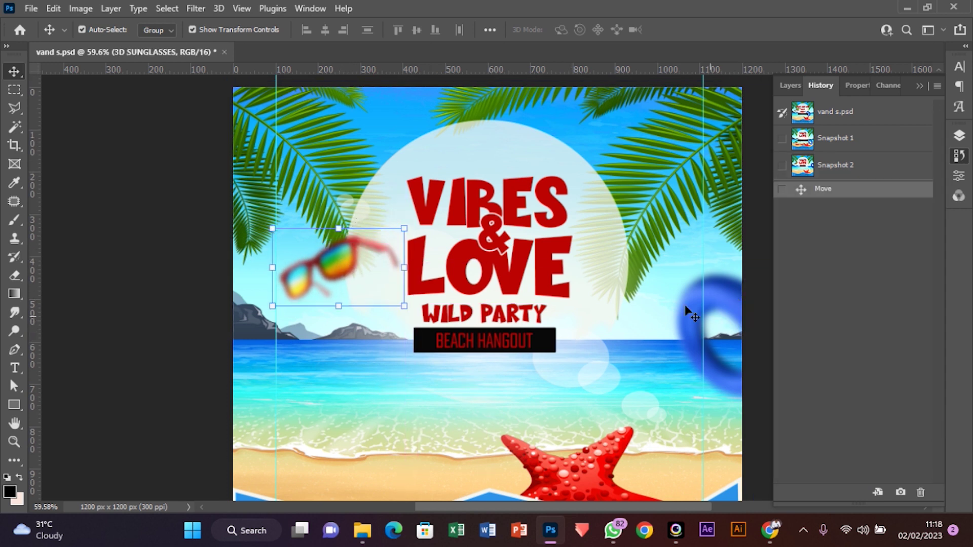
click(549, 162)
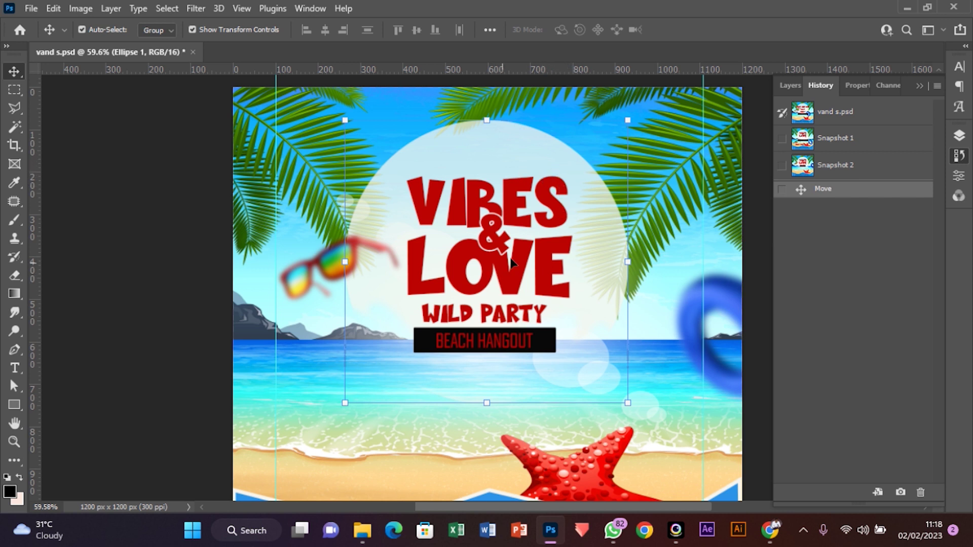
scroll(557, 324, down, 1)
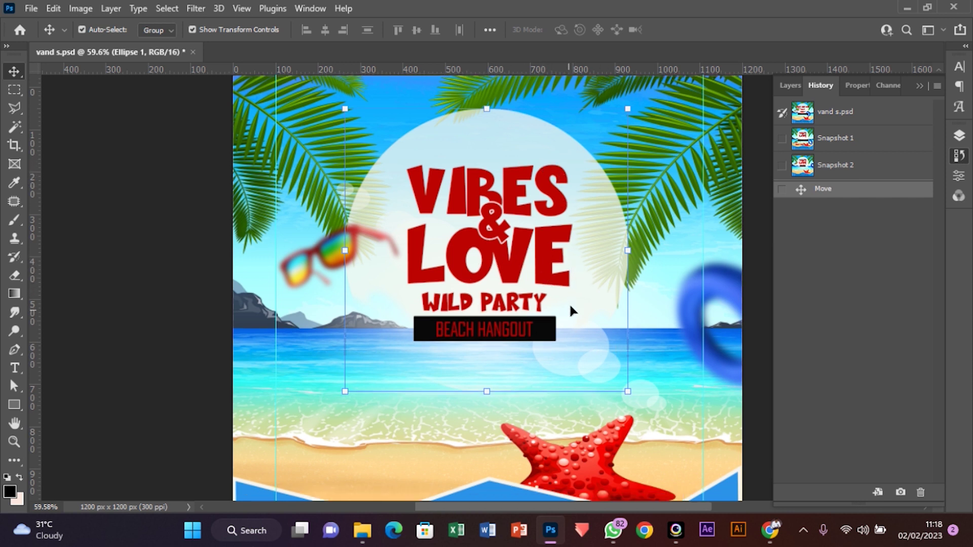
scroll(684, 380, down, 2)
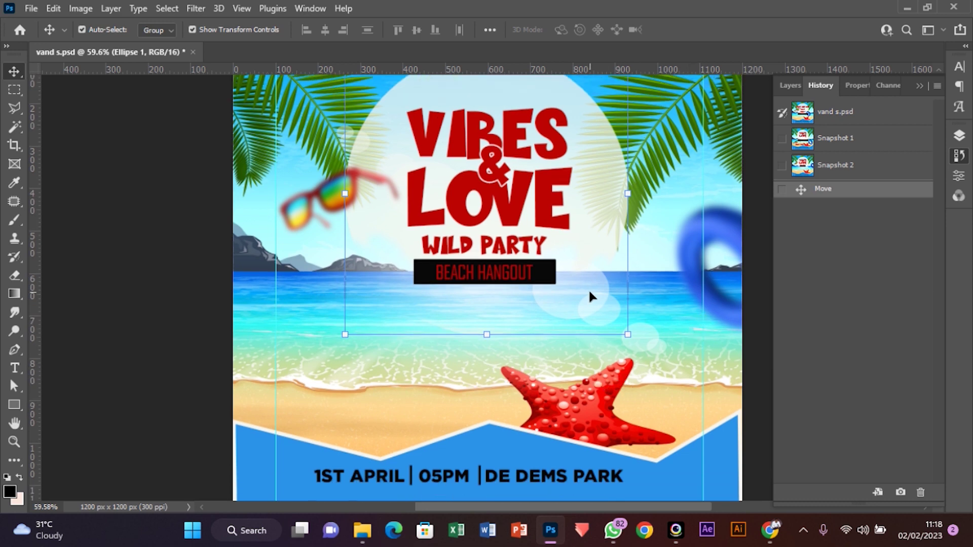
drag(587, 289, 602, 315)
key(ctrl+z)
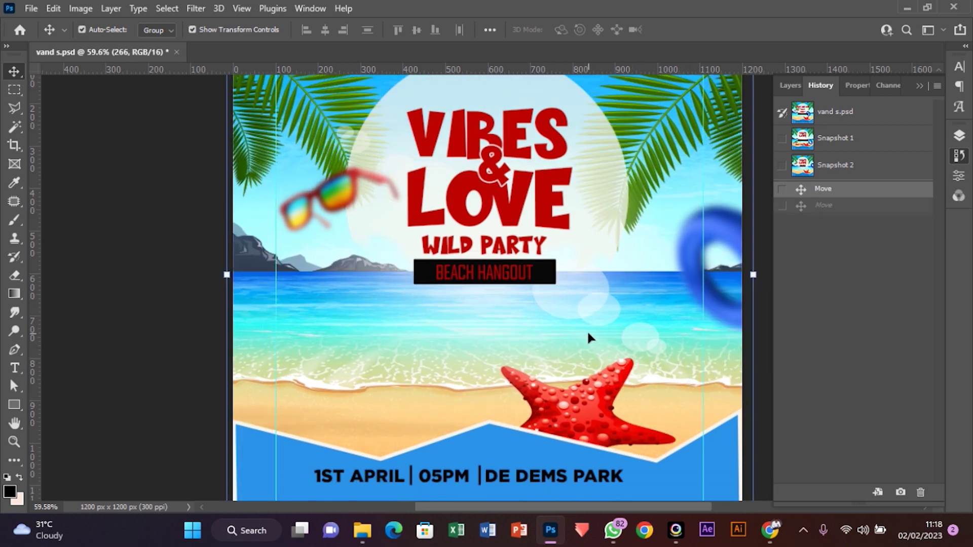
key(ctrl+0)
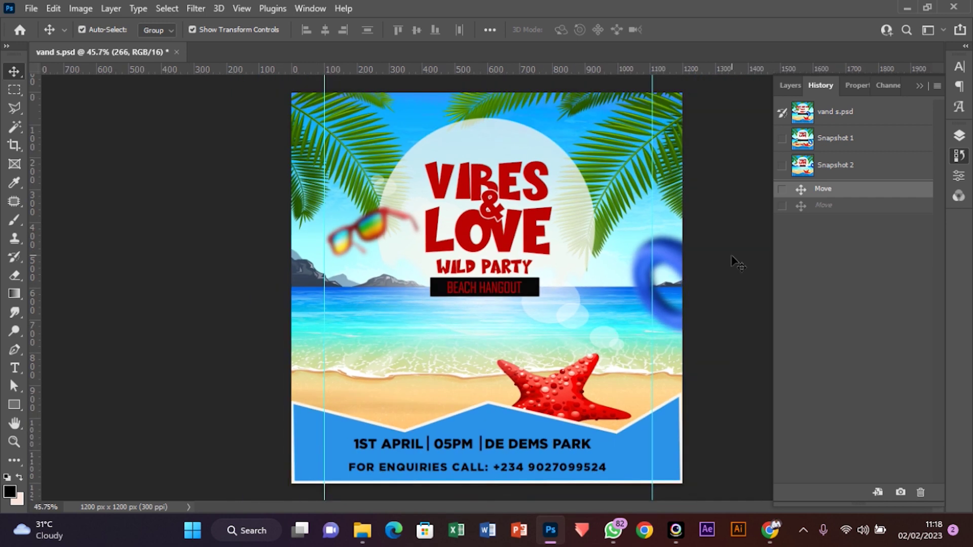
click(734, 260)
Move the blue zigzag shape from behind the event details partly off the flyer's left edge to uncover the whole starfish.
click(624, 447)
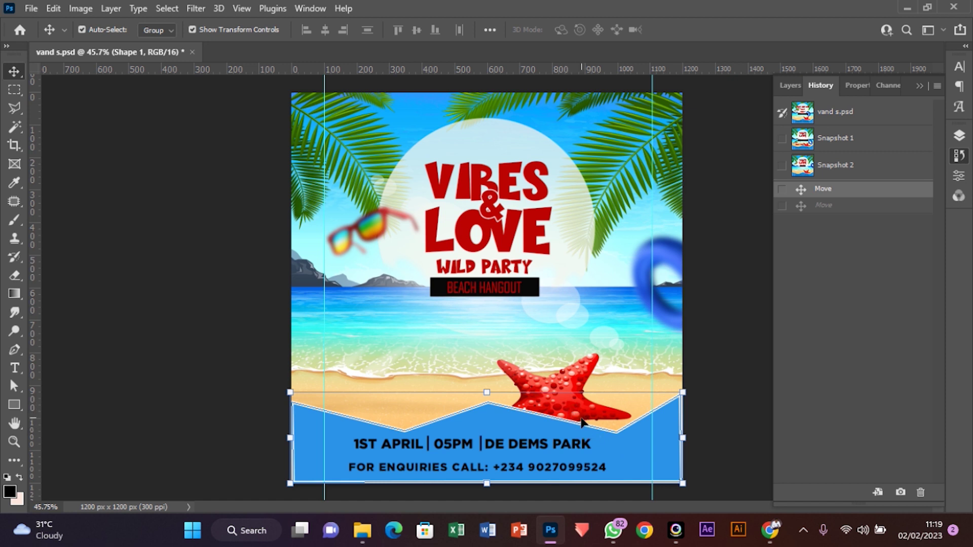
drag(603, 444, 391, 358)
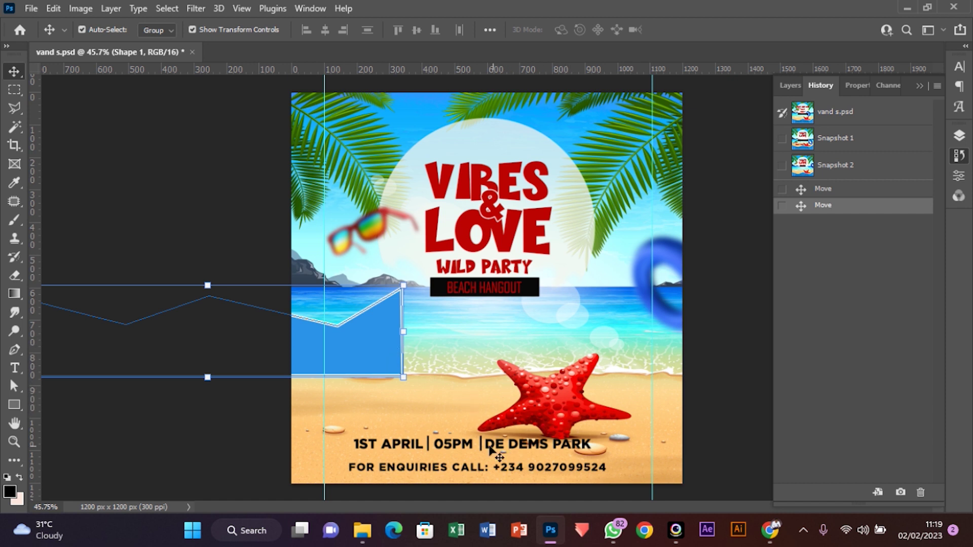
drag(293, 334, 568, 476)
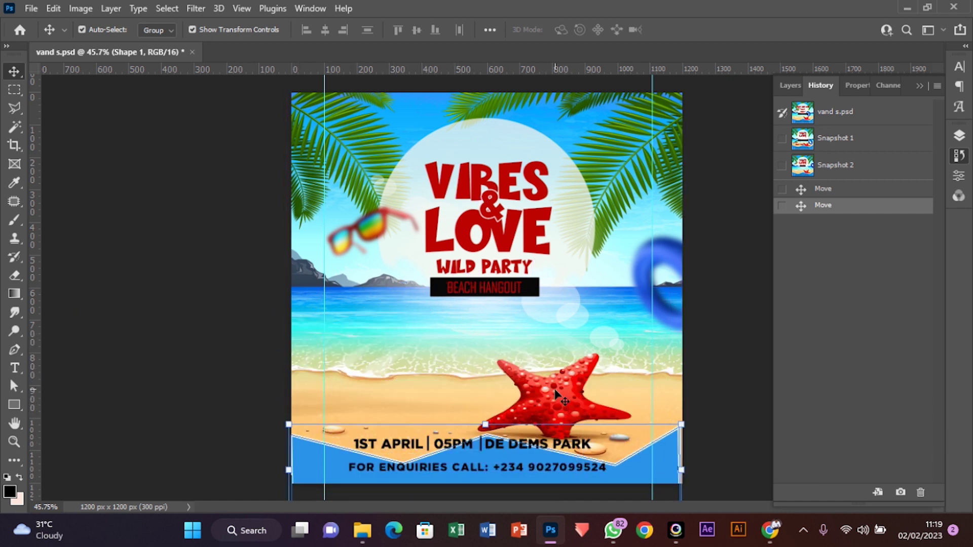
drag(636, 469, 377, 418)
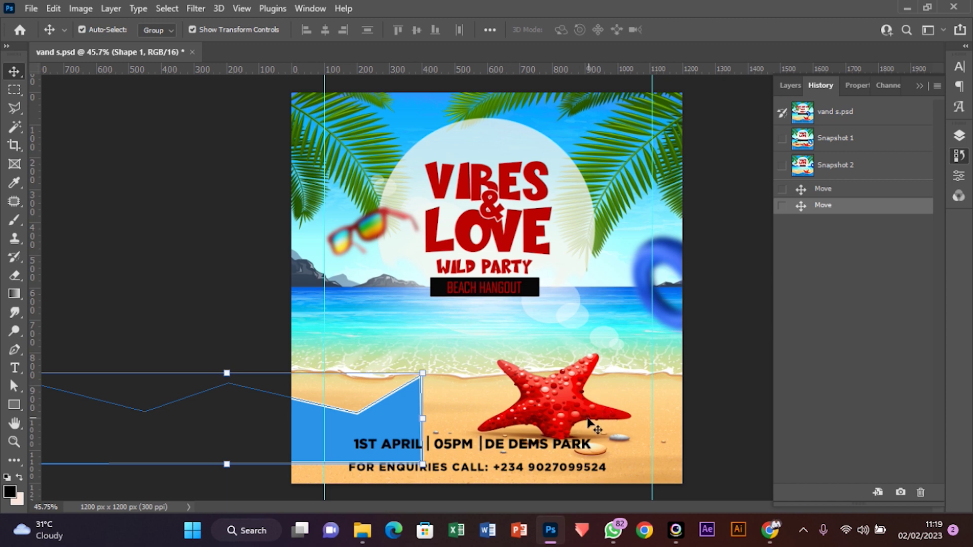
Duplicate the beach background layer 266.
scroll(530, 442, up, 2)
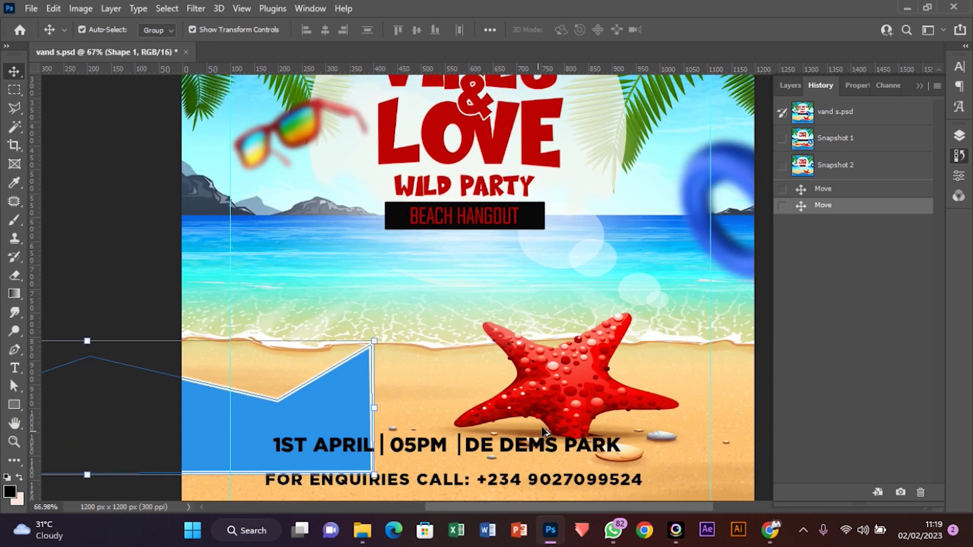
scroll(519, 358, down, 2)
scroll(518, 357, up, 1)
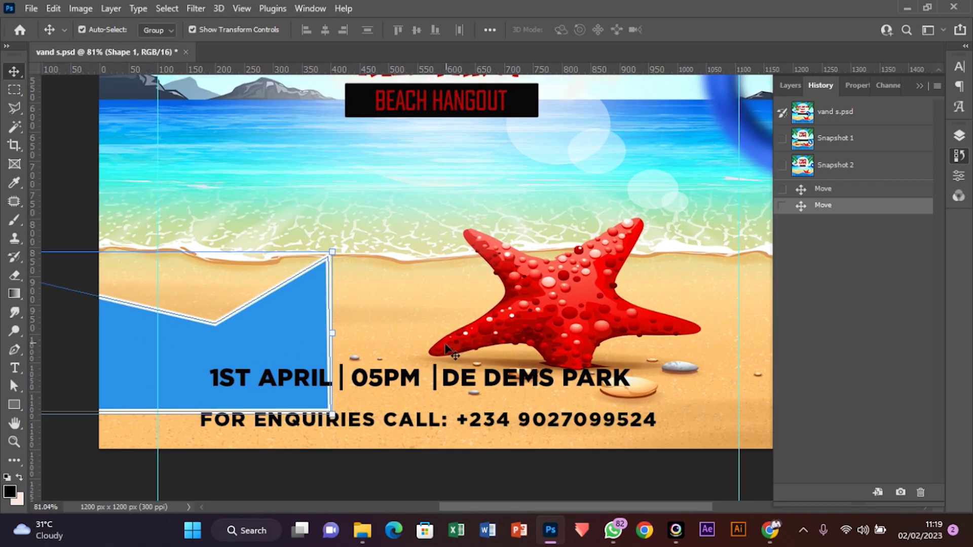
scroll(567, 331, right, 2)
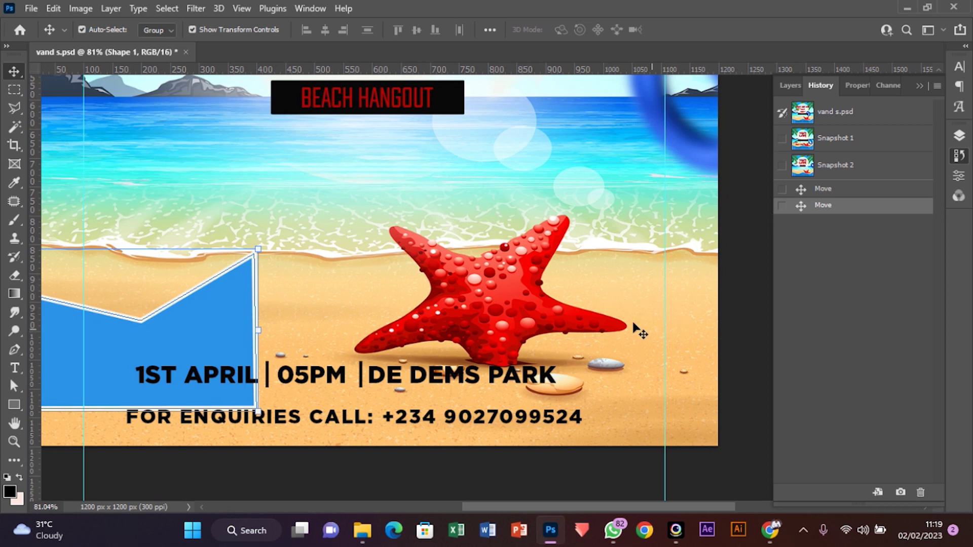
click(617, 290)
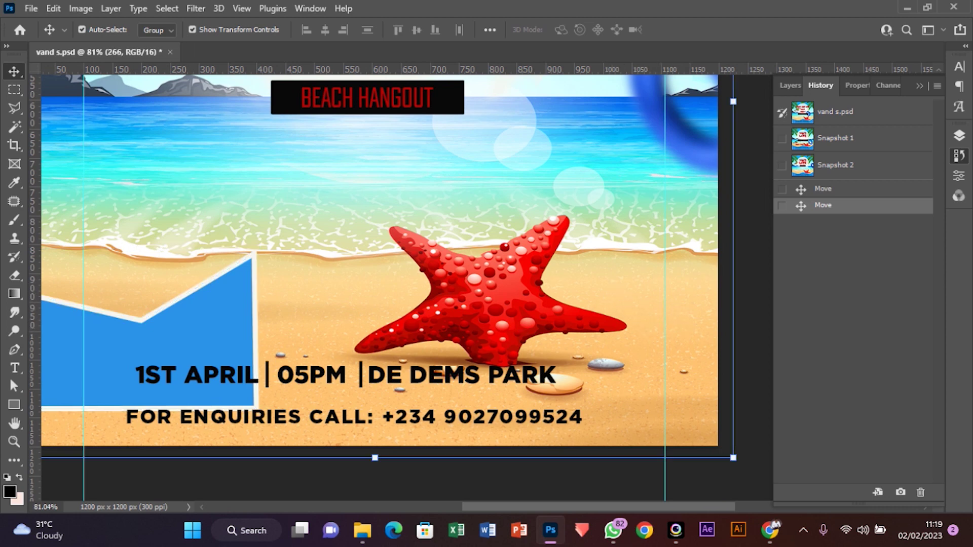
click(960, 138)
scroll(892, 385, down, 5)
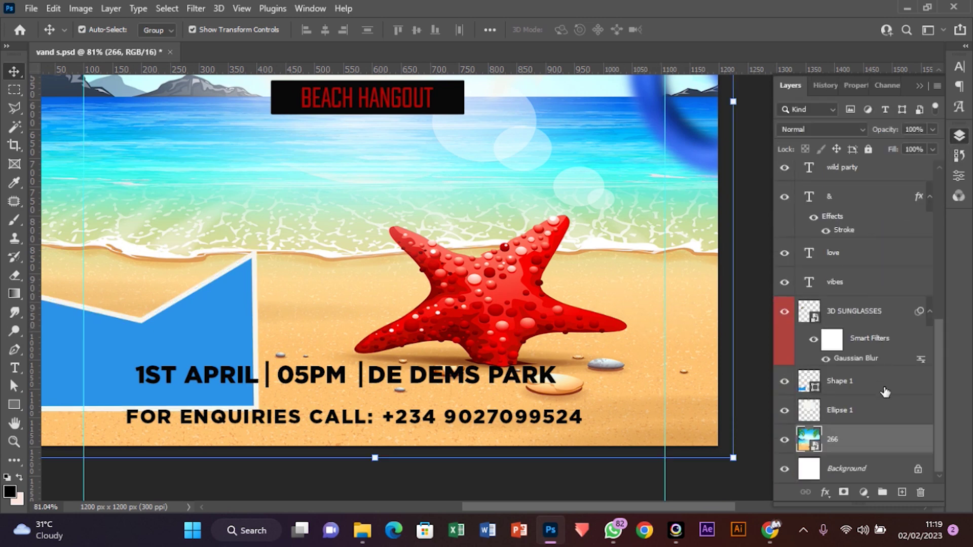
key(ctrl)
key(ctrl+j)
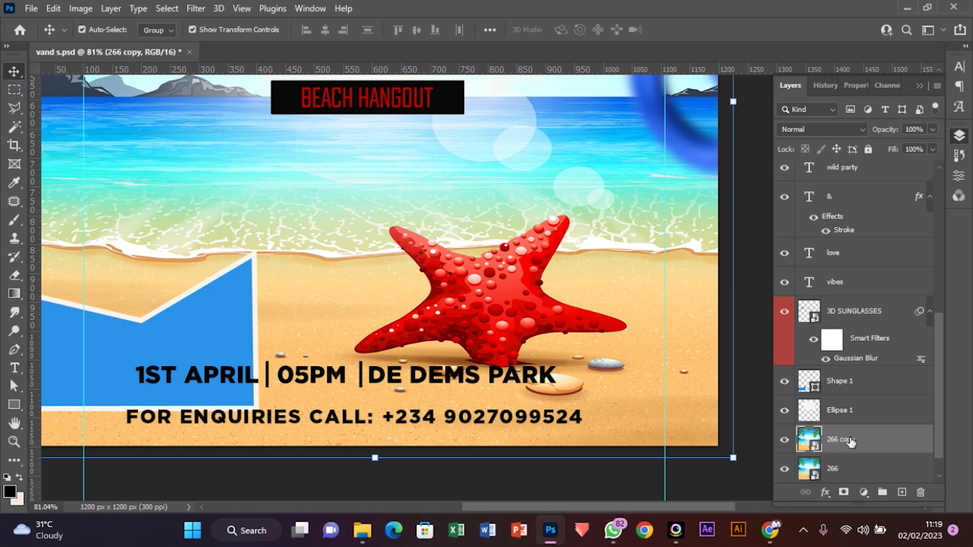
Hide the original 266 background layer and rasterize its copy.
click(785, 469)
right_click(856, 439)
click(732, 273)
Cover the starfish on the background copy with cloned sand and shoreline, using the Clone Stamp with a 350 px brush.
drag(396, 339, 452, 343)
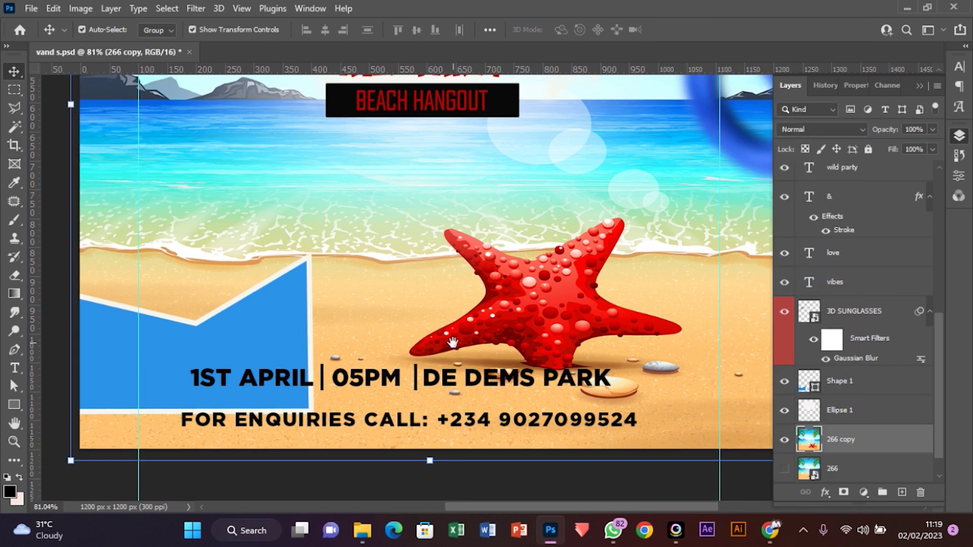
click(14, 238)
alt+right_click(323, 316)
mouse_move(323, 316)
mouse_down()
mouse_move(355, 315)
mouse_move(325, 317)
mouse_up()
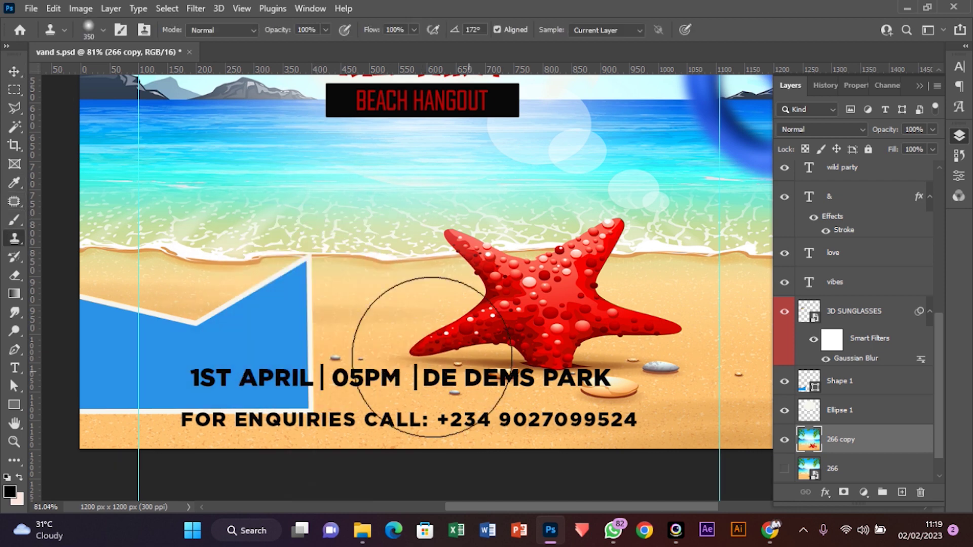
alt+click(325, 318)
mouse_move(382, 354)
mouse_down()
mouse_move(448, 350)
mouse_move(467, 322)
mouse_move(421, 340)
mouse_move(441, 327)
mouse_move(390, 326)
mouse_move(510, 320)
mouse_move(504, 309)
mouse_move(495, 314)
mouse_move(512, 326)
mouse_move(552, 329)
mouse_move(591, 314)
mouse_move(648, 318)
mouse_move(456, 373)
mouse_up()
drag(270, 304, 491, 332)
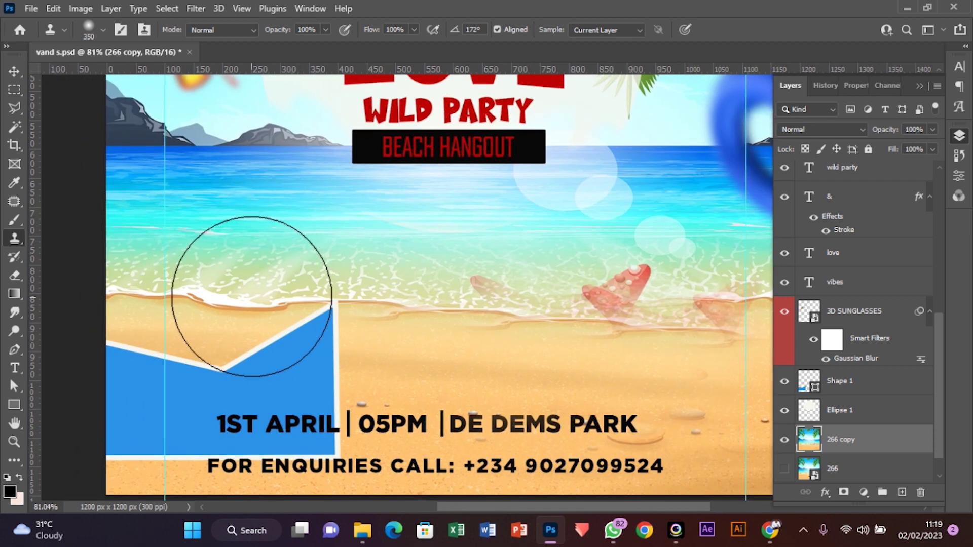
alt+click(251, 294)
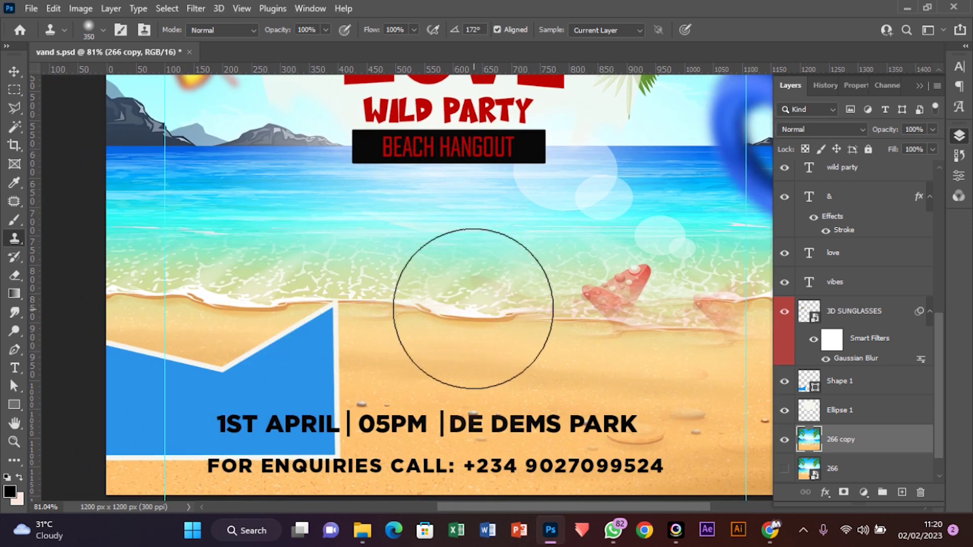
mouse_move(453, 306)
mouse_down()
mouse_move(566, 292)
mouse_move(685, 327)
mouse_move(665, 315)
mouse_move(690, 311)
mouse_move(698, 288)
mouse_up()
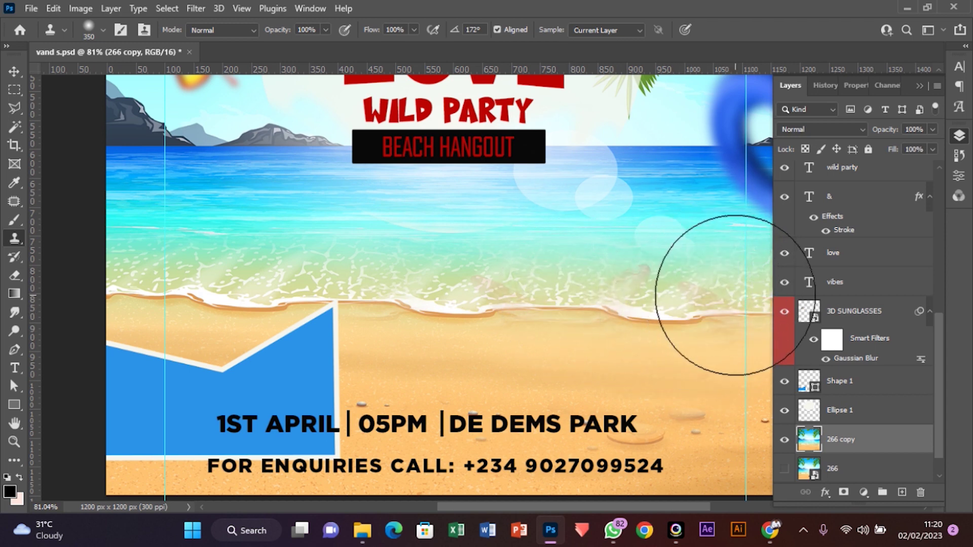
Clone clean wave texture over the leftover red traces in the surf with a 108 px brush.
drag(600, 342, 436, 338)
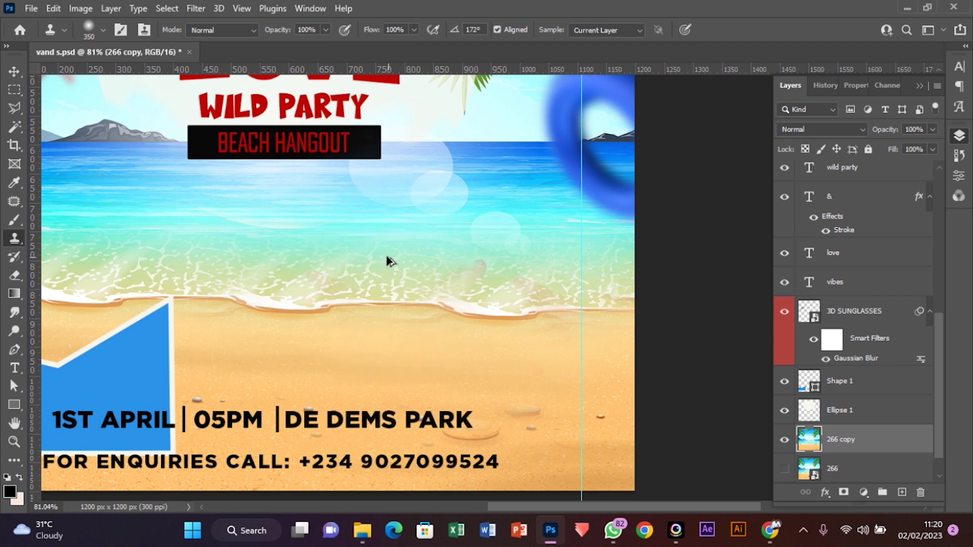
drag(374, 257, 354, 257)
alt+click(403, 276)
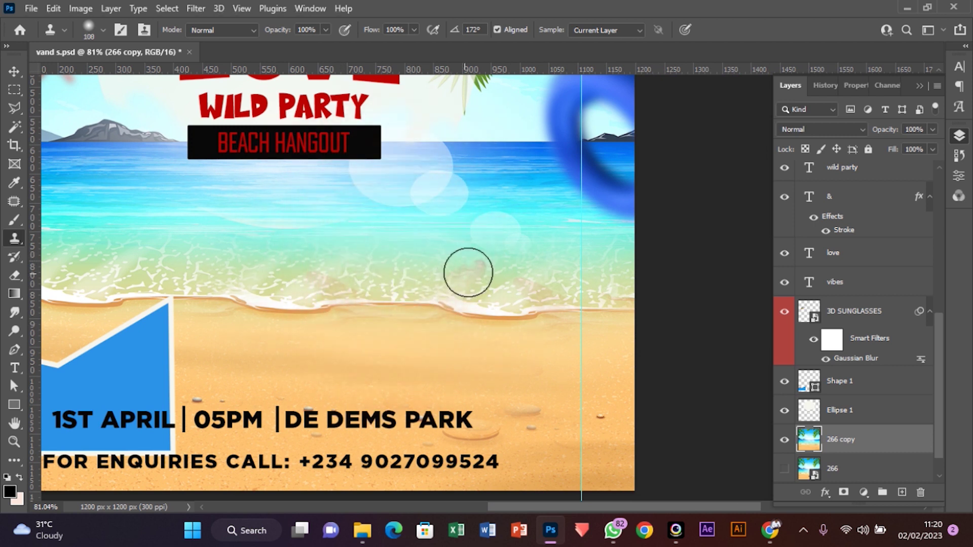
drag(467, 271, 543, 286)
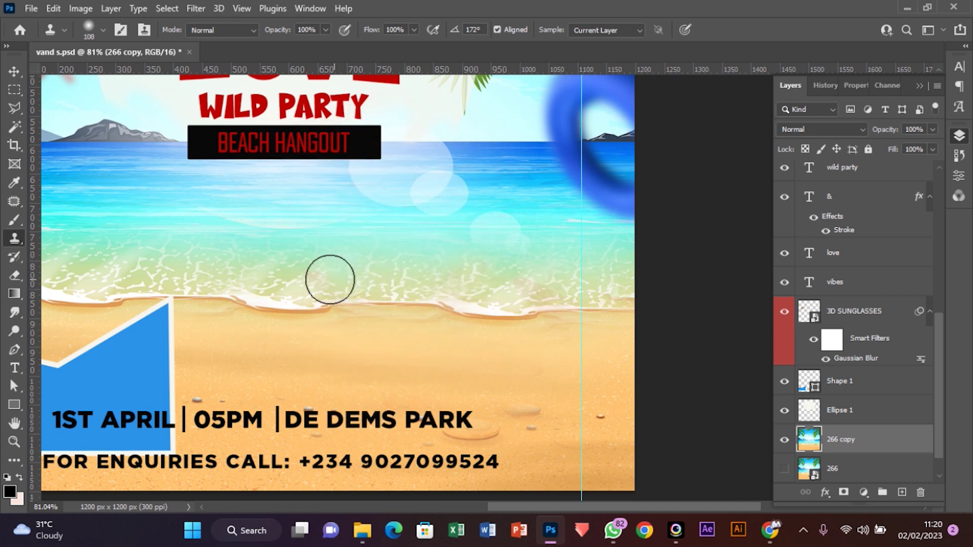
alt+click(386, 289)
click(428, 318)
key(ctrl+z)
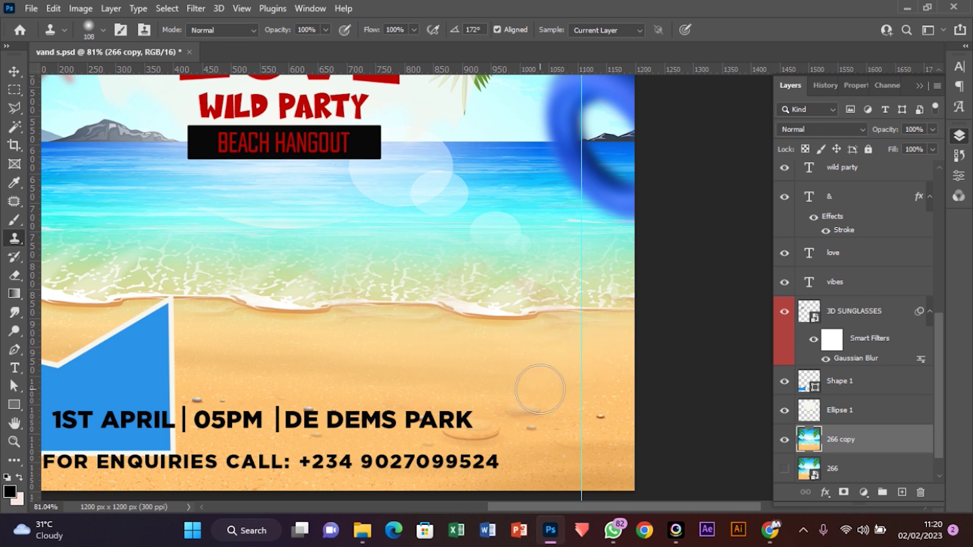
scroll(595, 355, down, 4)
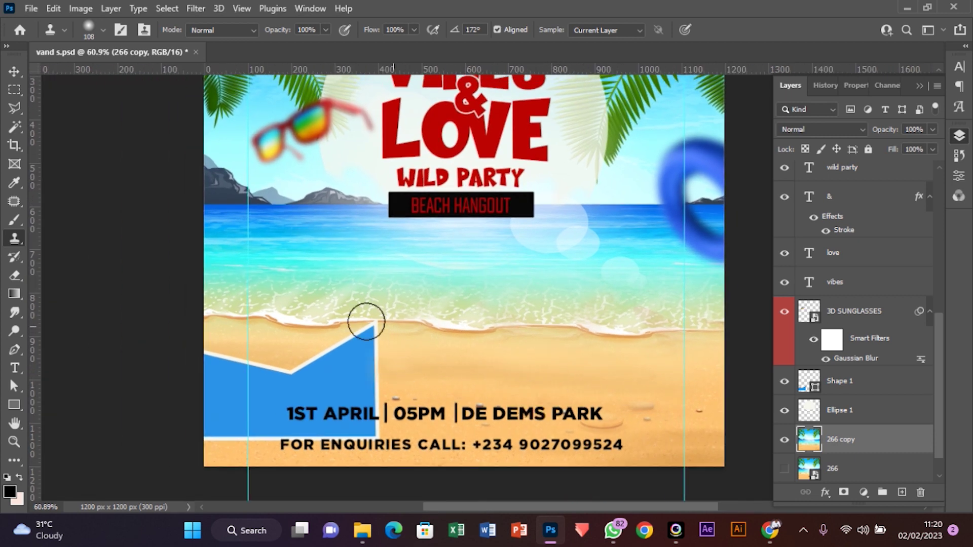
Switch the visible background from the retouched copy back to layer 266 and move the blue zigzag shape back behind the event details.
click(14, 71)
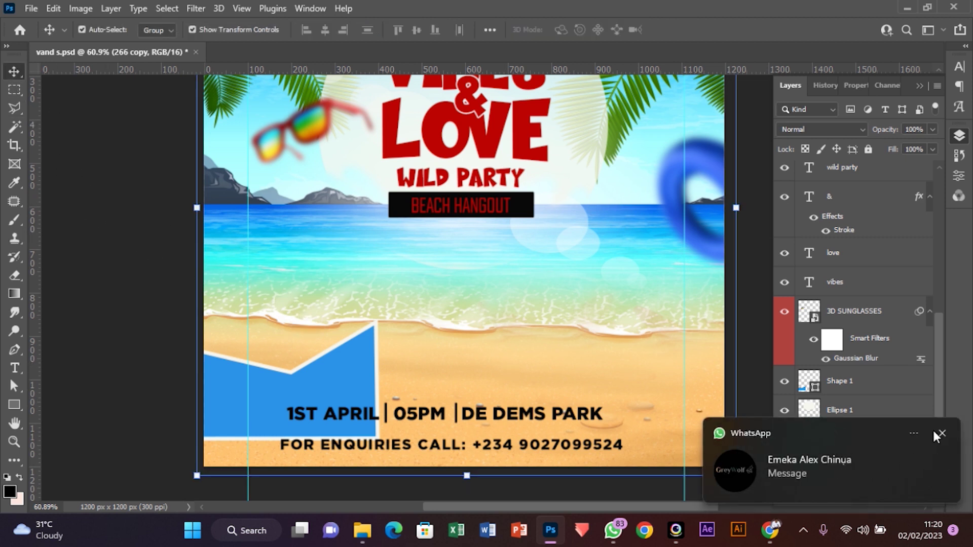
click(938, 433)
click(784, 439)
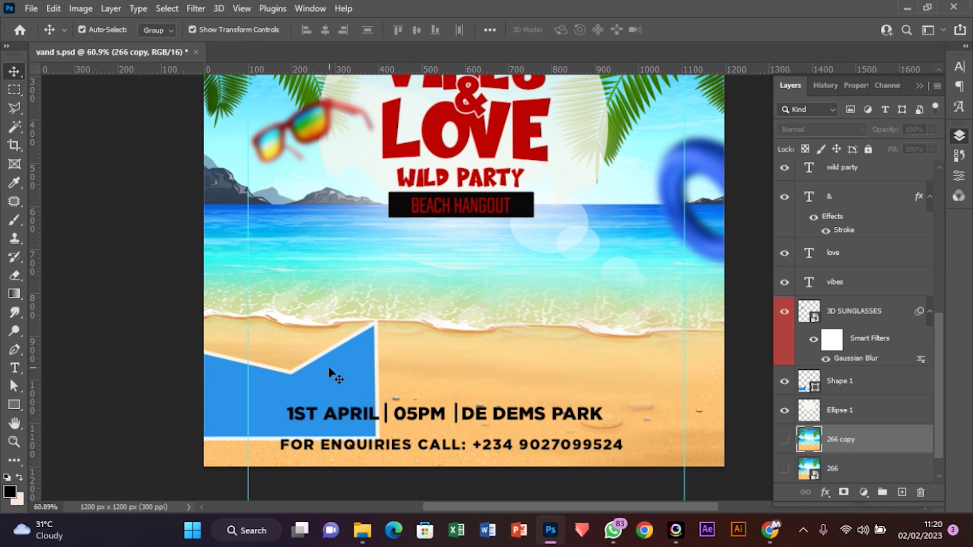
drag(329, 375, 606, 372)
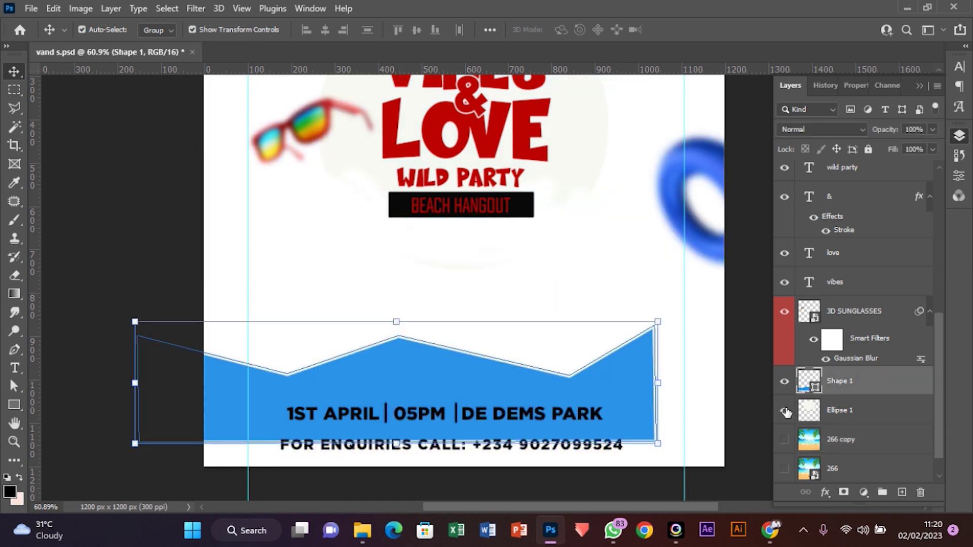
click(938, 405)
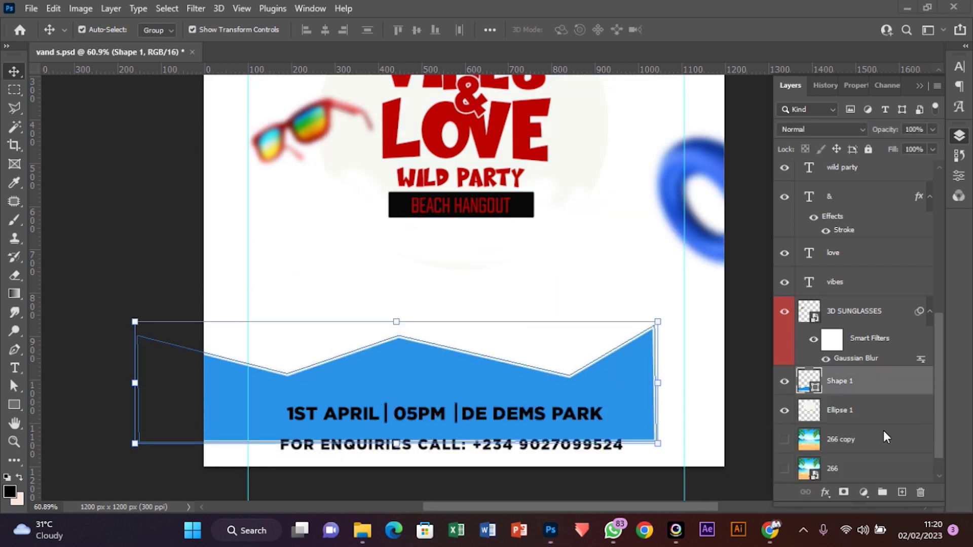
click(784, 468)
Position the blue zigzag shape along the flyer's bottom edge and scale it to 104.27% so it spans the full width.
drag(509, 396, 573, 410)
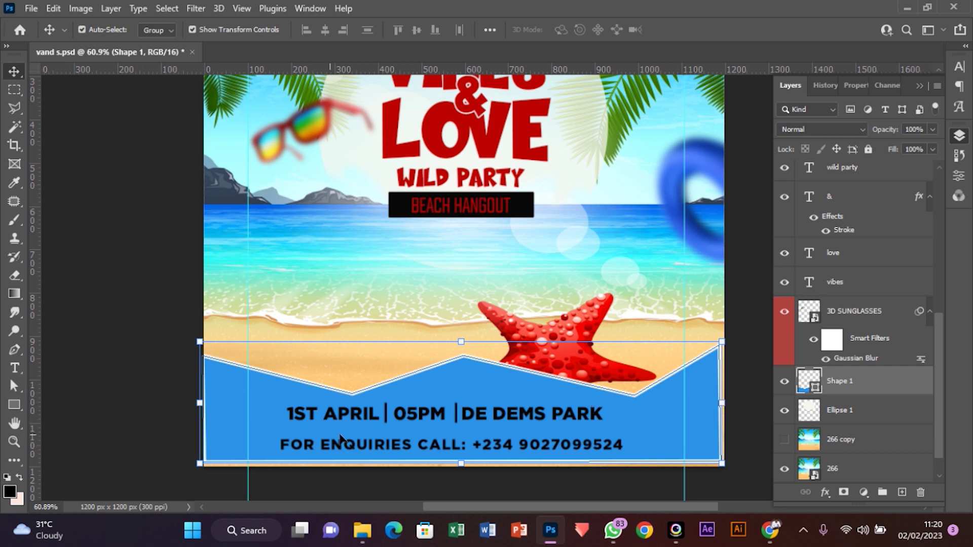
drag(248, 437, 239, 437)
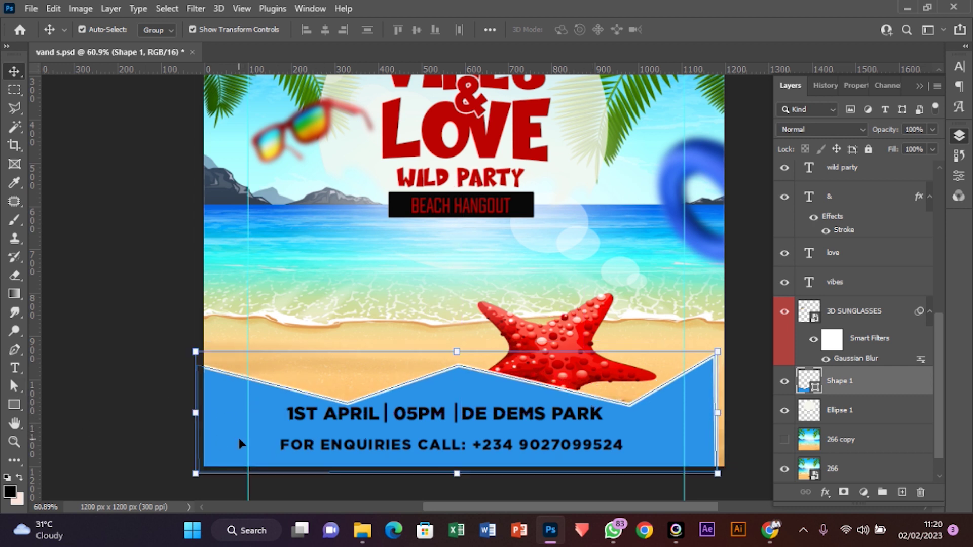
drag(718, 353, 740, 346)
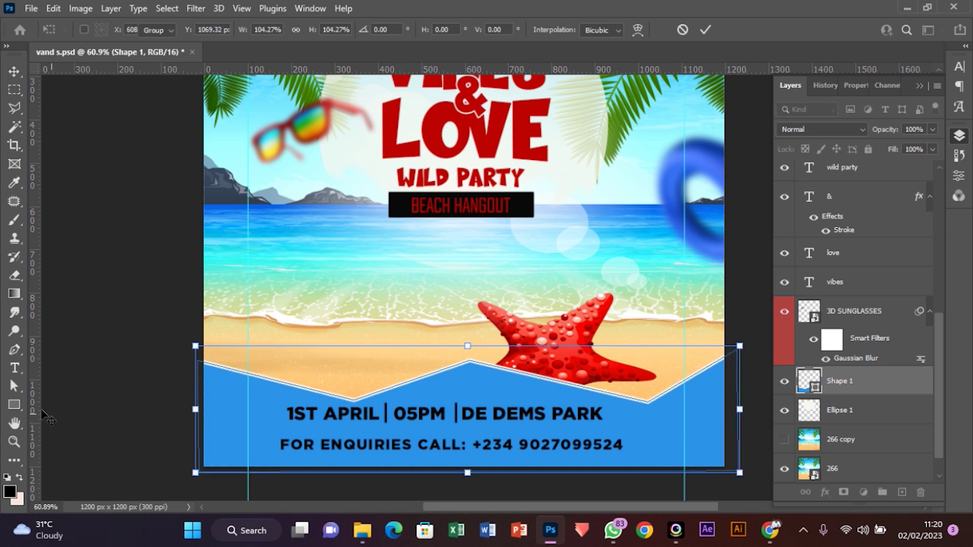
key(Return)
Remove the white stroke from the blue footer shape.
click(17, 405)
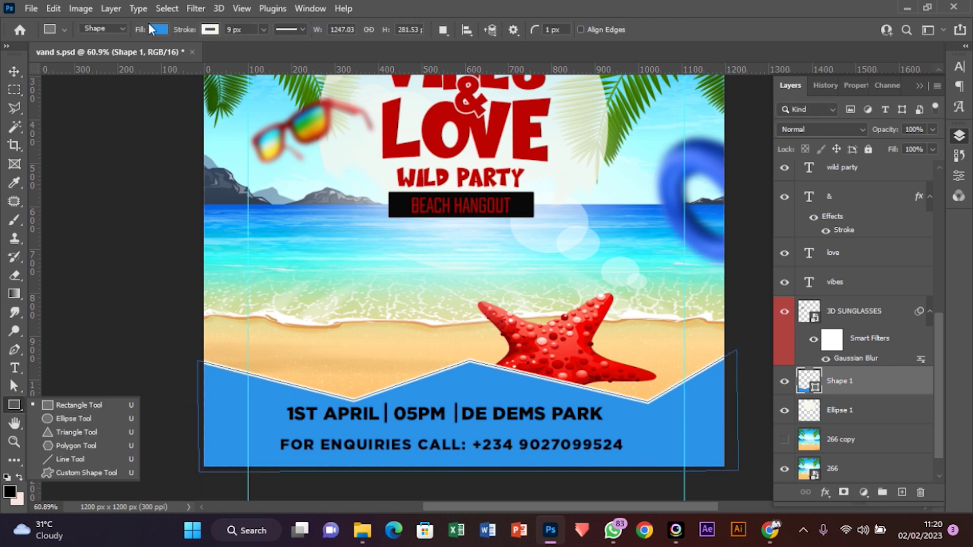
click(215, 30)
click(126, 57)
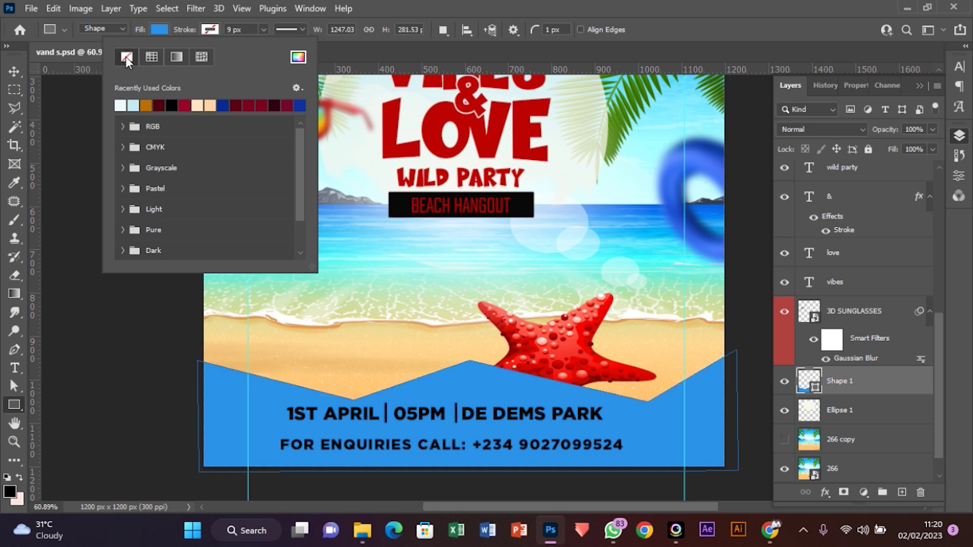
click(15, 70)
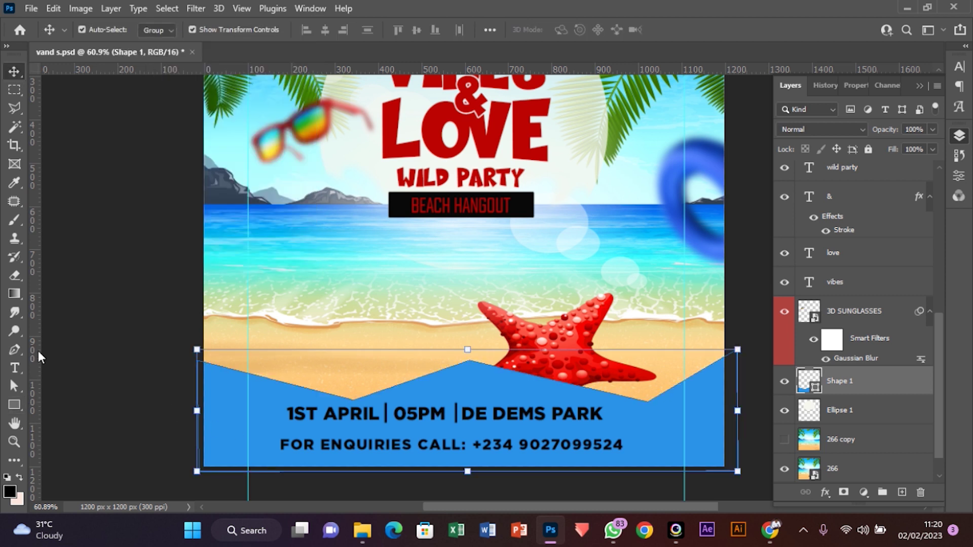
Convert the three inner corner points on the blue footer's top edge into smooth curves with the Convert Point Tool.
click(12, 350)
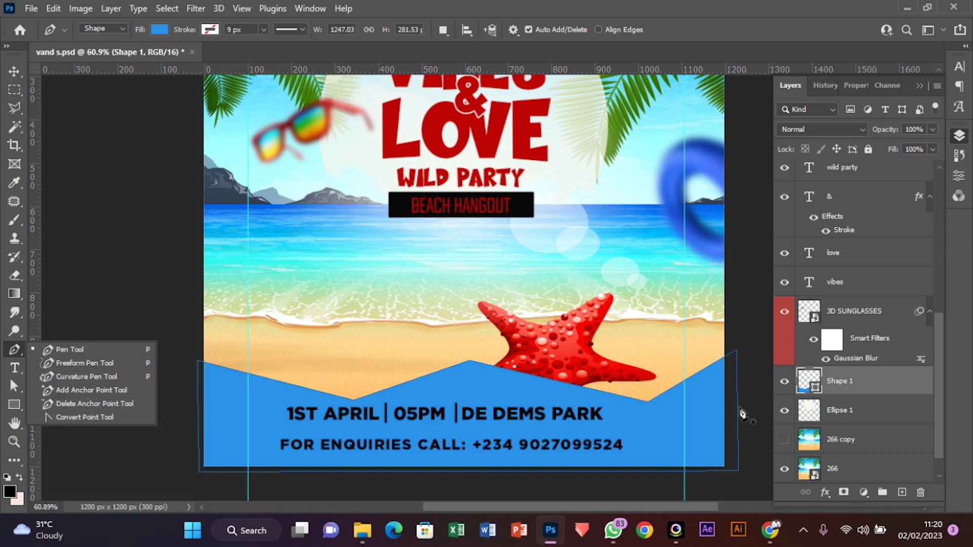
click(96, 424)
drag(355, 400, 421, 393)
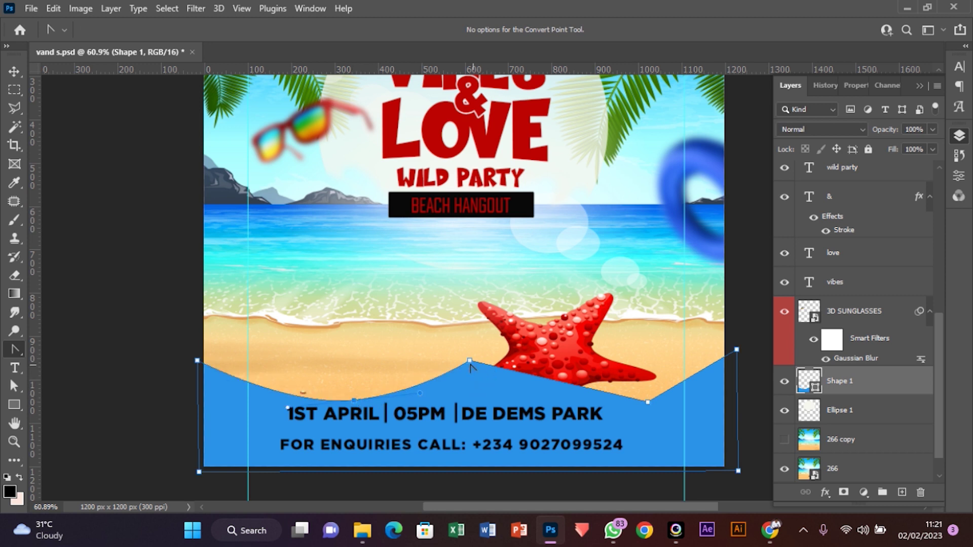
drag(470, 362, 539, 361)
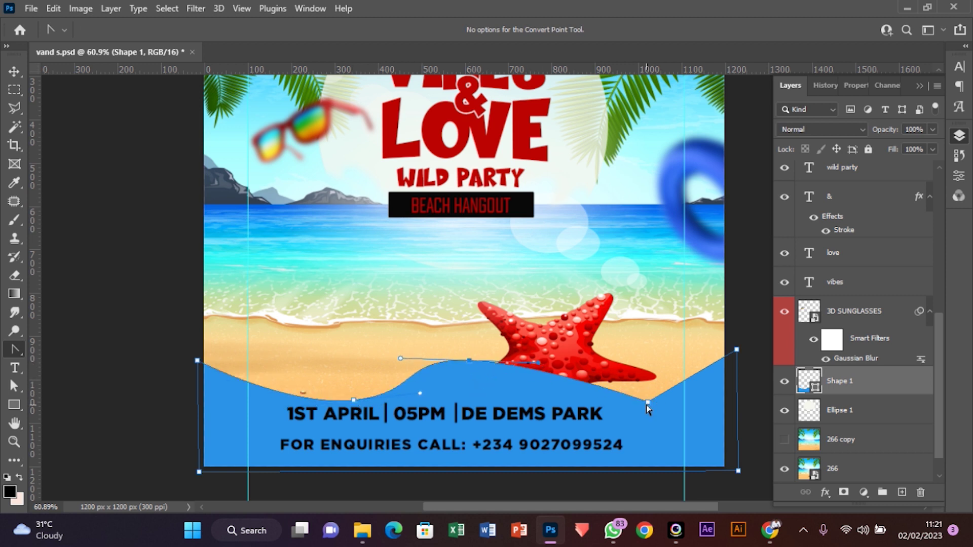
drag(648, 402, 712, 394)
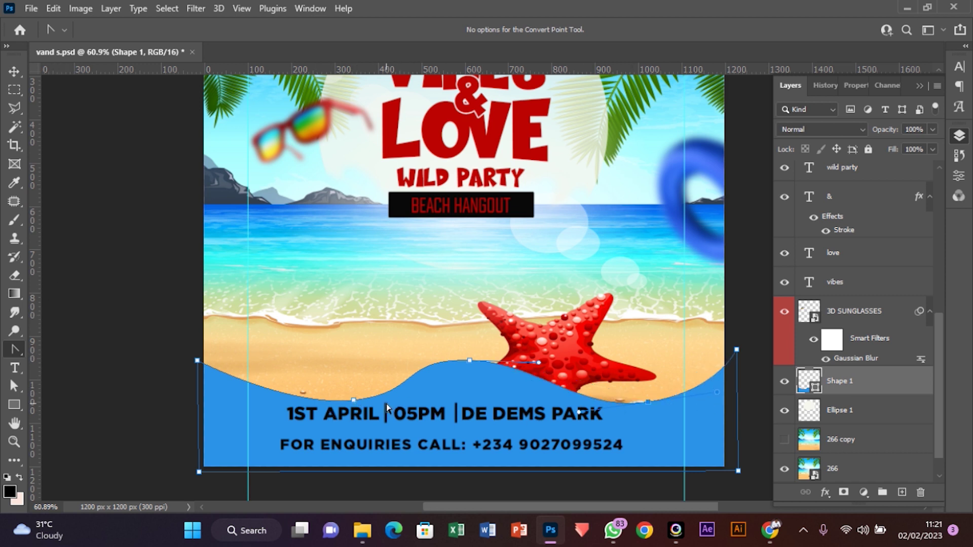
drag(354, 401, 412, 398)
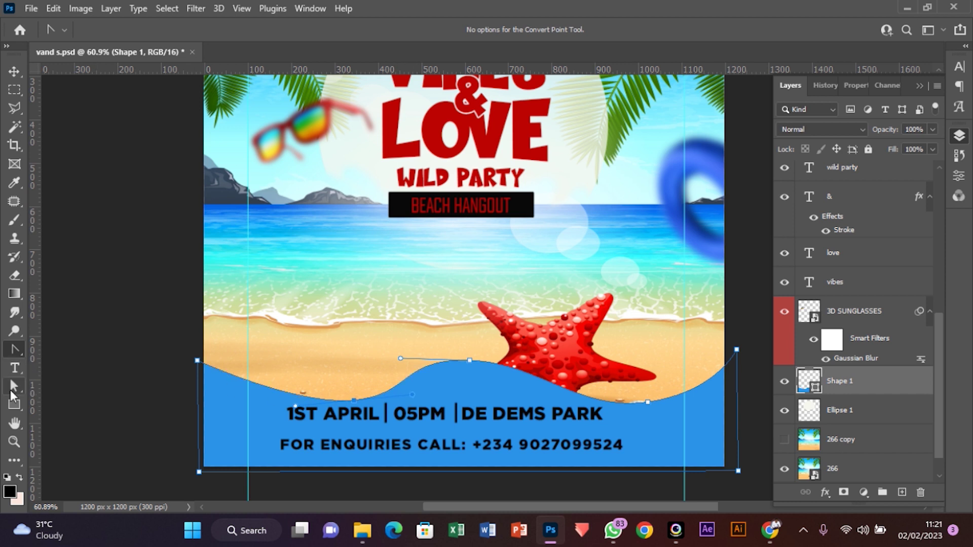
Flatten the footer's wave by raising its left trough, left end point and the trough below the starfish with the Direct Selection Tool.
click(14, 387)
drag(353, 402, 323, 386)
click(16, 387)
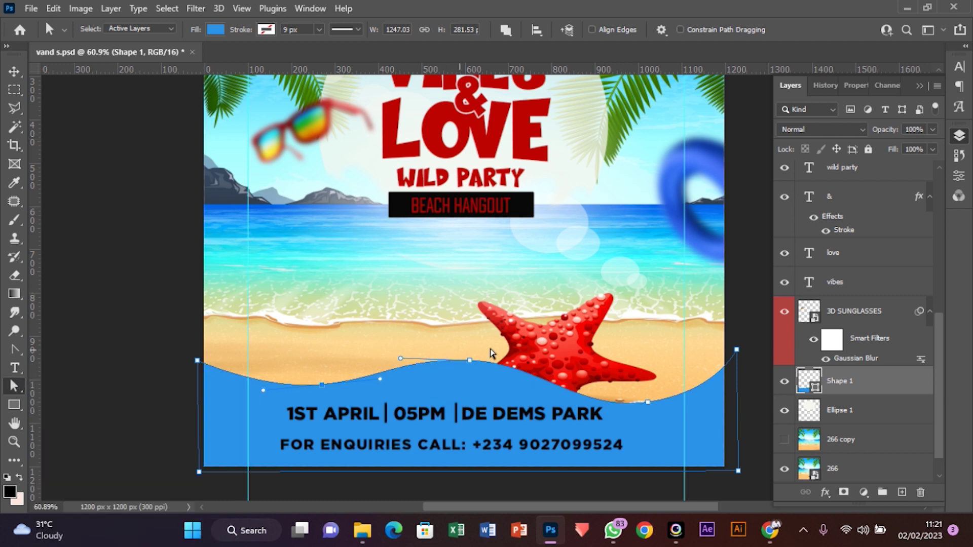
drag(323, 387, 321, 375)
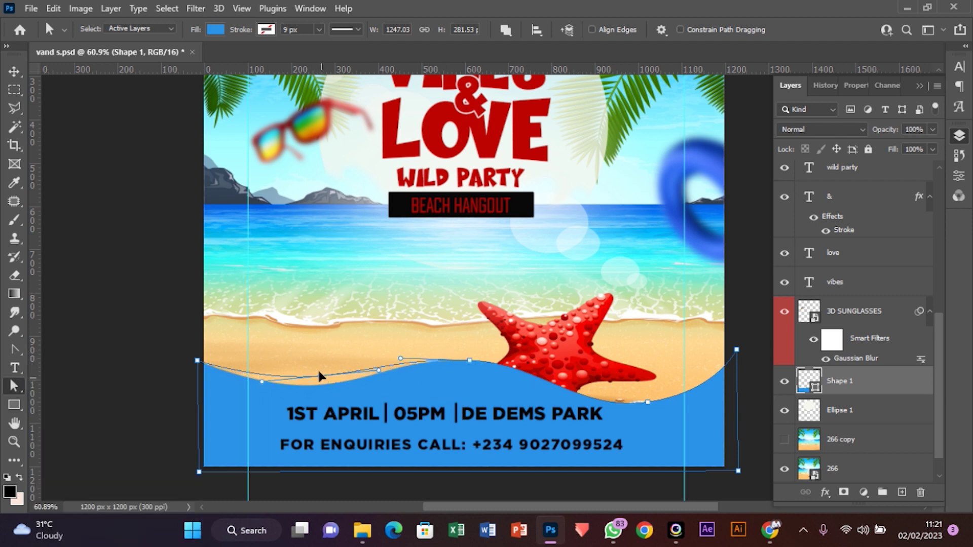
drag(197, 361, 199, 354)
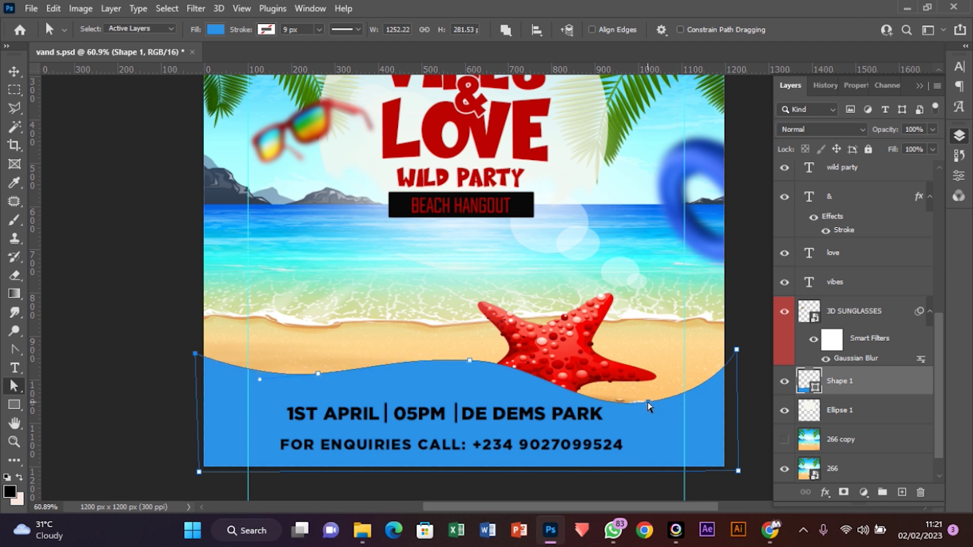
drag(650, 406, 557, 383)
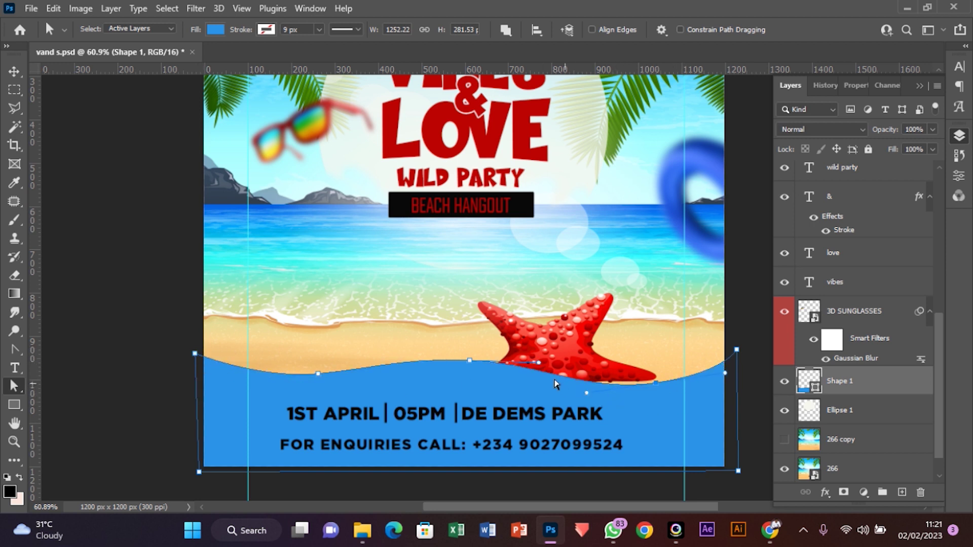
Raise the trough beneath the starfish slightly and stretch the blue footer shape upward to 112.24% of its height.
drag(655, 388, 661, 379)
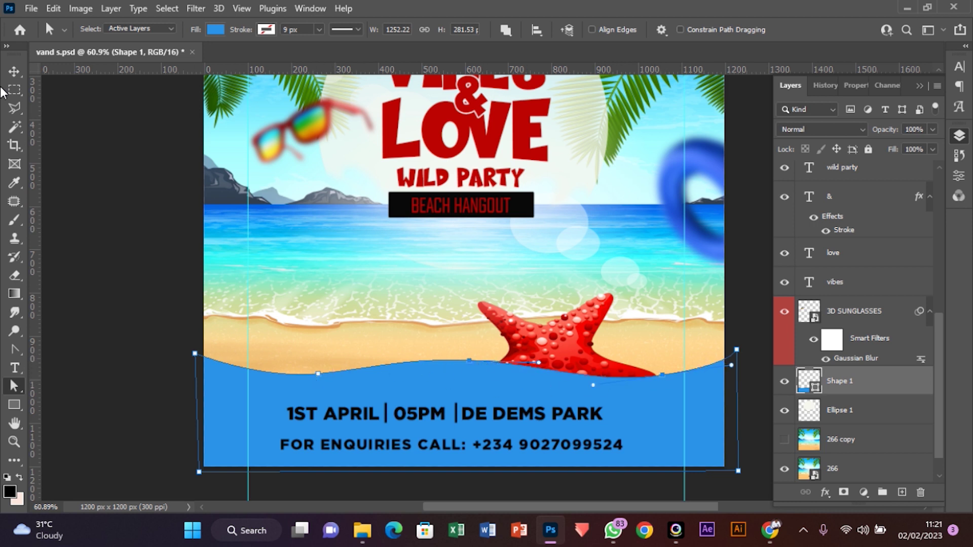
key(v)
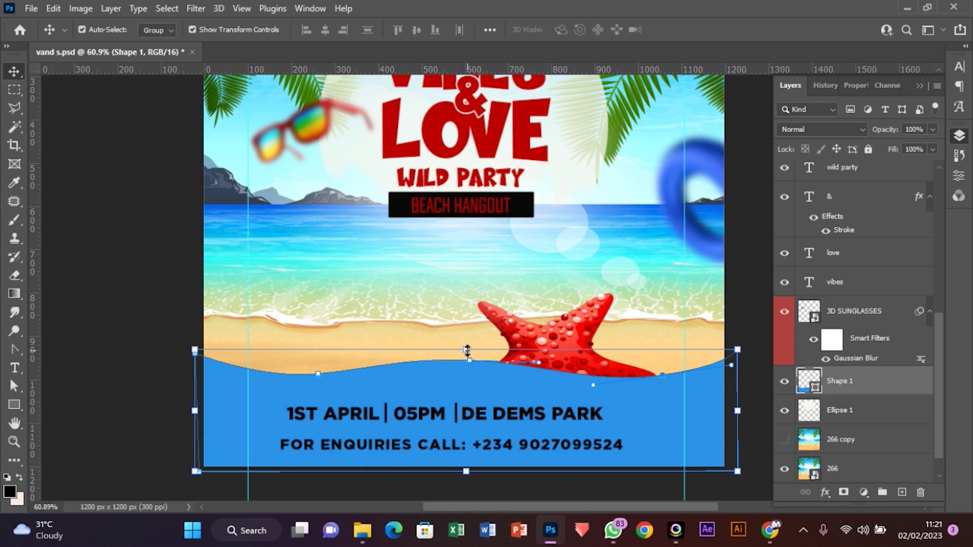
drag(466, 350, 467, 335)
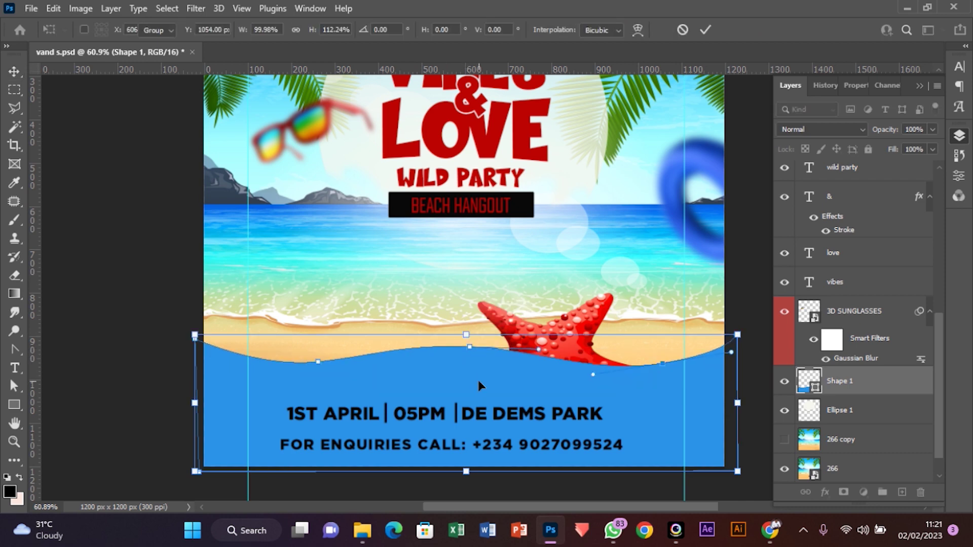
key(Return)
click(91, 299)
Add two horizontal guides as margins, one just inside the flyer's top edge and one just above its bottom edge.
scroll(583, 375, down, 2)
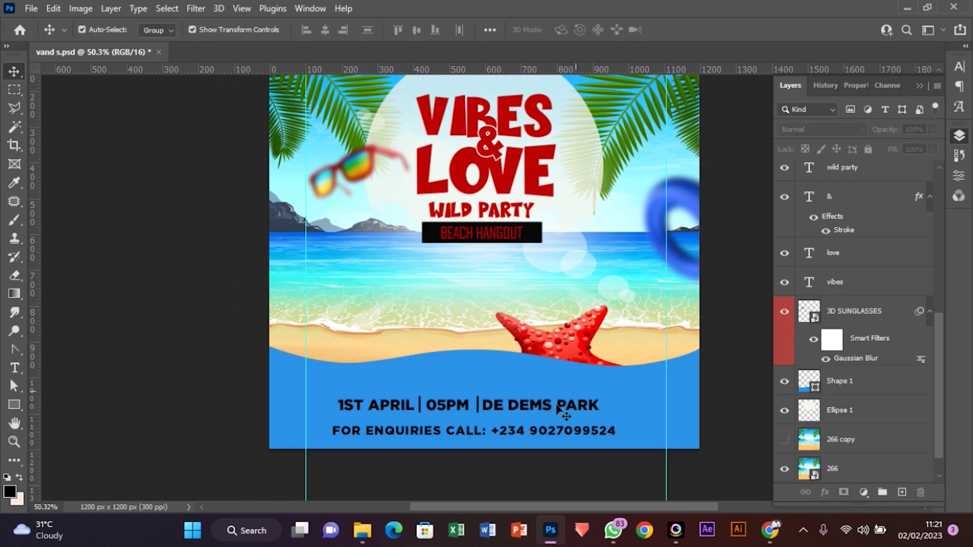
scroll(566, 416, up, 2)
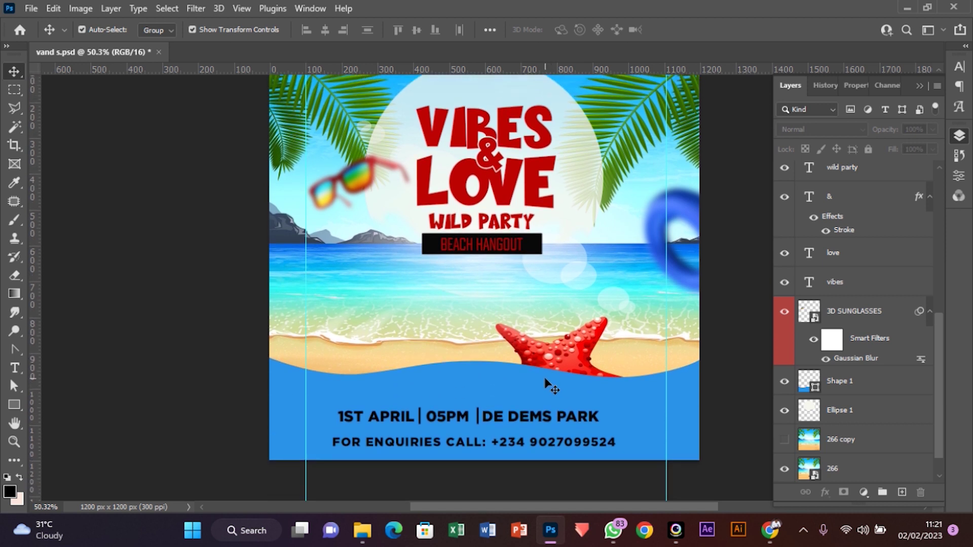
scroll(546, 381, up, 3)
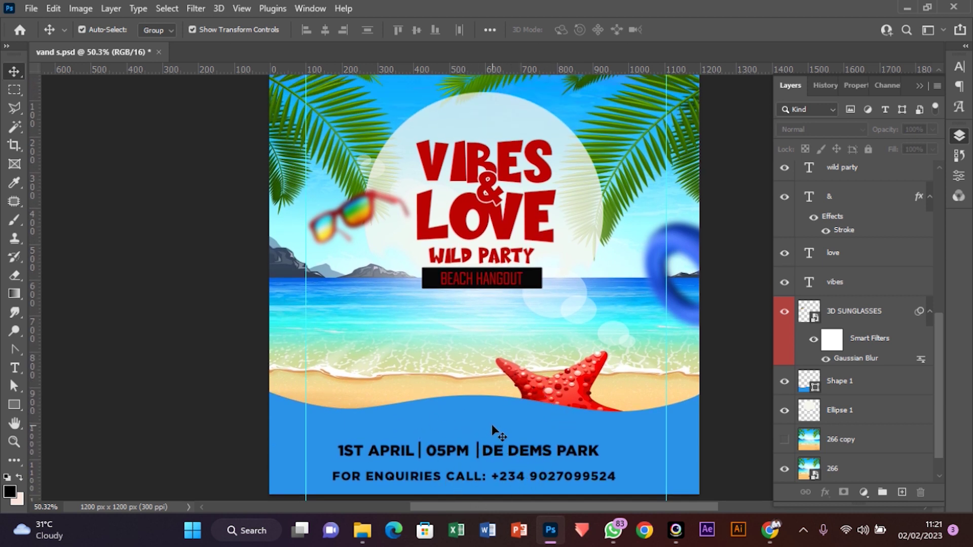
scroll(494, 431, up, 1)
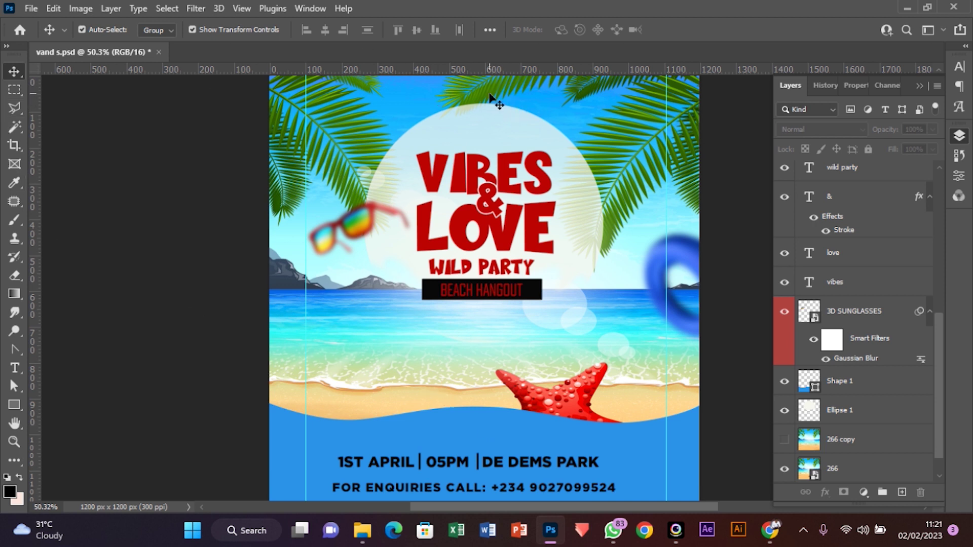
scroll(504, 114, up, 1)
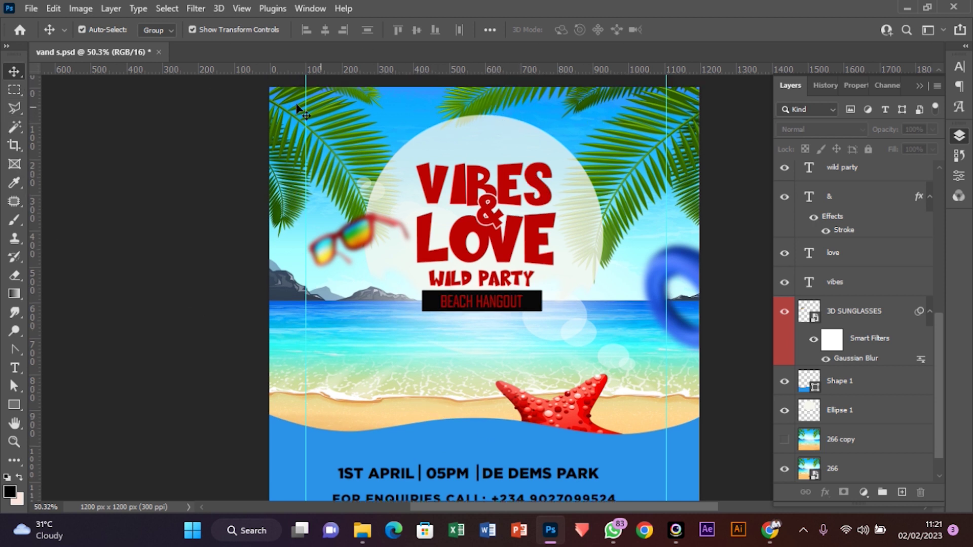
drag(489, 70, 499, 111)
drag(490, 70, 494, 483)
scroll(494, 448, down, 3)
scroll(490, 444, down, 1)
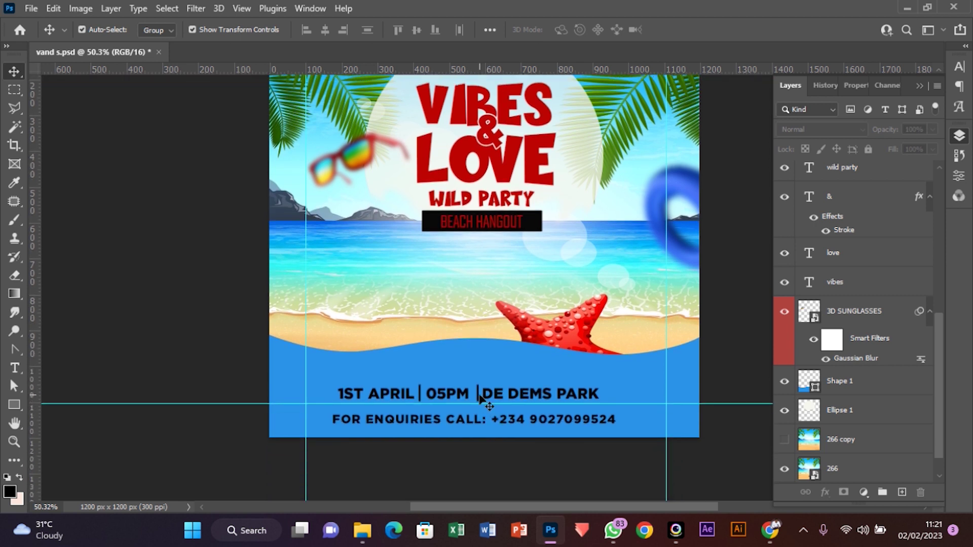
drag(479, 407, 484, 418)
Select the date, time and venue texts with their two divider lines and move them together up and toward the flyer's right.
click(512, 396)
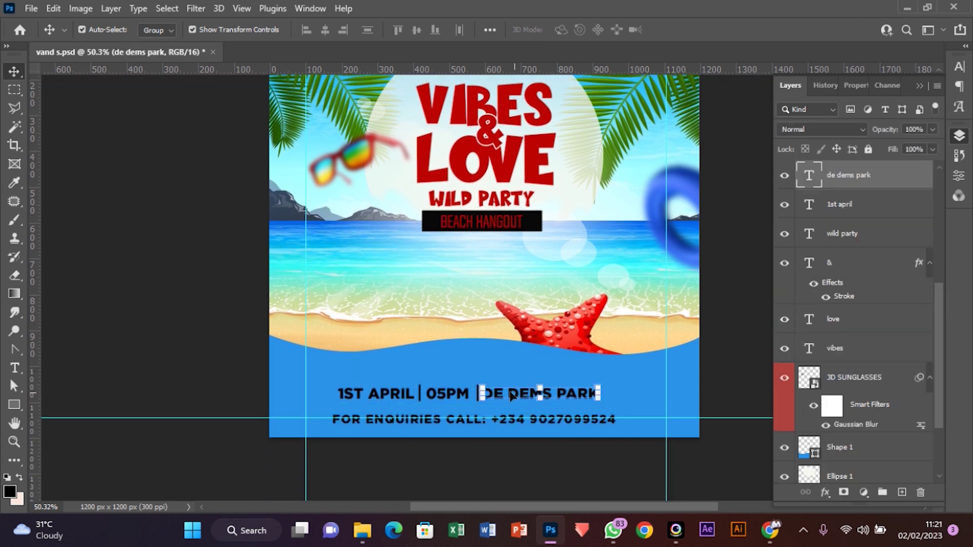
drag(210, 366, 637, 404)
click(369, 397)
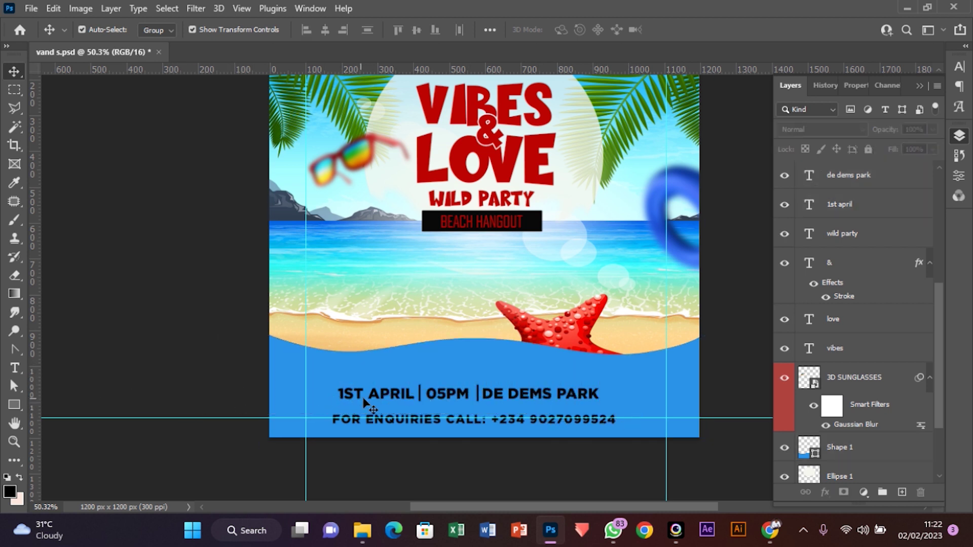
shift+click(487, 400)
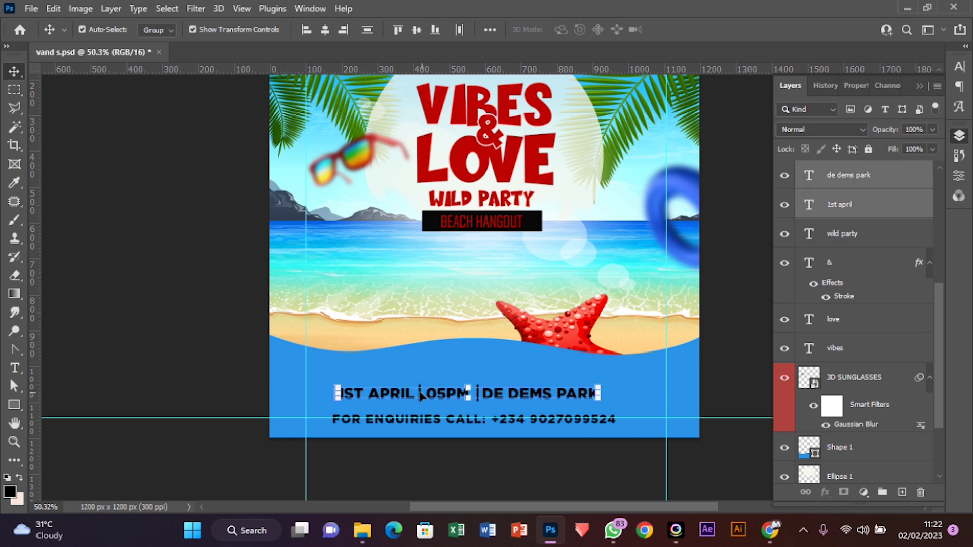
shift+click(486, 397)
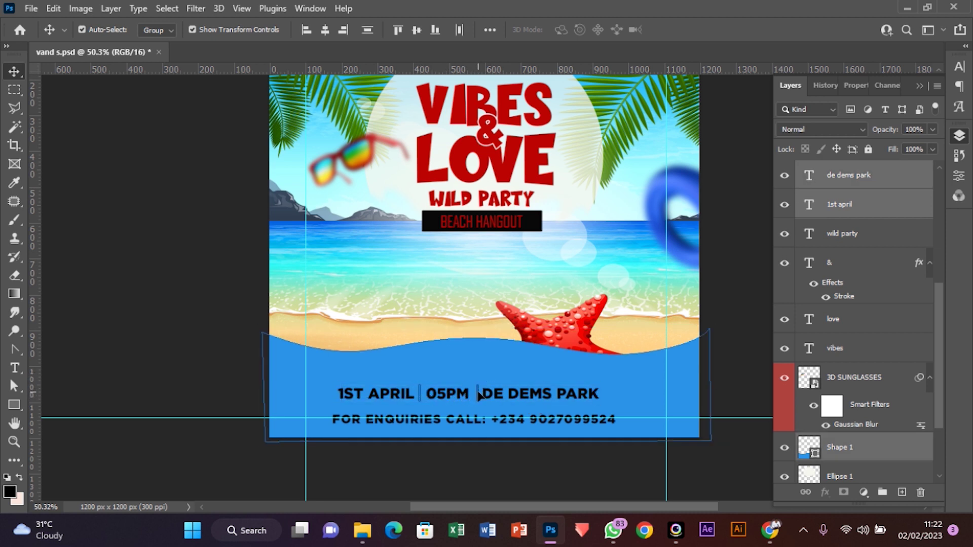
shift+click(493, 370)
drag(506, 394, 527, 384)
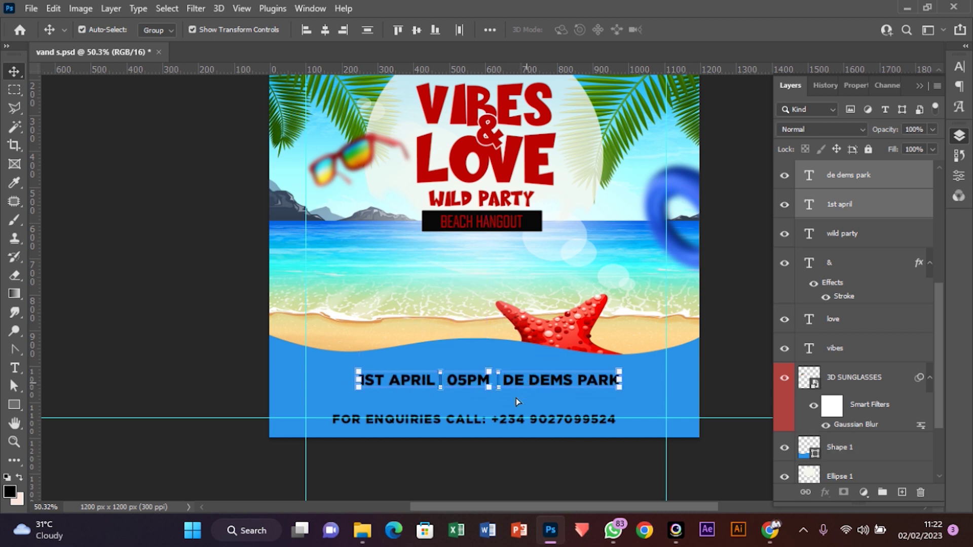
Move the enquiries line up and slightly right so it sits above the bottom guide, close beneath the event details.
click(398, 425)
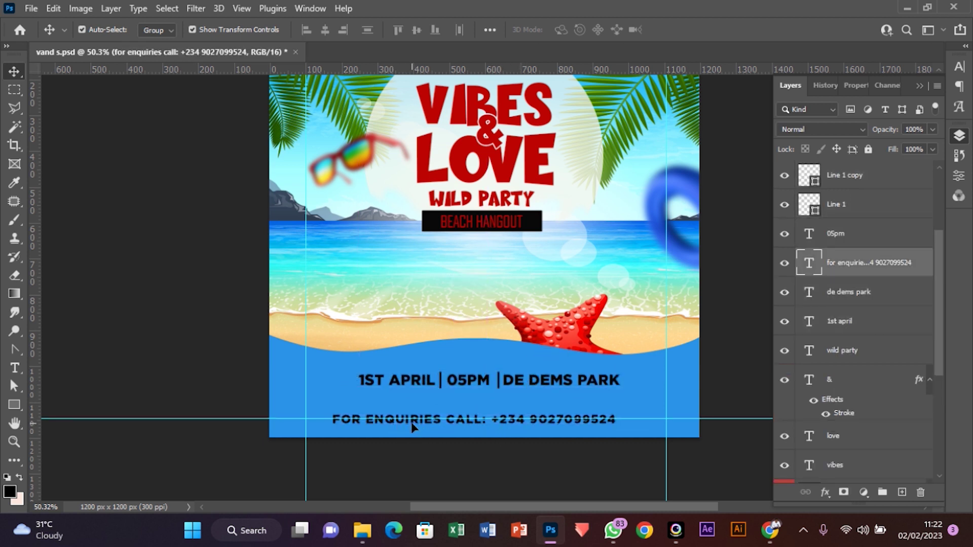
drag(411, 424, 426, 405)
click(375, 446)
scroll(551, 417, down, 1)
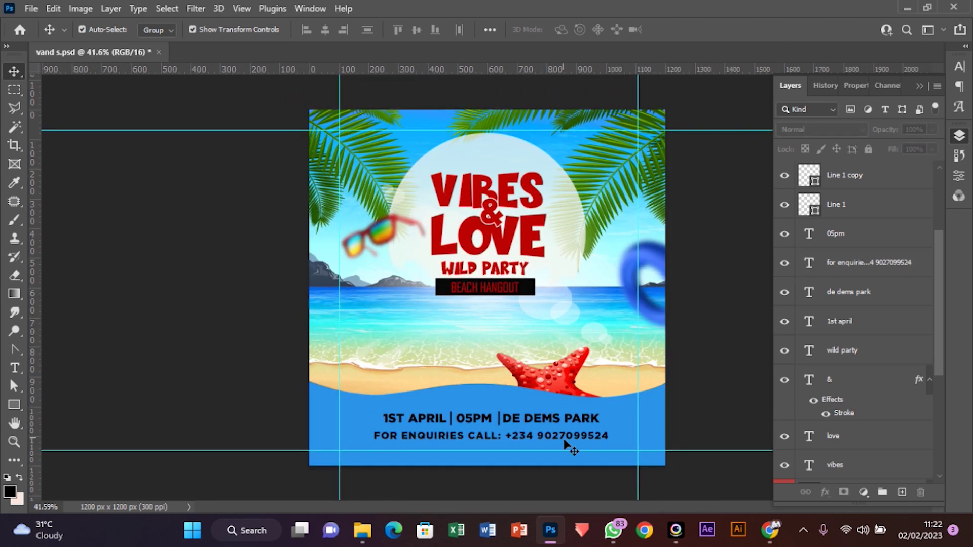
scroll(525, 445, up, 1)
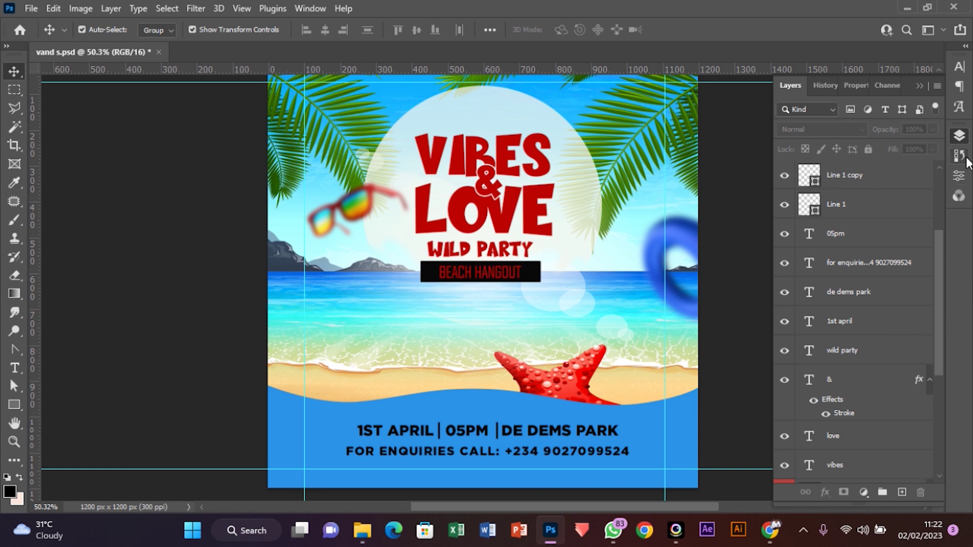
Save the flyer and take a new history snapshot, comparing it with the file's original state before restoring it.
key(ctrl+s)
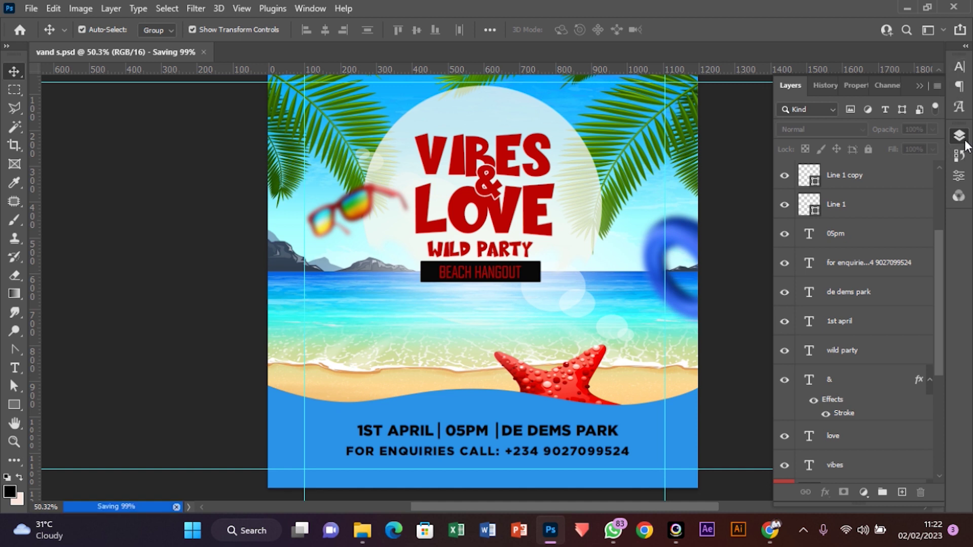
click(961, 159)
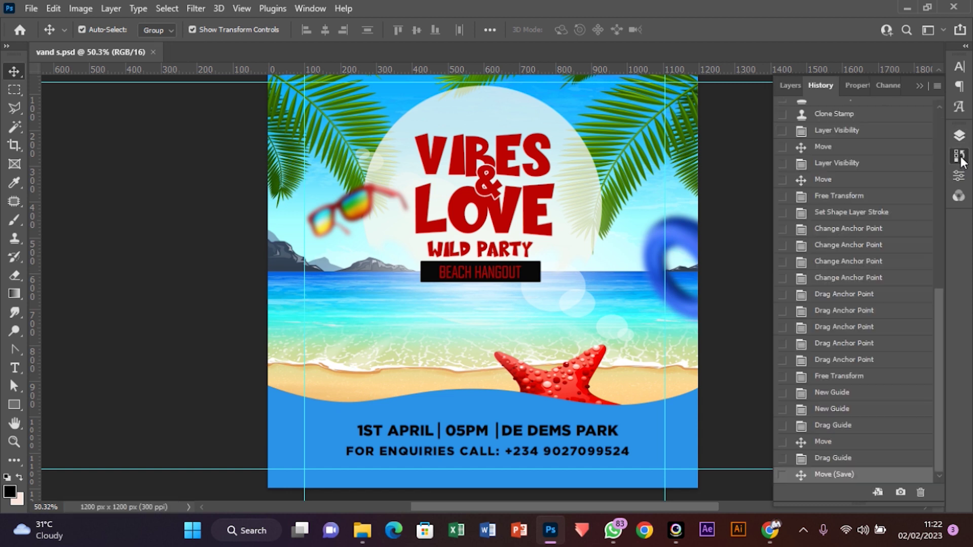
click(900, 492)
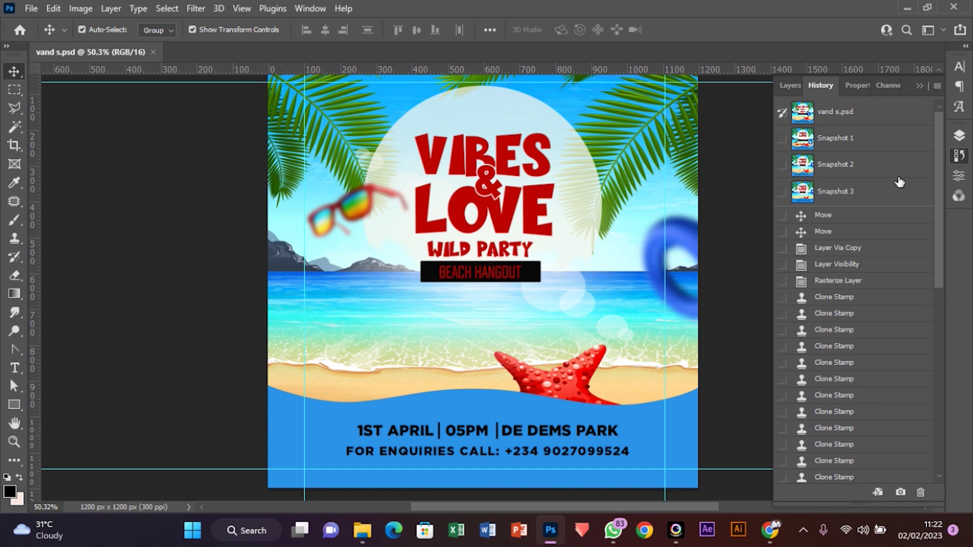
click(858, 121)
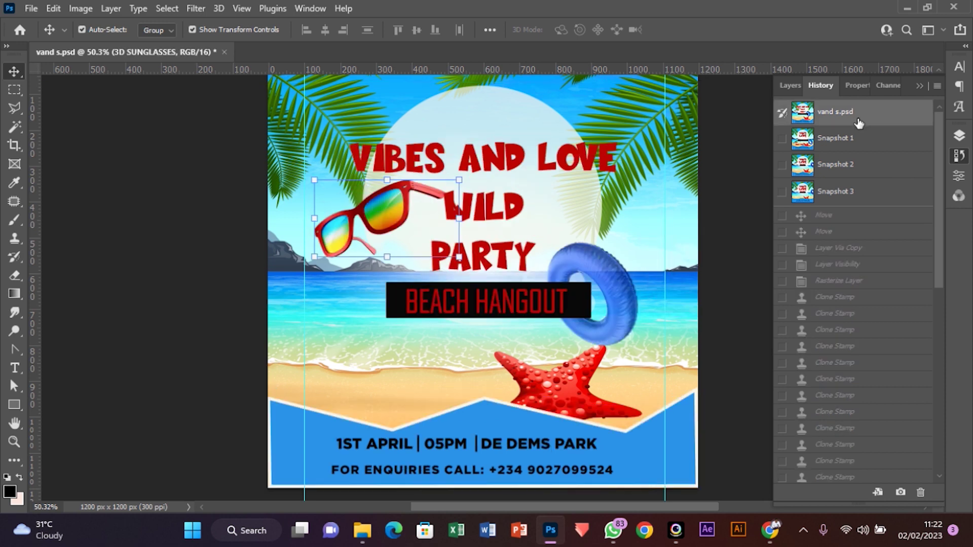
click(846, 195)
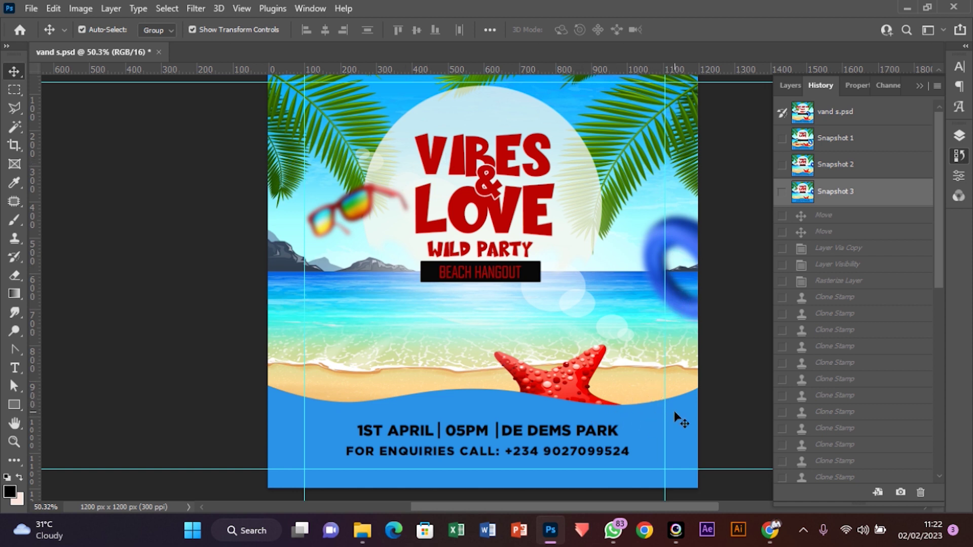
Change the footer shape's fill to dark blue 093579, based on a color sampled from the swim ring and darkened.
click(625, 415)
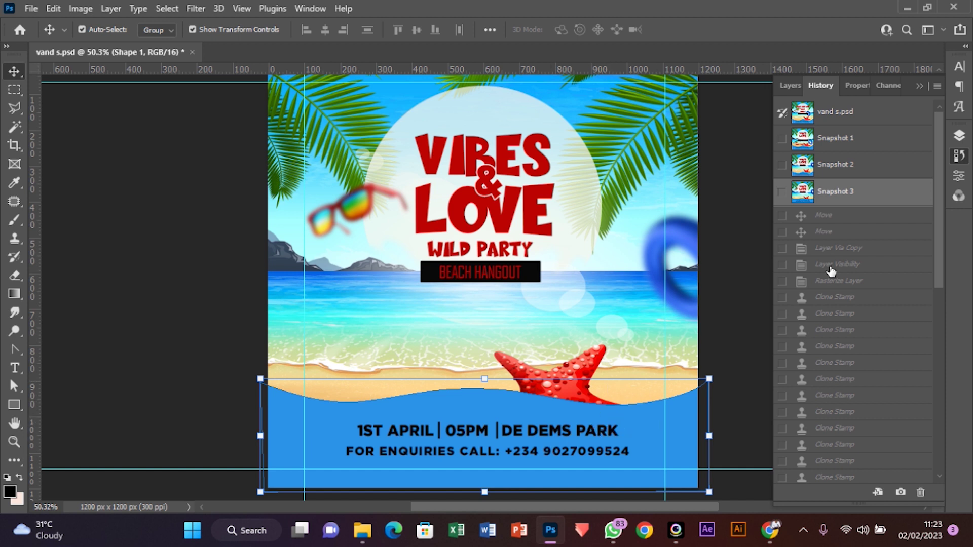
click(15, 404)
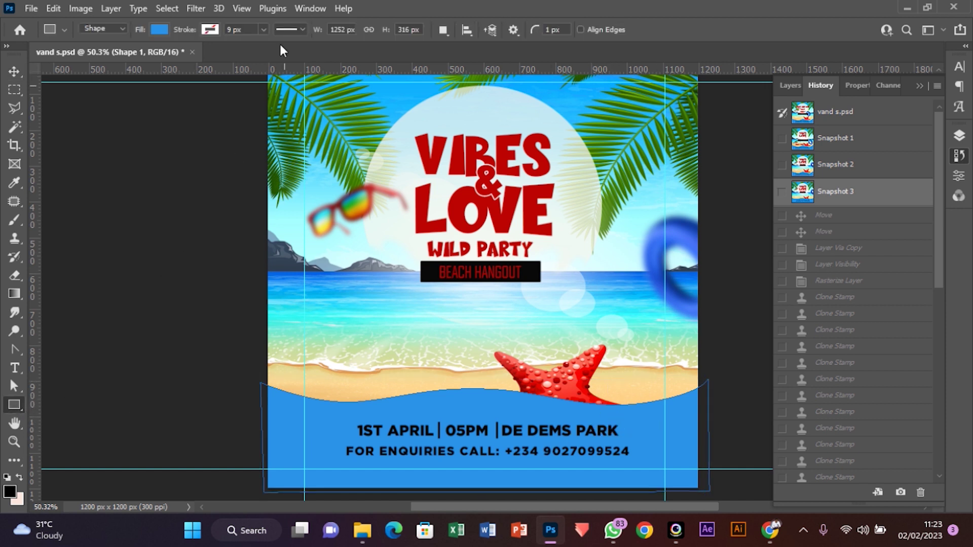
click(160, 29)
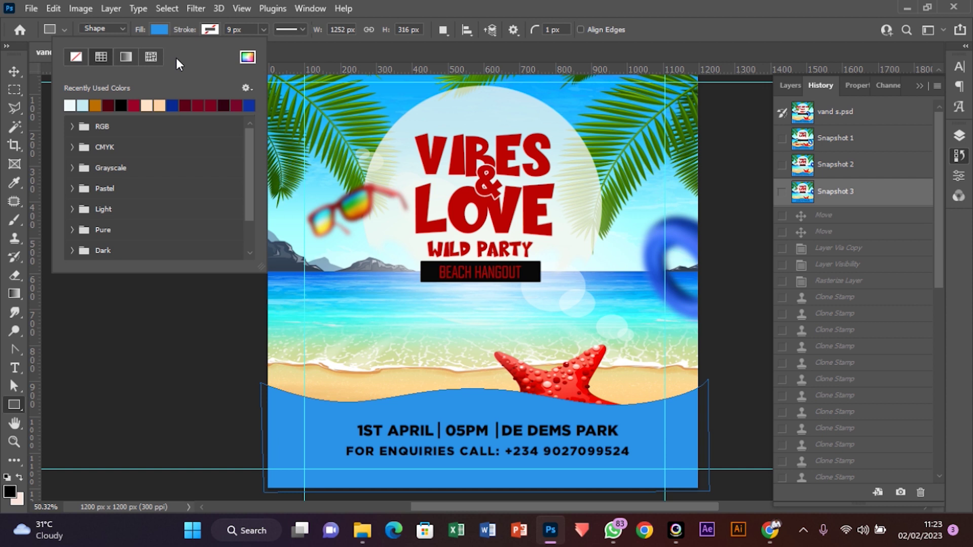
click(247, 57)
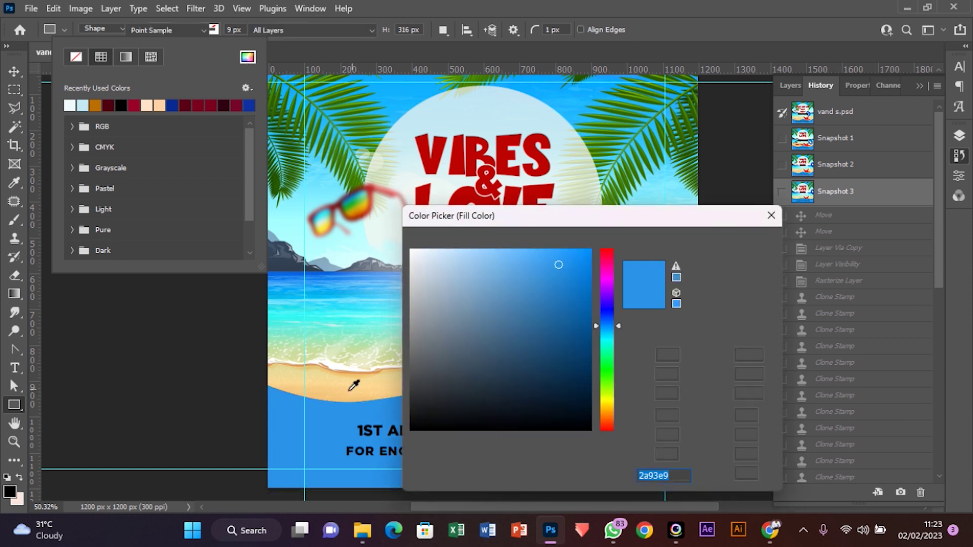
click(381, 425)
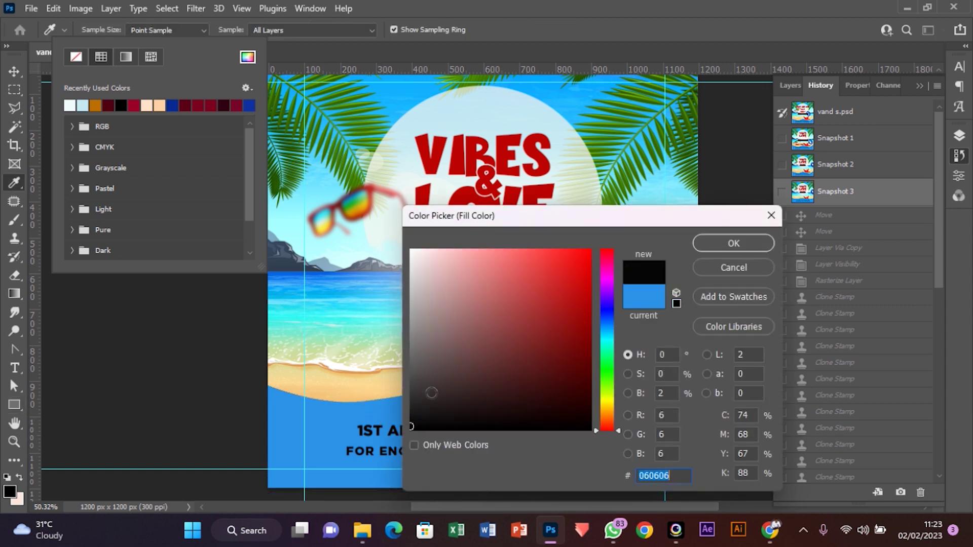
click(732, 244)
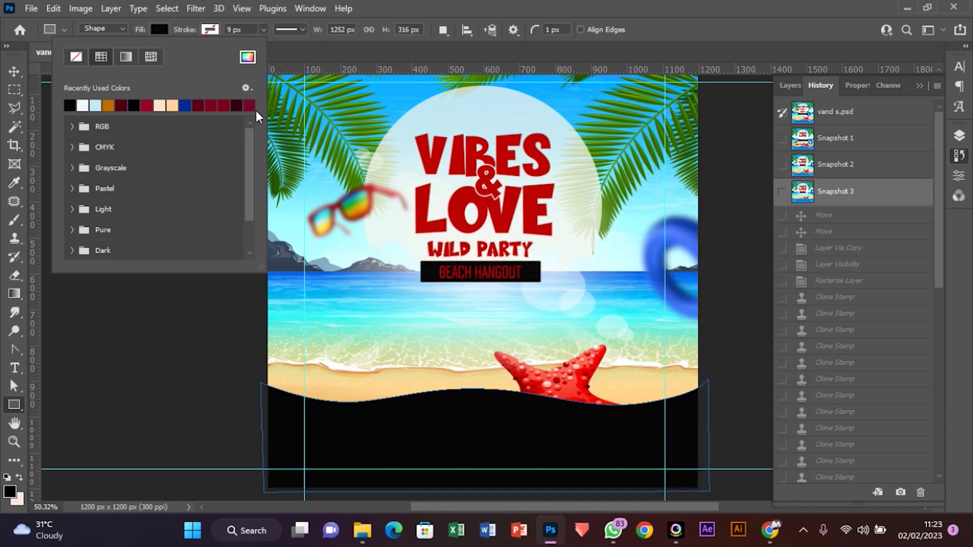
click(247, 57)
drag(688, 227, 528, 332)
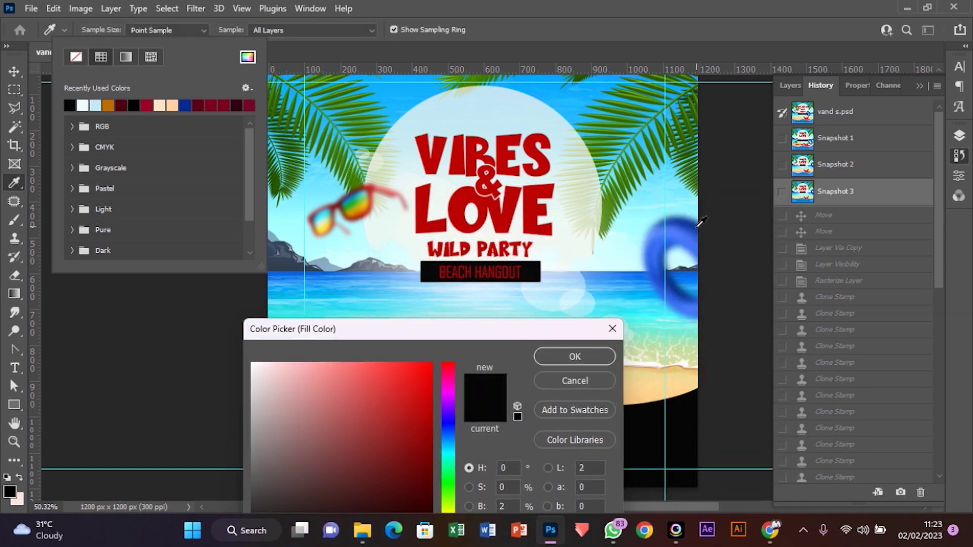
click(695, 219)
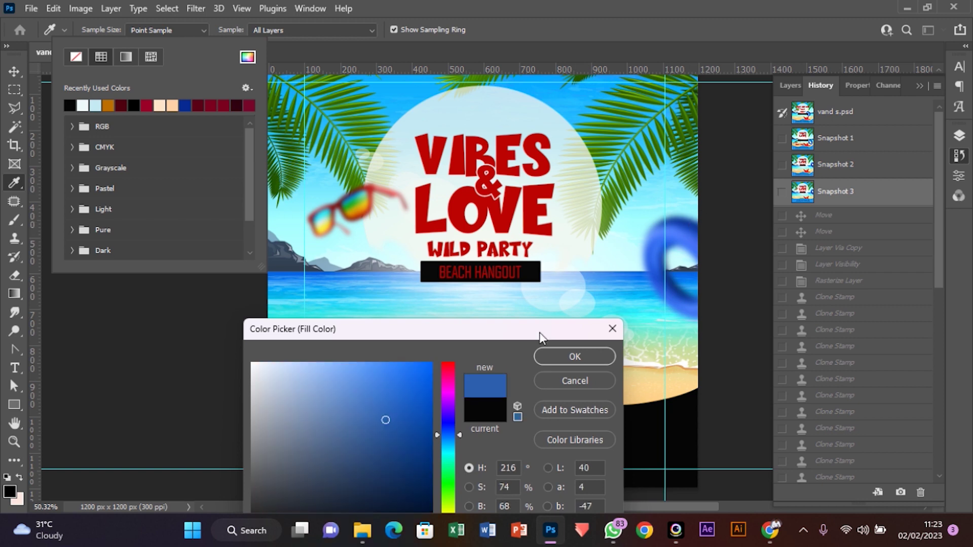
drag(419, 442, 418, 458)
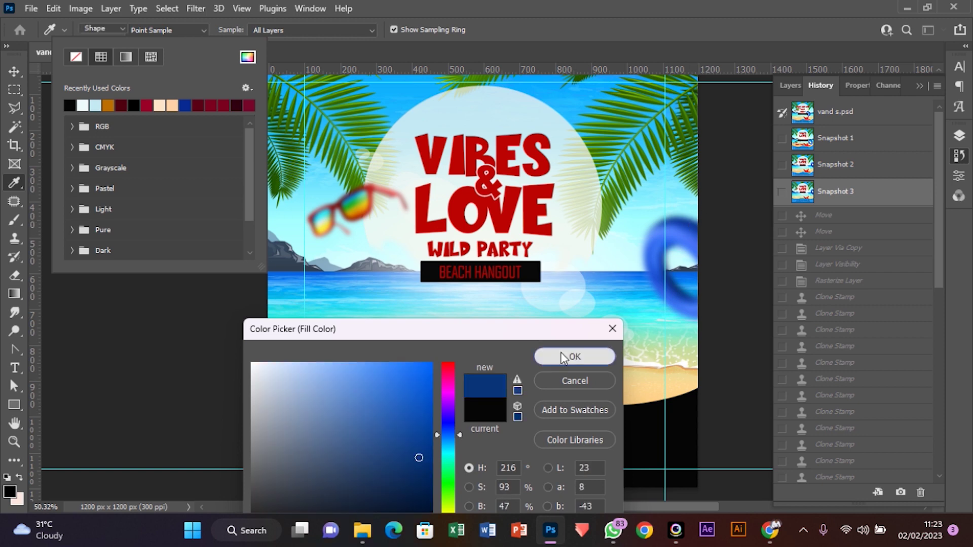
click(568, 357)
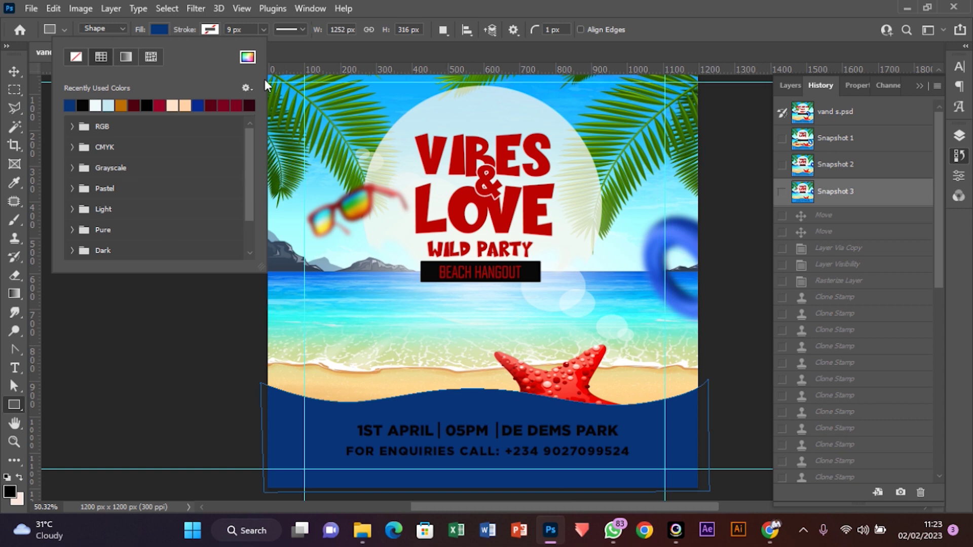
click(247, 56)
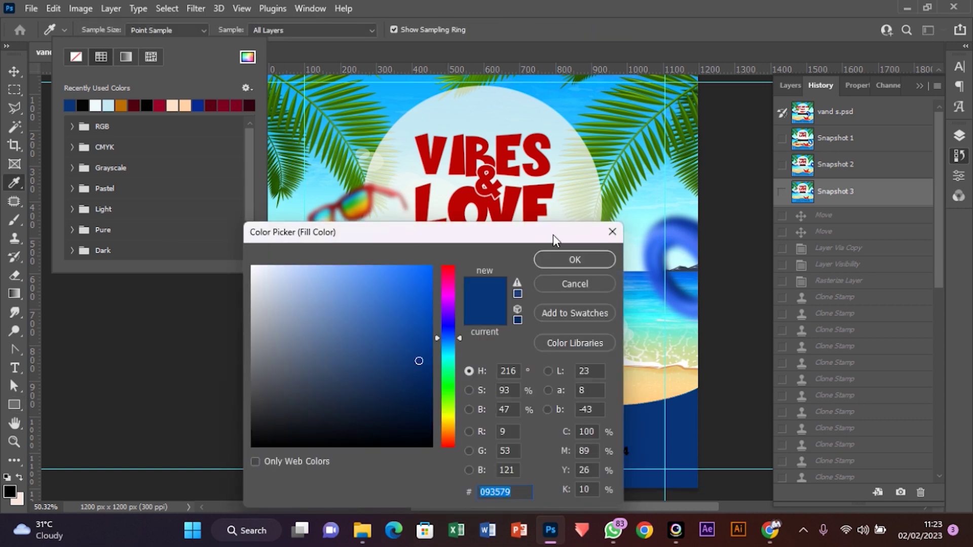
click(573, 260)
Switch the footer shape's fill to a linear gradient based on the red preset and set its first color stop to 093579.
click(126, 56)
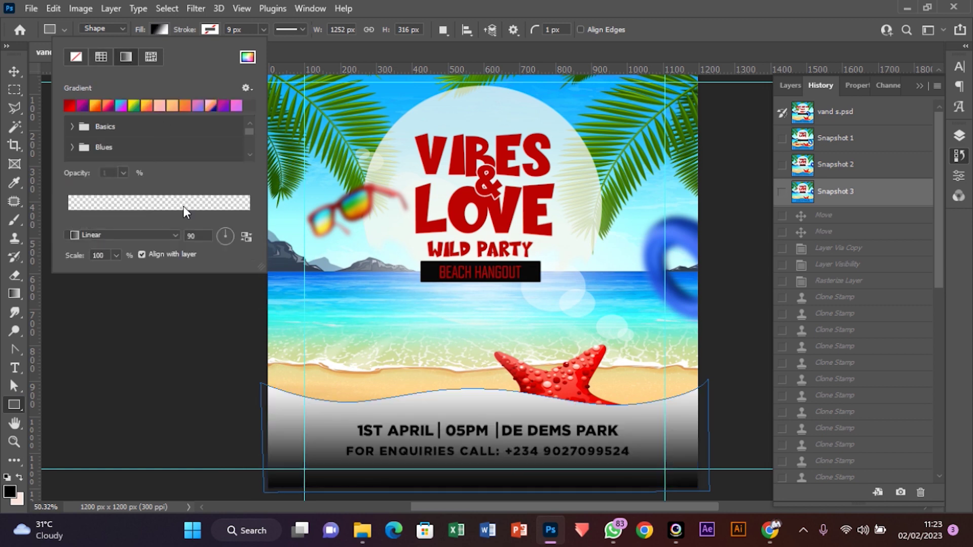
scroll(191, 128, down, 2)
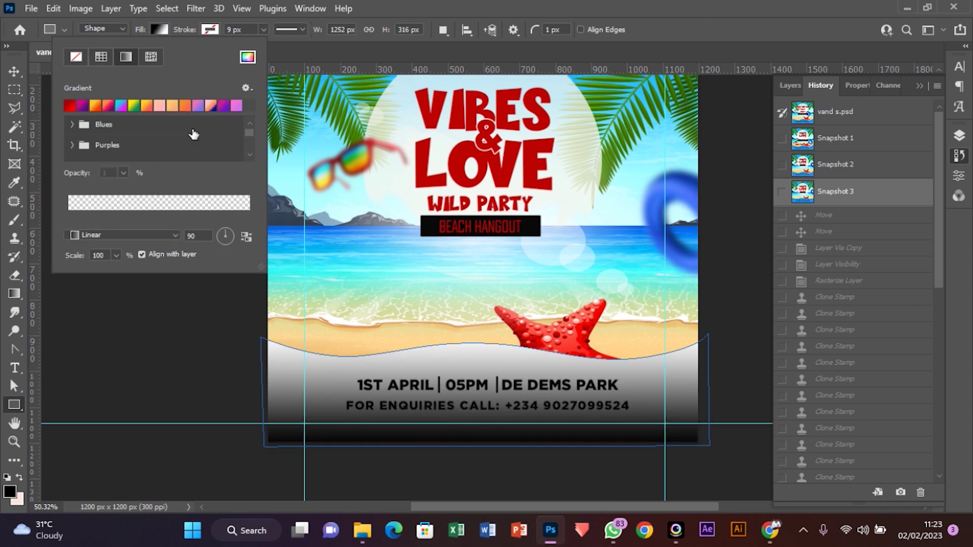
click(70, 105)
double_click(67, 218)
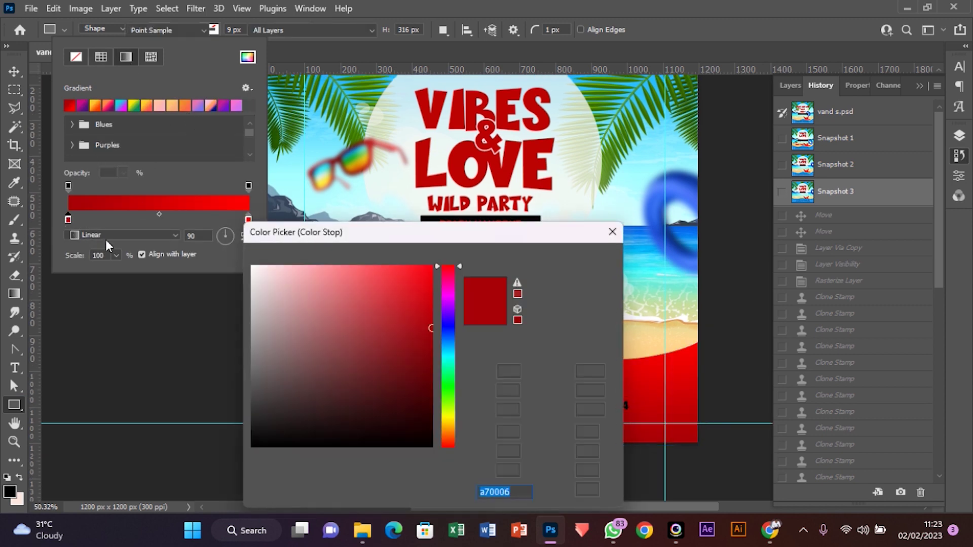
key(ctrl+v)
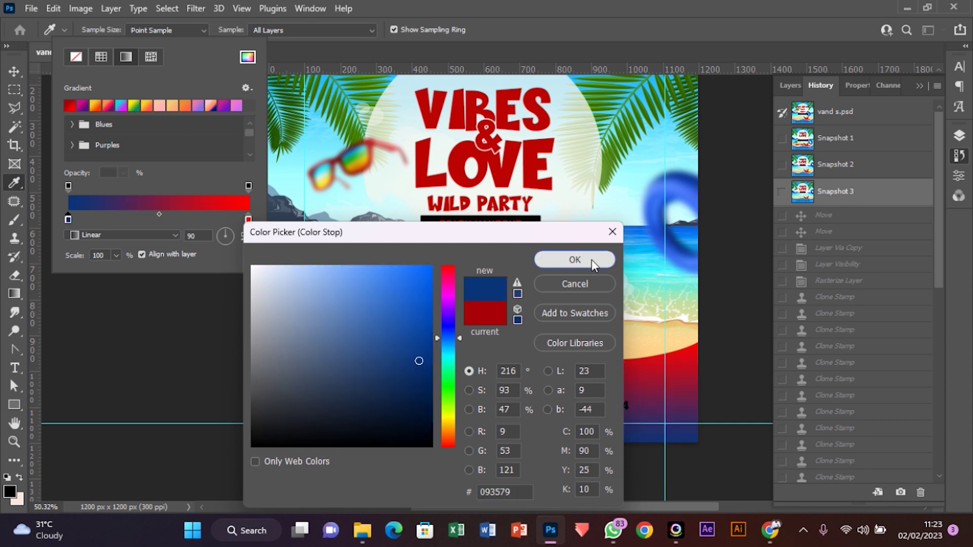
click(574, 260)
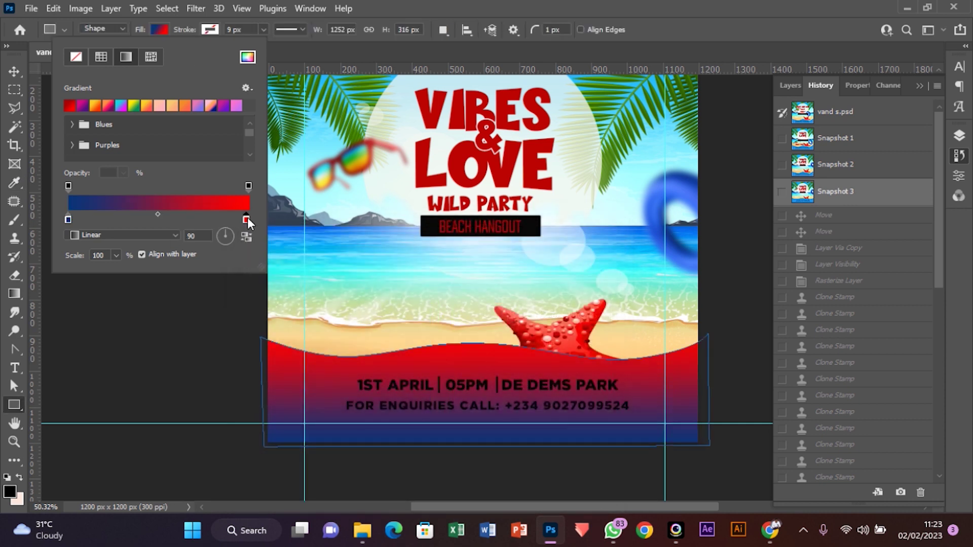
Set the footer gradient's second color stop to a darker shade of 093579 and reverse the gradient direction.
double_click(246, 219)
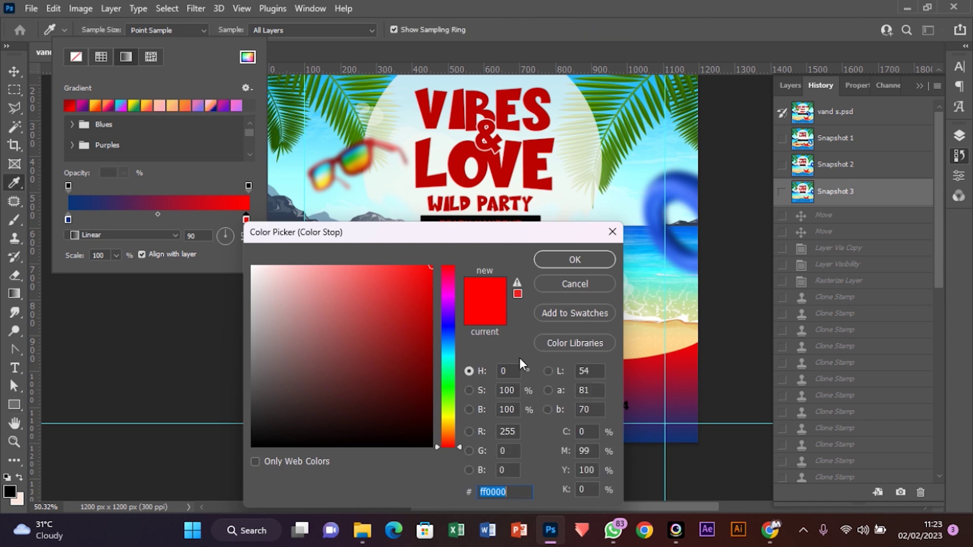
text(093579)
drag(418, 361, 427, 385)
click(566, 263)
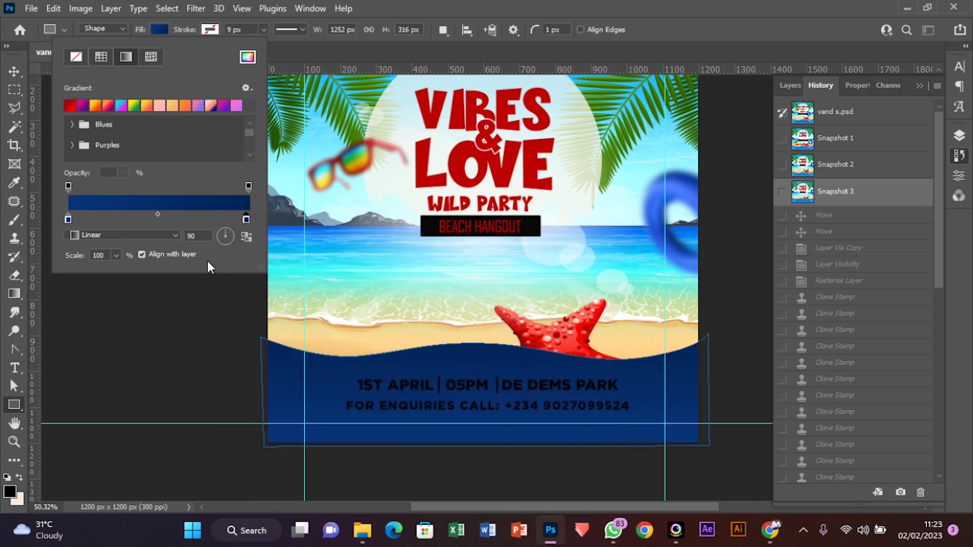
click(247, 236)
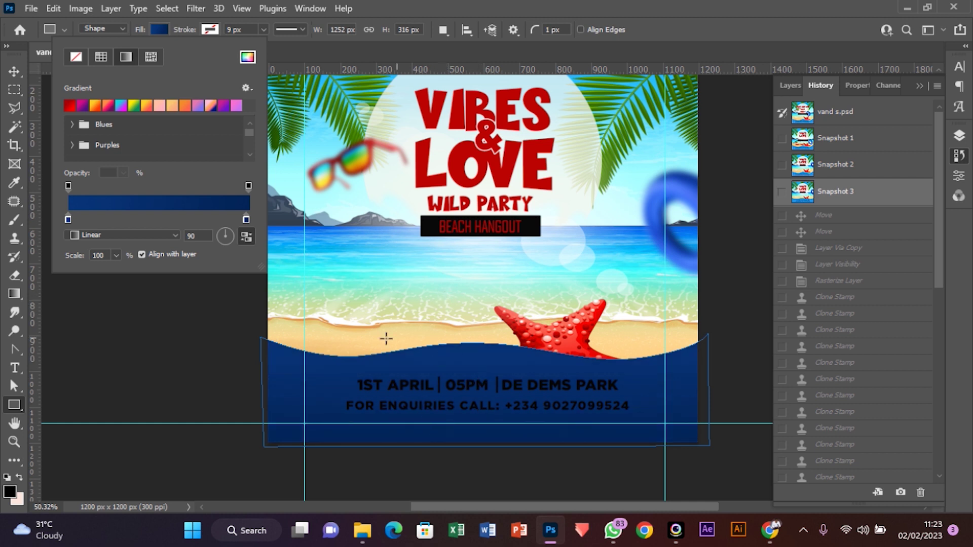
Select the enquiries line in the footer and set its text color to white ffffff.
click(14, 71)
scroll(529, 474, up, 2)
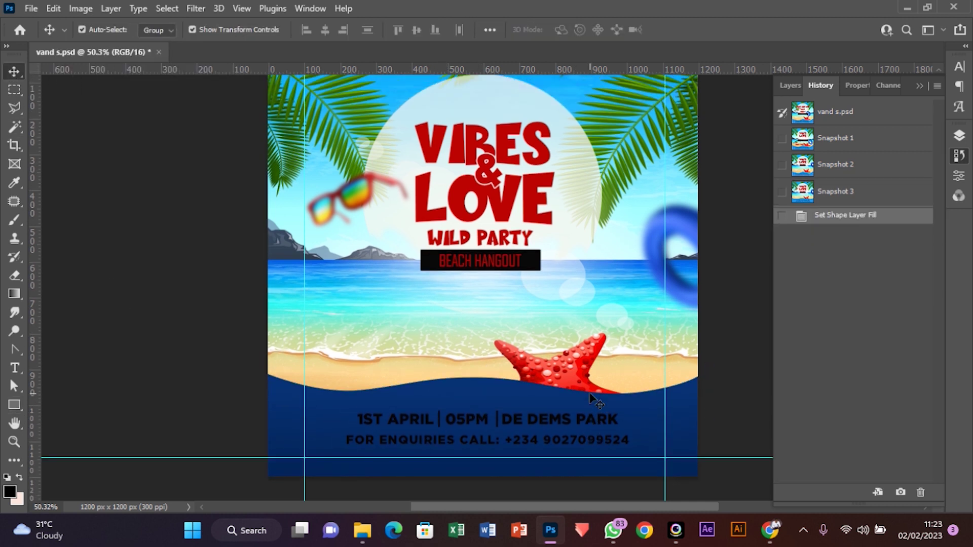
click(497, 462)
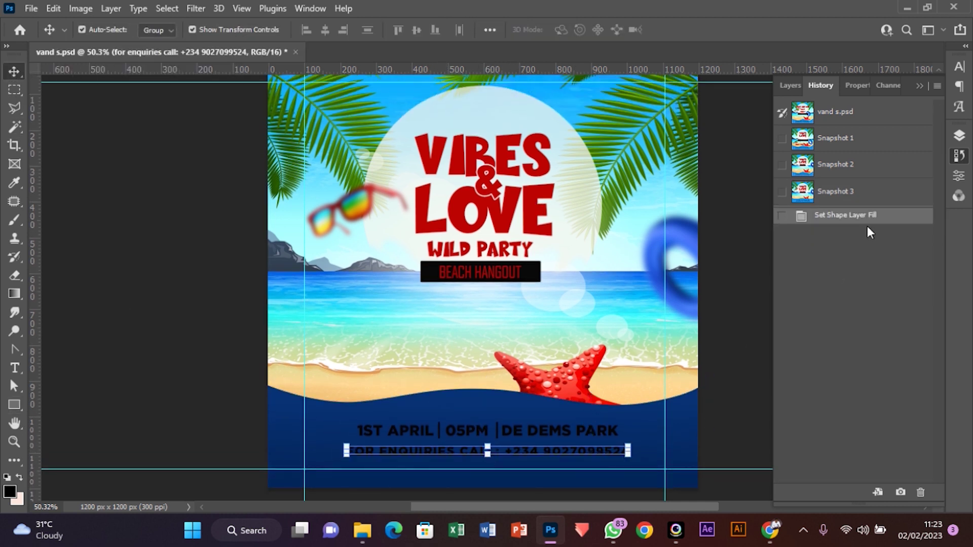
click(951, 66)
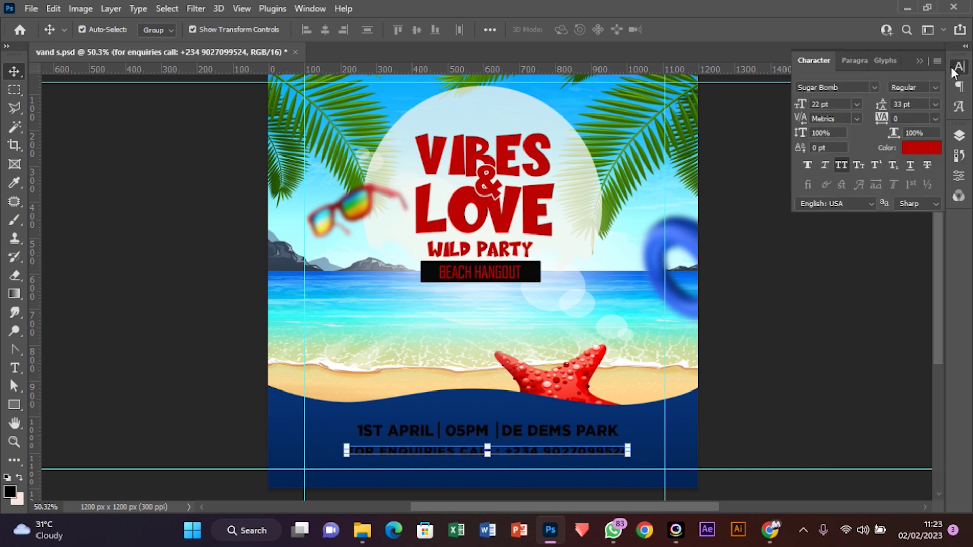
click(918, 147)
text(ffffff)
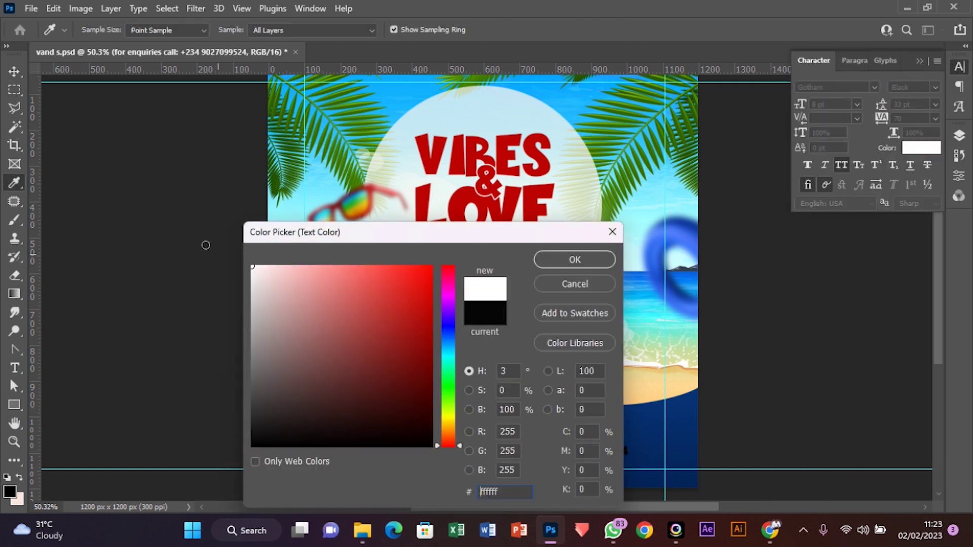
click(574, 260)
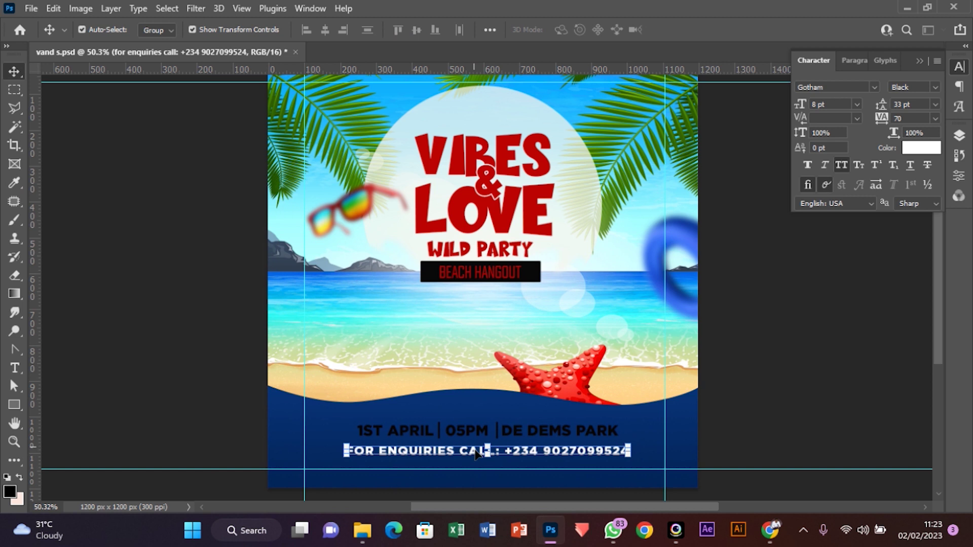
Select the date, time and venue texts together and set their color to white ffffff.
click(507, 430)
shift+click(448, 431)
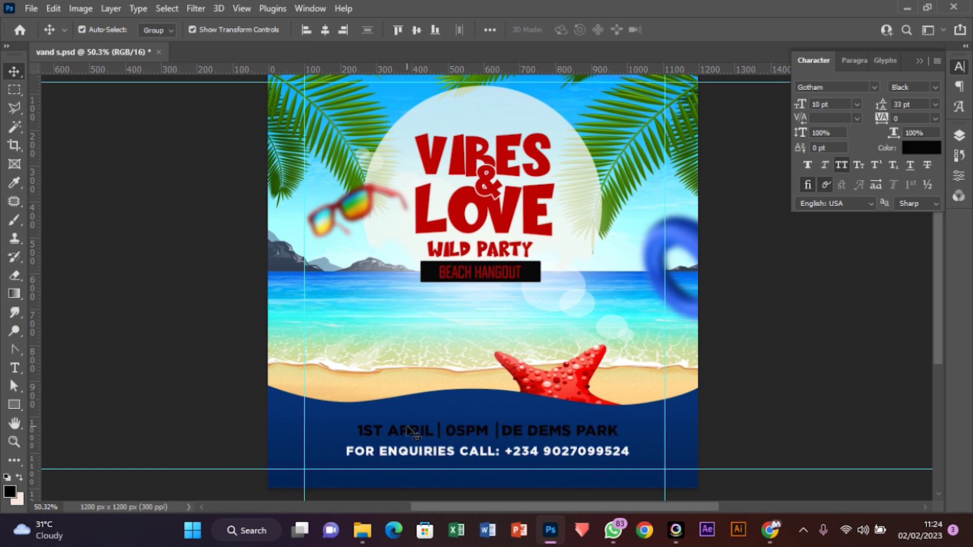
shift+click(413, 431)
click(918, 147)
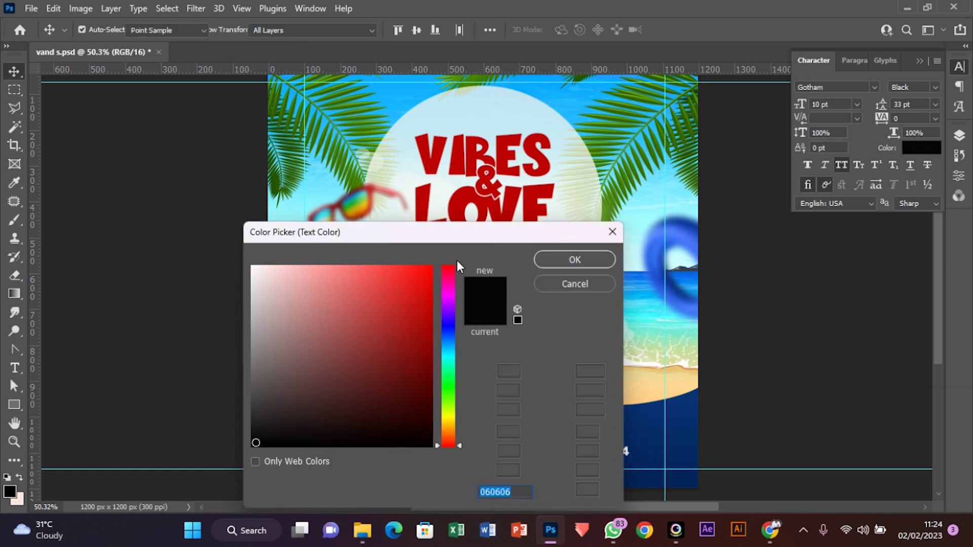
text(ffffff)
click(576, 260)
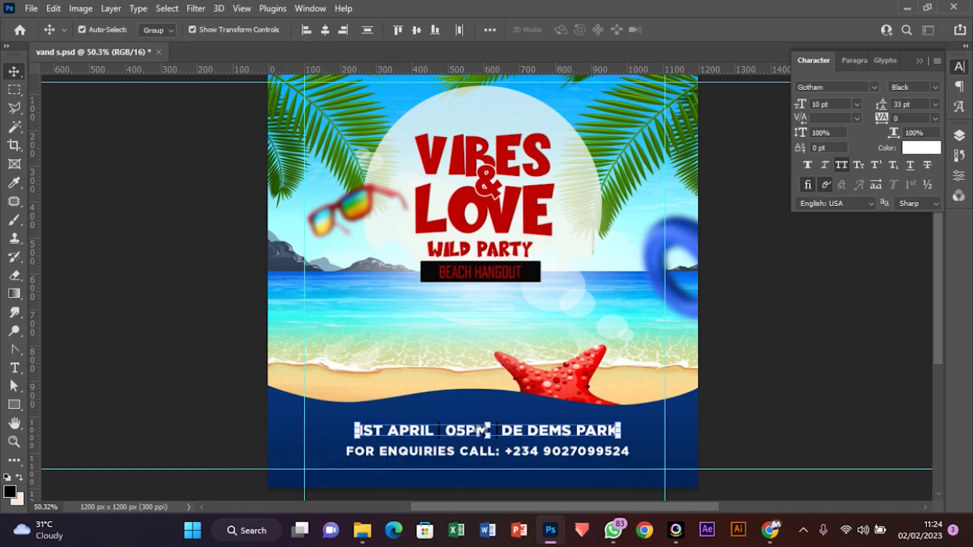
Select the two vertical divider lines between the date, time and venue texts.
scroll(511, 458, left, 1)
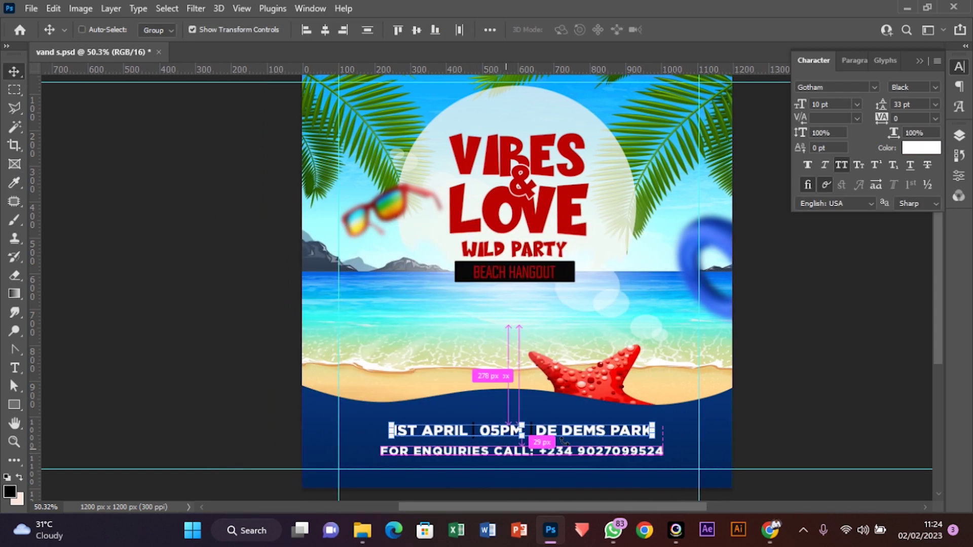
scroll(562, 440, right, 2)
scroll(562, 441, up, 1)
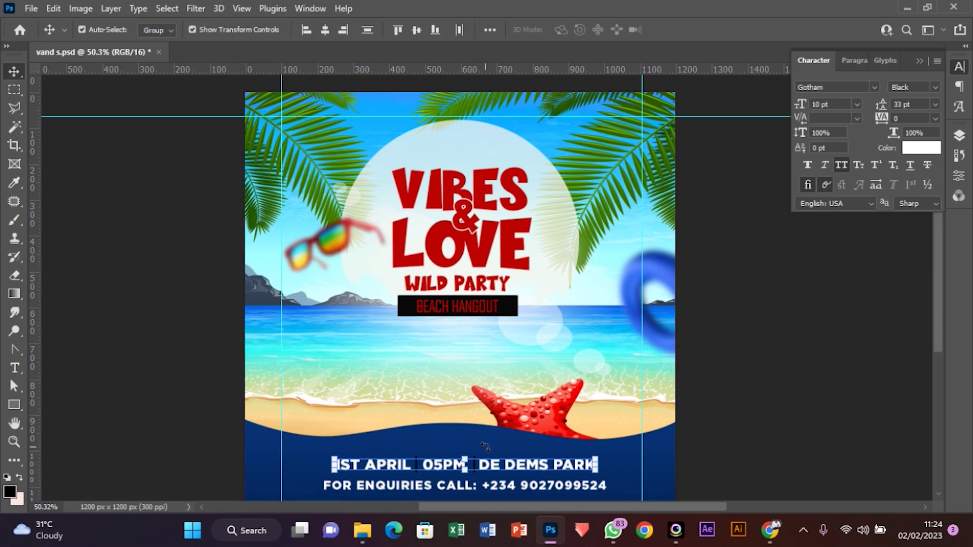
scroll(485, 446, down, 1)
key(ctrl)
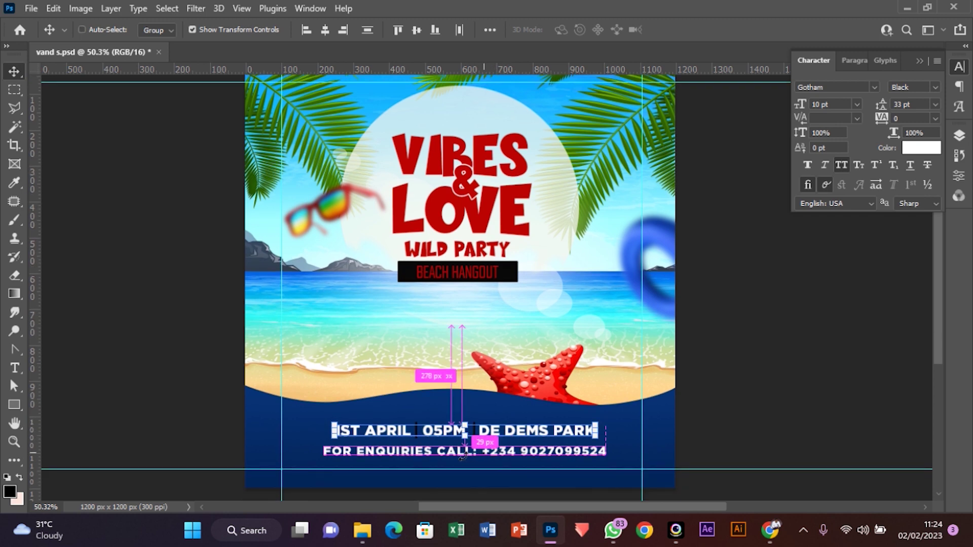
scroll(462, 454, up, 3)
scroll(455, 452, left, 1)
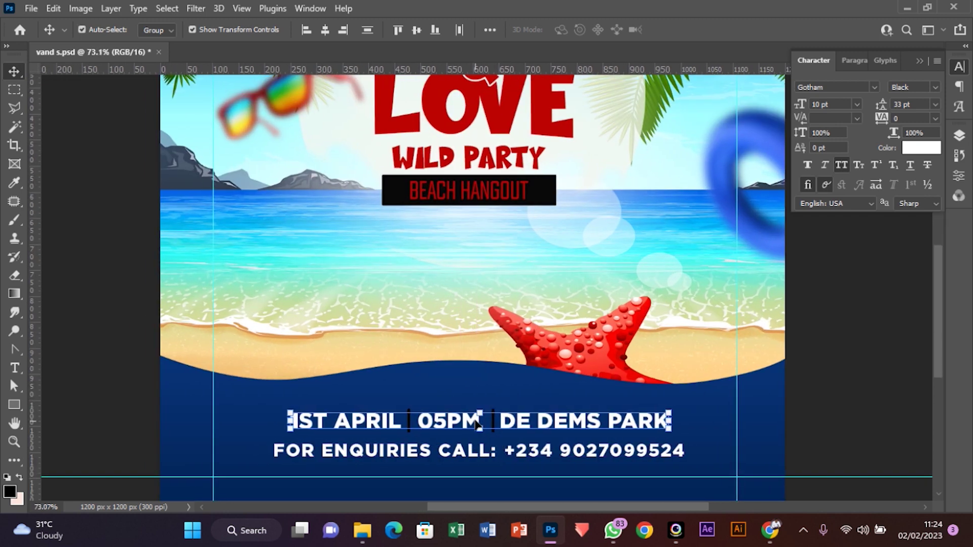
click(496, 429)
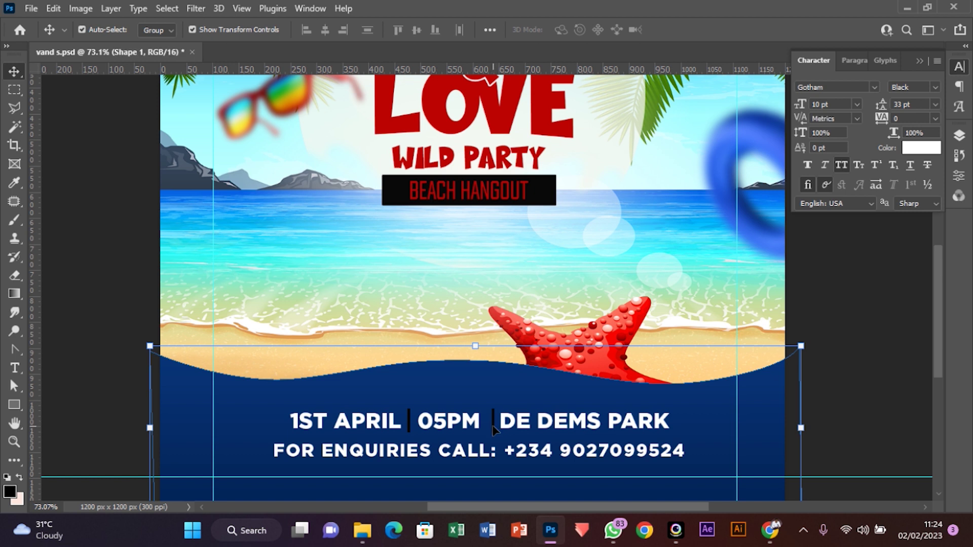
click(493, 425)
shift+click(411, 425)
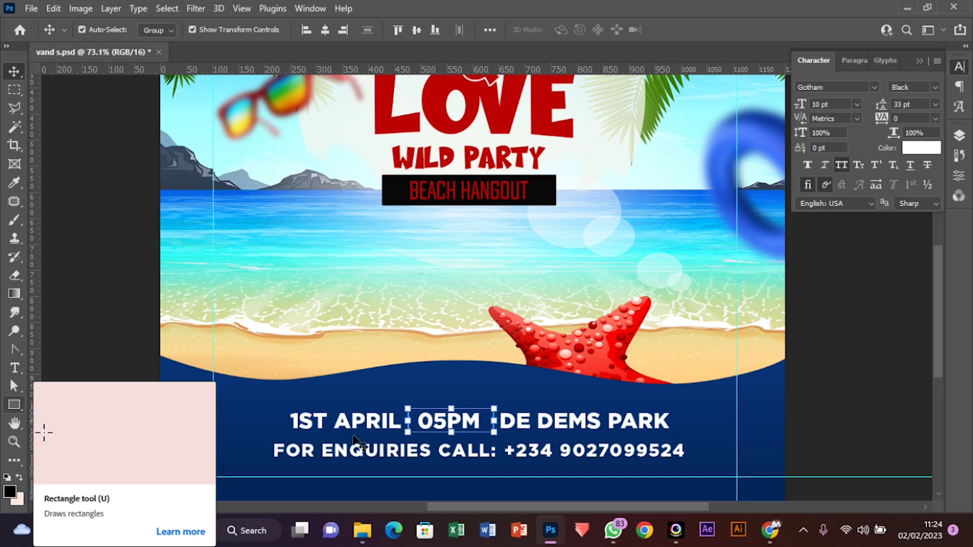
scroll(809, 384, up, 2)
scroll(811, 377, down, 1)
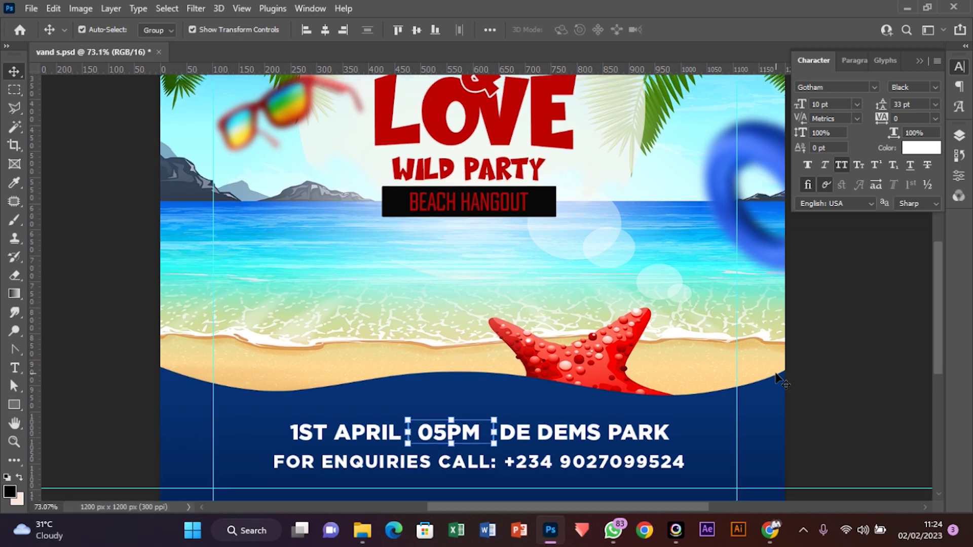
click(470, 436)
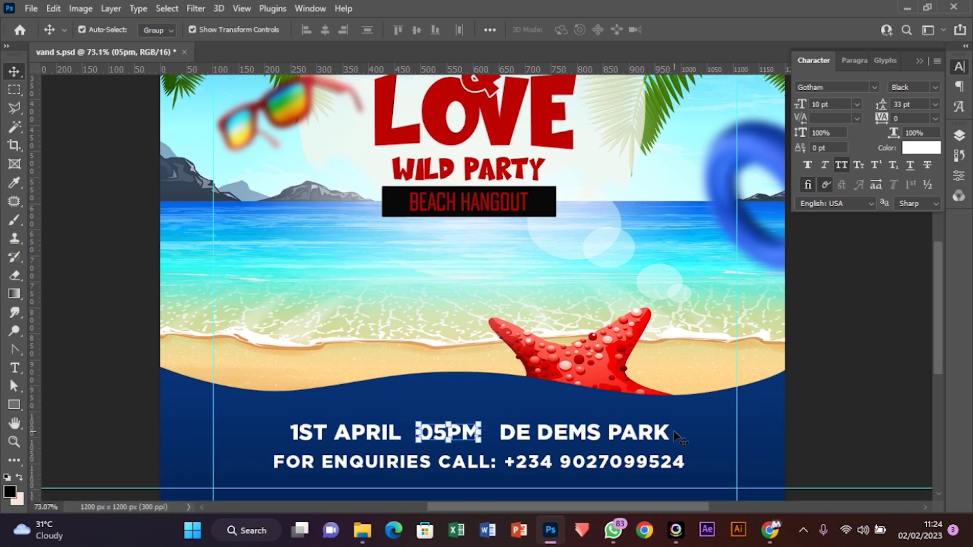
scroll(677, 436, down, 3)
Move the enquiries line down toward the bottom guide, copy its phone number and delete the number, leaving only FOR ENQUIRIES CALL:.
click(544, 436)
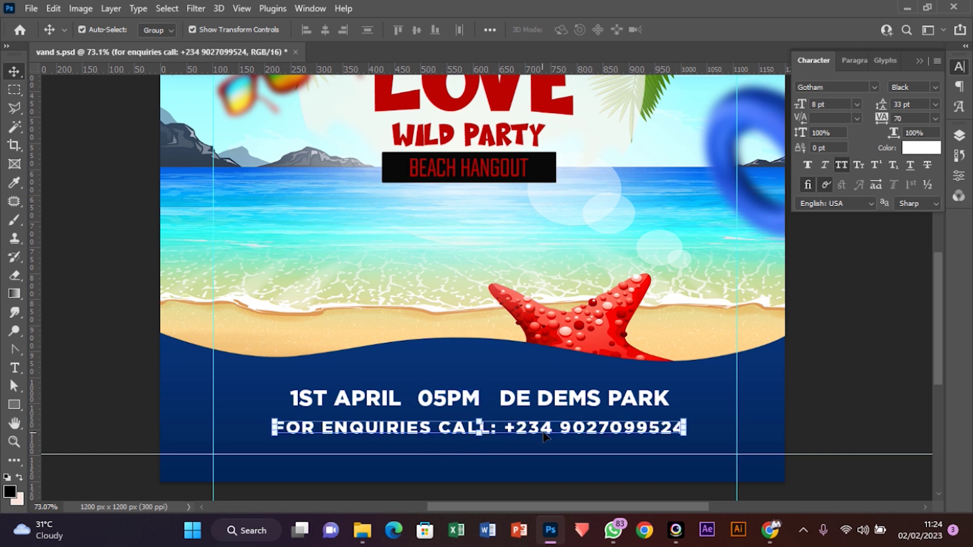
drag(522, 435, 699, 441)
key(ctrl+c)
double_click(484, 449)
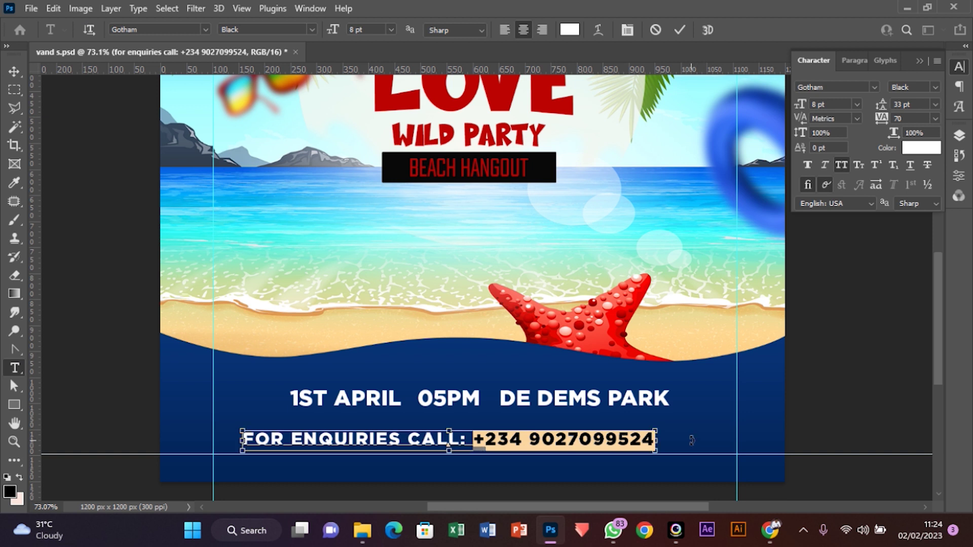
key(BackSpace)
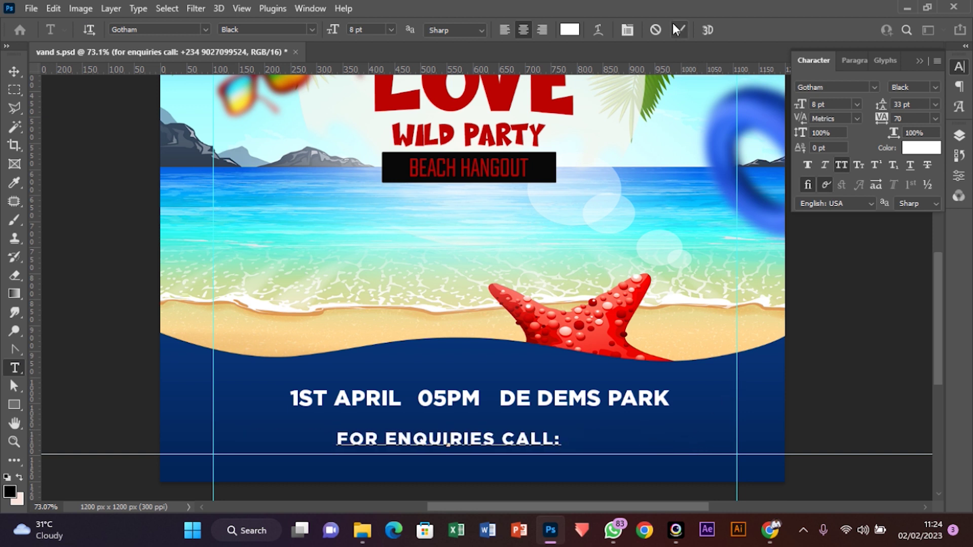
click(679, 30)
key(v)
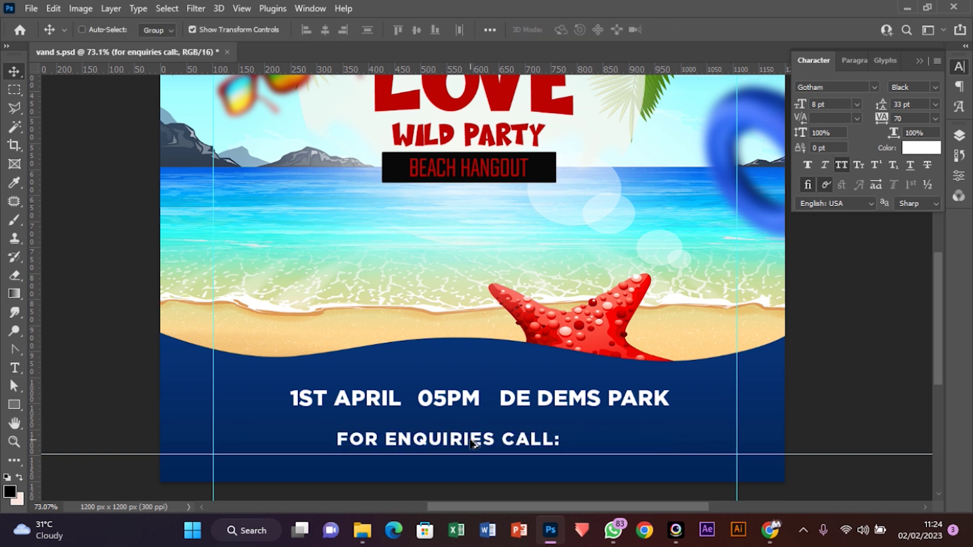
Duplicate the FOR ENQUIRIES CALL: label to its right, replace the copy's text with the copied phone number and remove the number's space.
drag(473, 436, 654, 449)
double_click(654, 449)
key(ctrl+a)
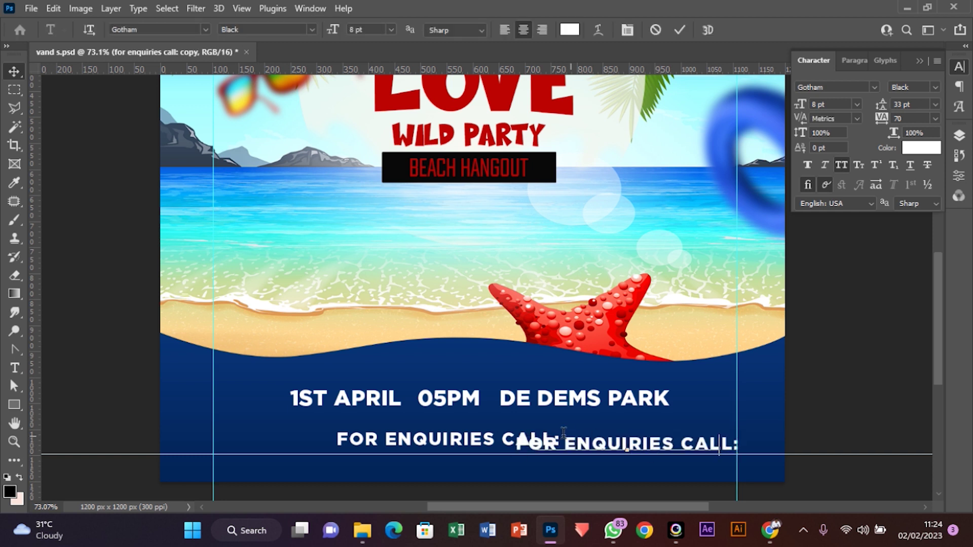
key(ctrl+v)
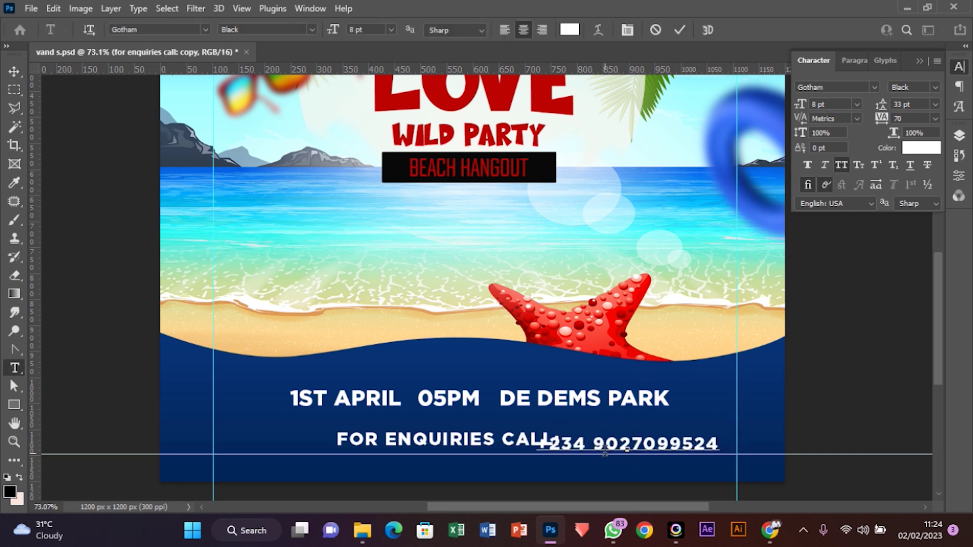
click(595, 435)
key(BackSpace)
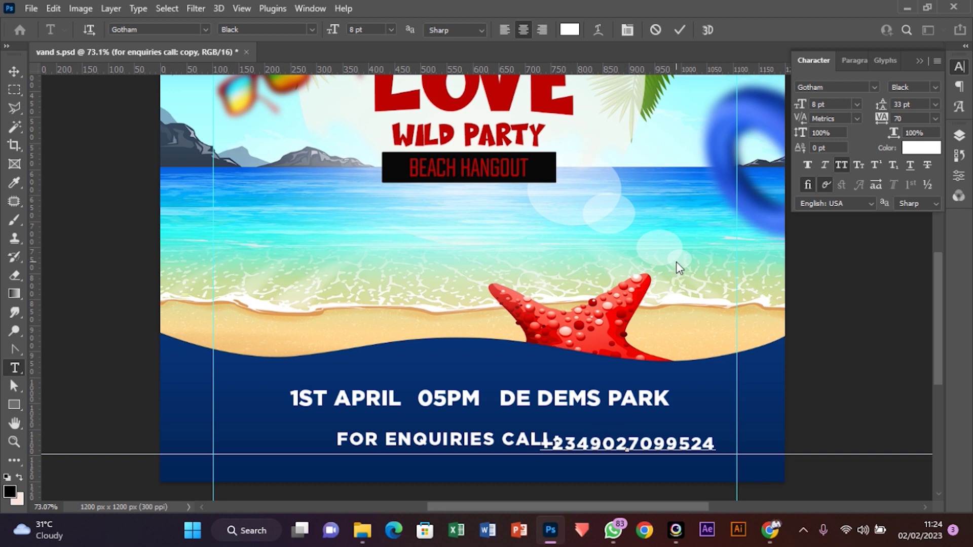
click(679, 29)
key(v)
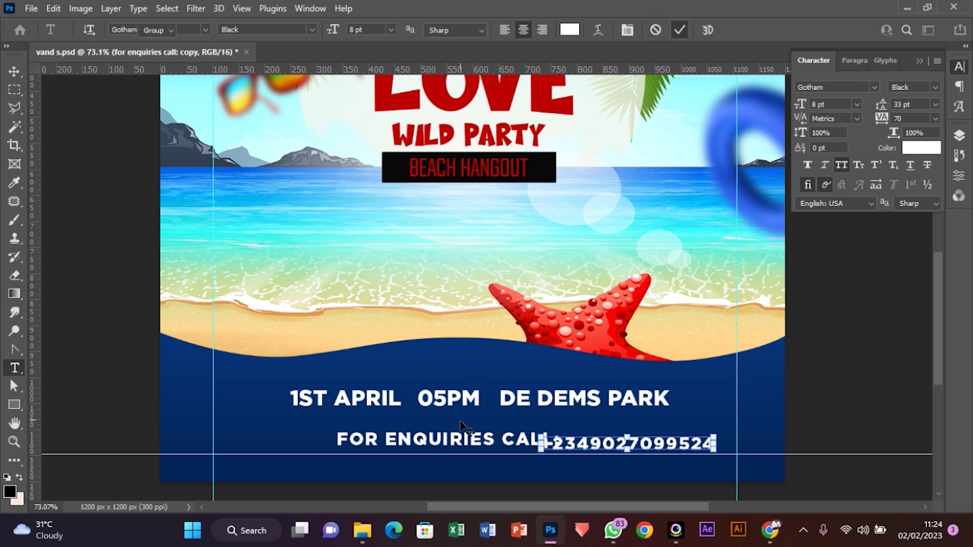
Scale the FOR ENQUIRIES CALL: label down to about 4.66 pt just below the event details and set its font style to Book.
drag(444, 440, 481, 416)
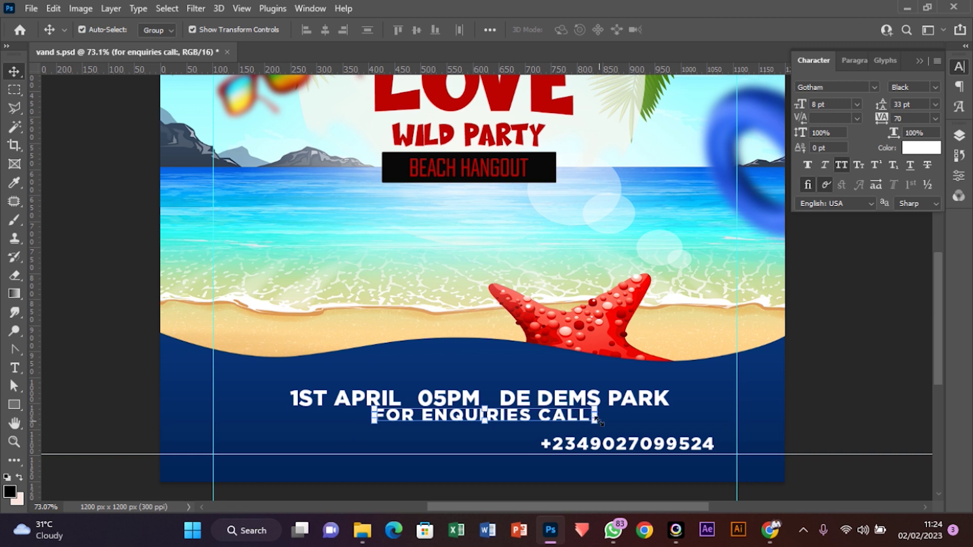
drag(598, 426, 509, 423)
key(Return)
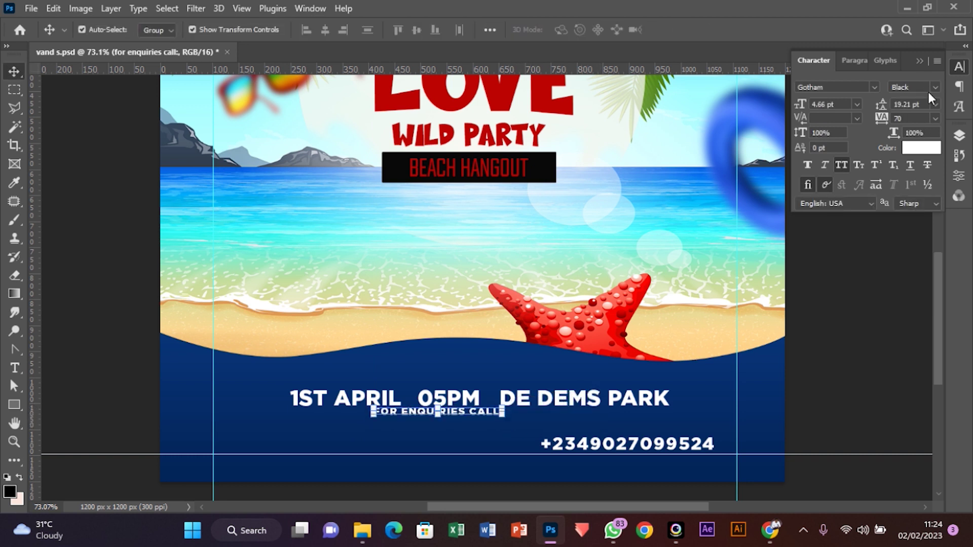
click(935, 87)
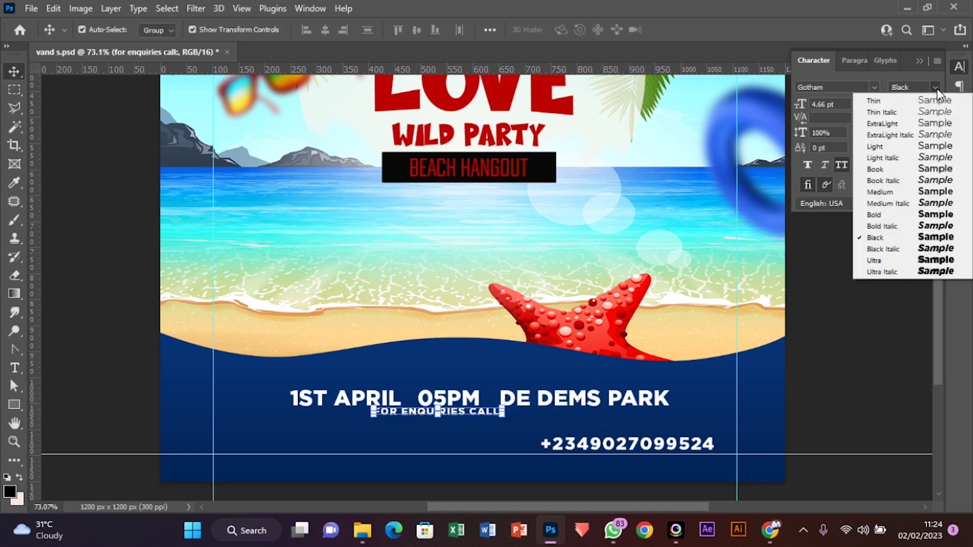
click(908, 173)
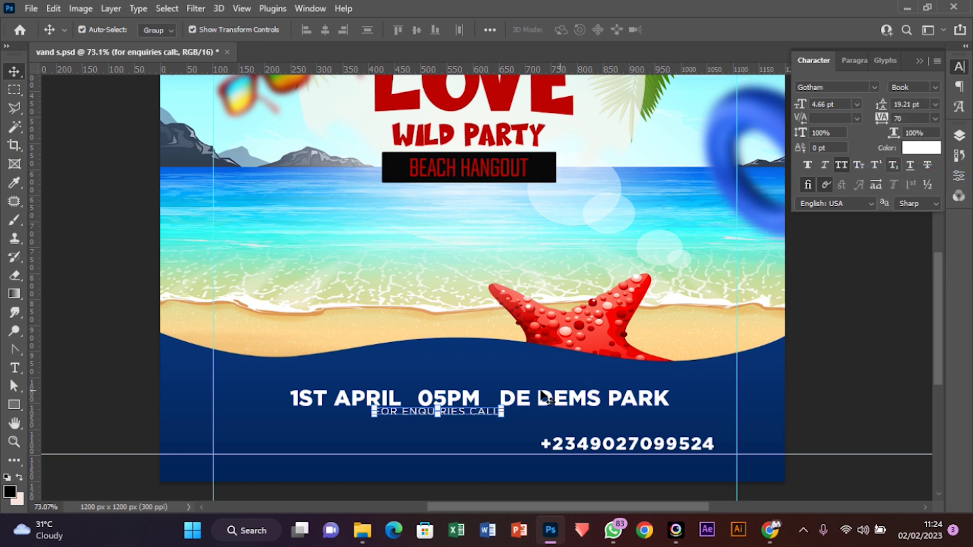
Raise the venue, 05PM and 1ST APRIL text lines within the blue wave area, shifting the date closer to the time.
drag(539, 392, 540, 377)
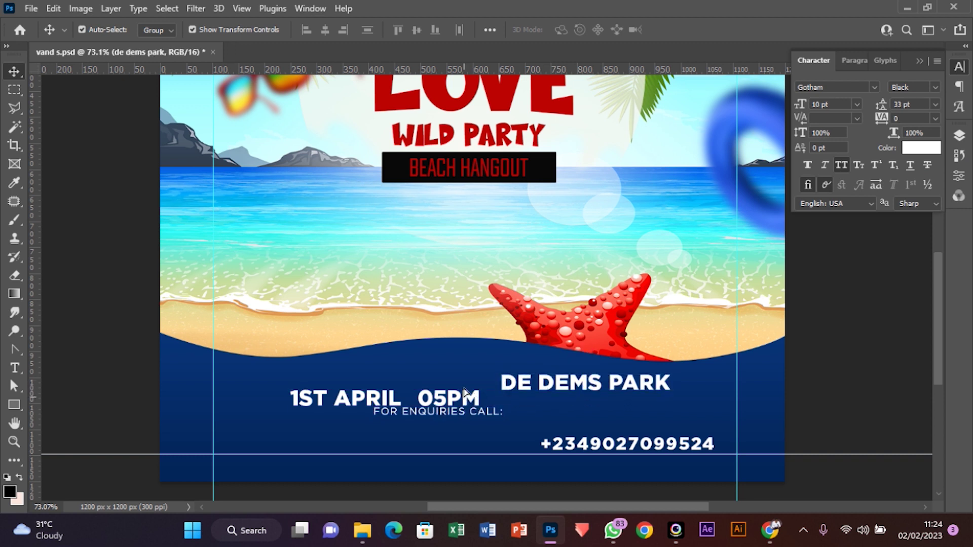
drag(447, 398, 448, 381)
drag(362, 385, 379, 363)
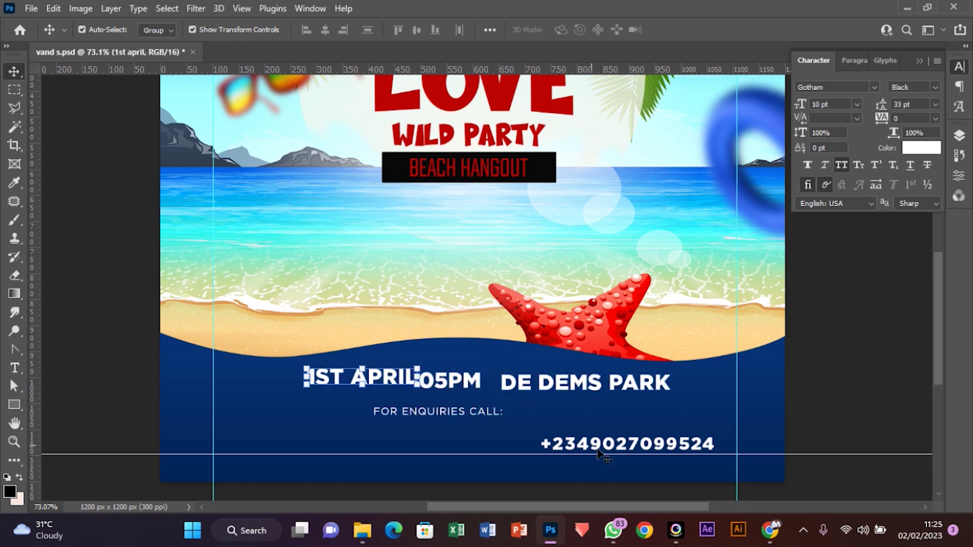
Move the phone number up in the right part of the blue area and place FOR ENQUIRIES CALL: directly above it.
drag(614, 451, 482, 444)
drag(468, 446, 615, 437)
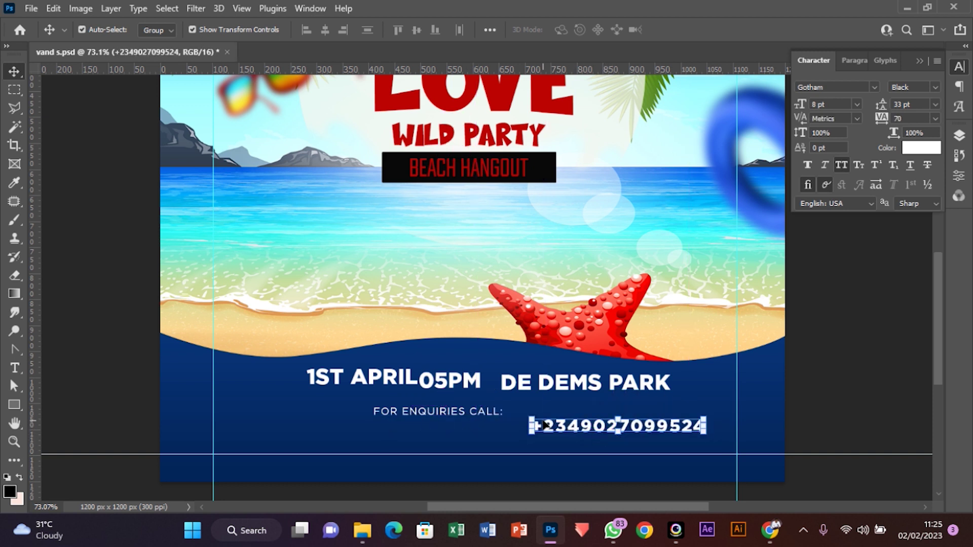
drag(459, 413, 629, 409)
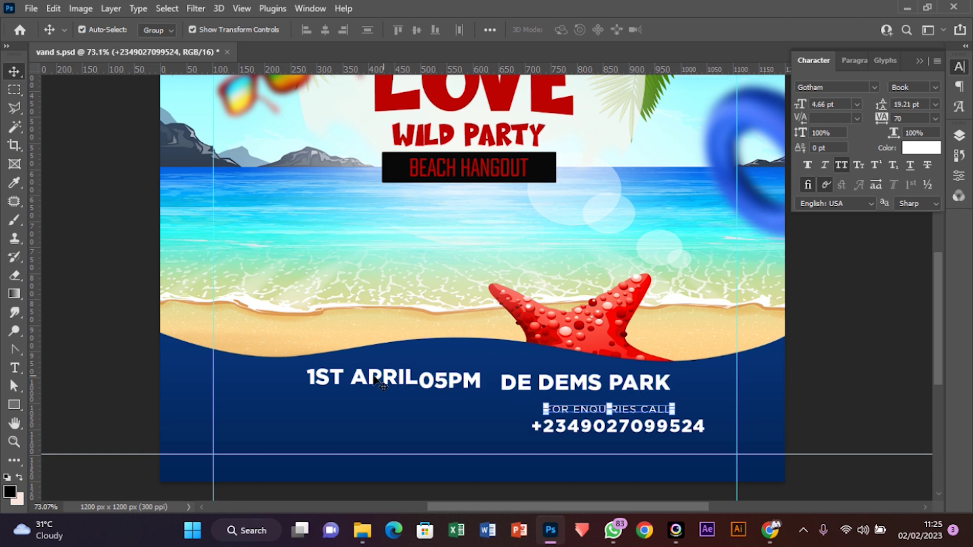
Stack 1ST APRIL over 05PM near the flyer's left margin guide and move DE DEMS PARK just below them.
drag(375, 381, 300, 394)
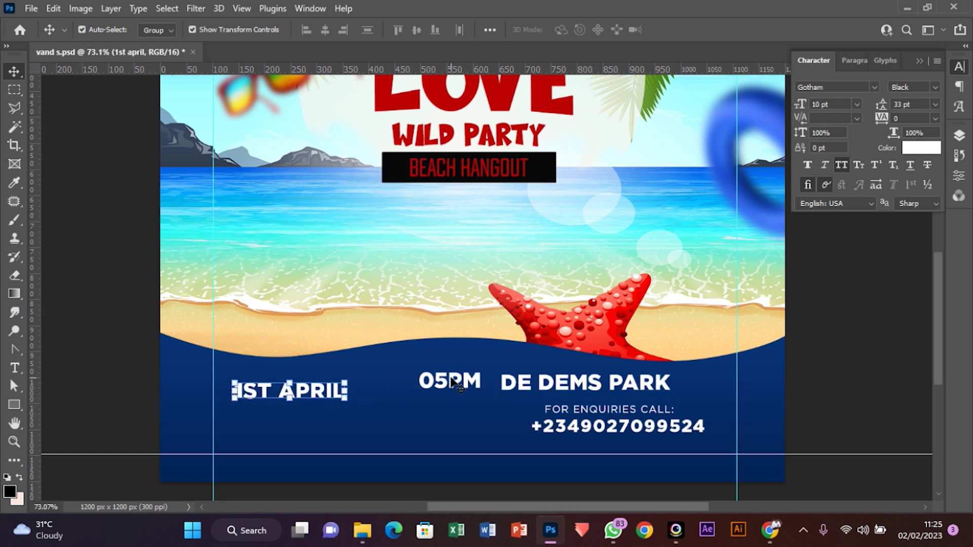
drag(453, 384, 271, 422)
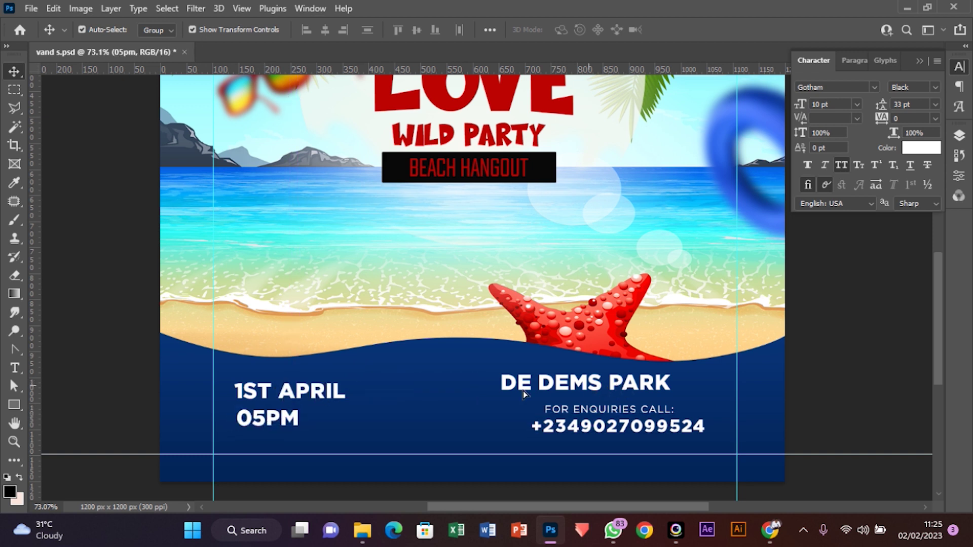
drag(524, 394, 363, 441)
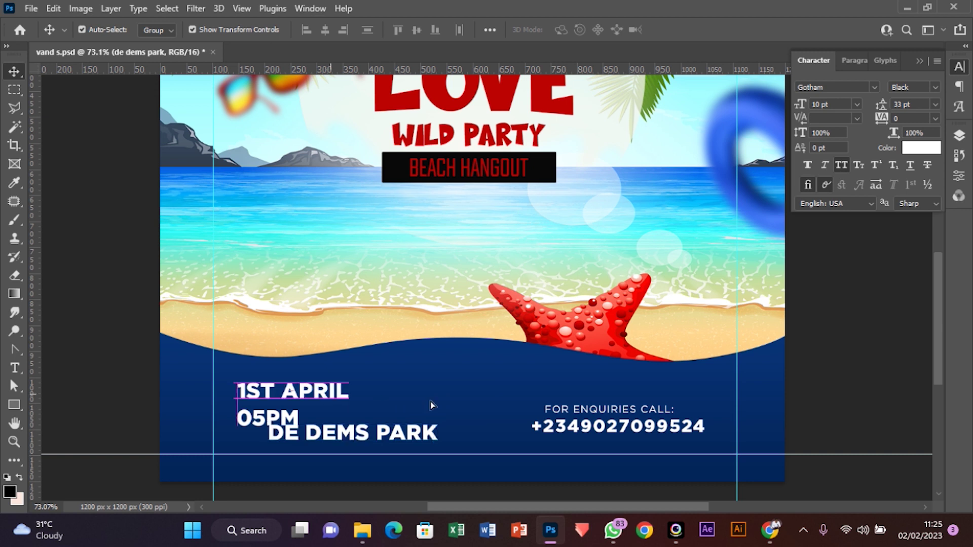
Move the date and time to the middle of the blue area and the venue to its left side.
drag(304, 391, 449, 401)
drag(283, 419, 467, 425)
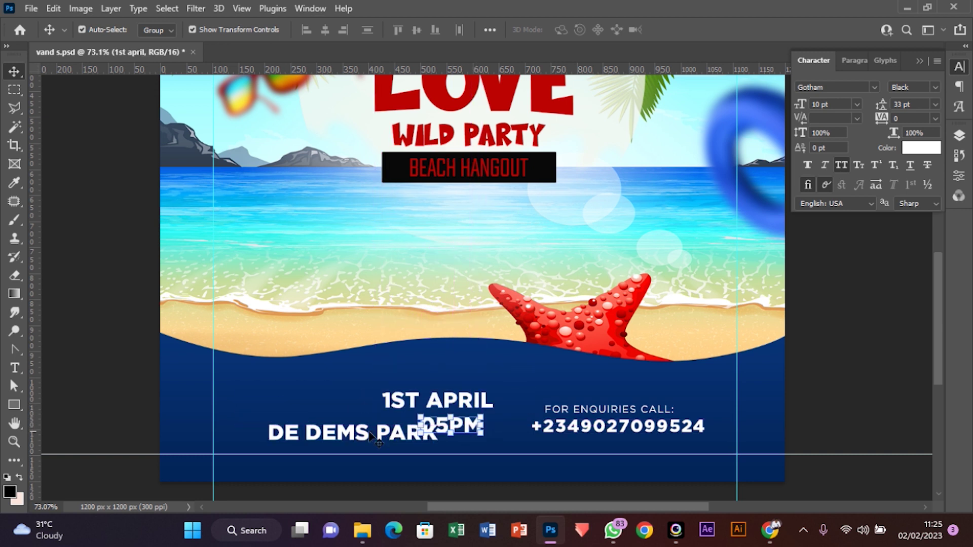
drag(373, 436, 336, 404)
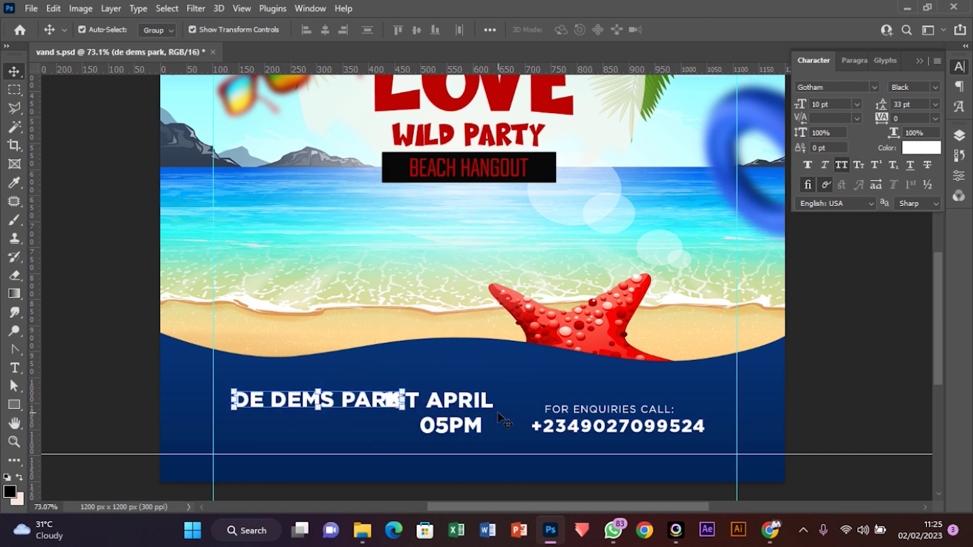
Stretch the blue wave shape upward to a height of about 371 px and apply the transform.
scroll(552, 416, down, 2)
click(572, 345)
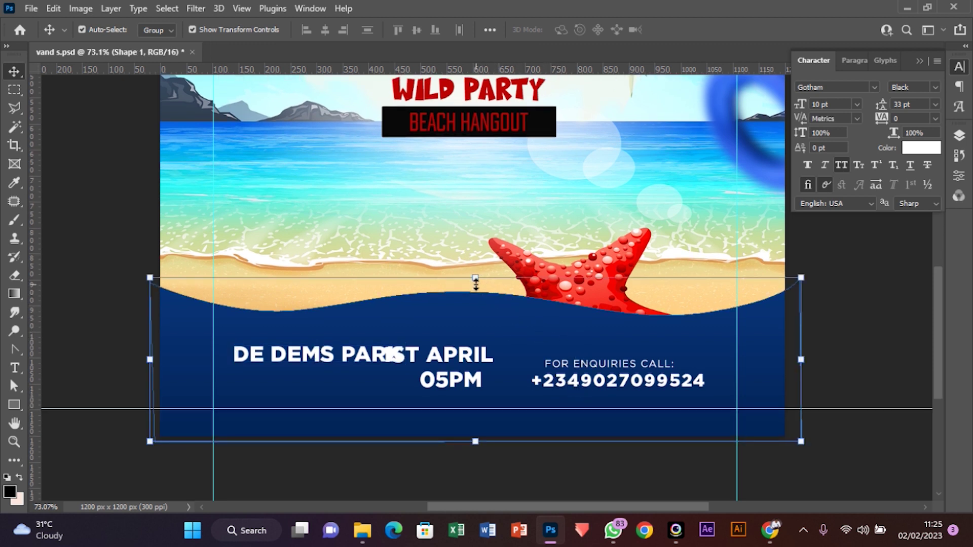
drag(475, 282, 485, 250)
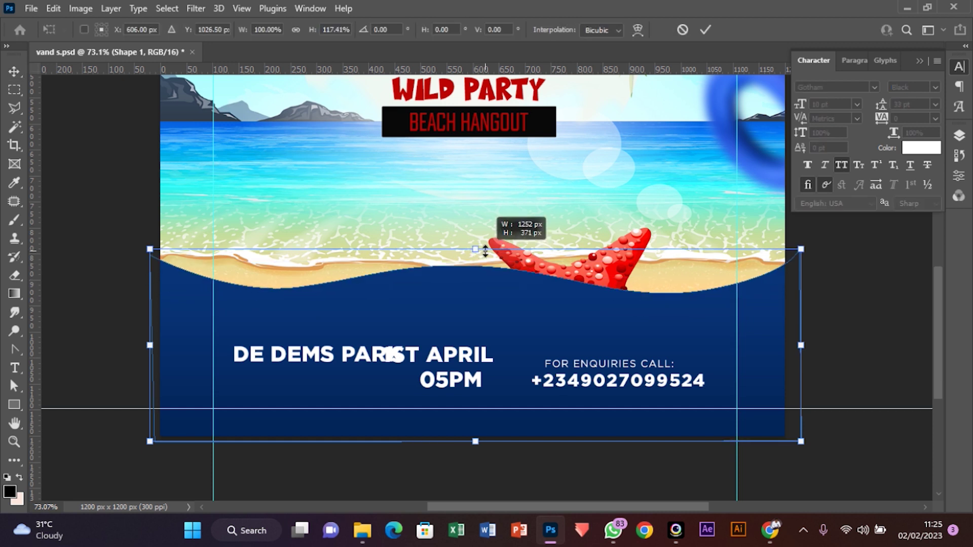
key(Return)
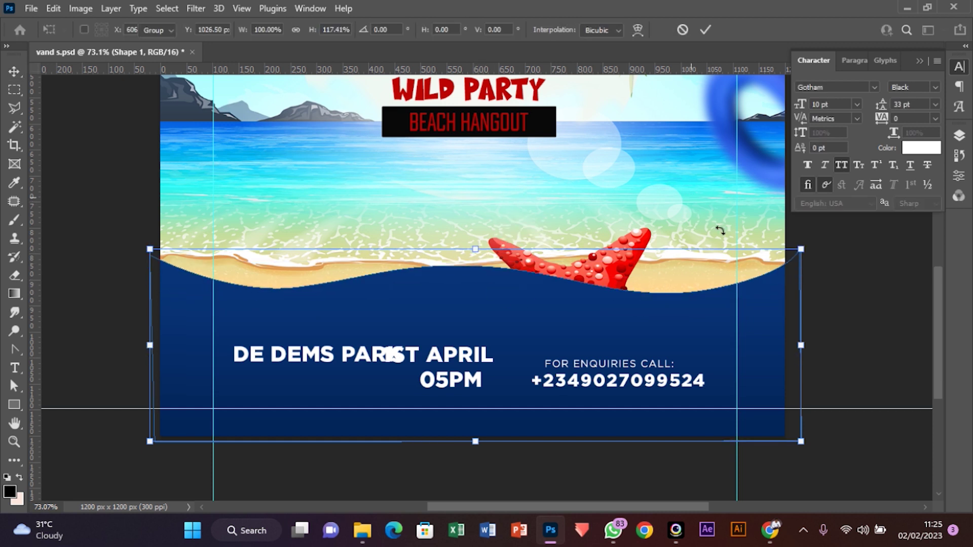
scroll(616, 324, down, 5)
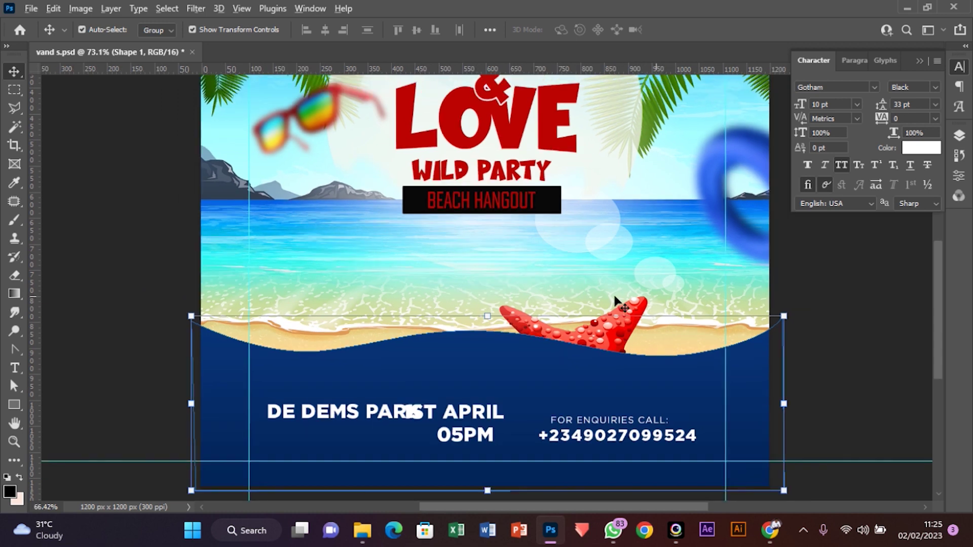
scroll(618, 358, up, 4)
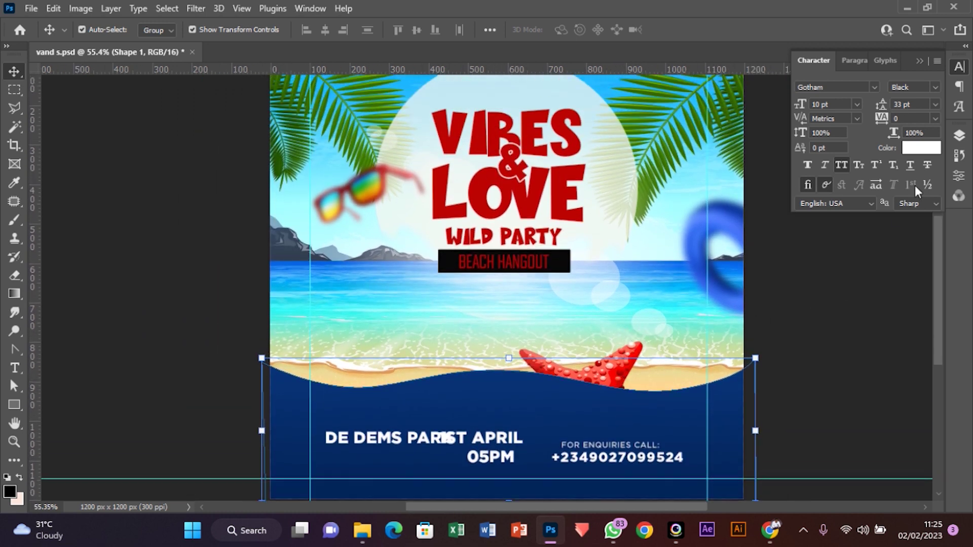
Hide the Shape 1 wave layer and show the 266 copy background layer.
click(958, 135)
scroll(870, 385, down, 4)
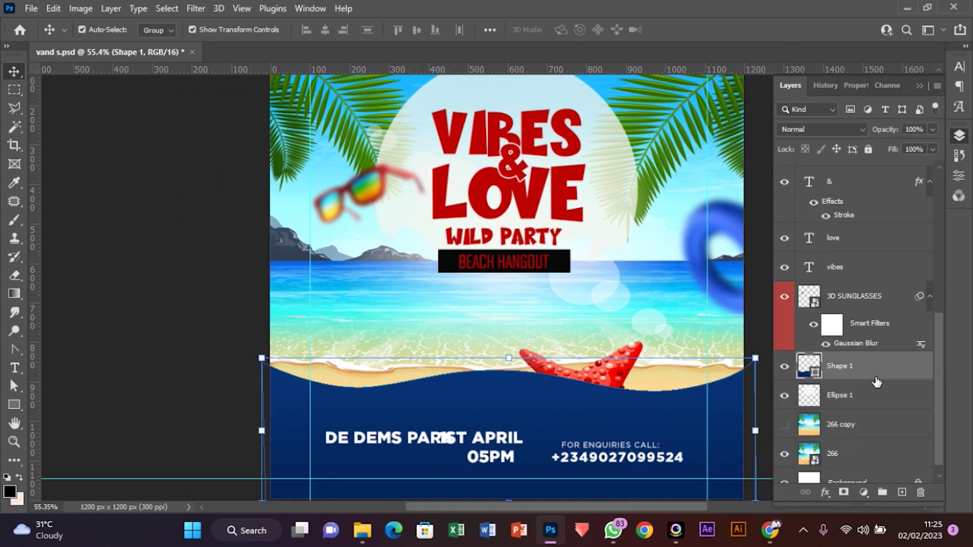
click(784, 352)
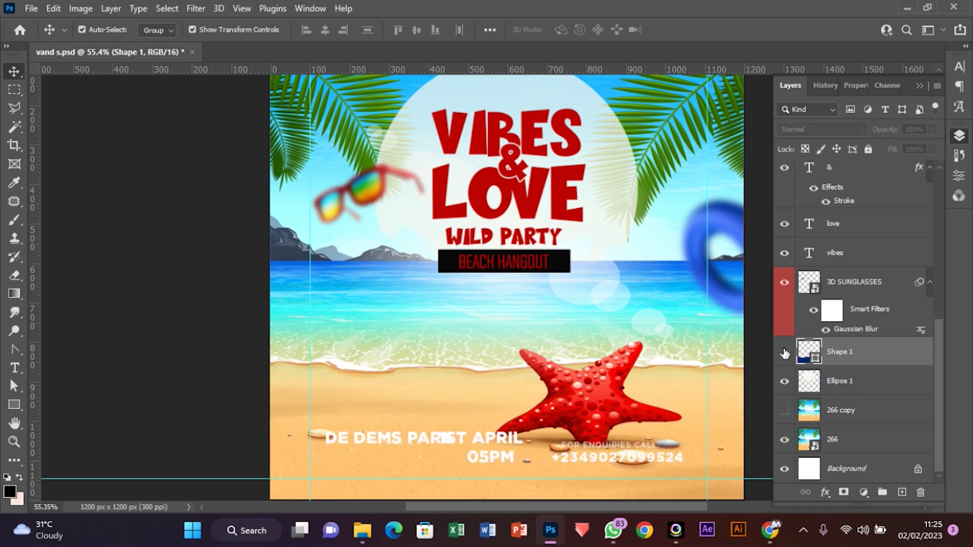
click(785, 411)
Move the enquiries line and phone number up to the right margin guide, with the date and time raised beside them.
scroll(547, 464, down, 1)
click(611, 413)
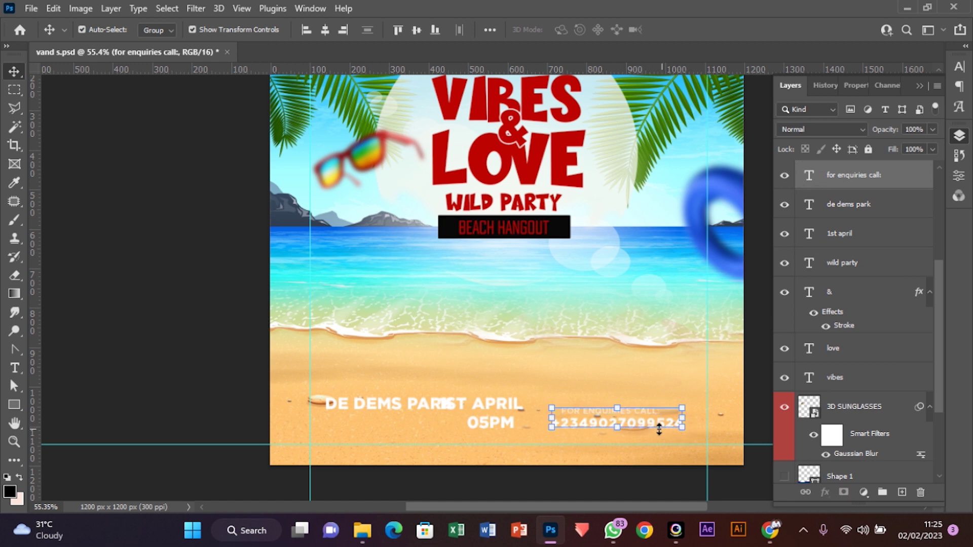
drag(649, 421, 667, 408)
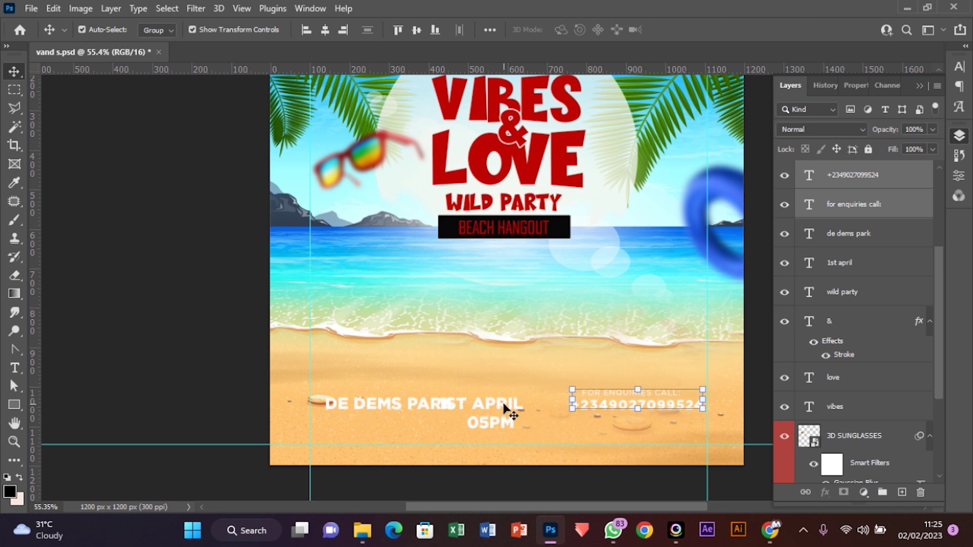
drag(504, 406, 536, 392)
mouse_move(501, 430)
mouse_down()
mouse_move(493, 420)
mouse_move(503, 407)
mouse_move(510, 415)
mouse_up()
Change the text color of the enquiries line and the phone number to black (000000).
click(657, 394)
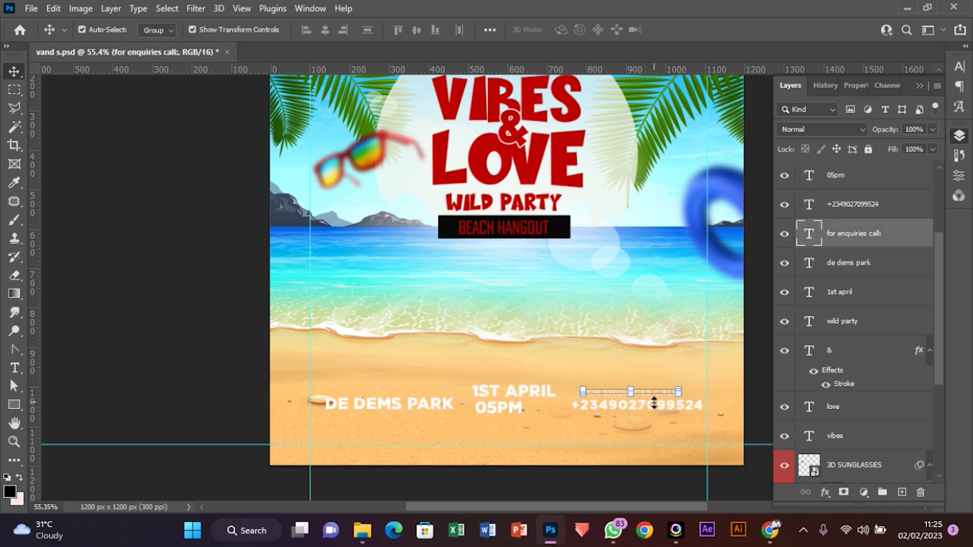
shift+click(698, 409)
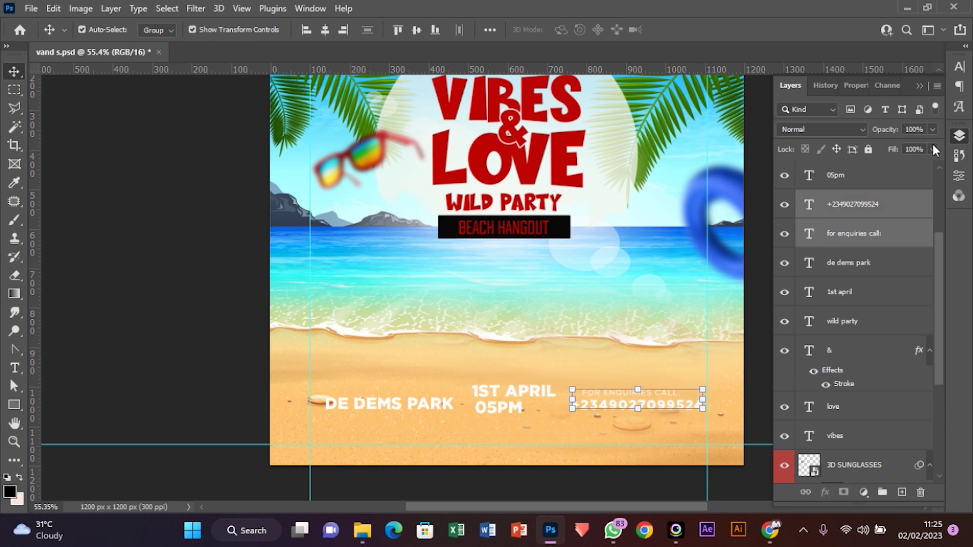
click(968, 68)
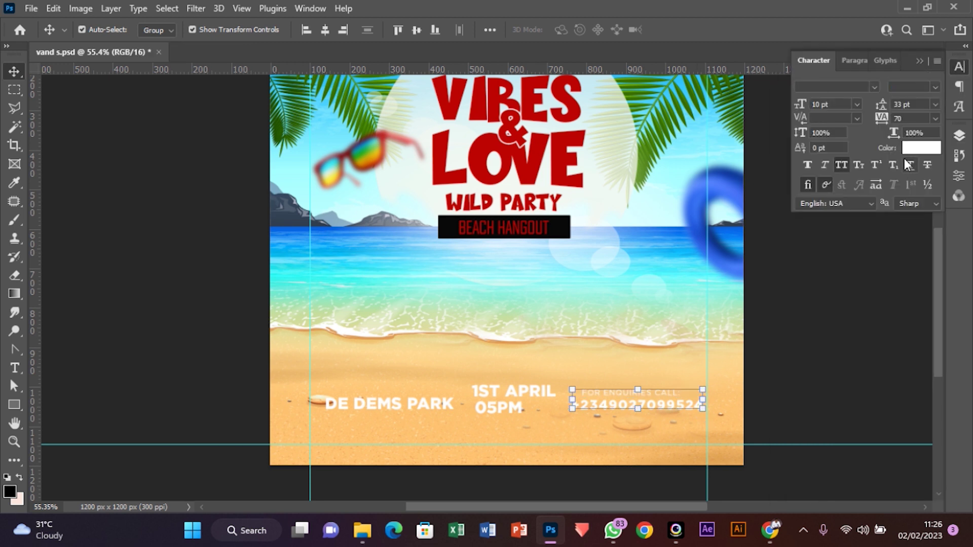
click(920, 148)
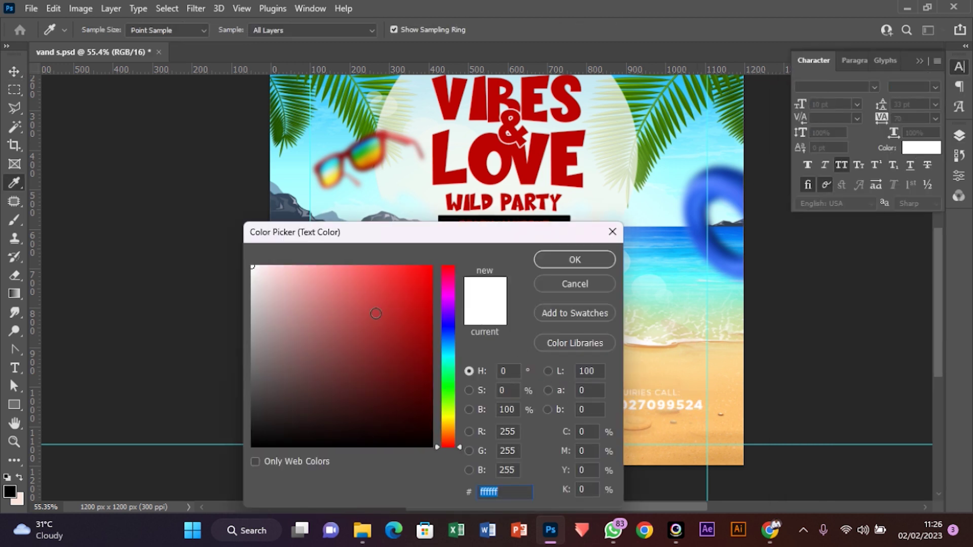
drag(303, 412, 223, 443)
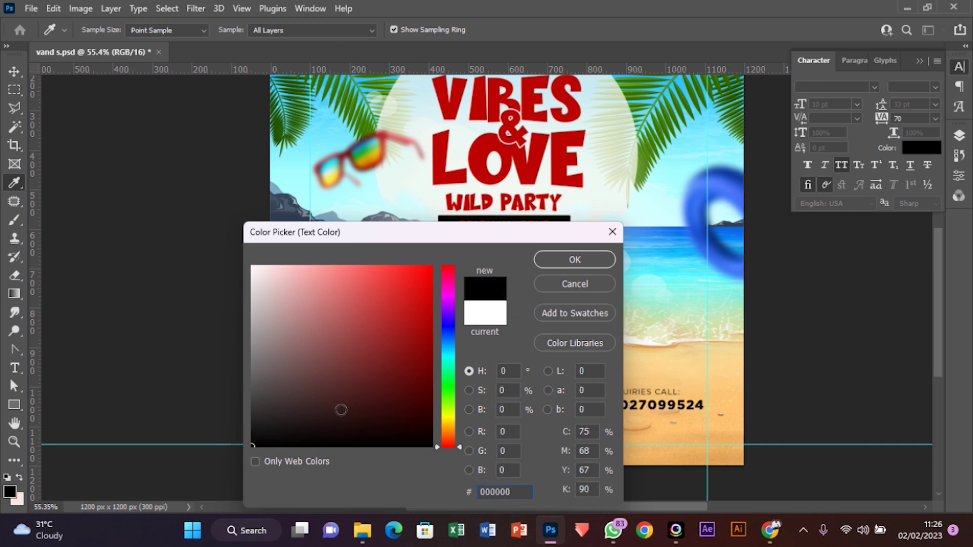
click(562, 257)
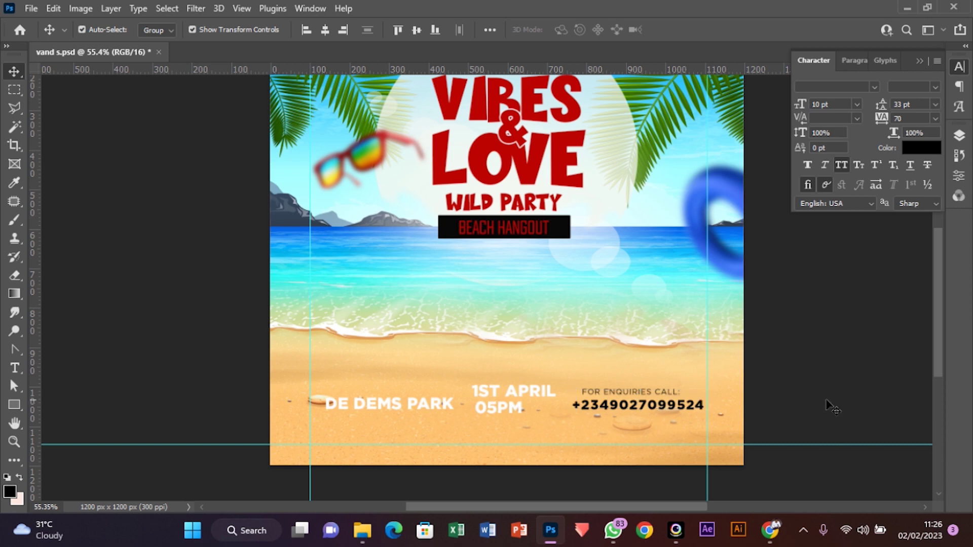
Stack DE DEMS PARK, 1ST APRIL and 05PM as left-aligned lines on the sand beside the left margin guide.
scroll(504, 423, up, 3)
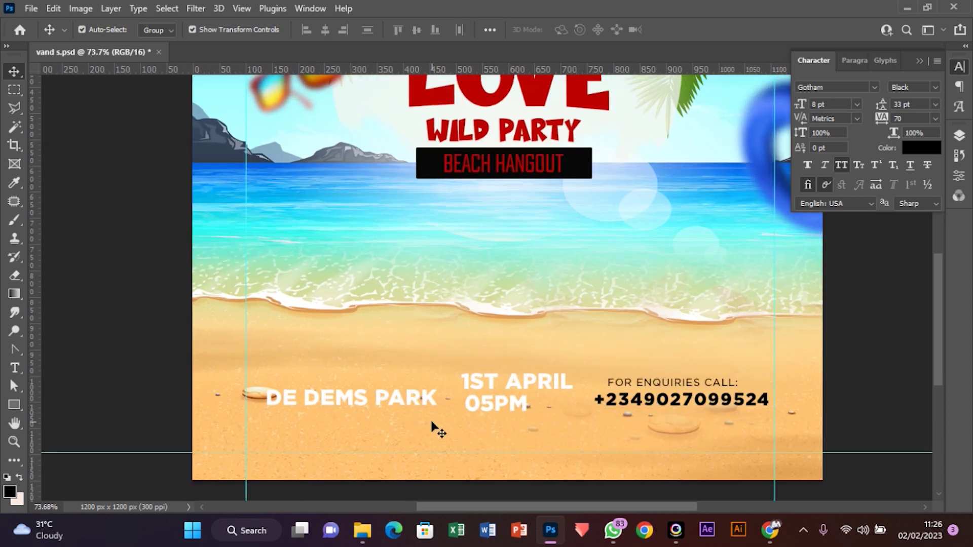
scroll(434, 380, down, 2)
drag(392, 365, 380, 333)
drag(489, 355, 280, 365)
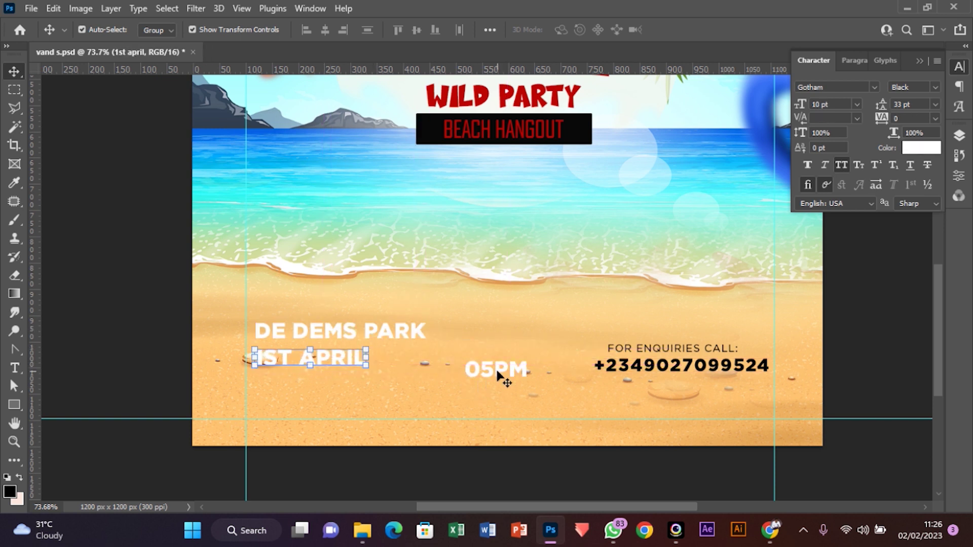
drag(502, 374, 285, 382)
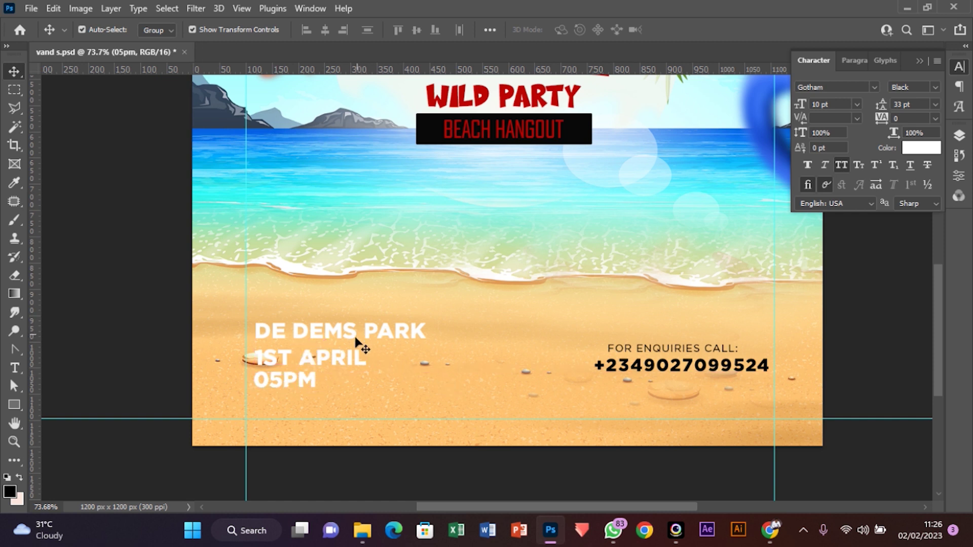
Select the venue, date and time lines together and shift them slightly right and down, away from the margin guide.
shift+click(329, 358)
shift+click(291, 372)
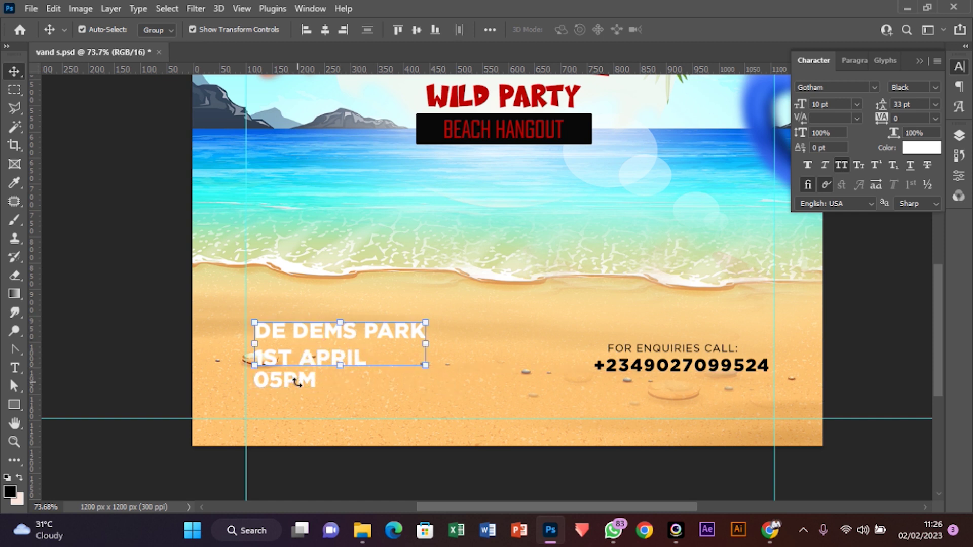
shift+click(286, 379)
mouse_move(287, 379)
mouse_down()
mouse_move(319, 384)
mouse_move(287, 379)
mouse_up()
Move the enquiries line and phone number together to the left and slightly up, toward the venue details.
click(671, 355)
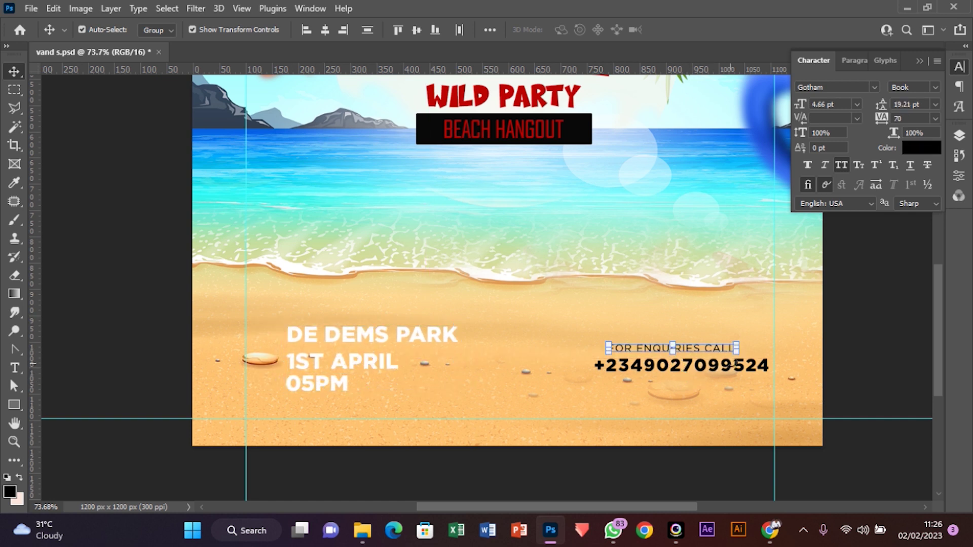
shift+click(677, 372)
drag(677, 372, 621, 363)
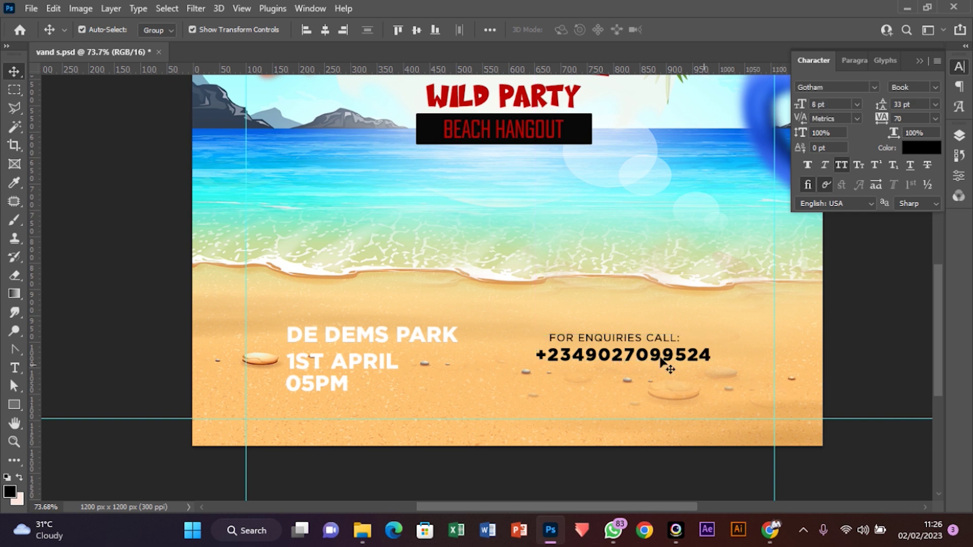
Break the phone number text into two lines after its sixth digit and commit the edit.
double_click(652, 360)
click(639, 360)
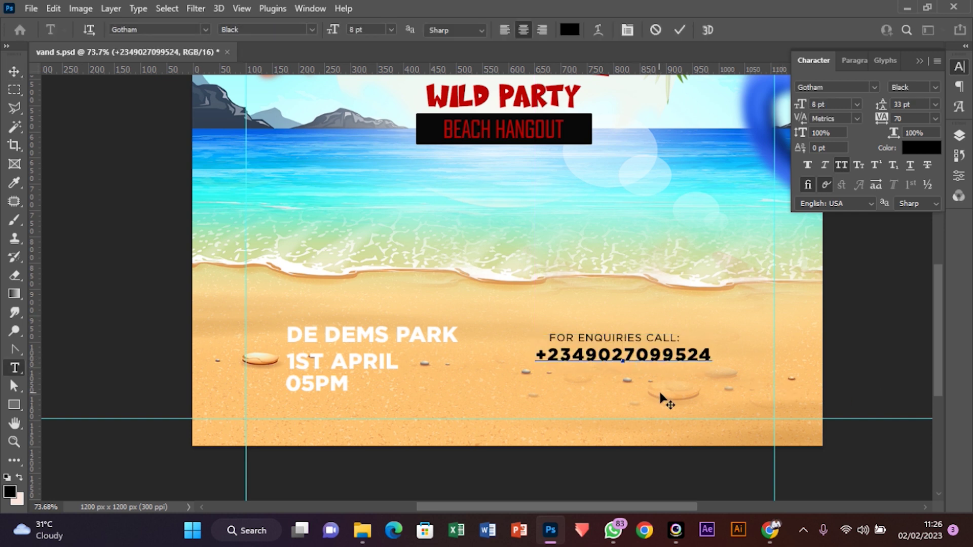
key(Return)
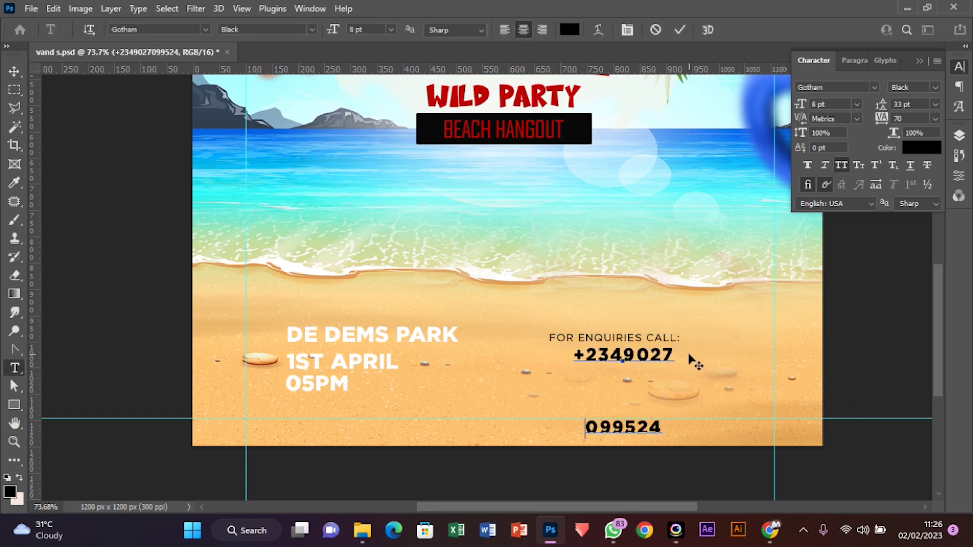
key(BackSpace)
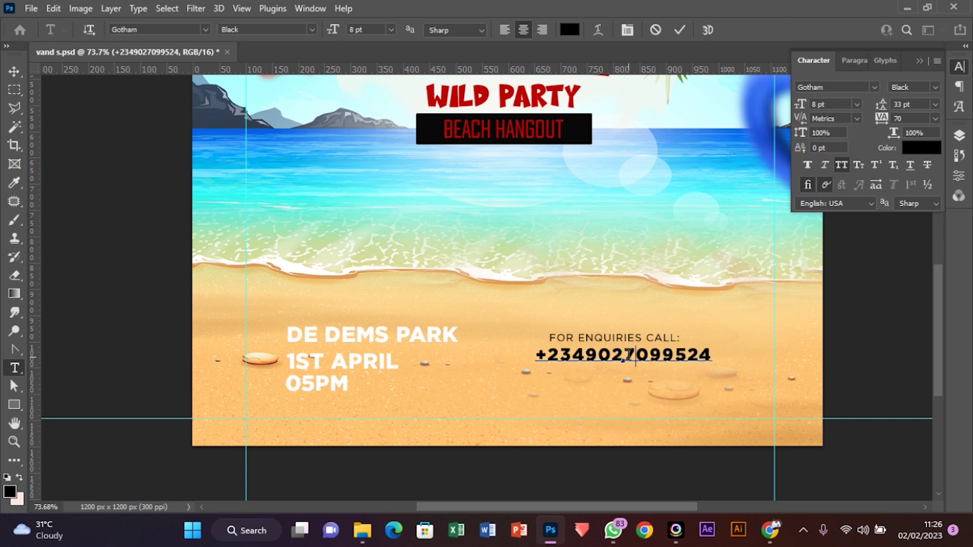
key(Return)
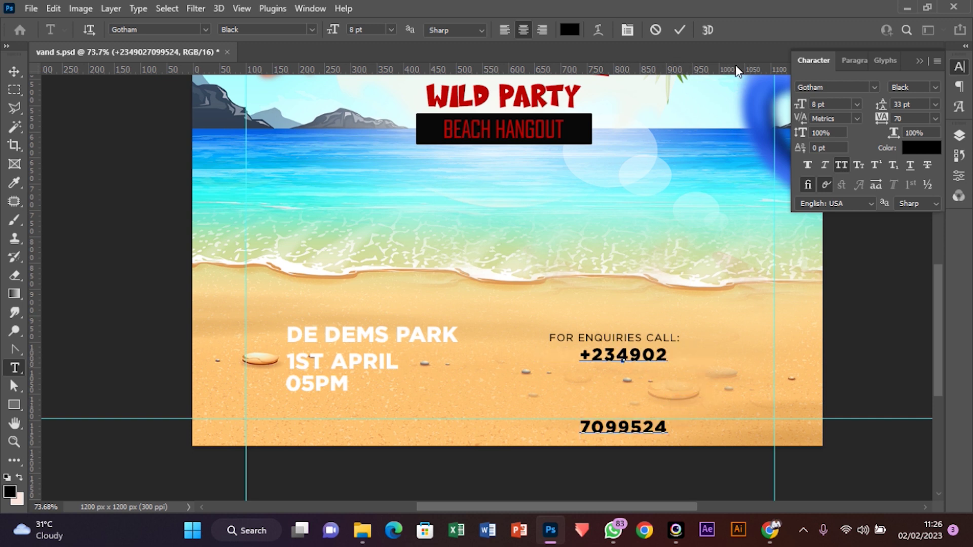
click(675, 33)
key(v)
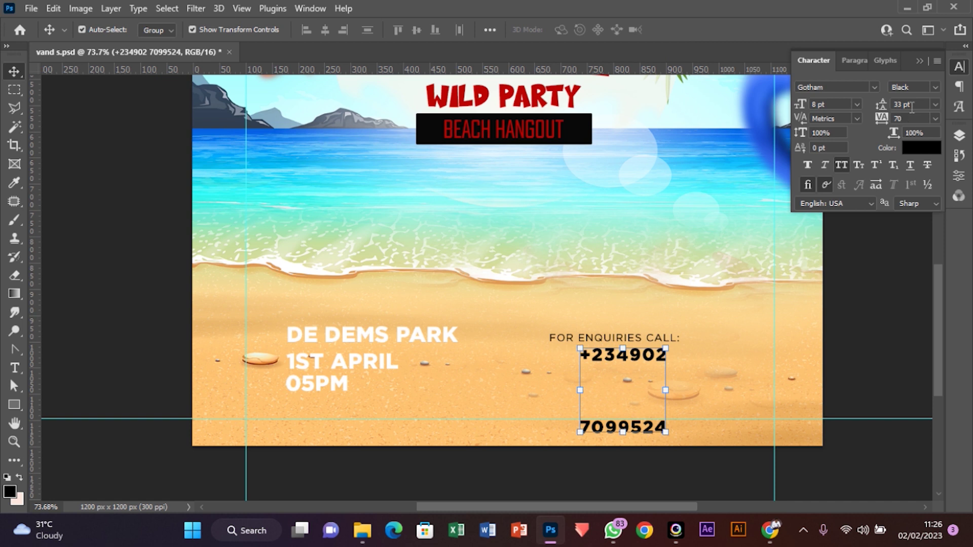
Set the two-line phone number's leading to 7 pt and tracking to 0, and the DE DEMS PARK line's leading to 10 pt.
click(907, 104)
text(7)
key(Return)
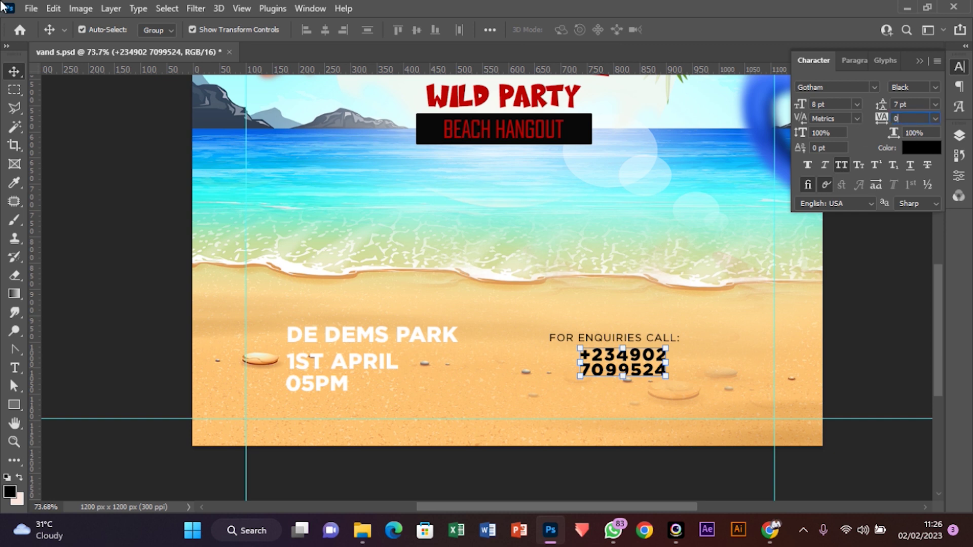
text(0)
key(Return)
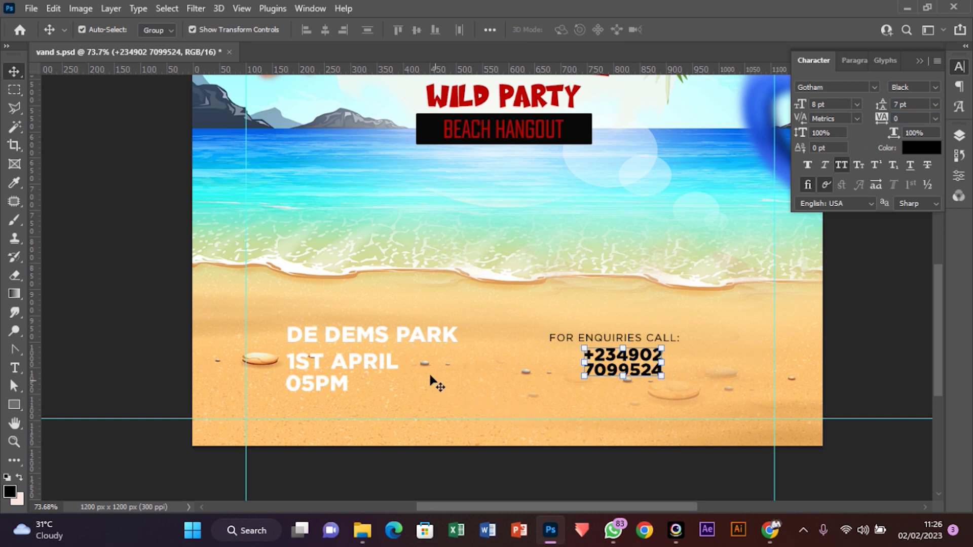
click(364, 336)
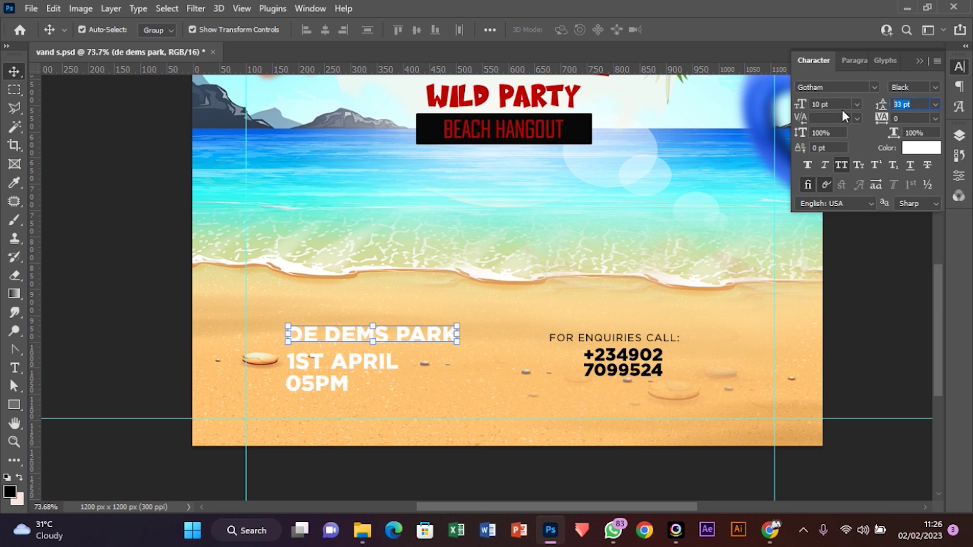
click(875, 348)
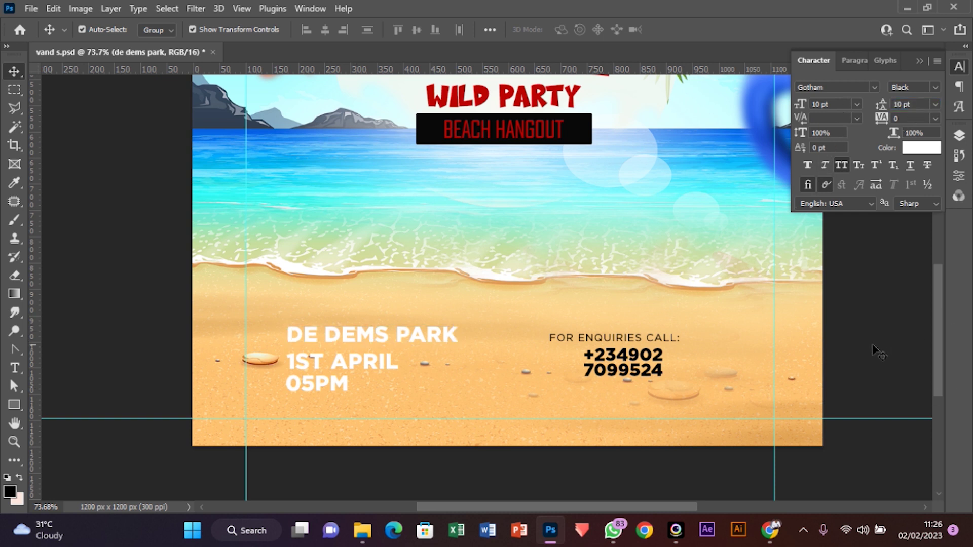
Scale the phone number up to about 151% and shrink the enquiries line above it to fit its width.
drag(646, 379, 626, 384)
key(ctrl+t)
drag(696, 405, 652, 387)
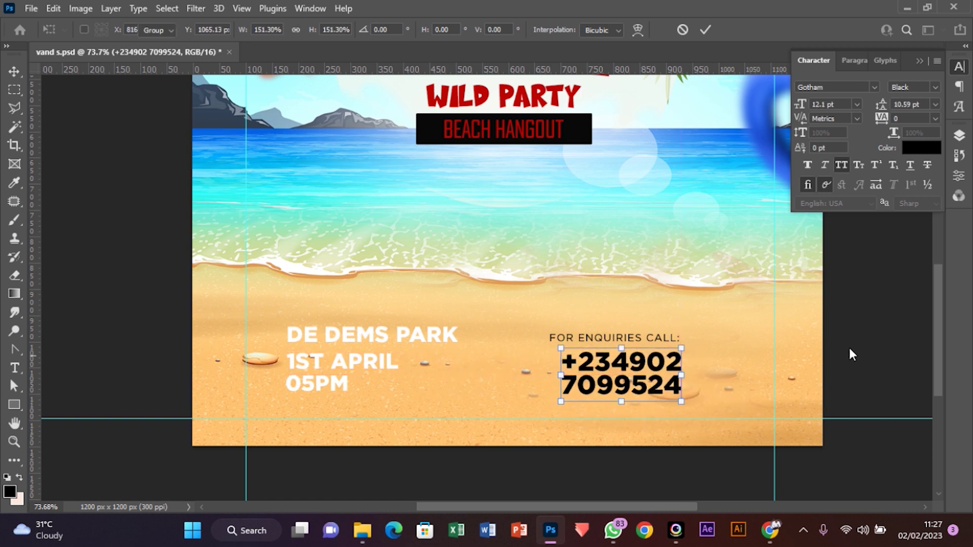
key(Return)
mouse_move(680, 345)
mouse_down()
mouse_move(695, 349)
mouse_move(676, 334)
mouse_up()
key(Return)
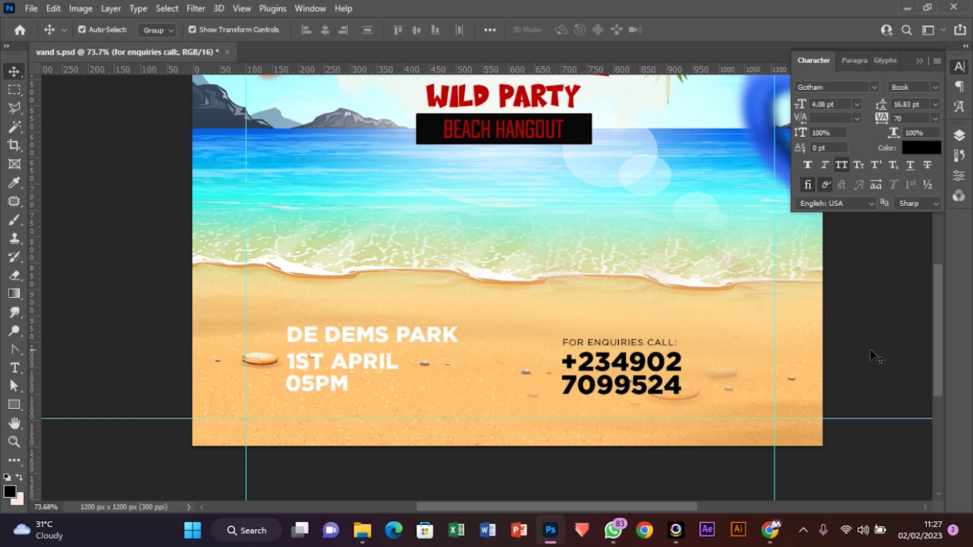
Select the enquiries line and phone number together and convert them into a single smart object.
scroll(699, 411, up, 2)
scroll(581, 400, down, 3)
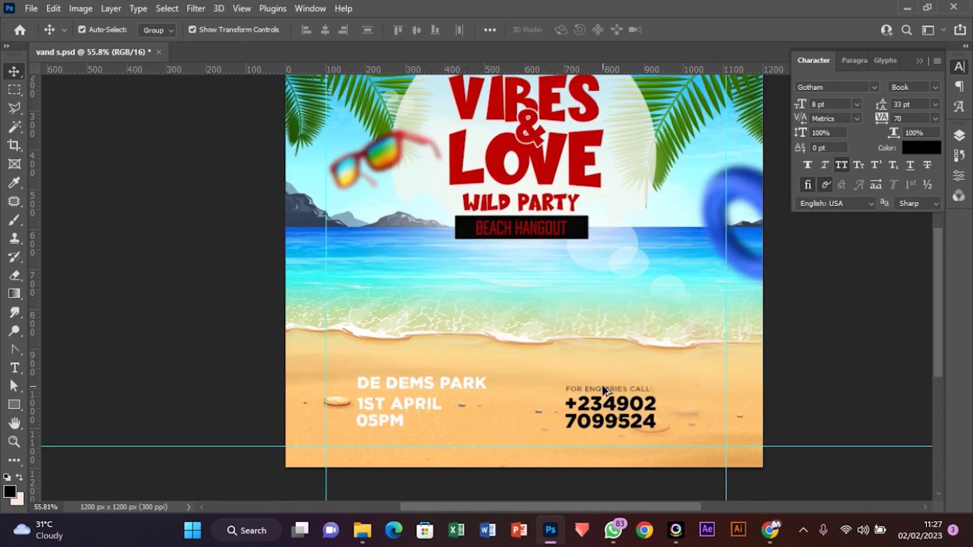
scroll(575, 374, down, 2)
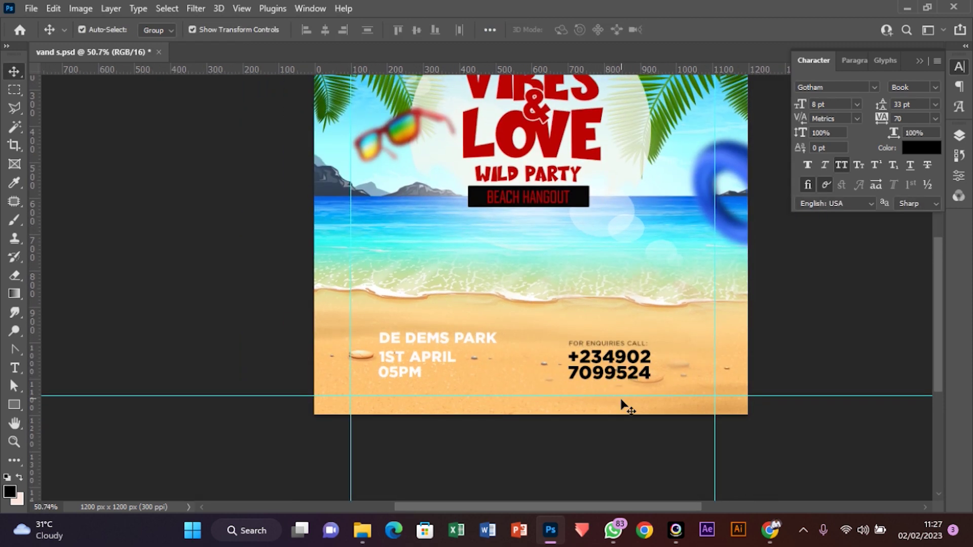
scroll(622, 394, up, 1)
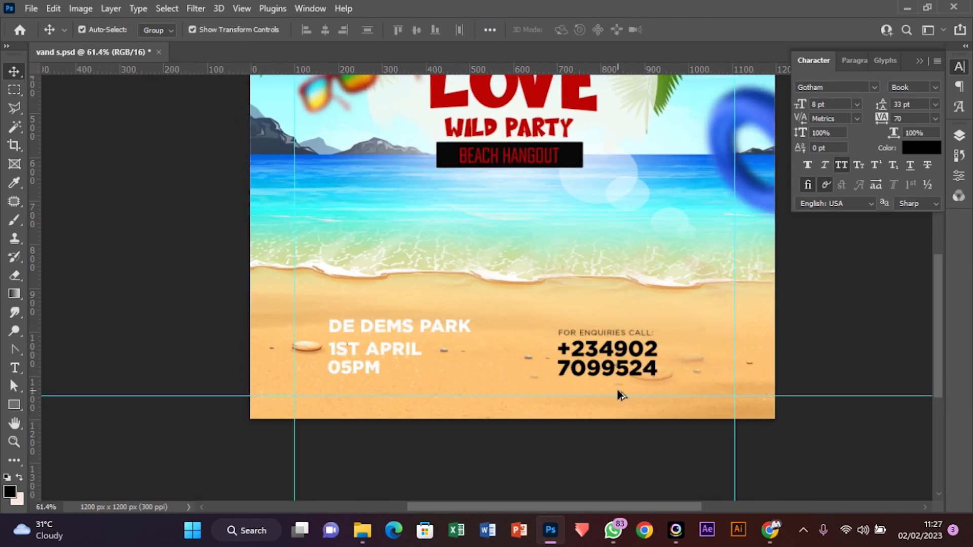
click(628, 336)
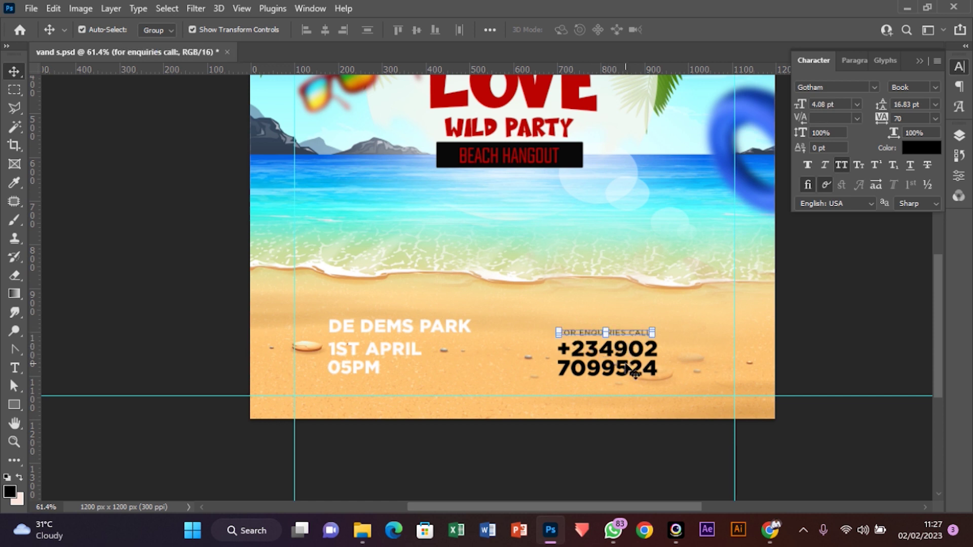
shift+click(630, 368)
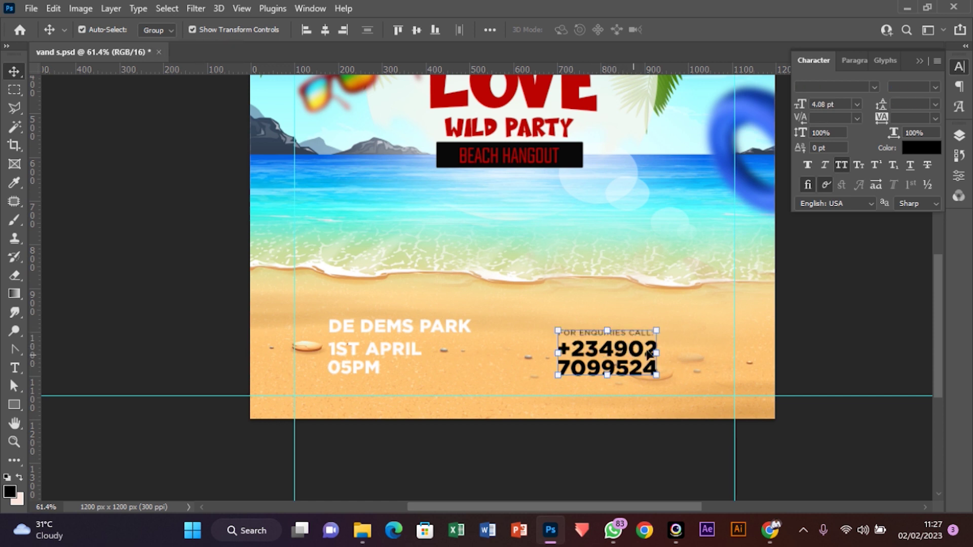
click(959, 135)
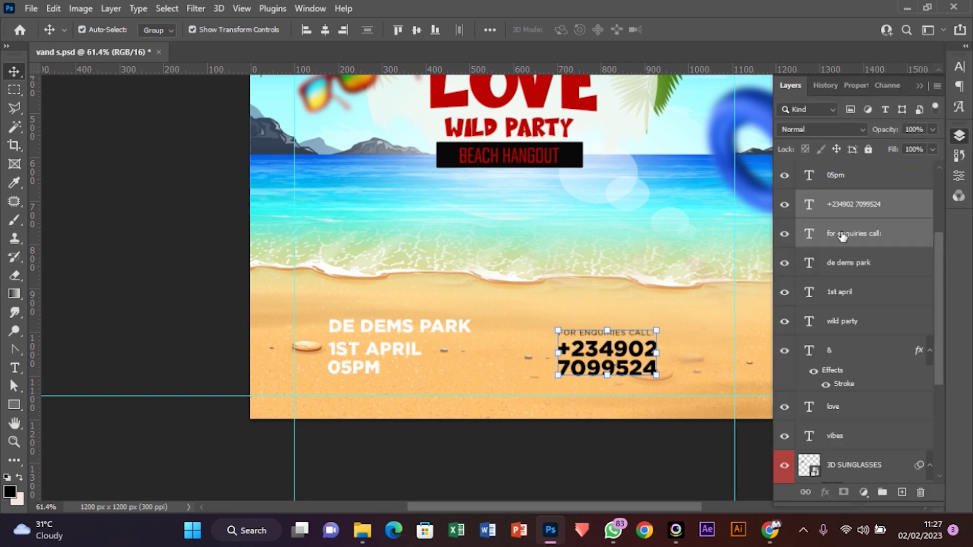
right_click(854, 233)
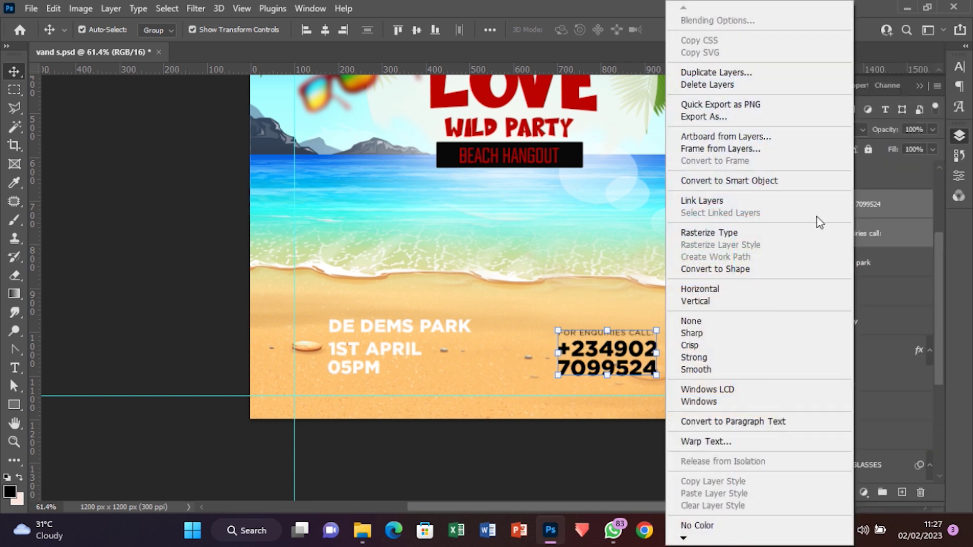
click(767, 188)
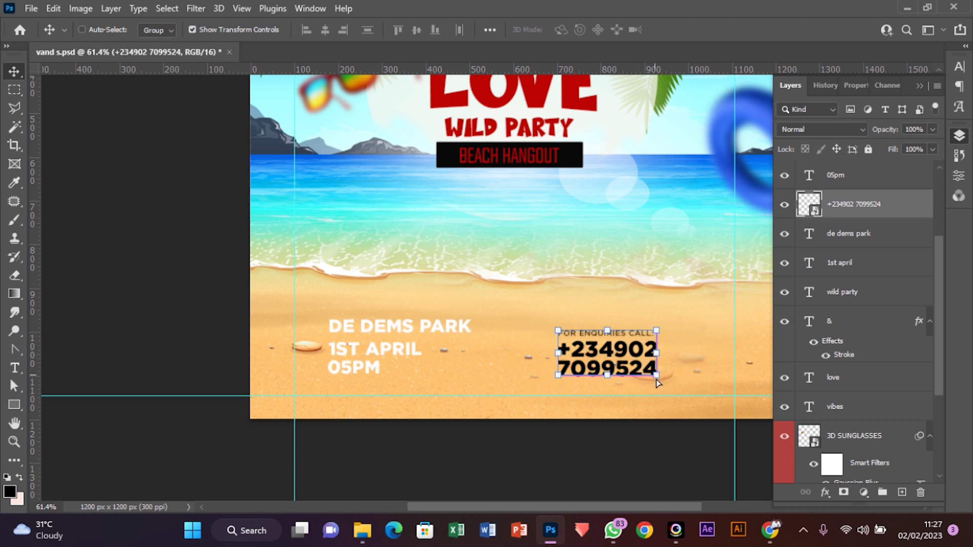
Distort the contact smart object into a perspective shape with a wider base and shift it right and slightly up.
drag(656, 382, 679, 387)
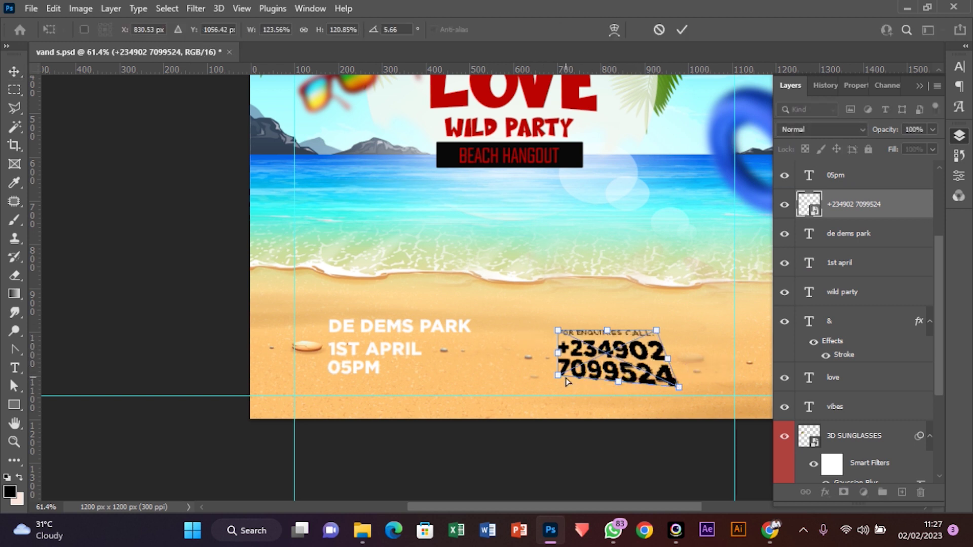
drag(558, 383, 547, 386)
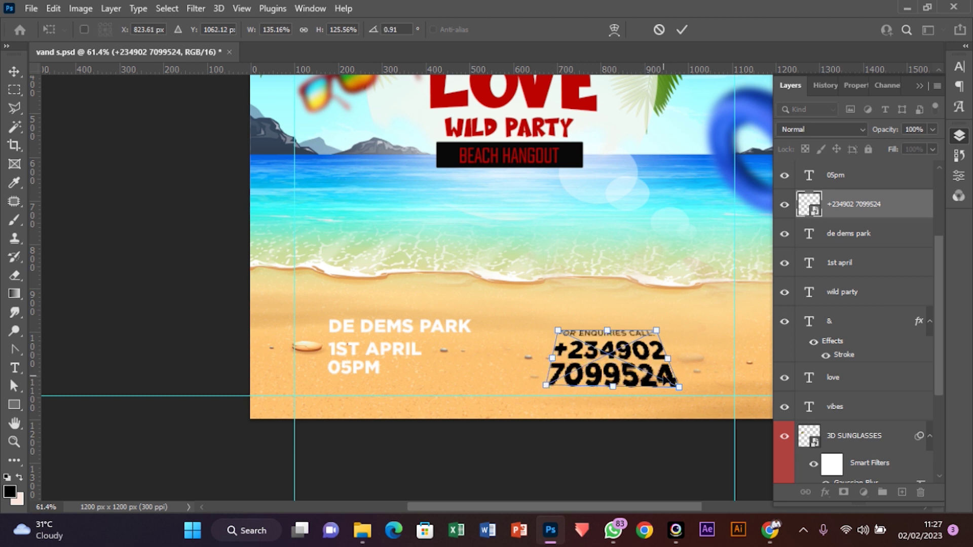
drag(679, 388, 679, 358)
key(Return)
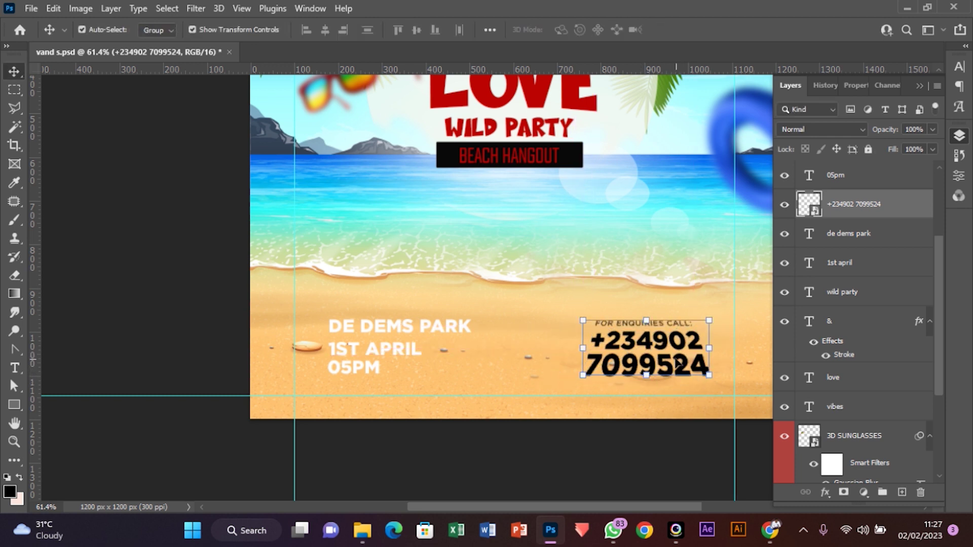
Set the contact smart object's blend mode to Overlay and duplicate its layer.
click(835, 131)
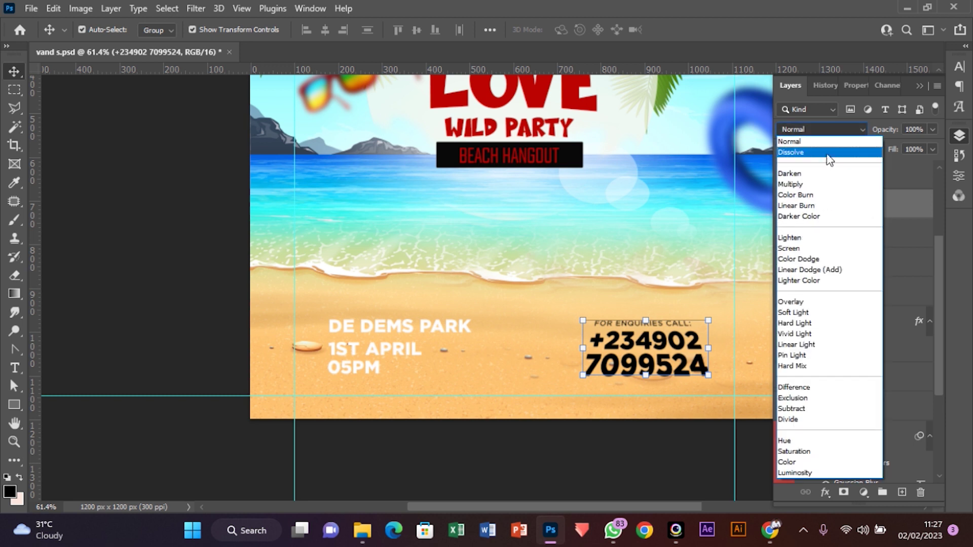
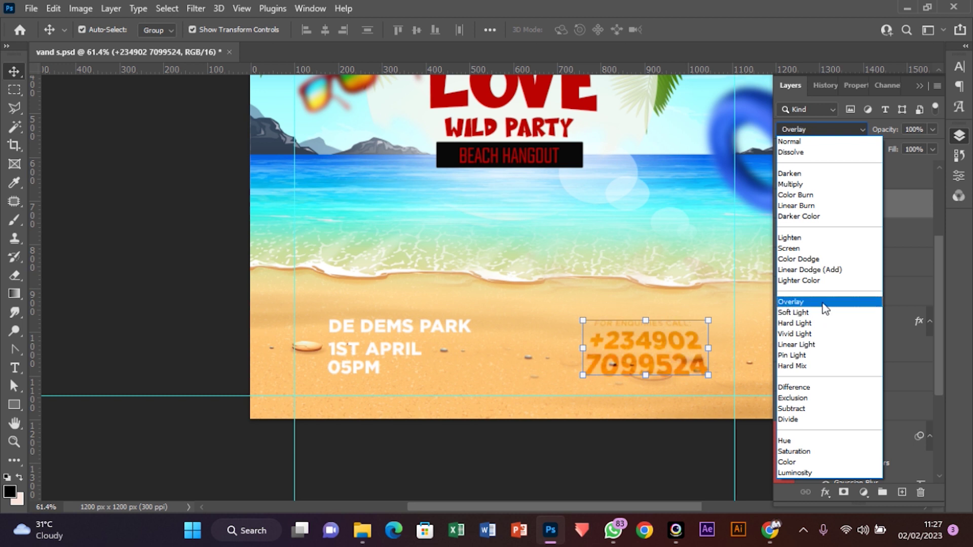
click(824, 304)
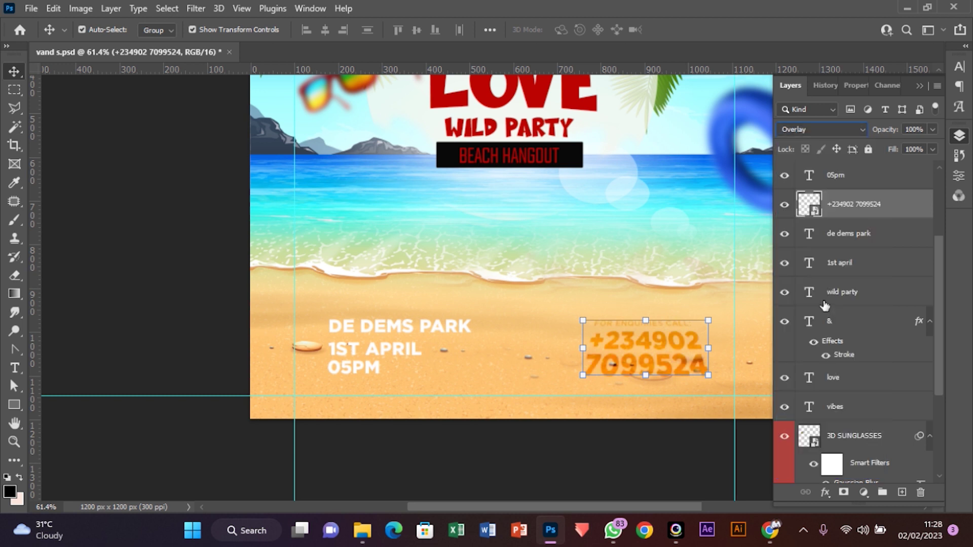
key(ctrl+j)
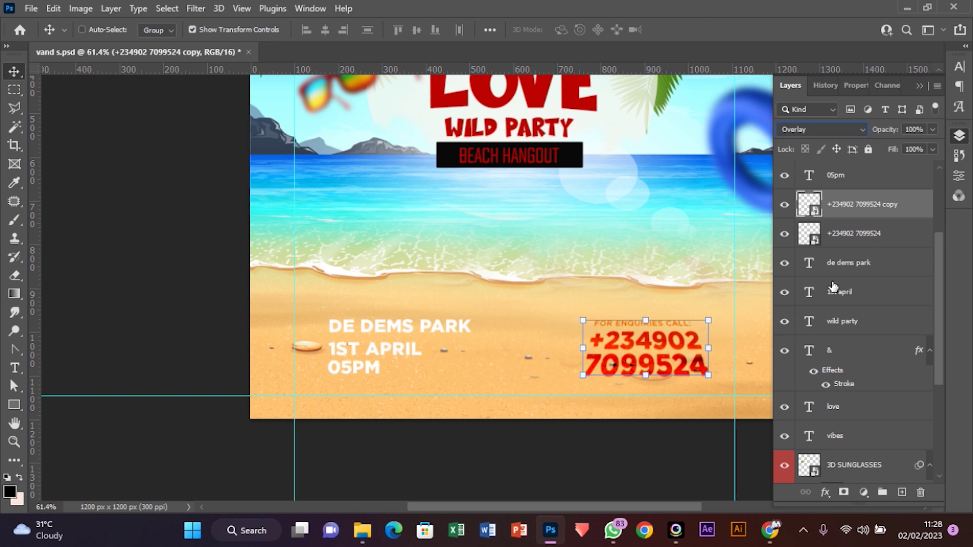
key(ctrl)
drag(708, 376, 754, 365)
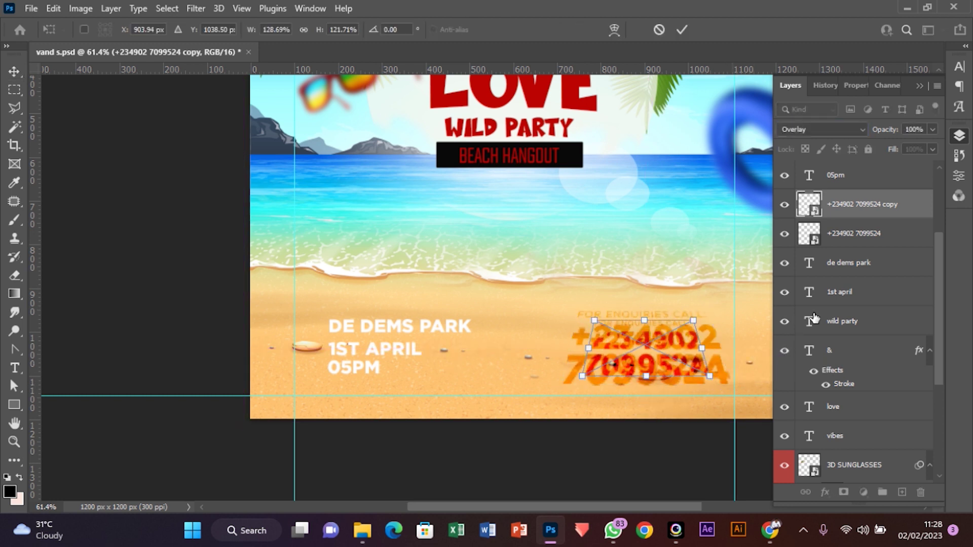
key(Escape)
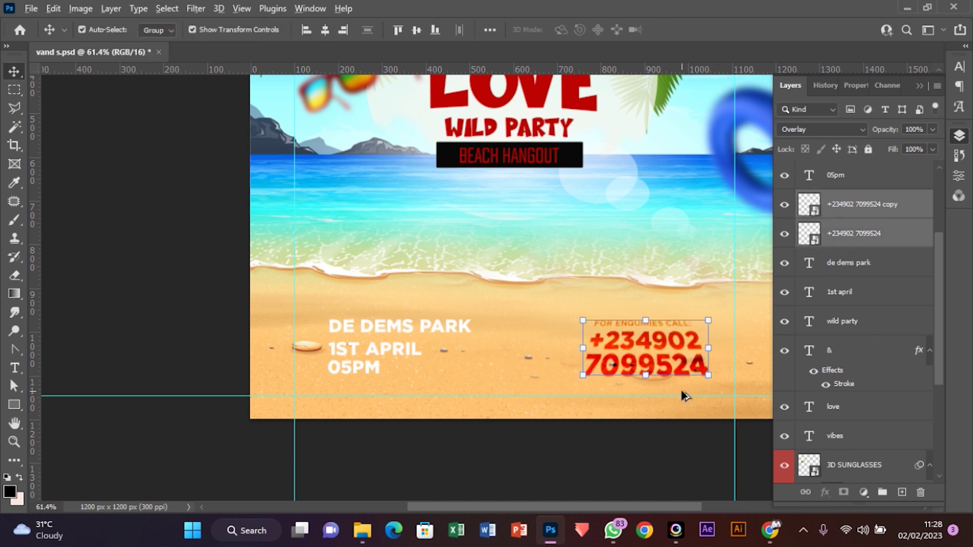
Enlarge both contact smart object layers together to about 129% and pull their upper corners inward into a perspective taper.
mouse_move(710, 377)
mouse_down()
mouse_move(744, 374)
mouse_move(723, 388)
mouse_move(719, 348)
mouse_move(695, 375)
mouse_up()
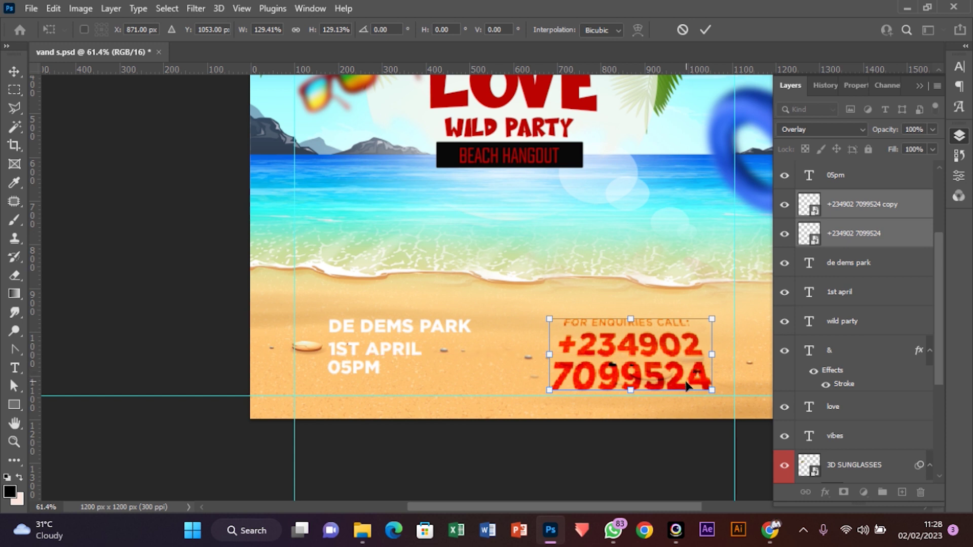
key(Return)
click(711, 318)
drag(705, 322, 702, 322)
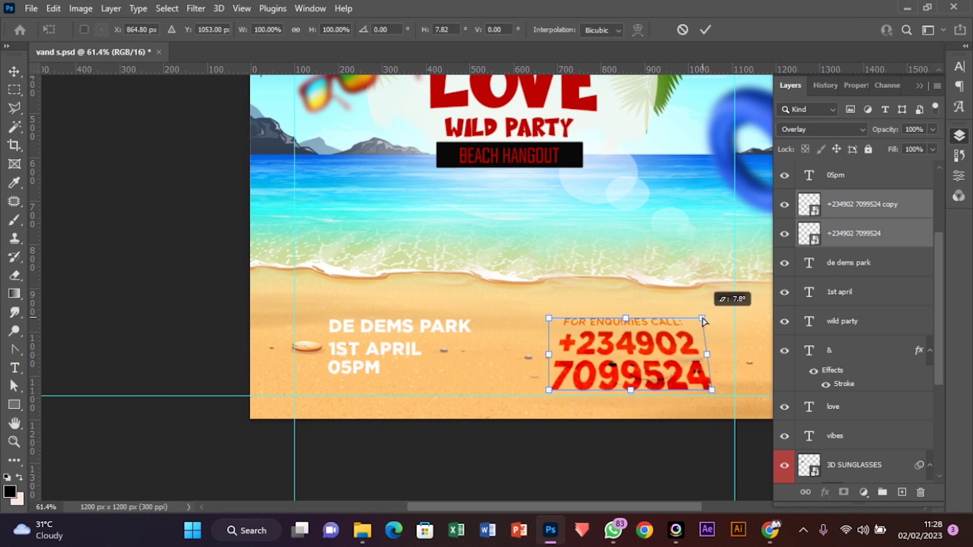
drag(556, 318, 561, 323)
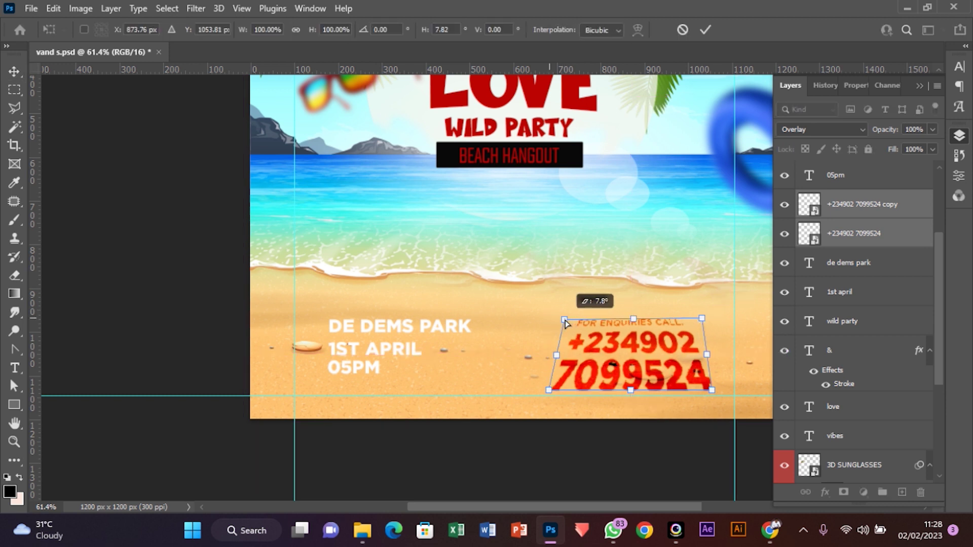
drag(566, 323, 565, 321)
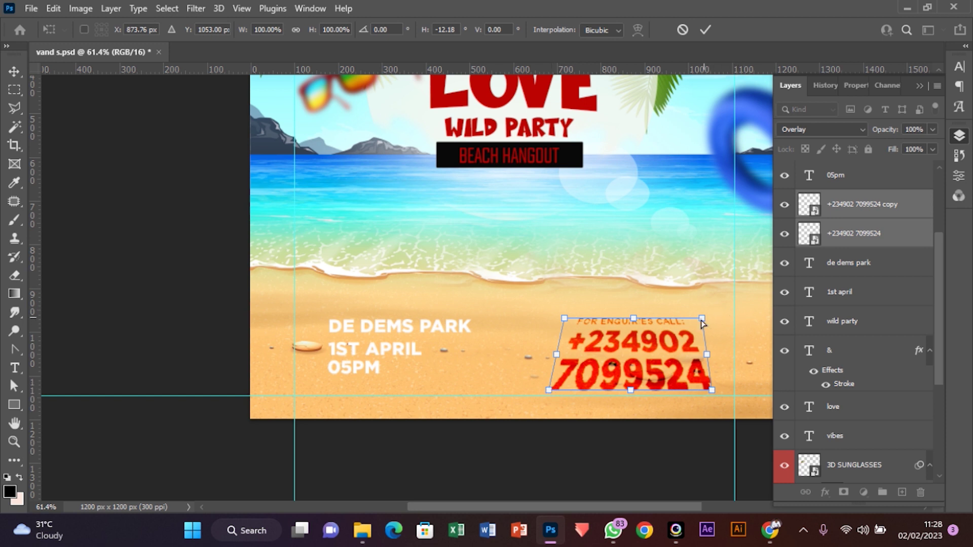
drag(703, 322, 700, 324)
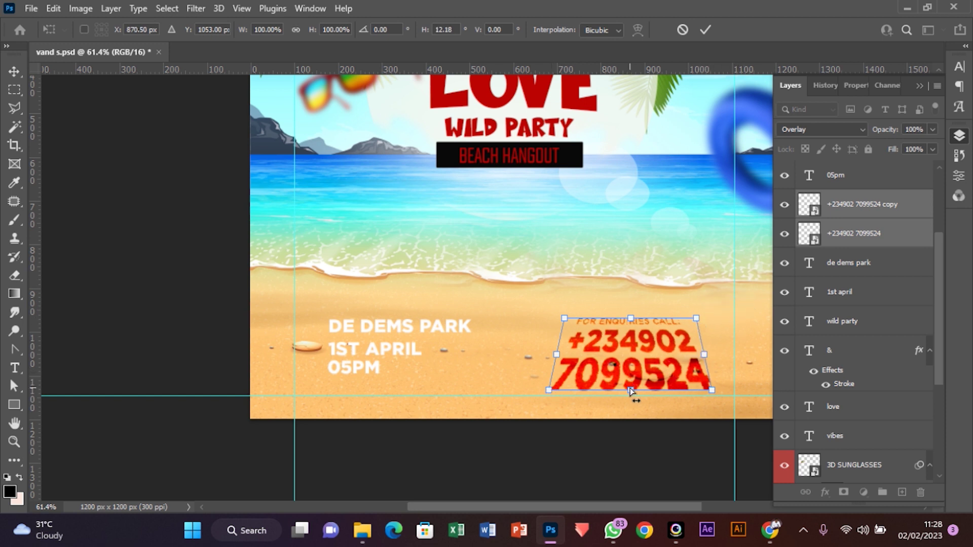
Pull the lower corners of both contact layers inward, reduce their height to about 85%, and commit the transform.
mouse_move(630, 390)
mouse_down()
mouse_move(631, 368)
mouse_move(629, 385)
mouse_up()
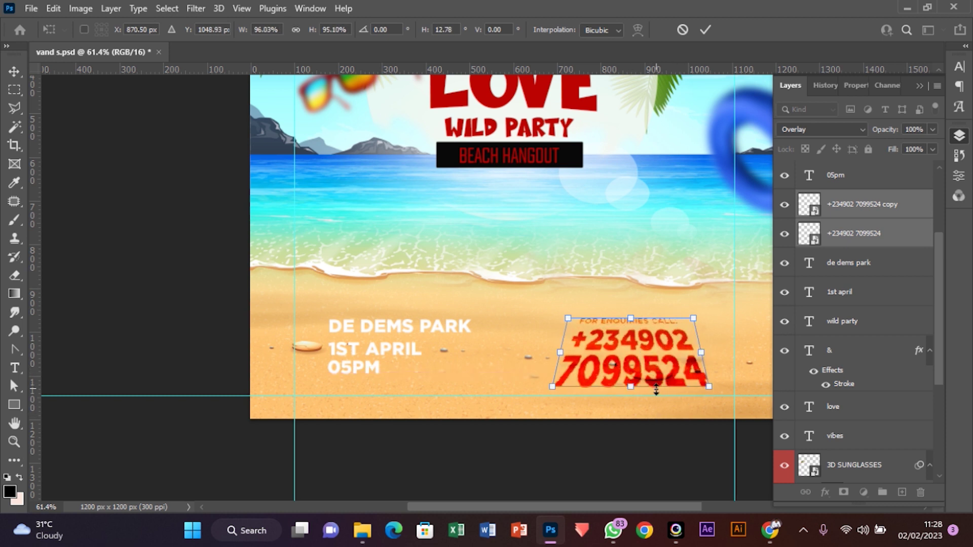
drag(710, 384, 701, 384)
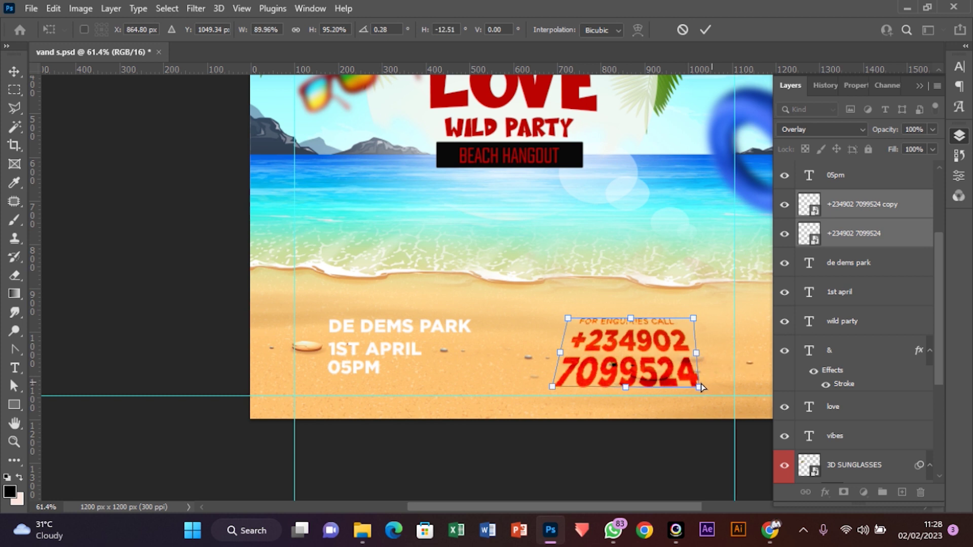
drag(554, 387, 561, 386)
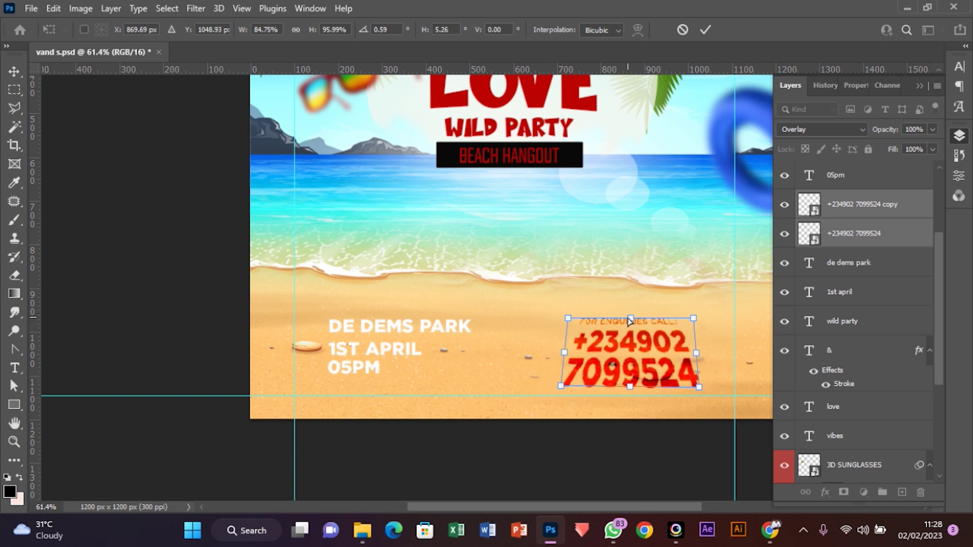
drag(630, 318, 632, 327)
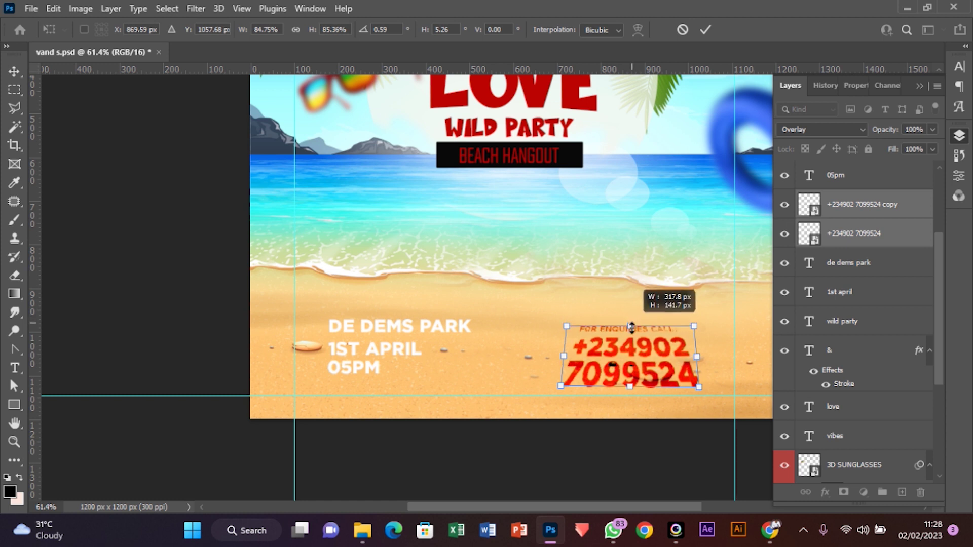
key(Return)
Select both contact smart object layers and move them slightly left and down onto the bottom margin guide.
drag(648, 381, 654, 365)
key(ctrl+z)
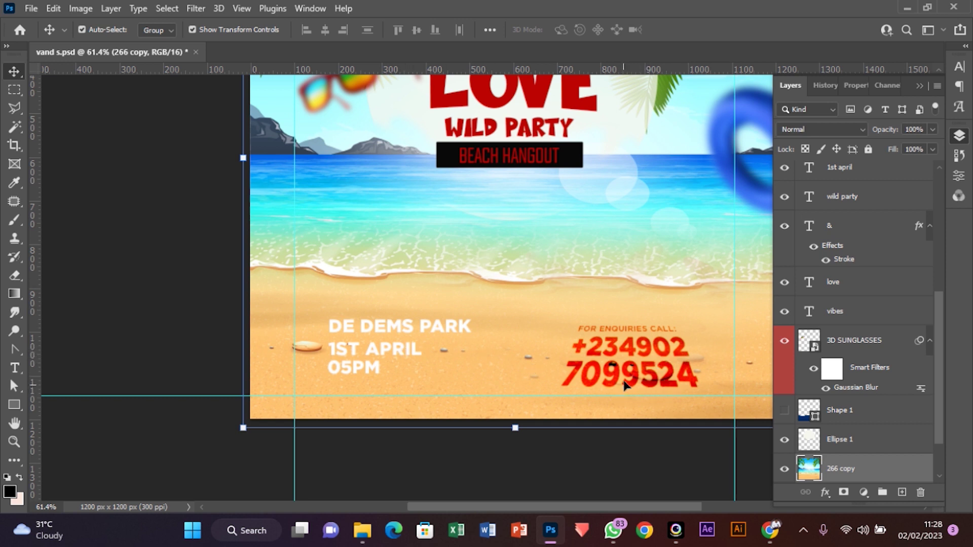
alt+click(648, 355)
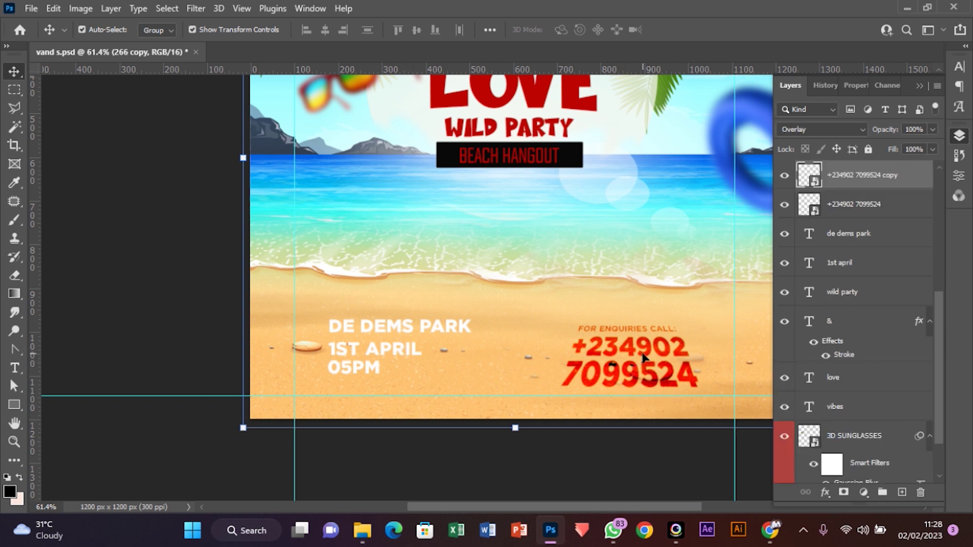
shift+click(911, 213)
mouse_move(662, 384)
mouse_down()
mouse_move(640, 385)
mouse_move(657, 393)
mouse_up()
key(ctrl)
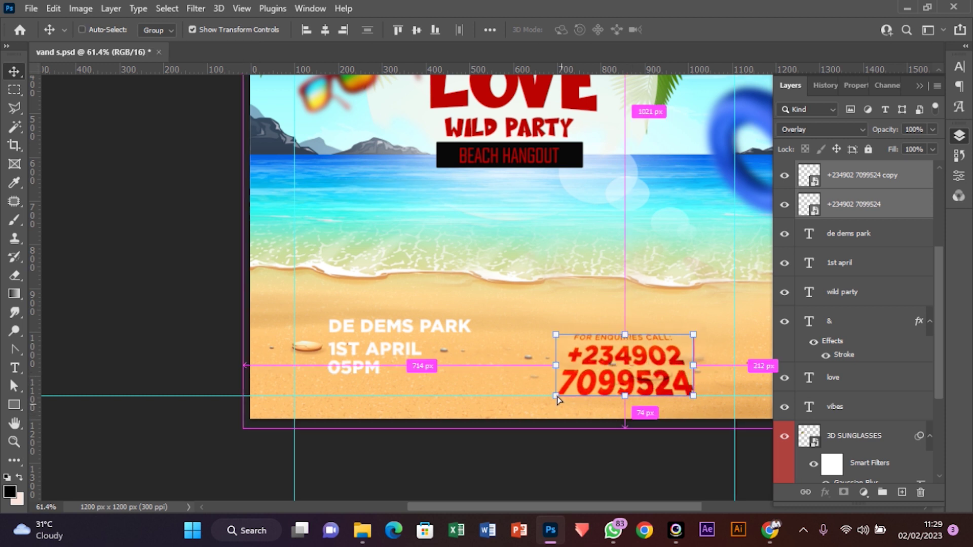
Pull the lower-left corner of both contact smart object layers slightly outward, commit the transform, and move them slightly up and right.
key(ctrl+t)
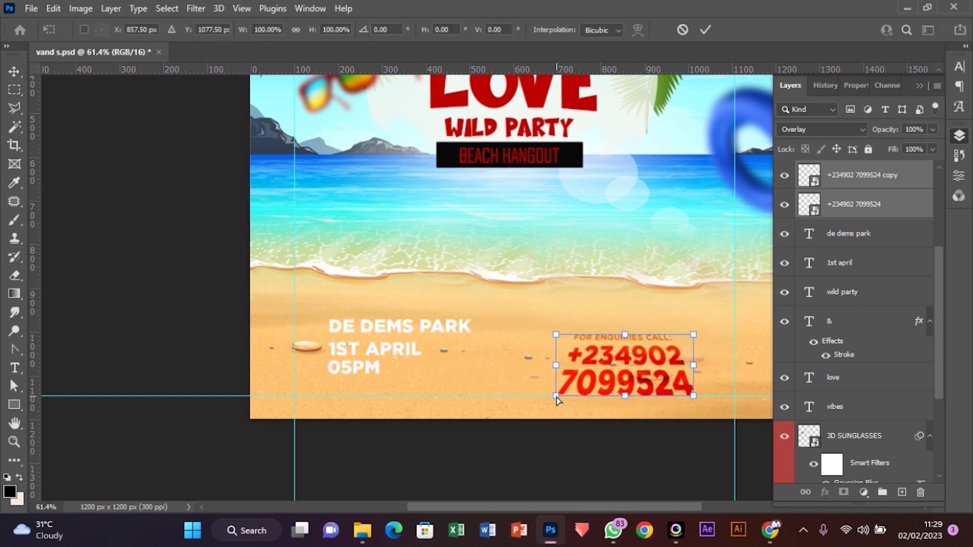
drag(556, 398, 552, 398)
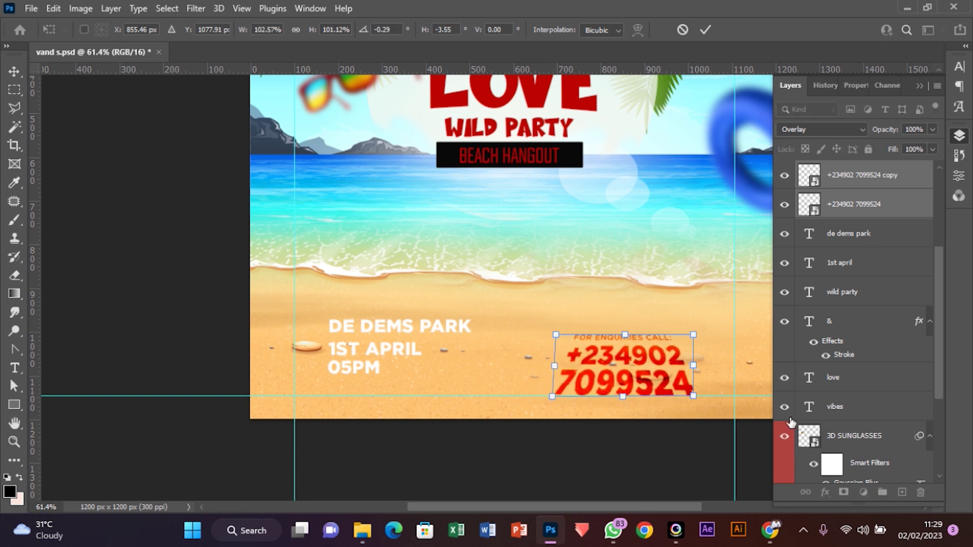
key(Return)
scroll(653, 378, up, 5)
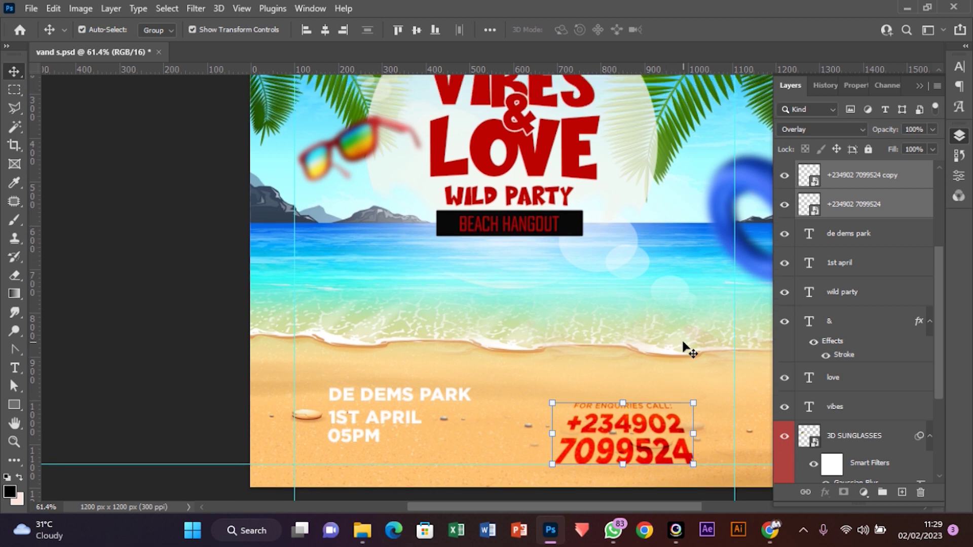
drag(657, 439, 666, 420)
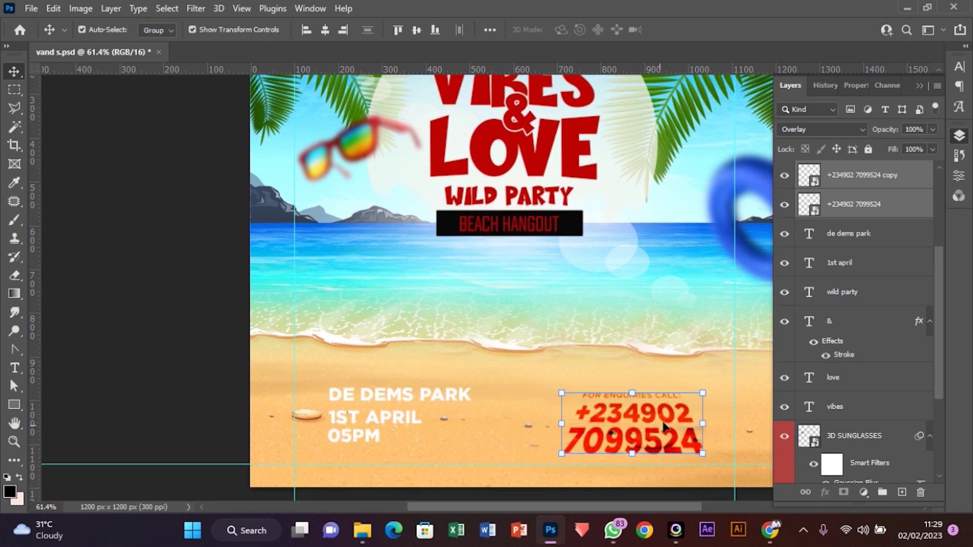
Hide the duplicate contact layer and set the original contact smart object's blend mode to Normal at 100% opacity.
click(839, 192)
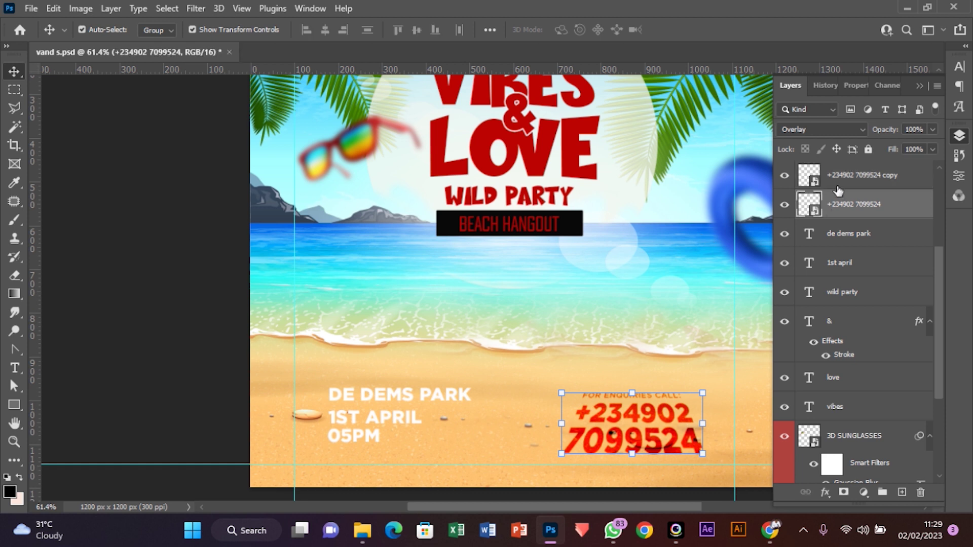
click(784, 176)
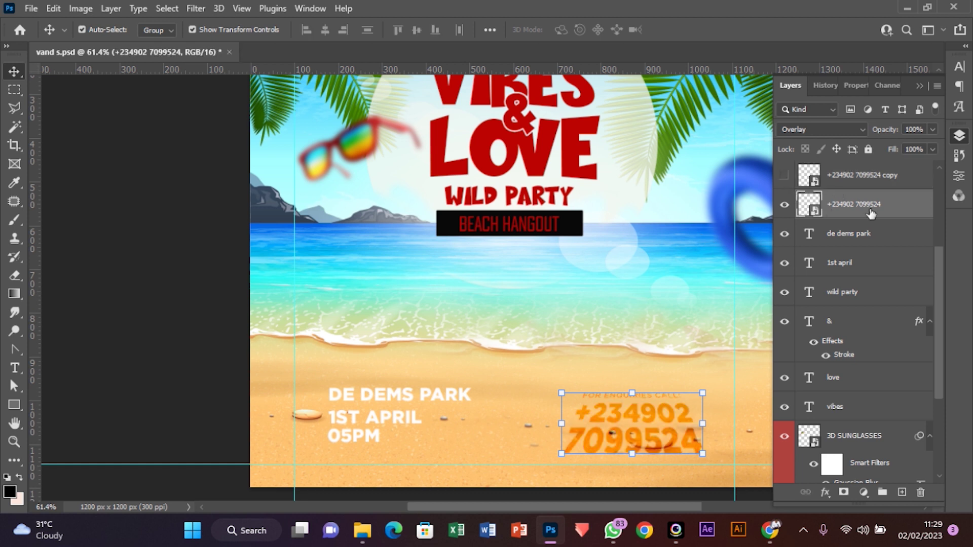
click(820, 128)
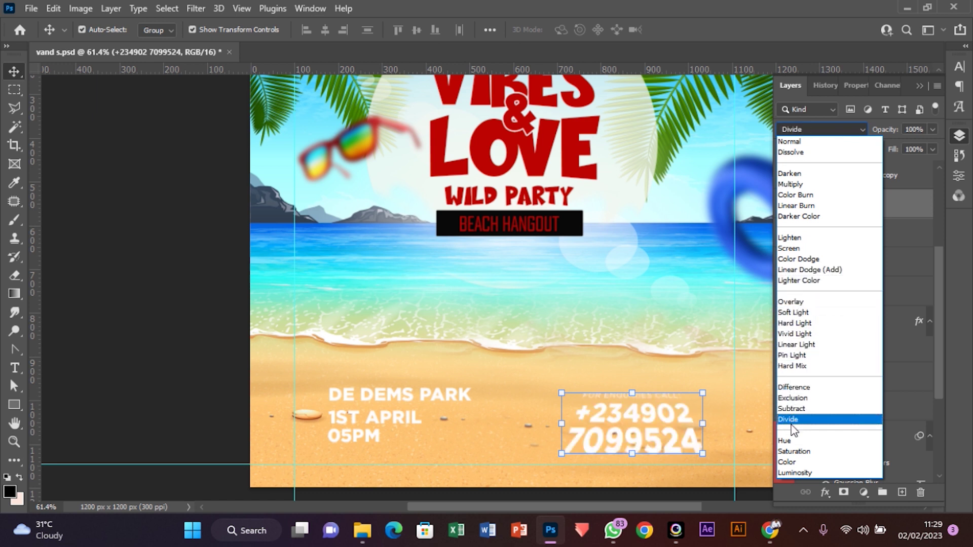
click(816, 143)
drag(883, 137, 859, 138)
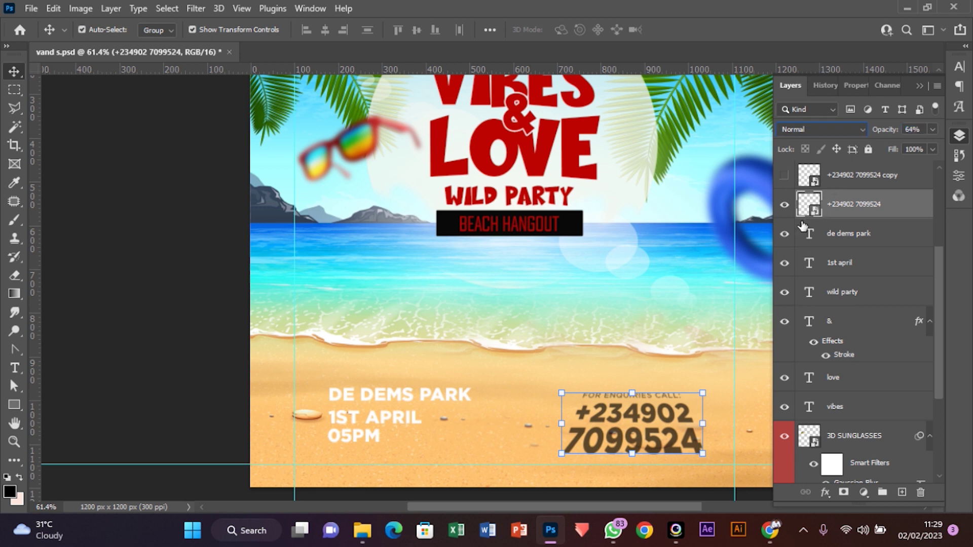
click(522, 425)
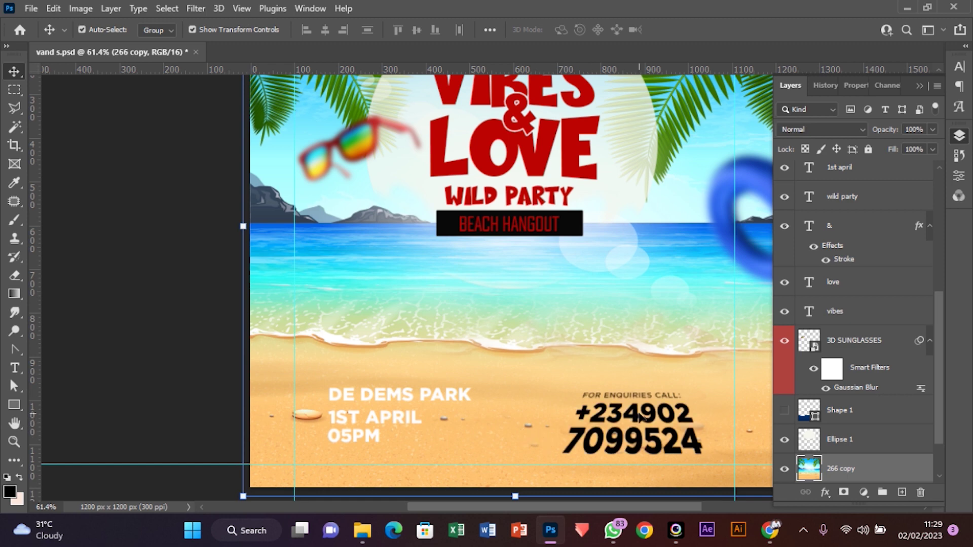
click(634, 417)
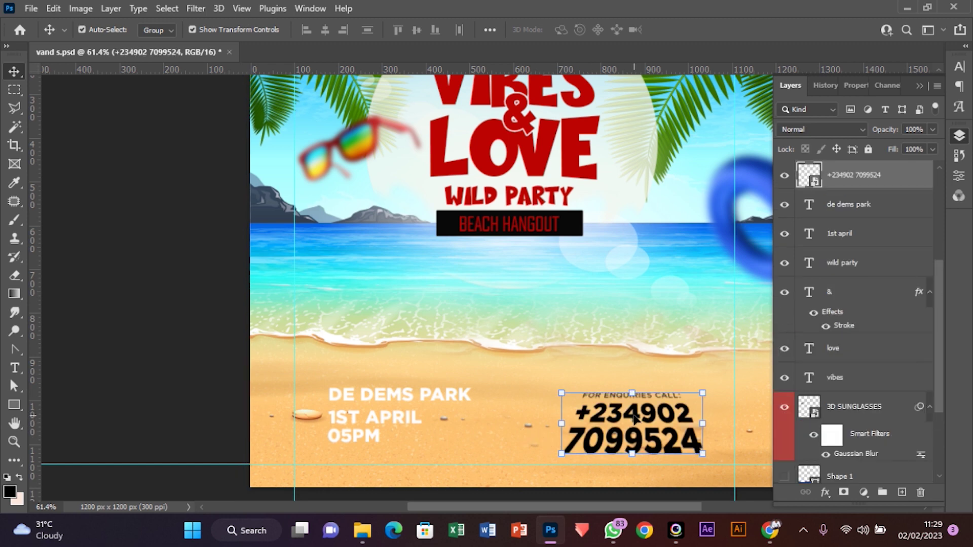
Open the contact smart object's contents and copy the colour code bc0301 from the flyer's LOVE title text.
double_click(809, 175)
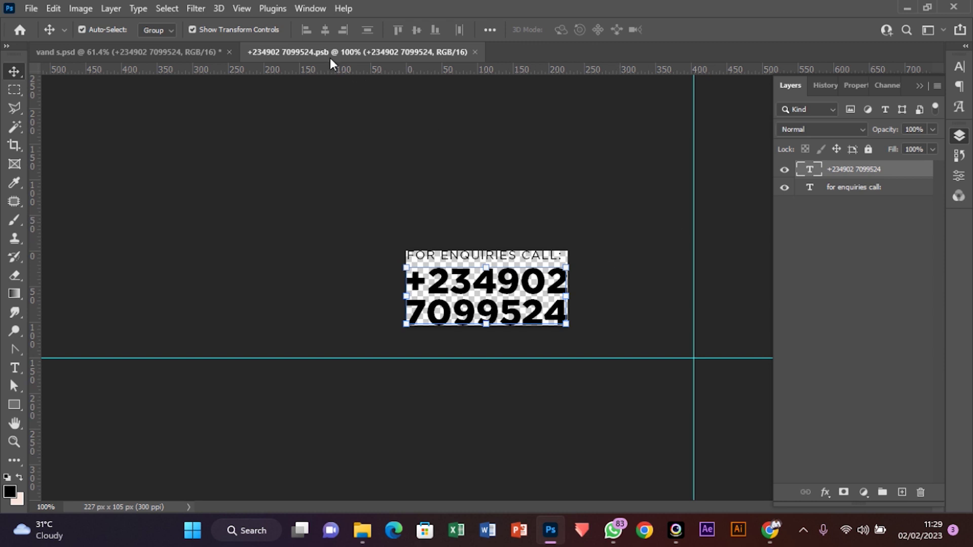
click(211, 53)
click(515, 160)
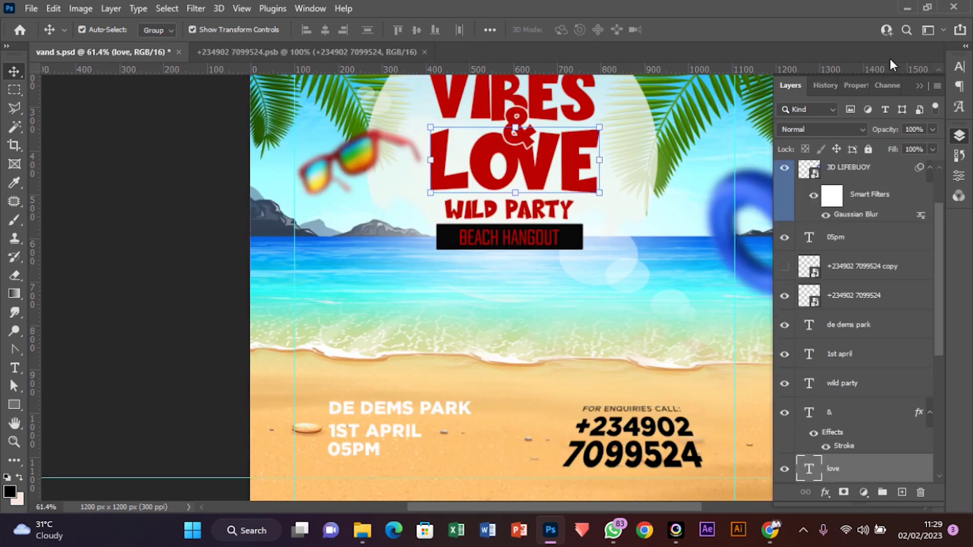
click(965, 69)
click(915, 147)
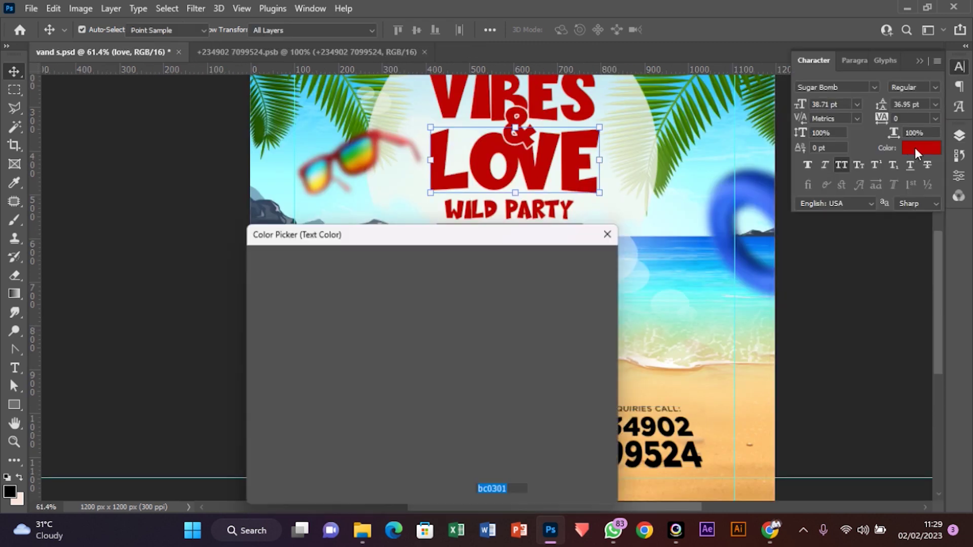
click(582, 260)
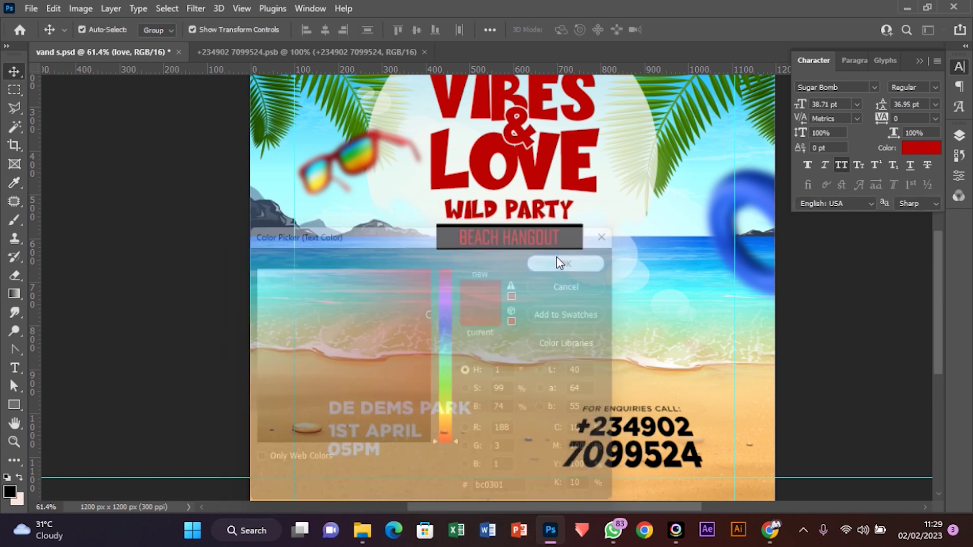
Recolour both text layers inside the contact smart object to bc0301, and save and close its contents.
click(364, 51)
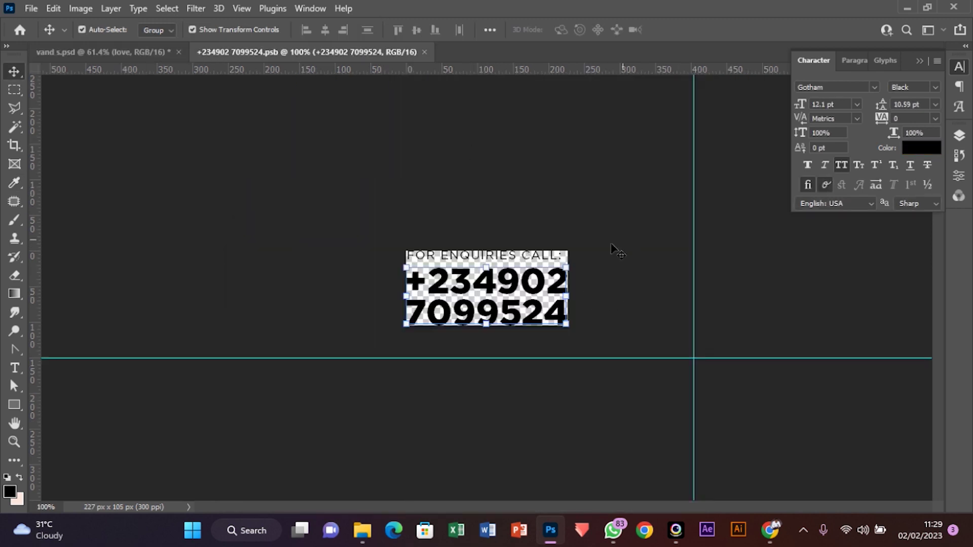
click(567, 287)
click(920, 147)
text(bc0301)
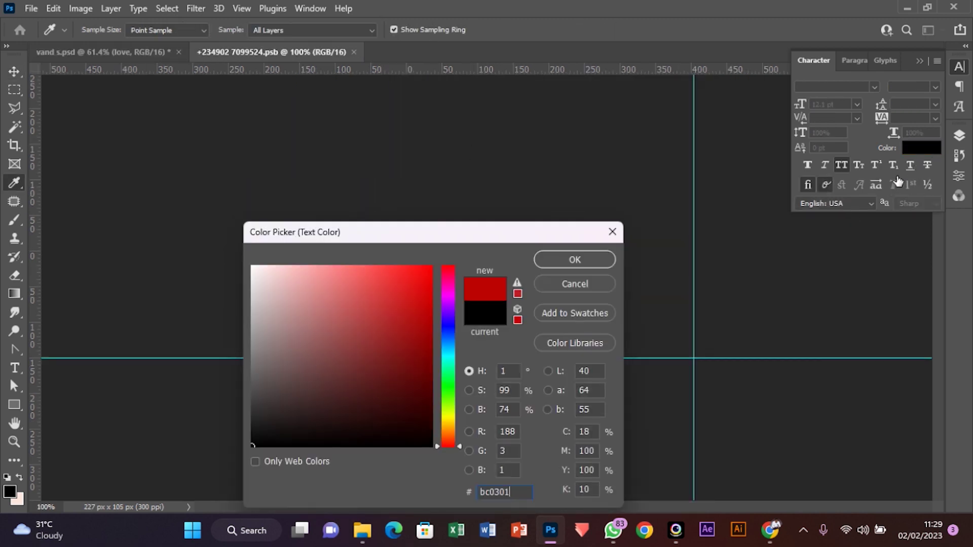
click(588, 262)
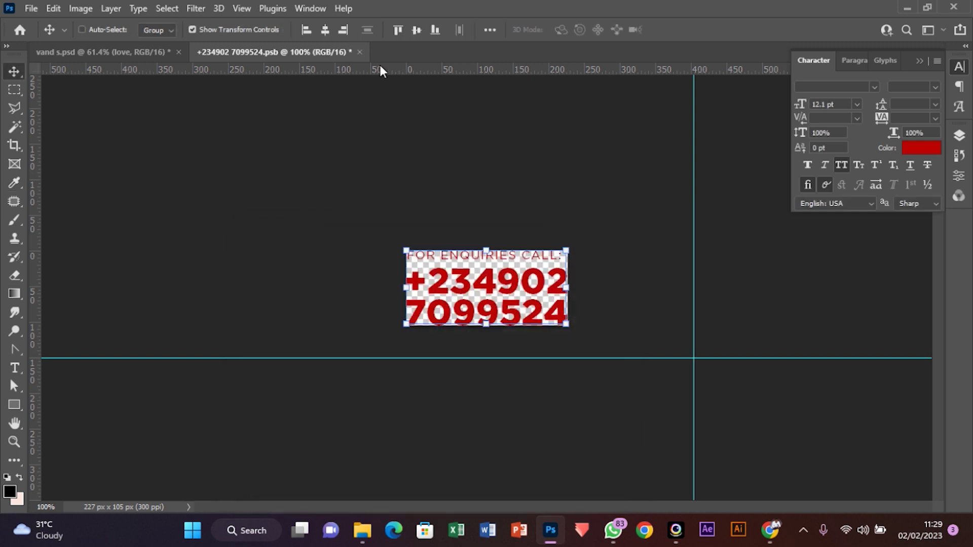
key(ctrl+s)
click(354, 52)
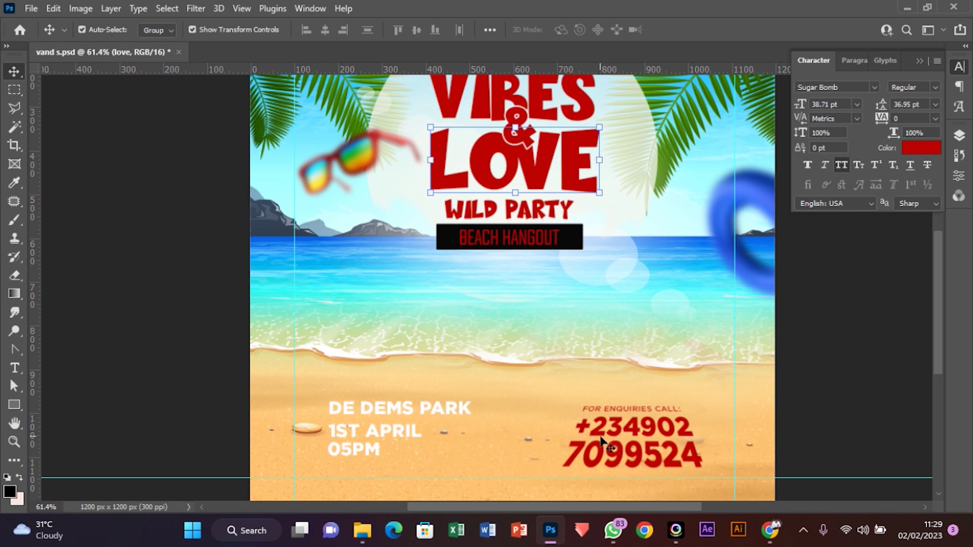
Select the original contact smart object on the flyer and set its blend mode to Color Burn.
click(958, 135)
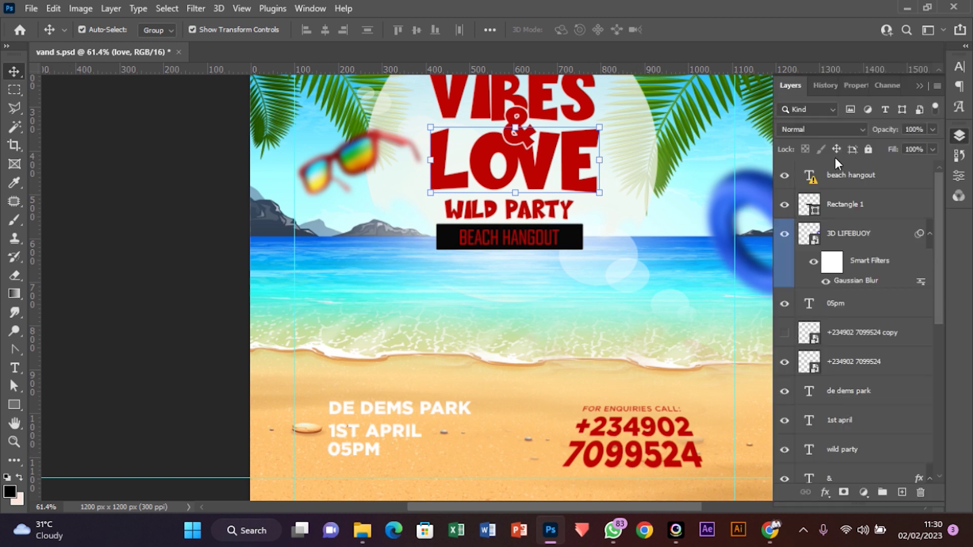
click(815, 129)
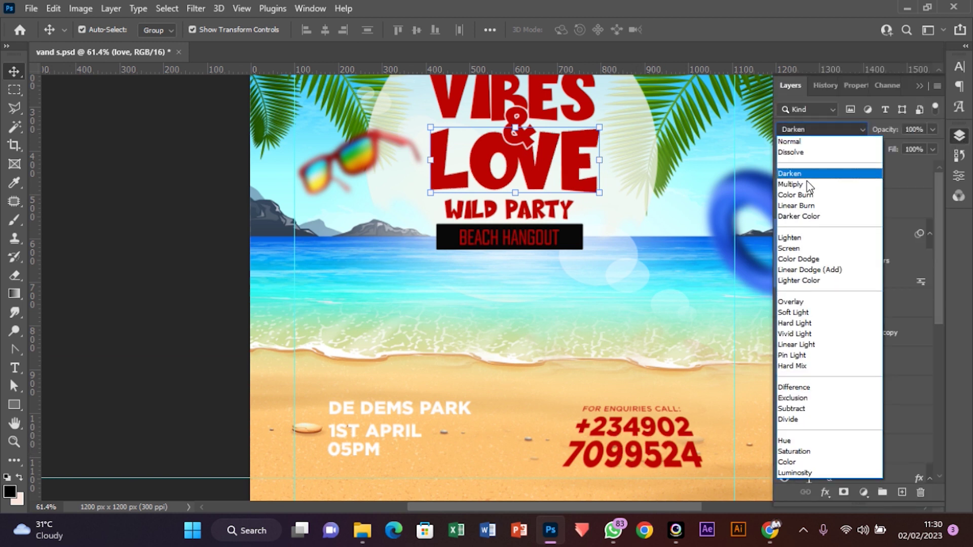
click(672, 384)
click(658, 431)
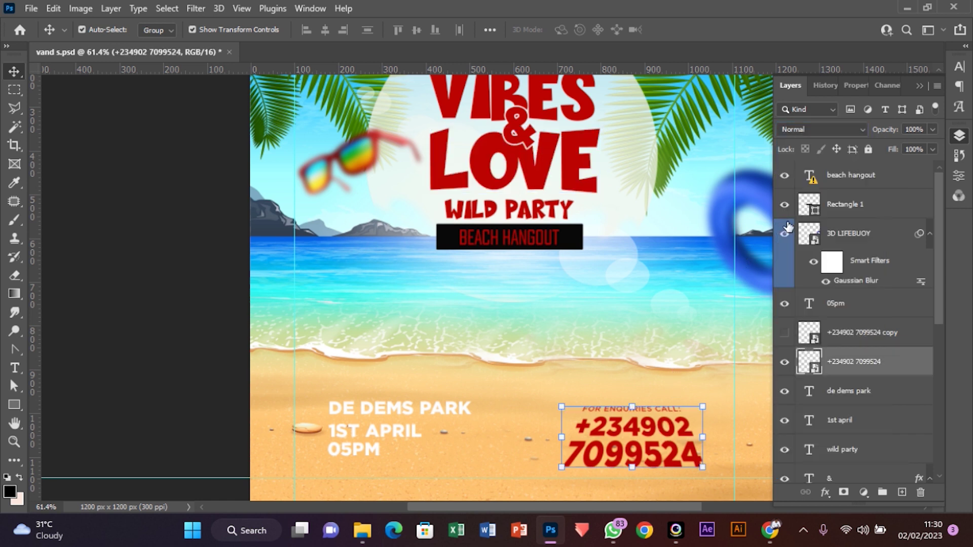
click(807, 128)
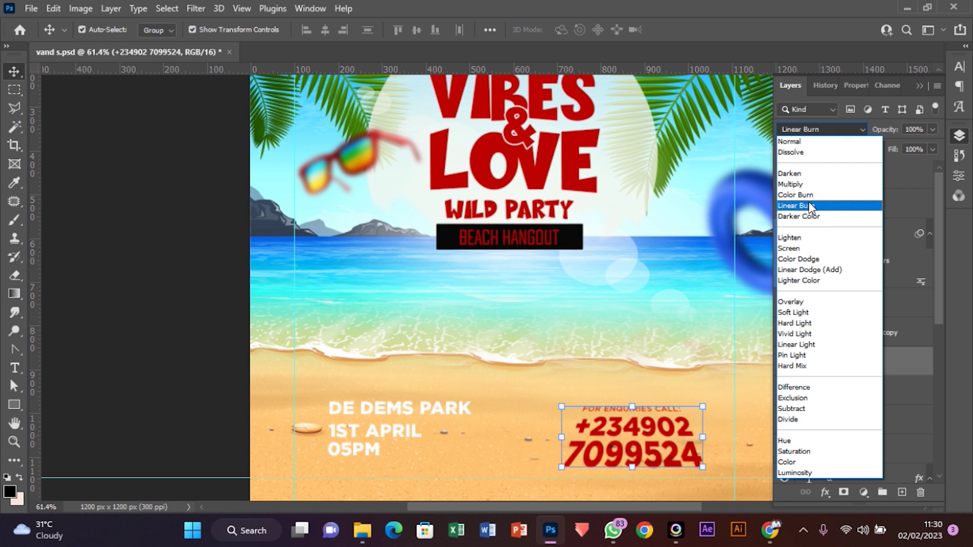
click(812, 197)
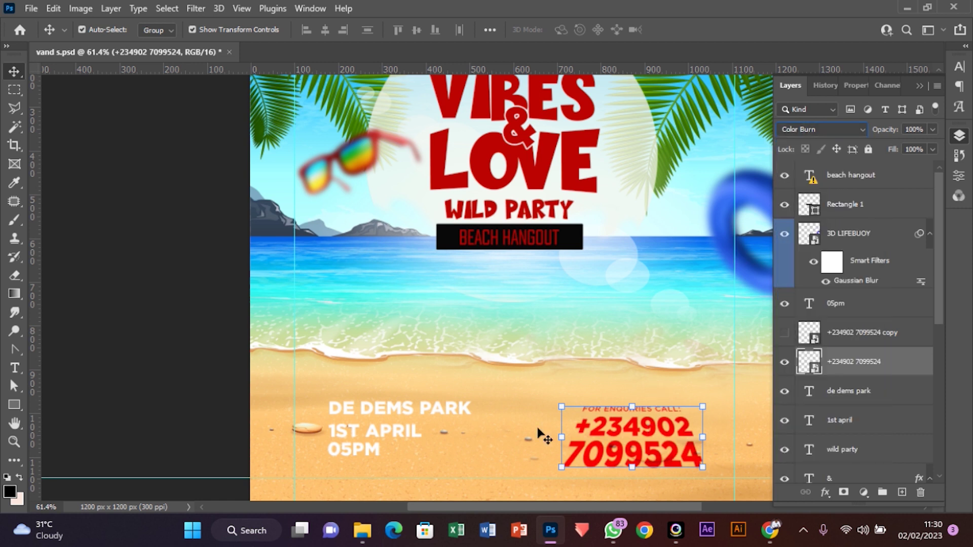
Select the venue, date and time text layers together and move them right and slightly down on the sand.
scroll(544, 437, right, 5)
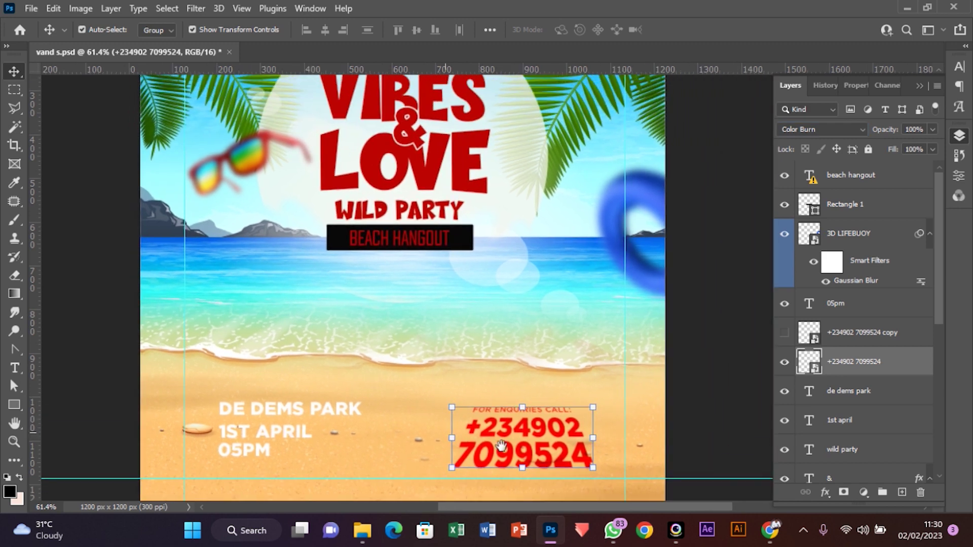
scroll(536, 428, left, 4)
scroll(536, 428, down, 2)
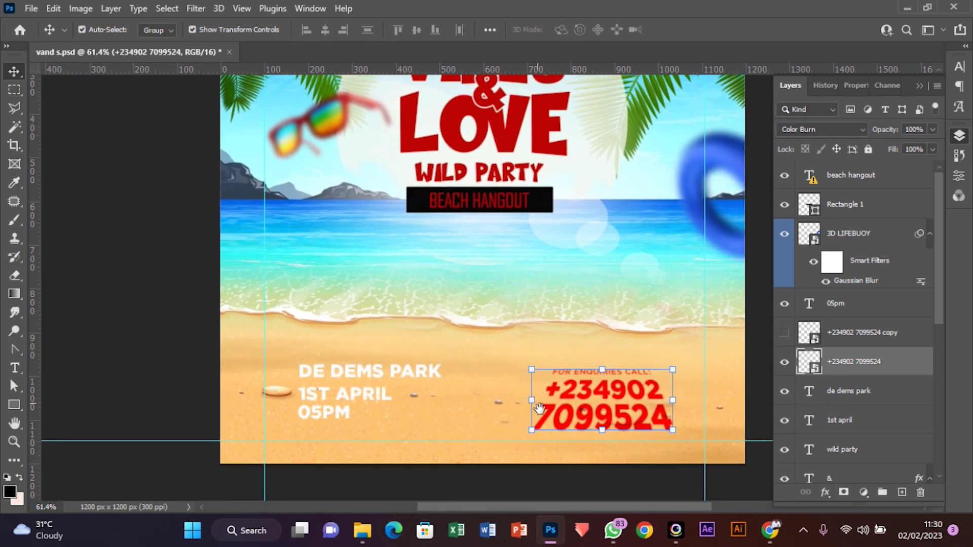
click(367, 374)
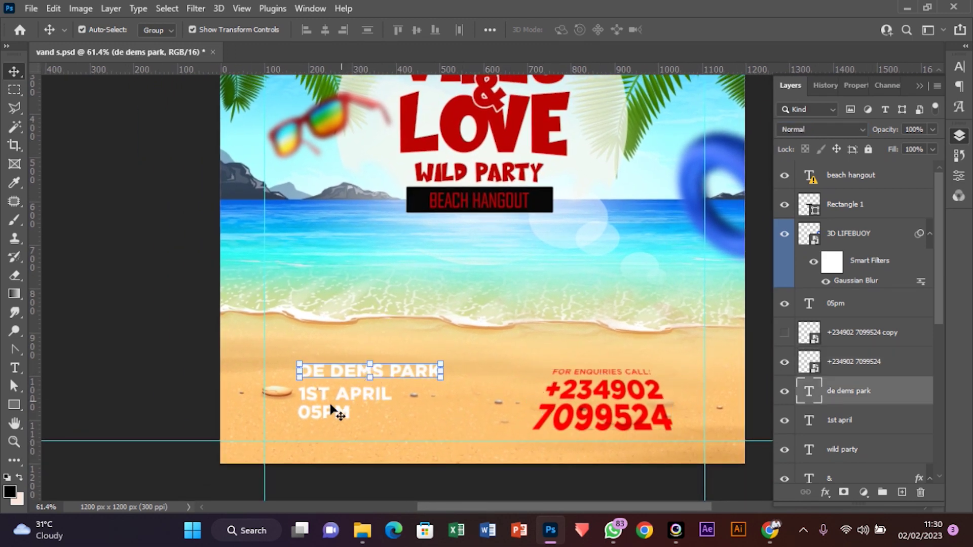
shift+click(315, 412)
shift+click(333, 390)
drag(348, 397, 377, 401)
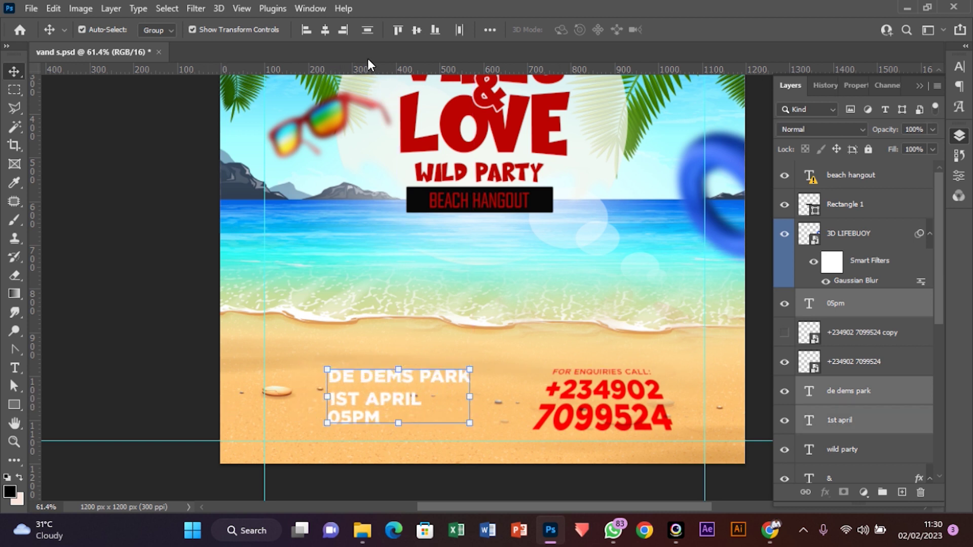
Distribute the venue, date and time lines evenly in the vertical direction and align their left edges.
click(367, 28)
click(308, 29)
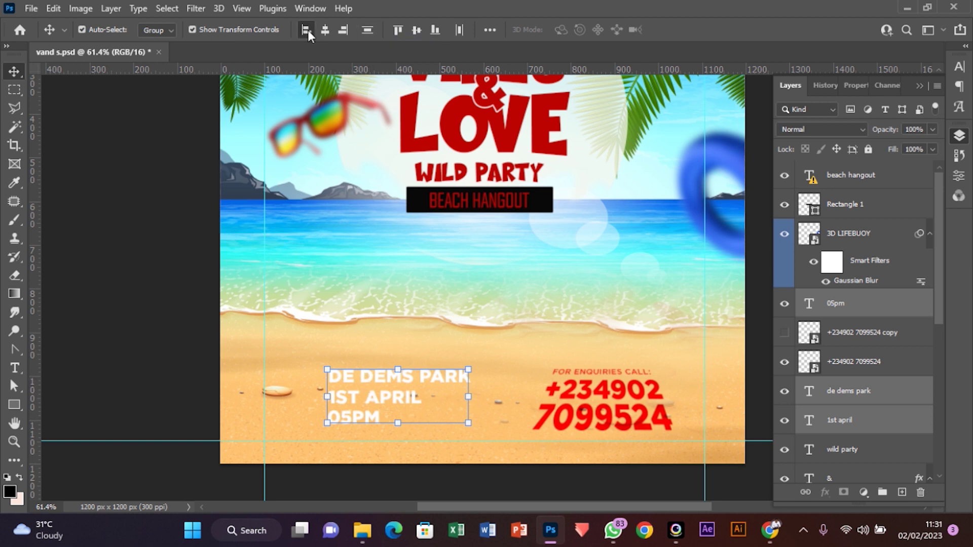
click(152, 408)
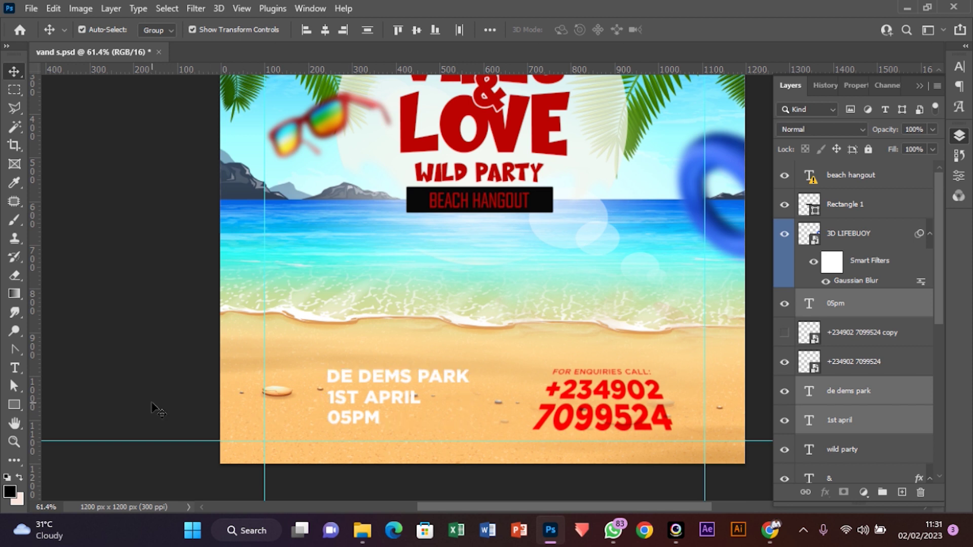
Recolour the venue, date and time text layers together to the title red bc0301.
click(375, 418)
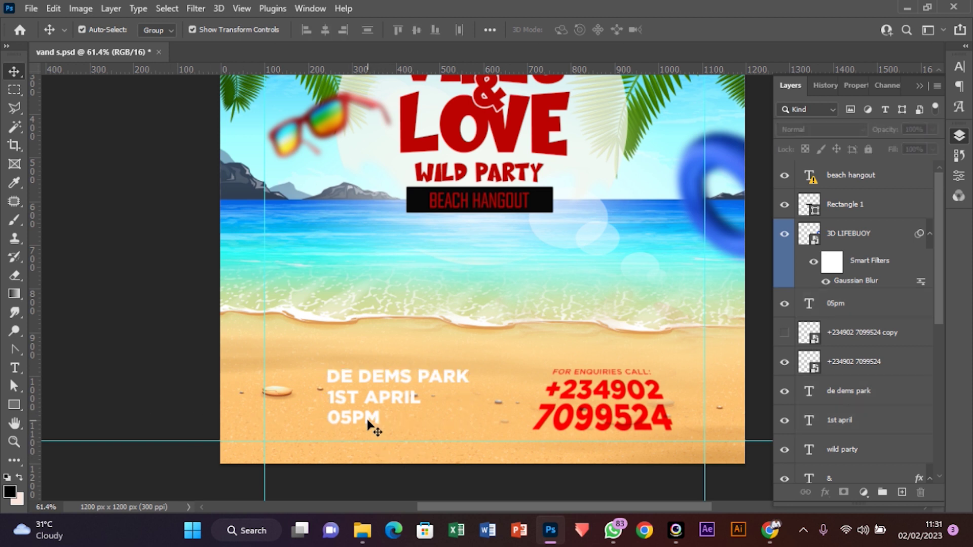
shift+click(405, 391)
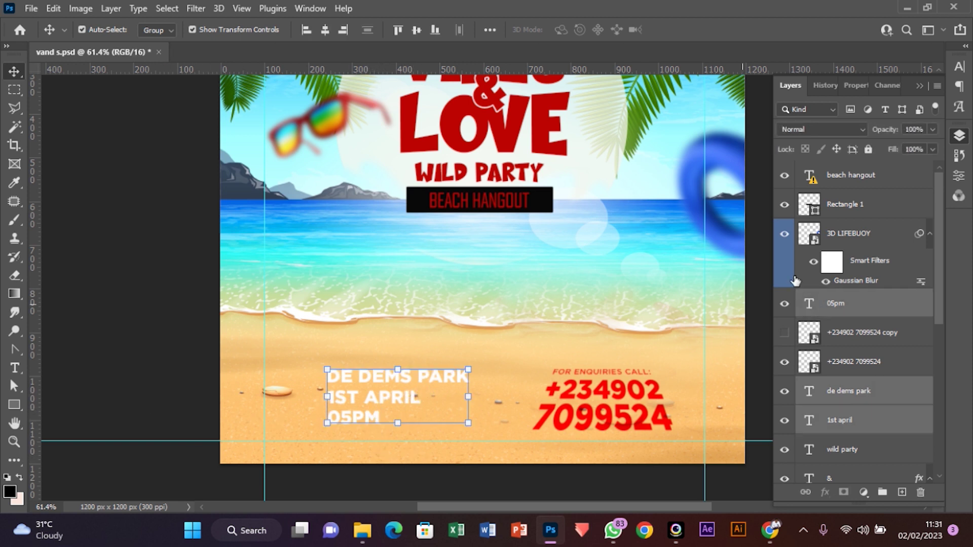
click(959, 66)
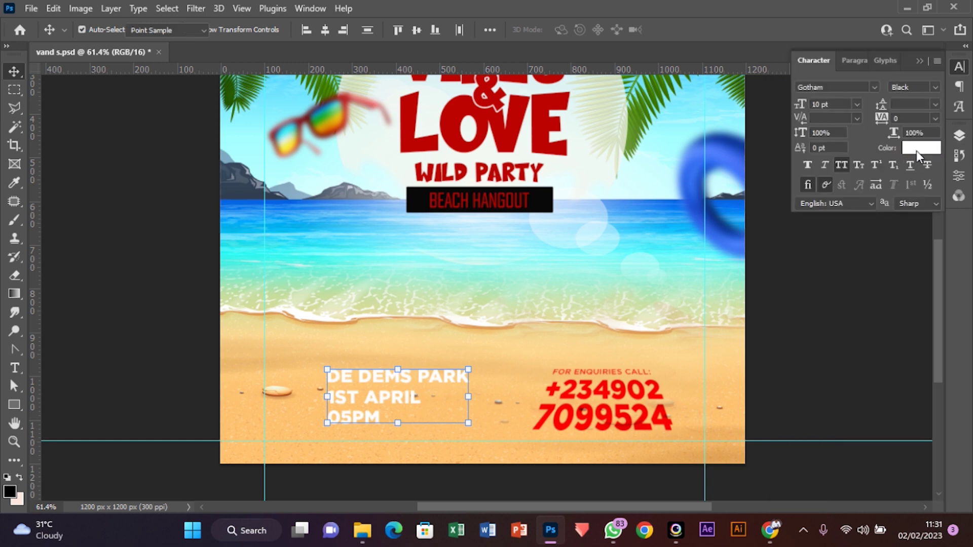
click(916, 148)
text(bc0301)
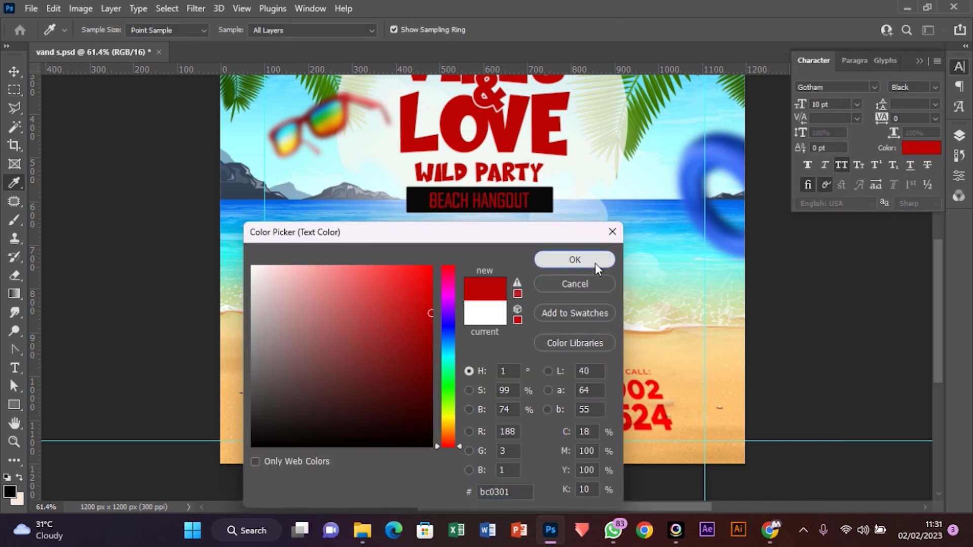
click(595, 262)
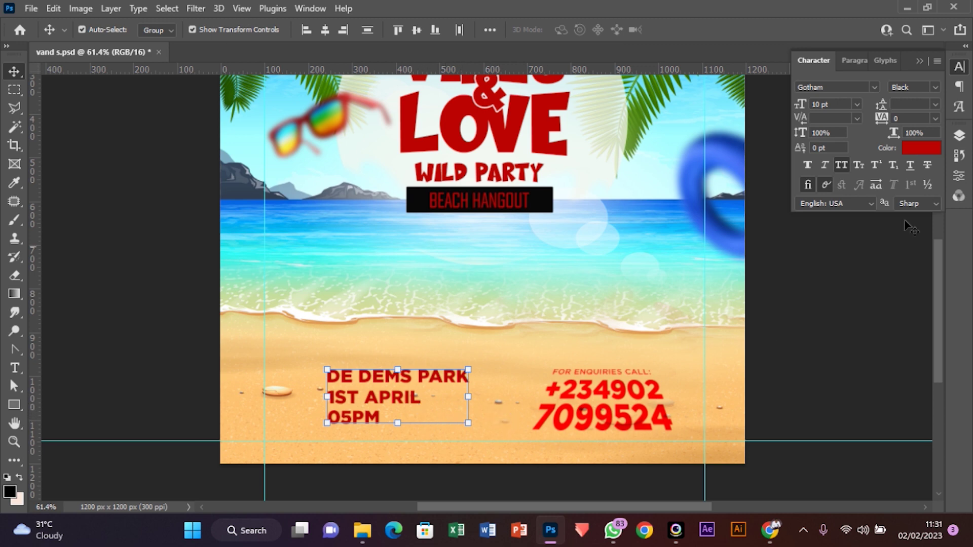
click(958, 135)
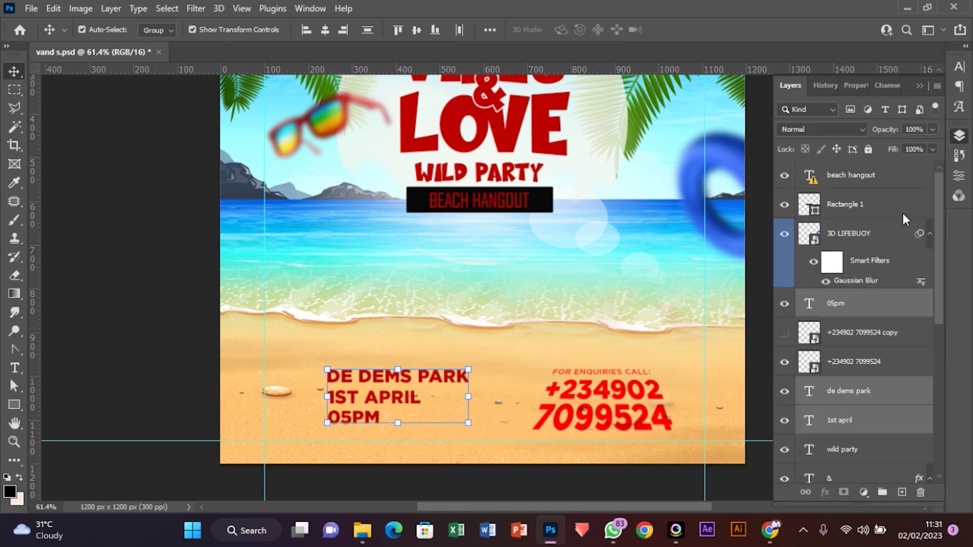
Convert the venue, date and time layers into one smart object and distort its corners so the block slants in perspective, wider at the base.
right_click(859, 310)
click(732, 180)
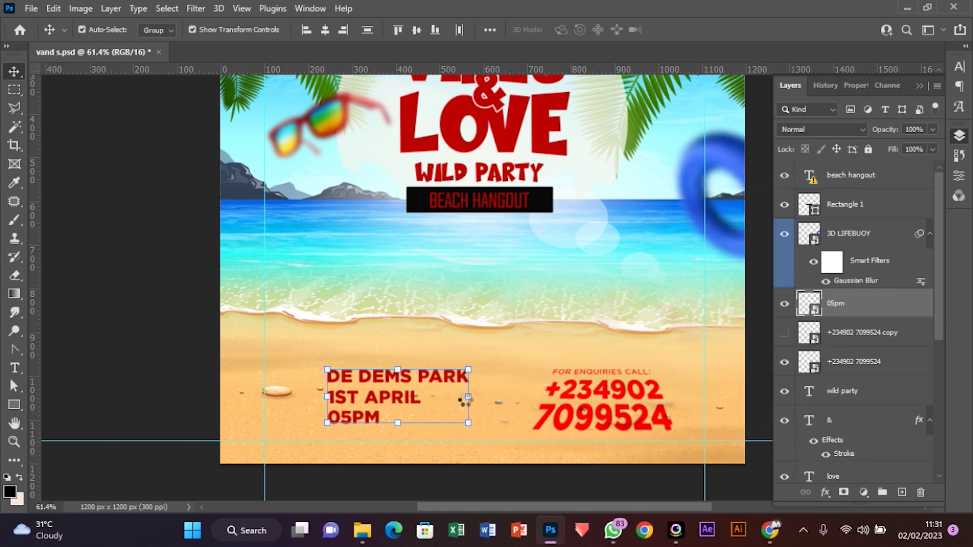
key(ctrl)
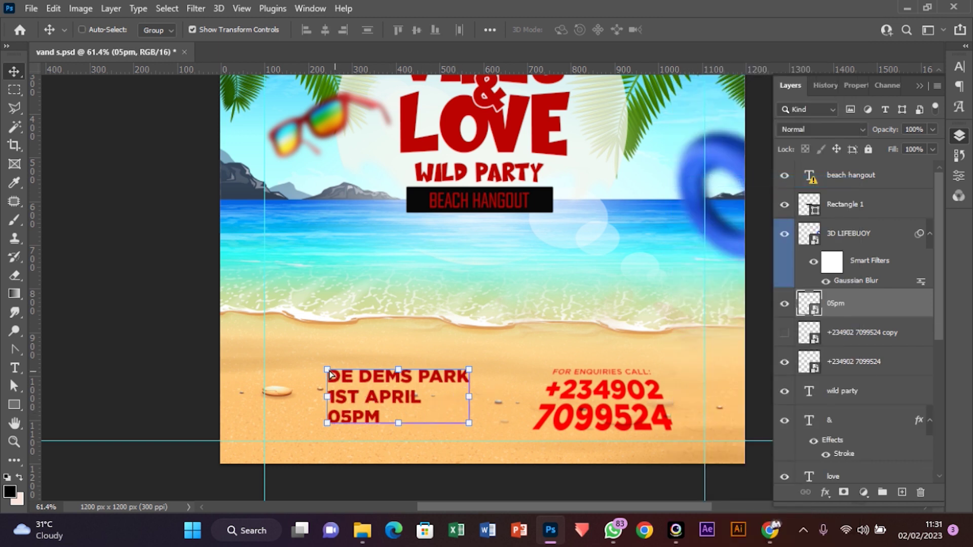
drag(327, 373, 351, 375)
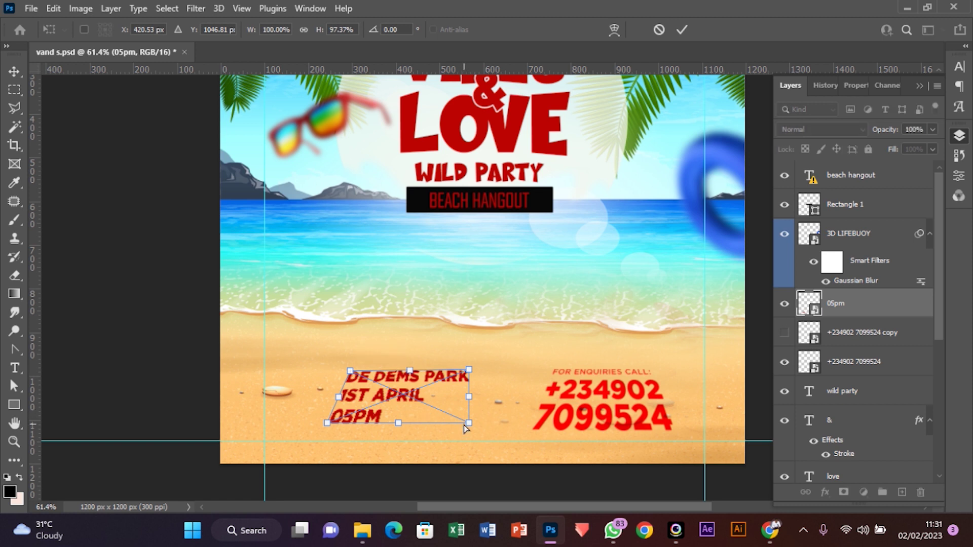
drag(469, 423, 490, 430)
drag(470, 374, 479, 371)
drag(355, 375, 340, 375)
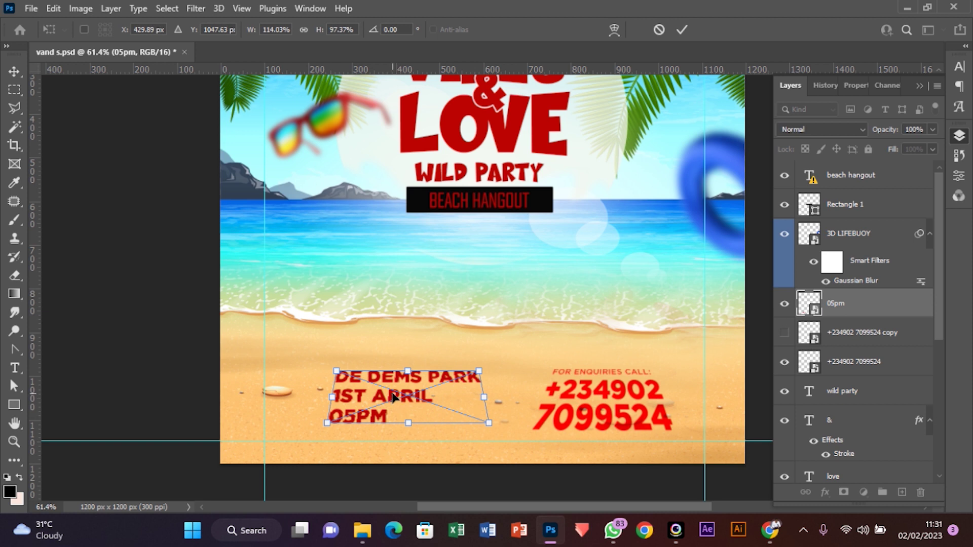
Lower the venue, date and time block to the horizontal guide, enlarge it slightly and apply the transform.
drag(394, 406, 390, 414)
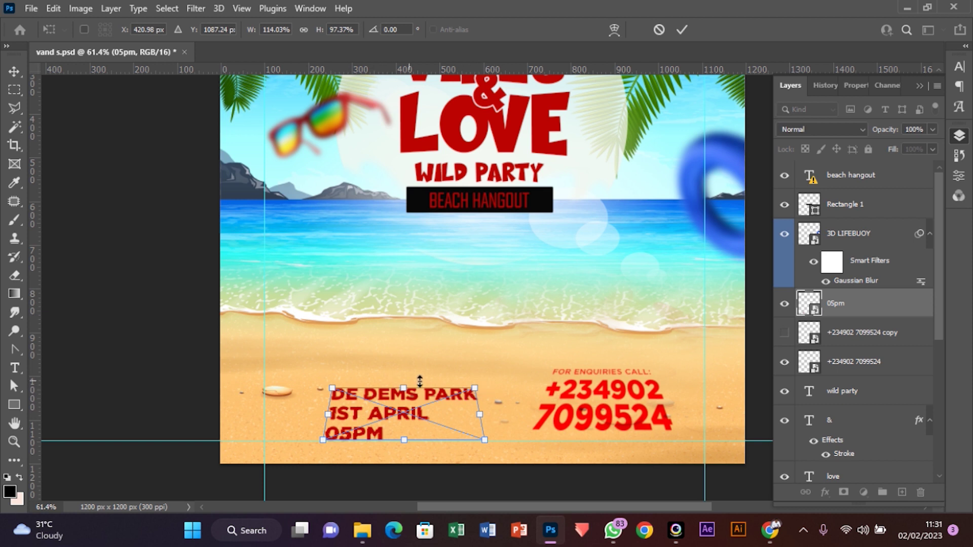
drag(475, 389, 477, 379)
drag(399, 409, 399, 407)
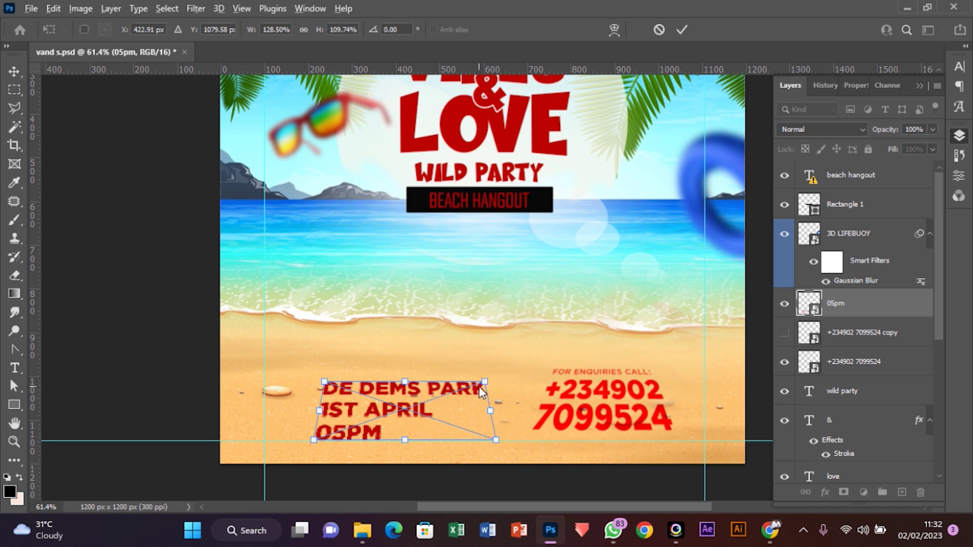
key(alt+space)
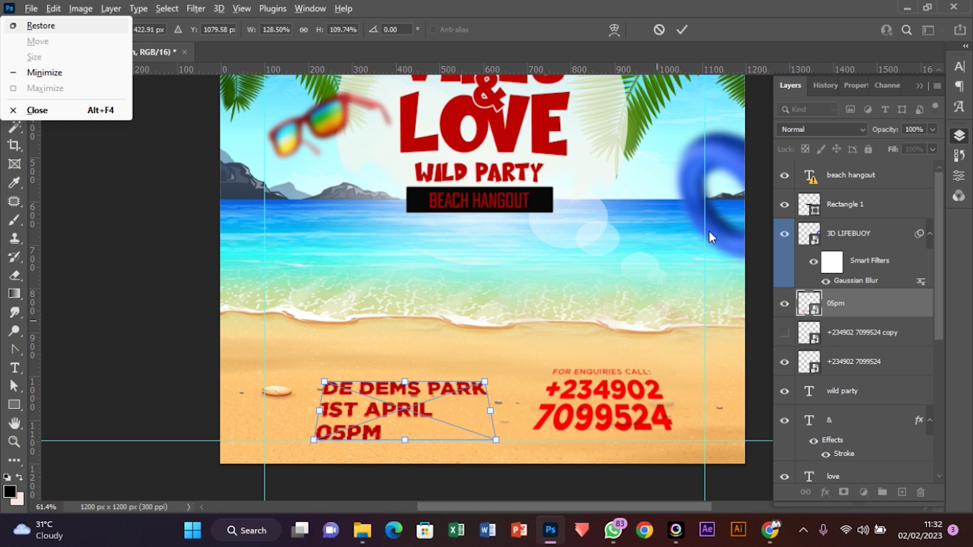
click(682, 30)
click(682, 29)
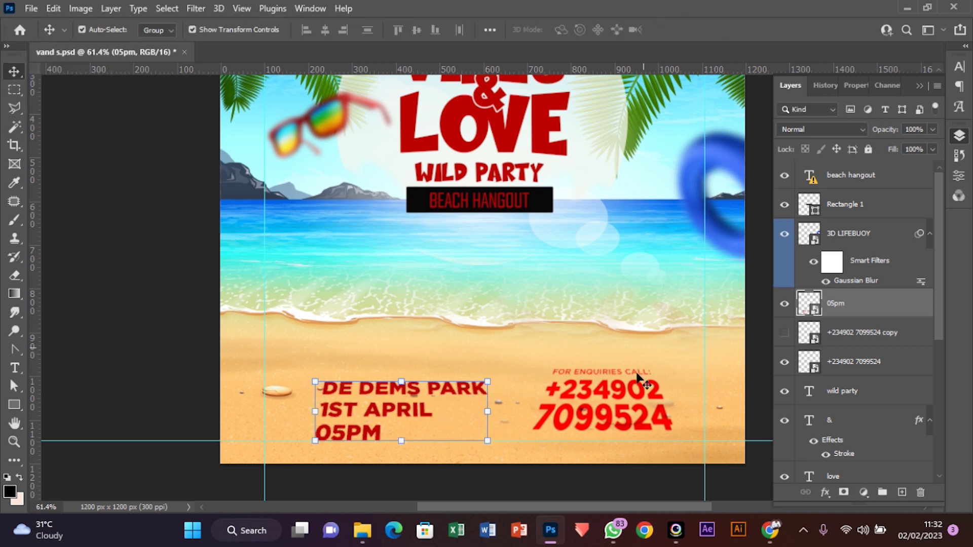
Move the enquiry contact block down to the horizontal guide and distort its corners to make its left edge upright.
click(610, 419)
drag(611, 419, 610, 429)
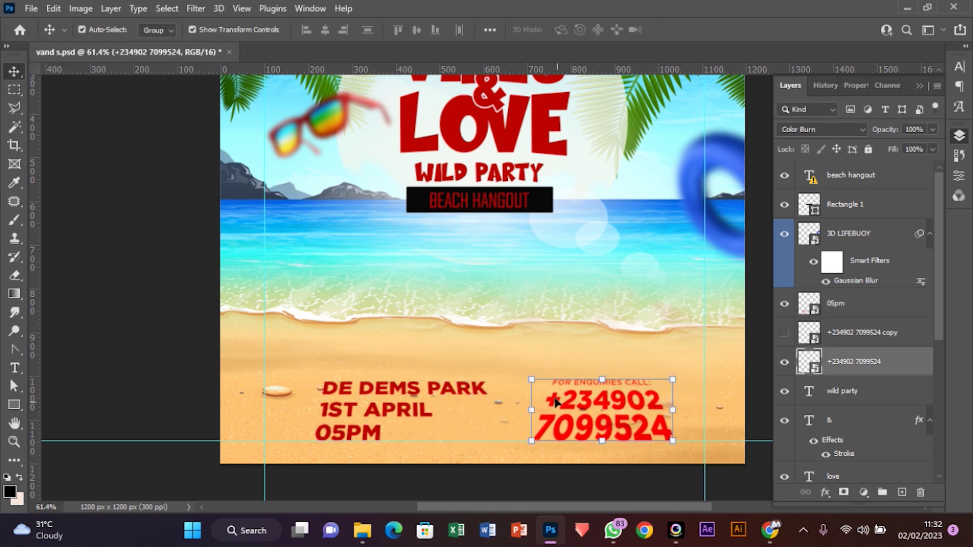
key(ctrl+t)
drag(539, 441, 555, 443)
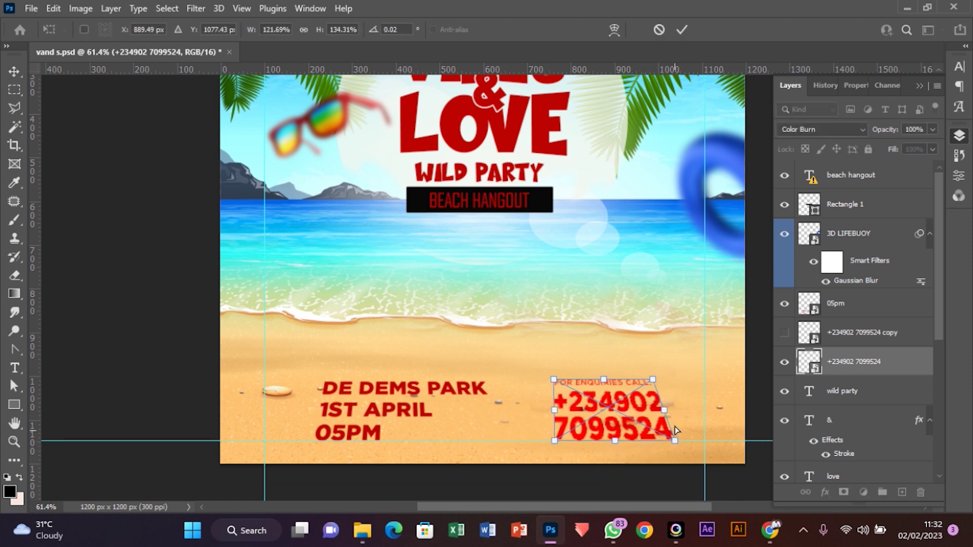
drag(653, 380, 655, 381)
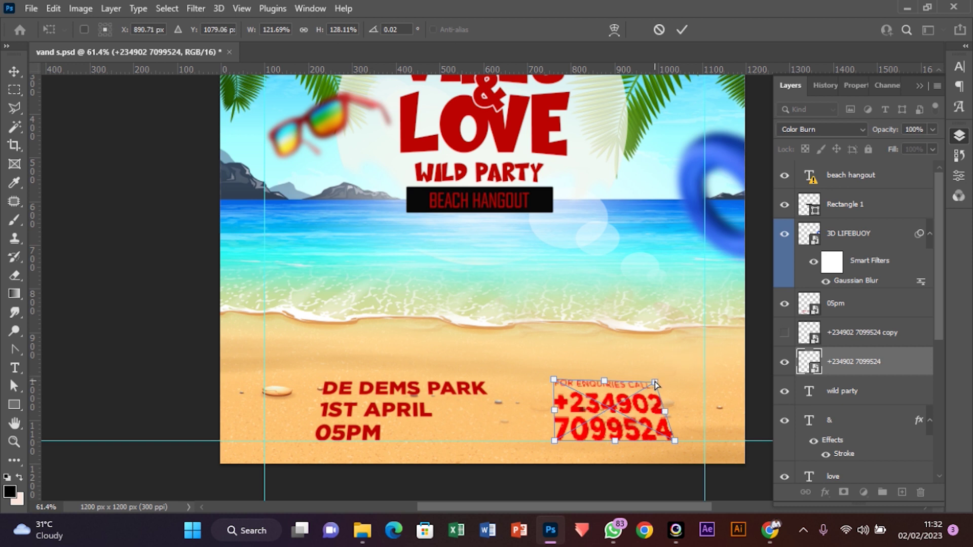
key(Escape)
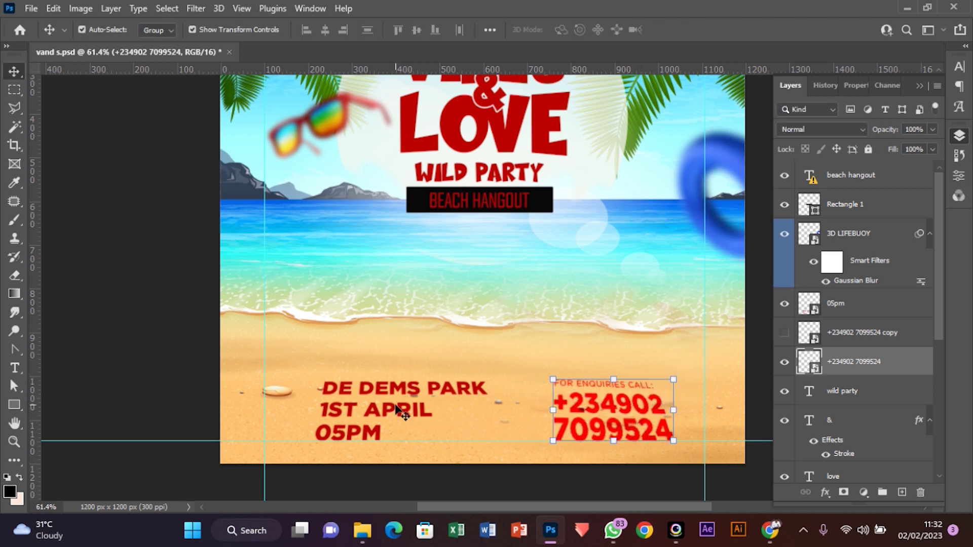
Set the blend mode of the venue, date and time smart object to Color Burn.
click(401, 410)
click(401, 410)
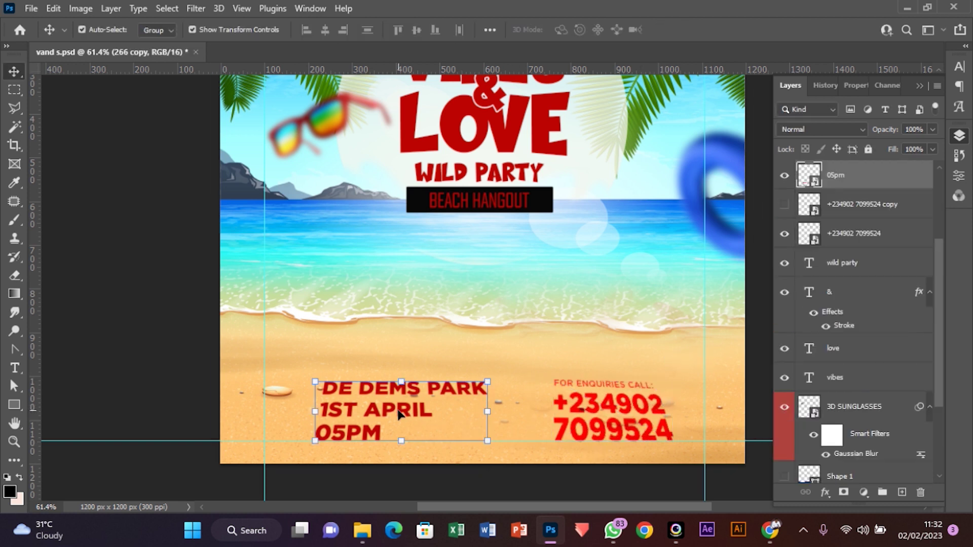
click(808, 129)
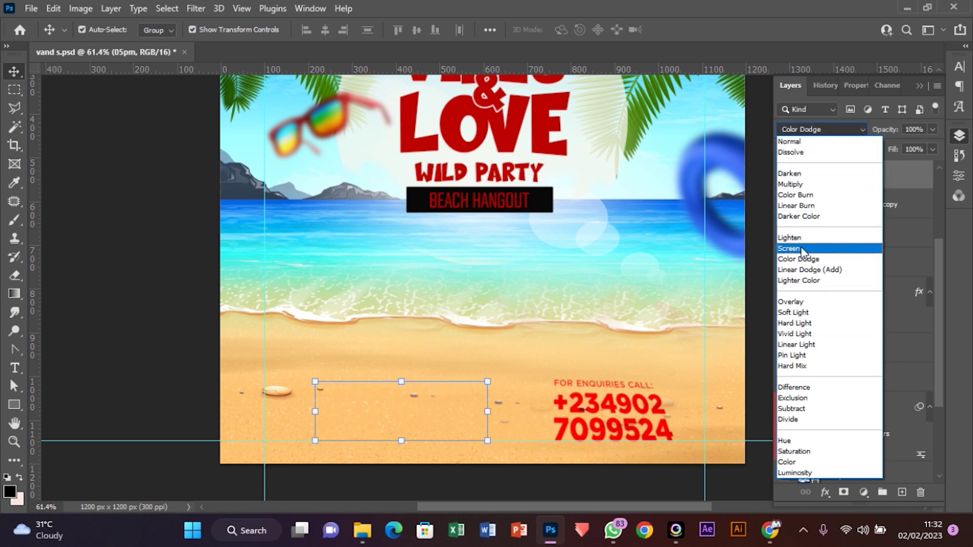
click(808, 195)
click(202, 363)
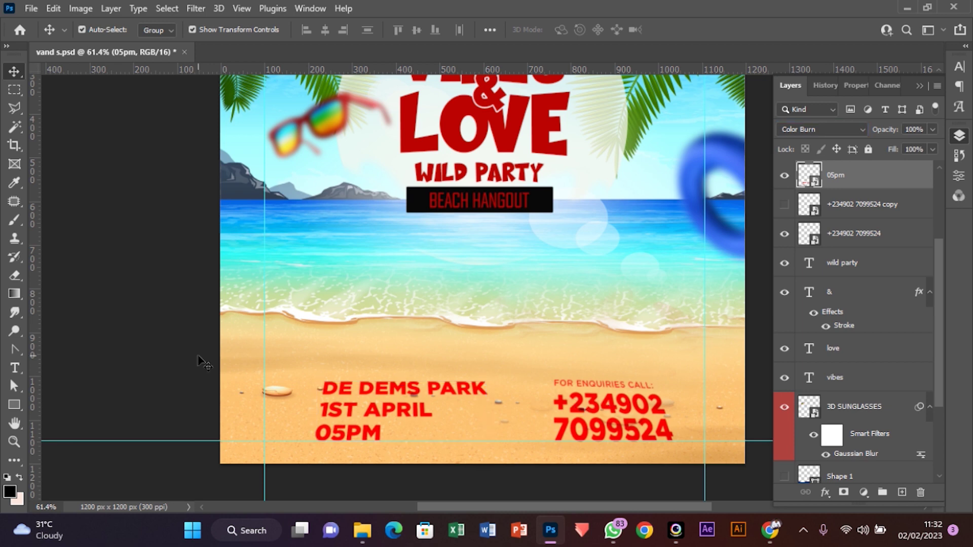
Select the venue details and enquiry contact smart objects together and set their opacity to 90%.
key(ctrl+0)
scroll(609, 445, up, 1)
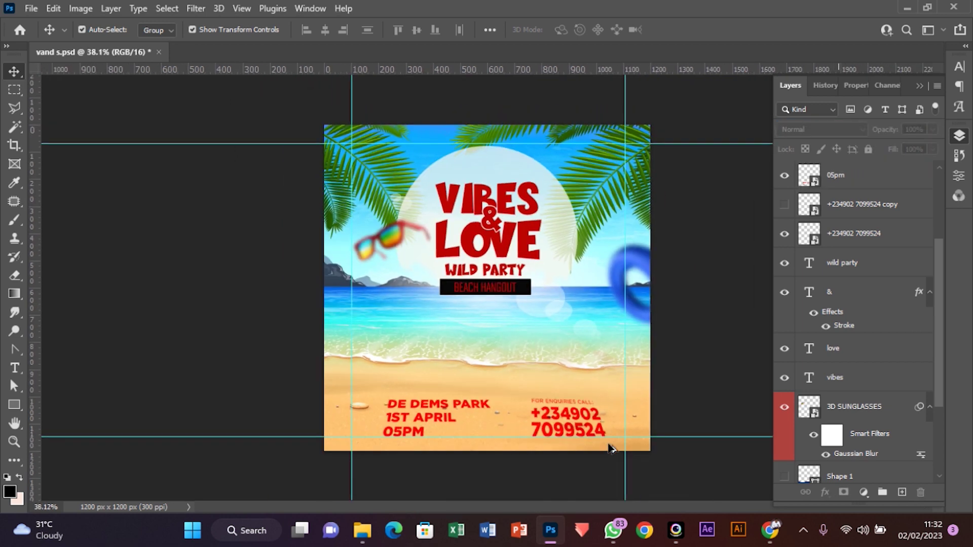
click(608, 445)
click(377, 440)
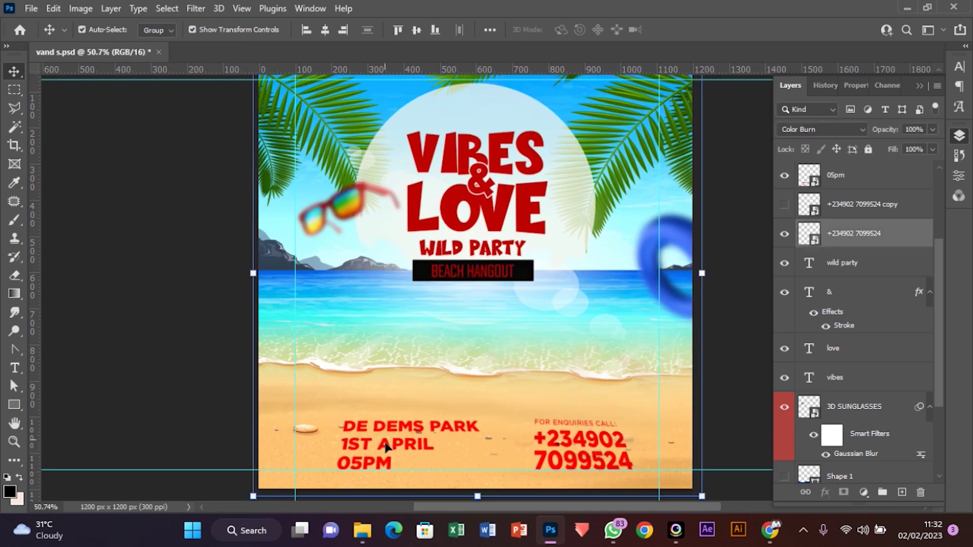
shift+click(582, 449)
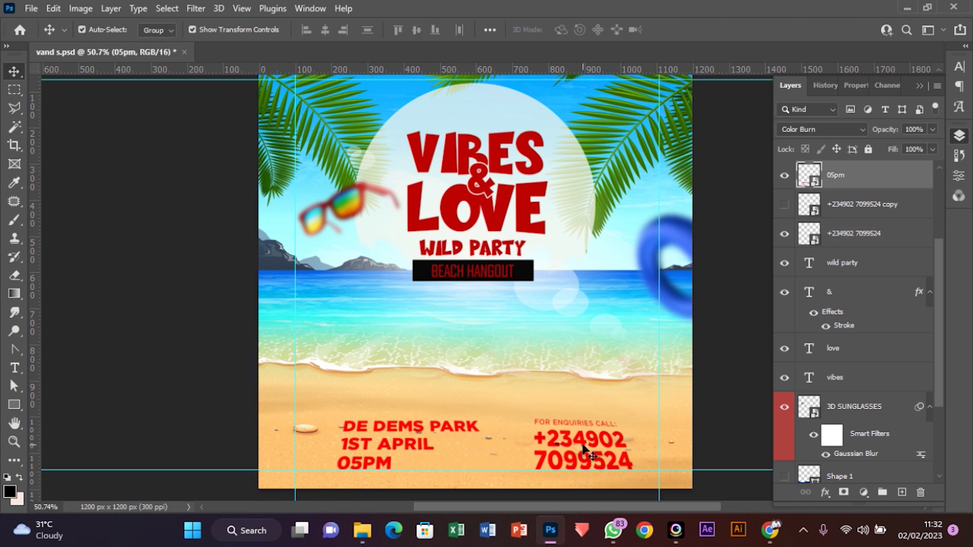
key(6)
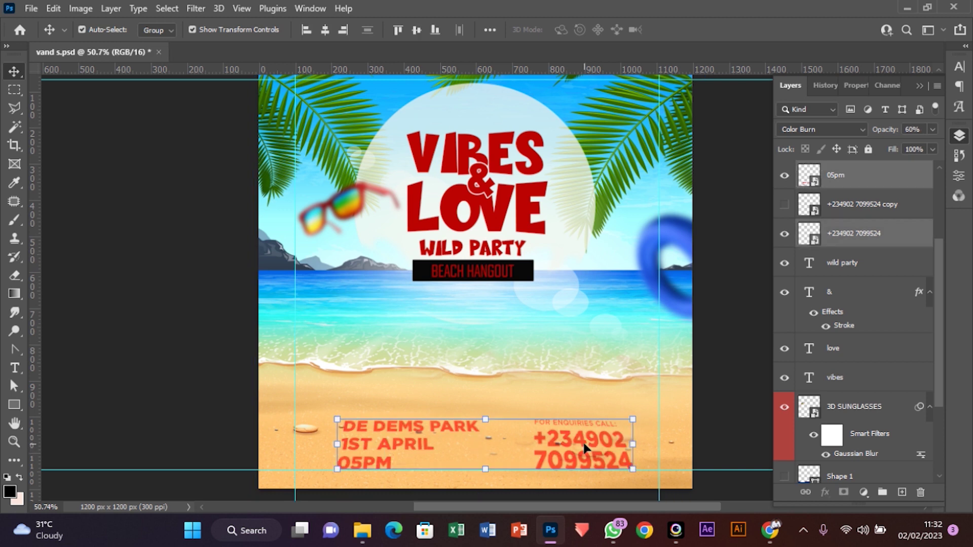
key(9)
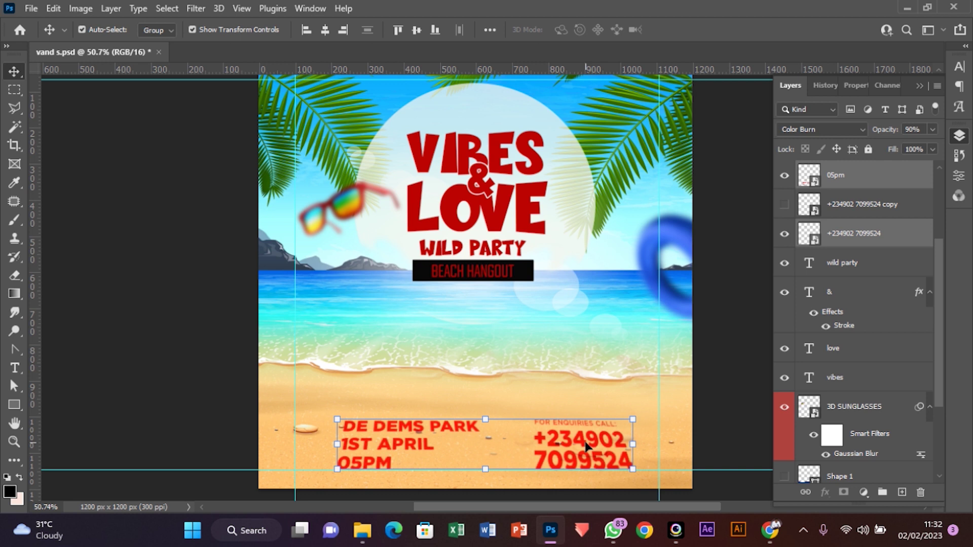
click(621, 375)
scroll(554, 348, down, 2)
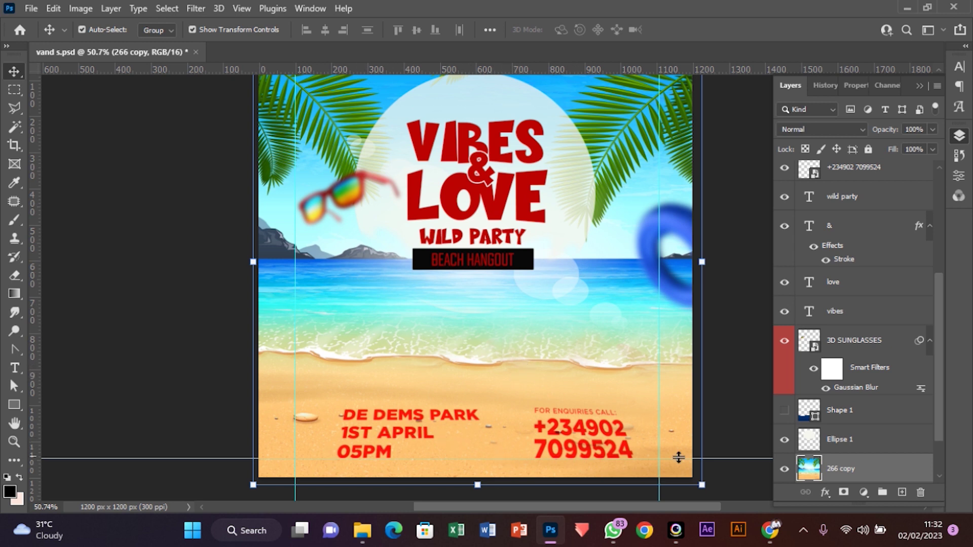
click(610, 437)
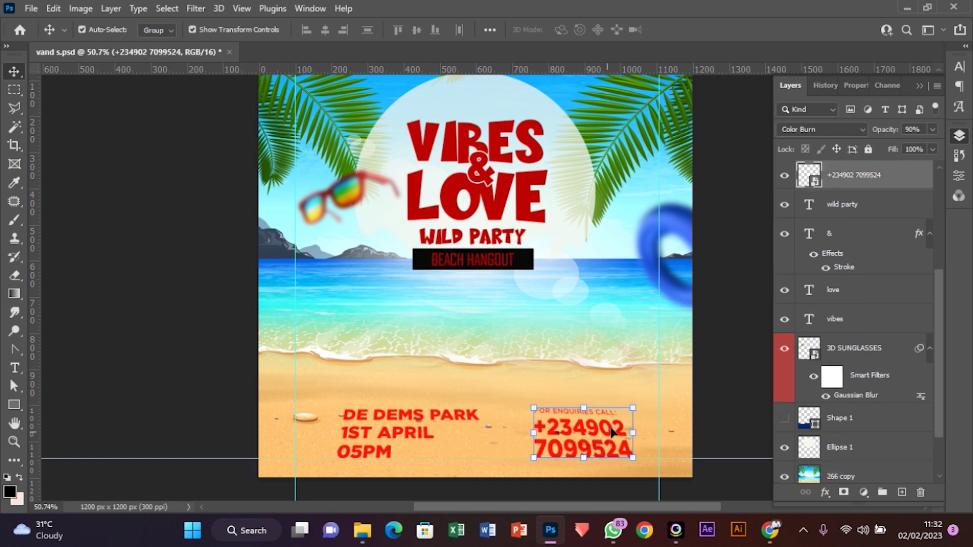
key(ctrl)
drag(635, 409, 619, 411)
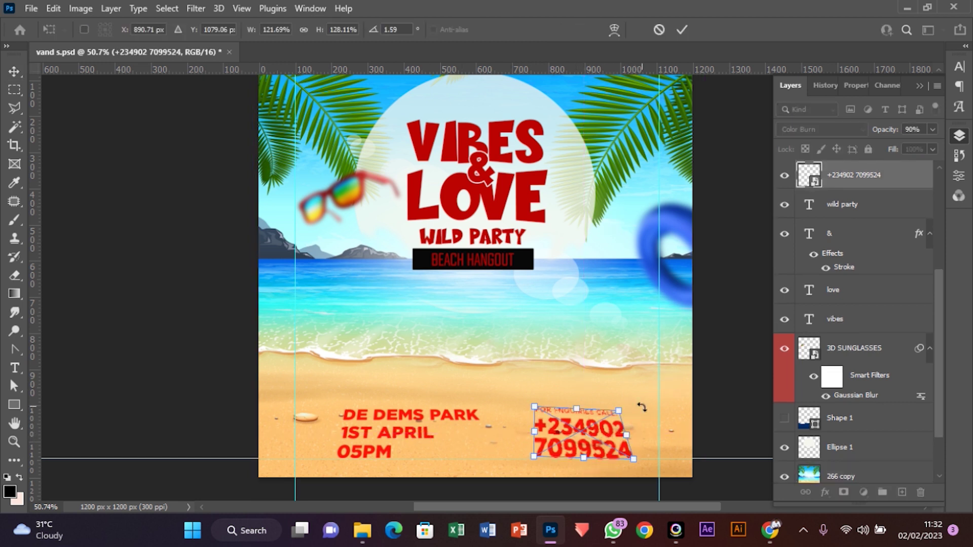
click(659, 31)
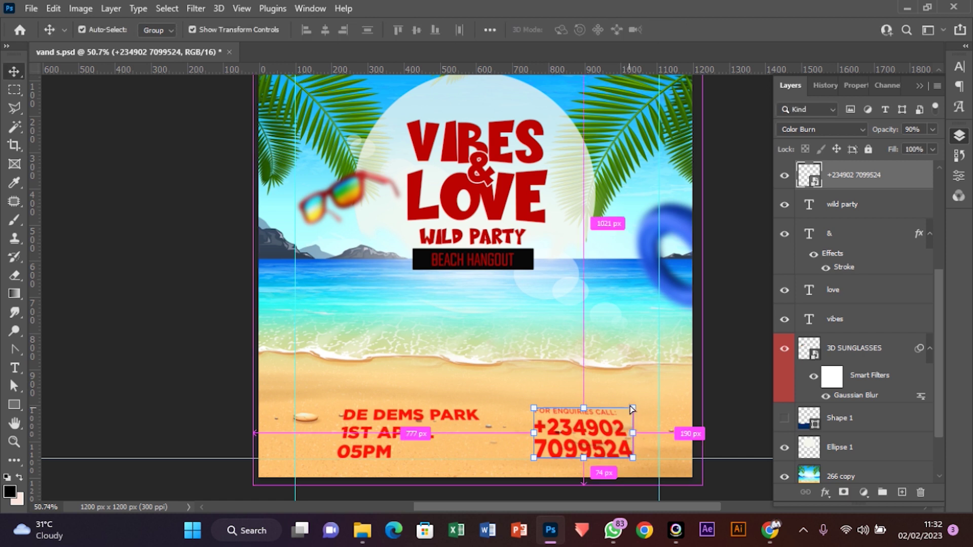
Distort the enquiry contact block by pulling its upper right corner outward and its upper left corner slightly inward and down.
mouse_move(635, 409)
mouse_down()
mouse_move(618, 413)
mouse_move(629, 409)
mouse_up()
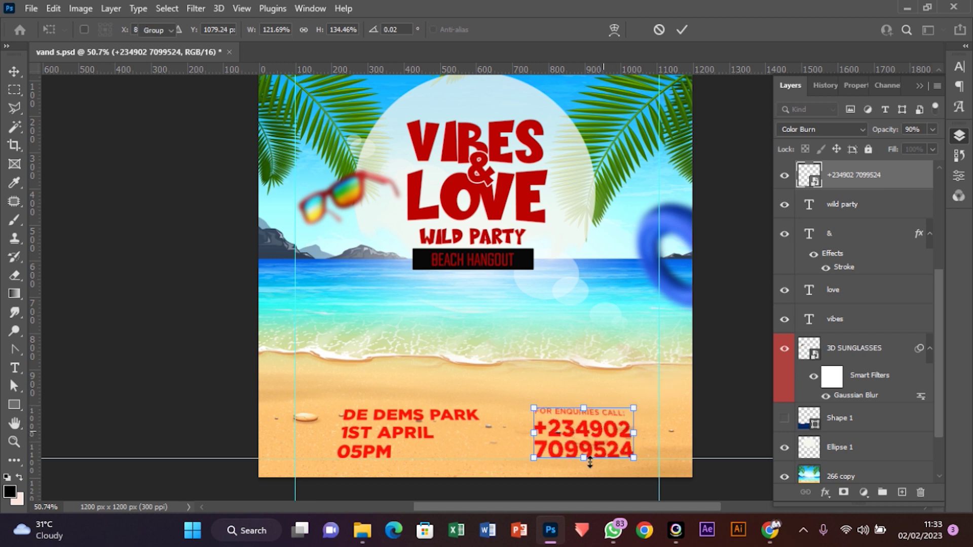
key(Return)
key(ctrl+t)
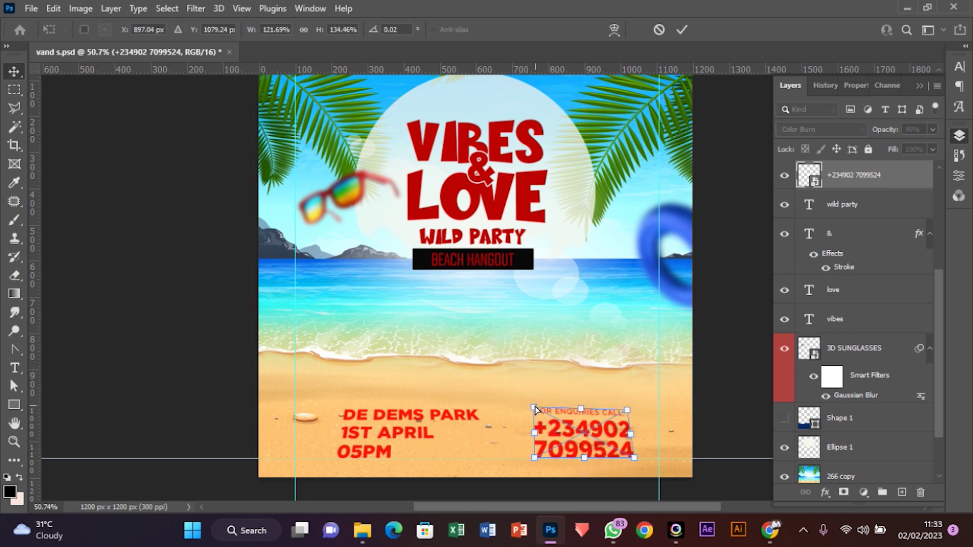
drag(535, 409, 540, 412)
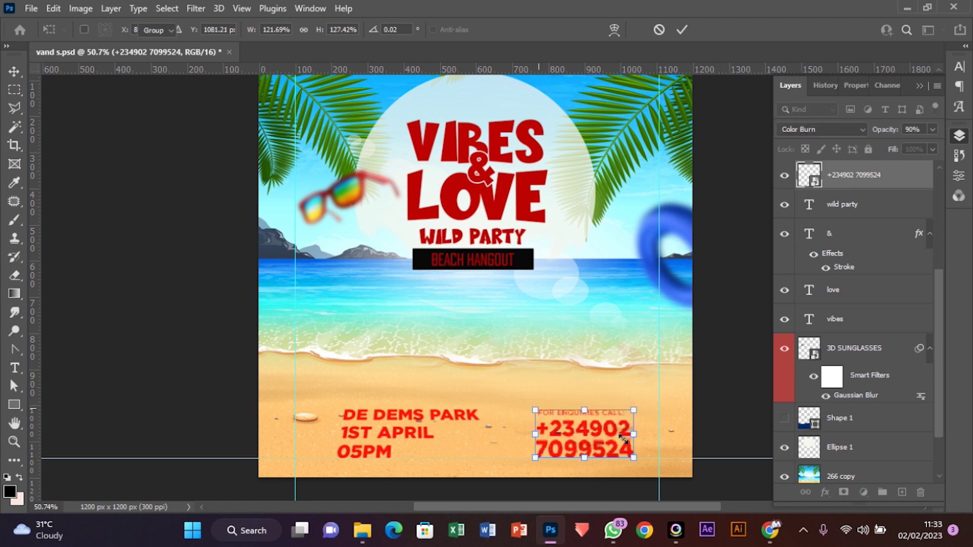
key(Escape)
click(709, 448)
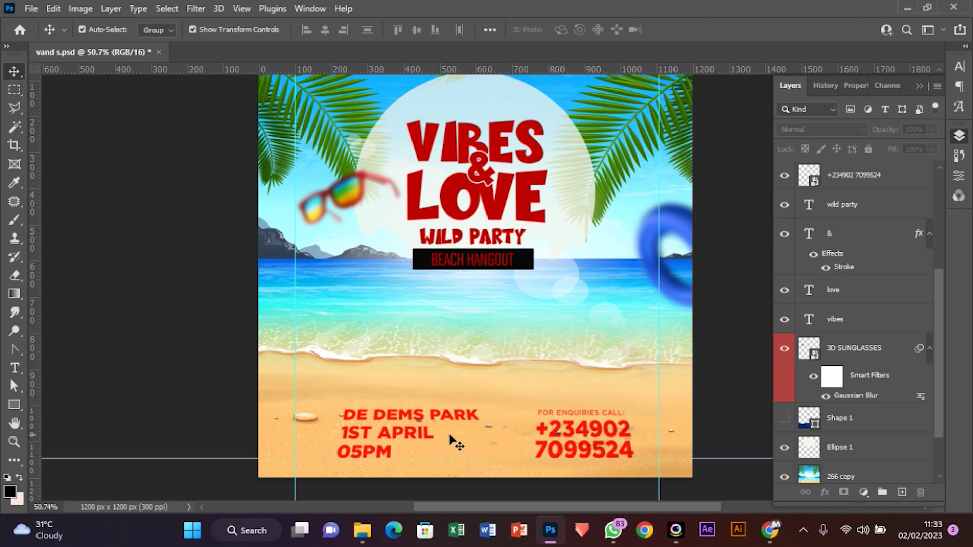
Hide the original 266 background layer and convert the 266 copy layer into a smart object.
click(417, 437)
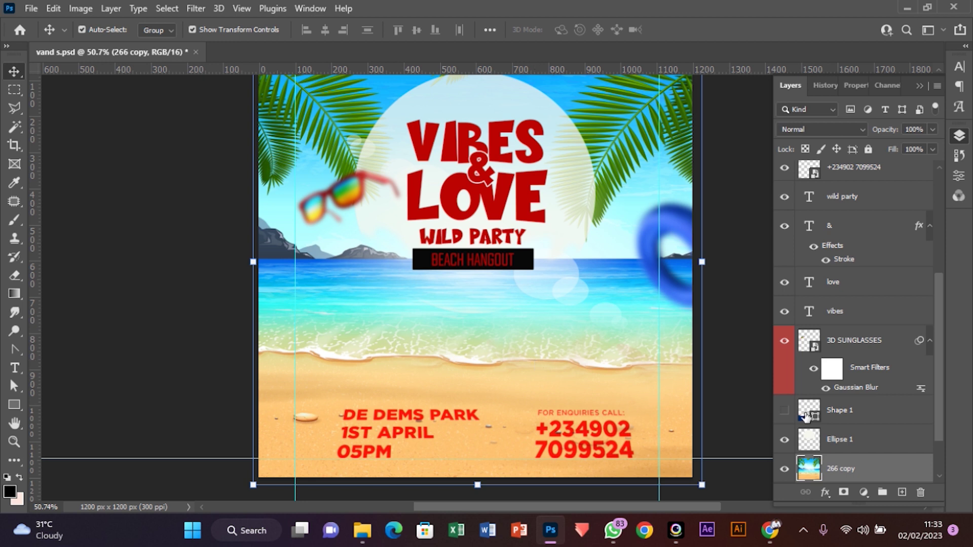
scroll(811, 416, down, 2)
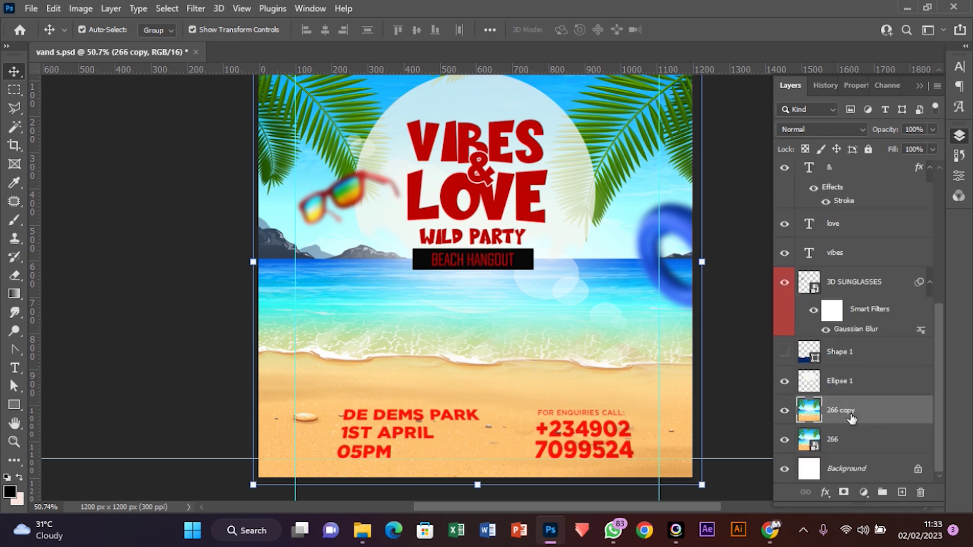
click(785, 439)
key(ctrl)
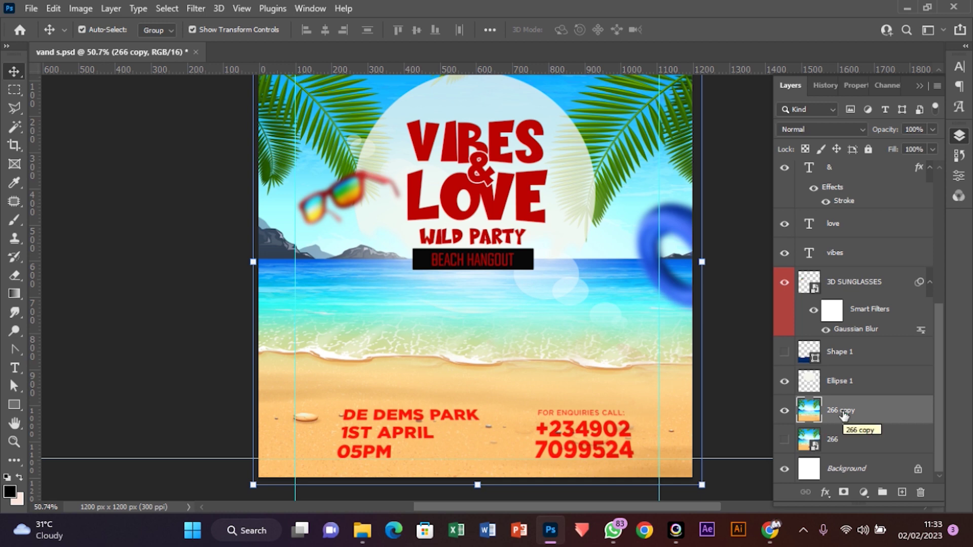
right_click(843, 413)
click(732, 198)
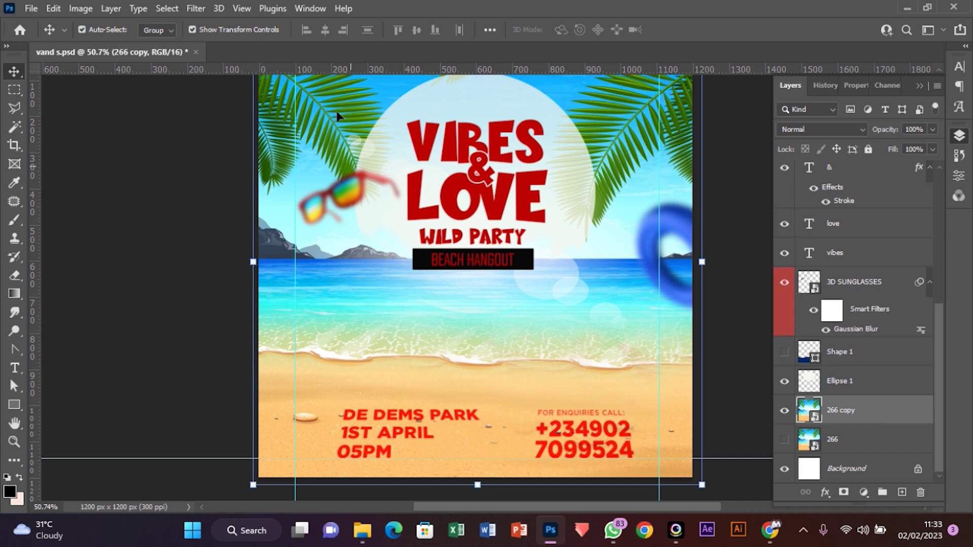
Apply a Camera Raw filter to the 266 copy layer with texture +69, clarity +31 and dehaze +19.
click(197, 8)
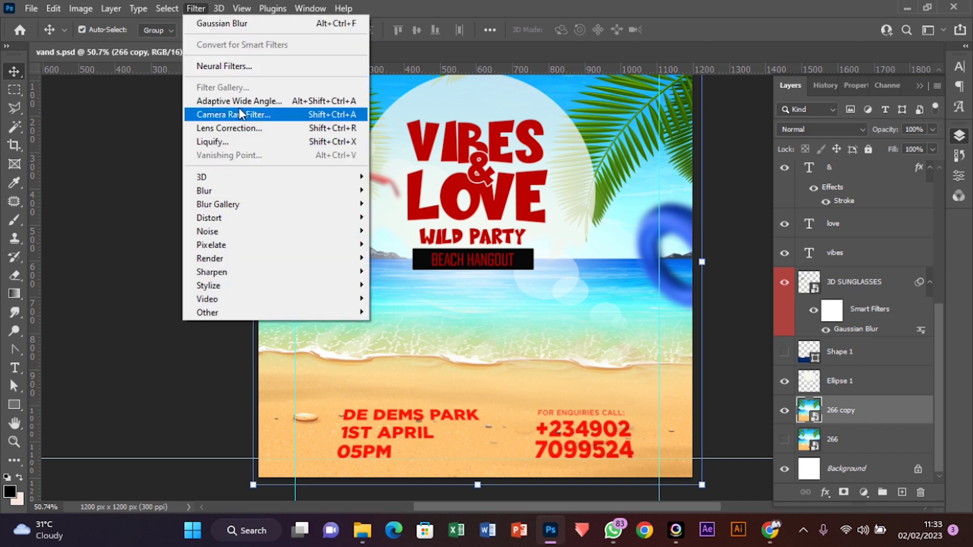
click(240, 114)
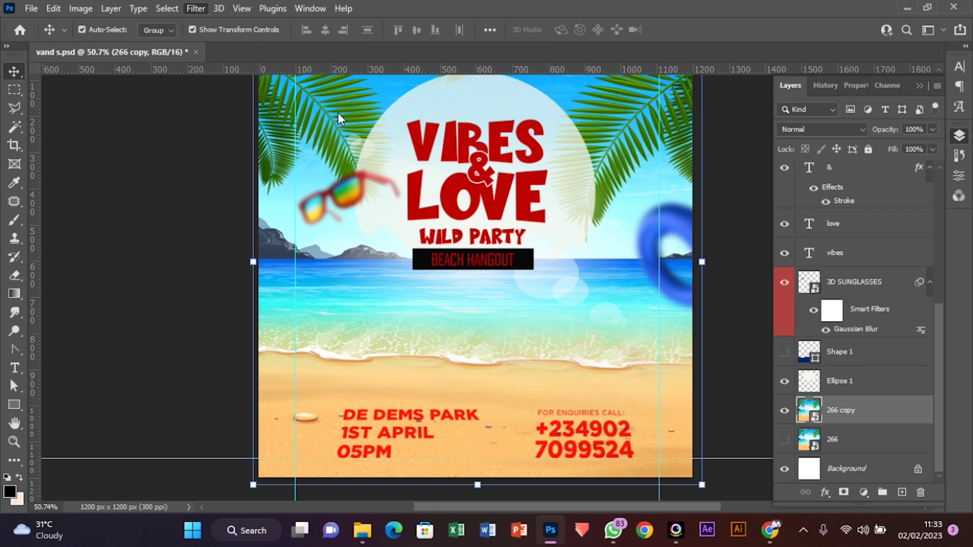
click(676, 530)
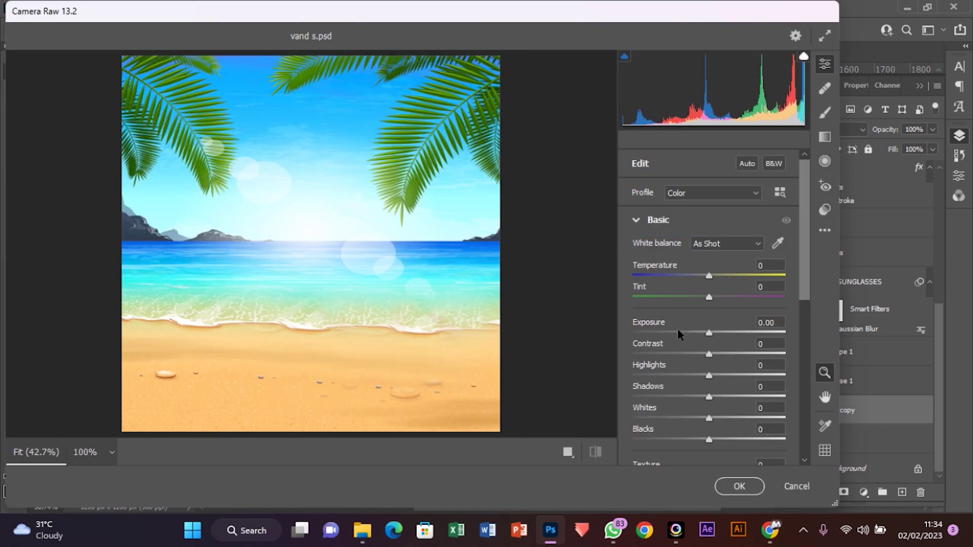
scroll(709, 400, down, 3)
drag(708, 372, 722, 417)
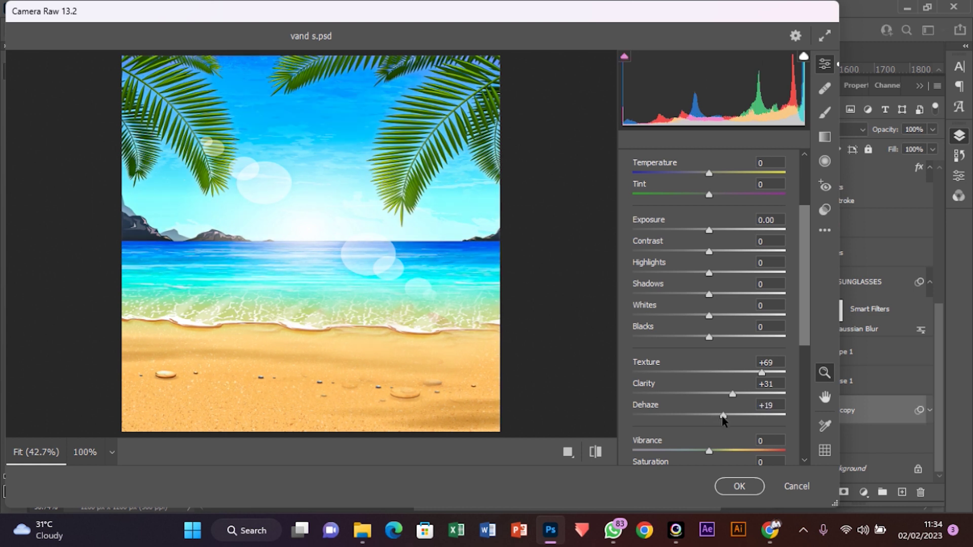
Set the Camera Raw tones to exposure -0.20, contrast +27, highlights +15, shadows +27, whites -18 and blacks +15.
drag(705, 253, 707, 233)
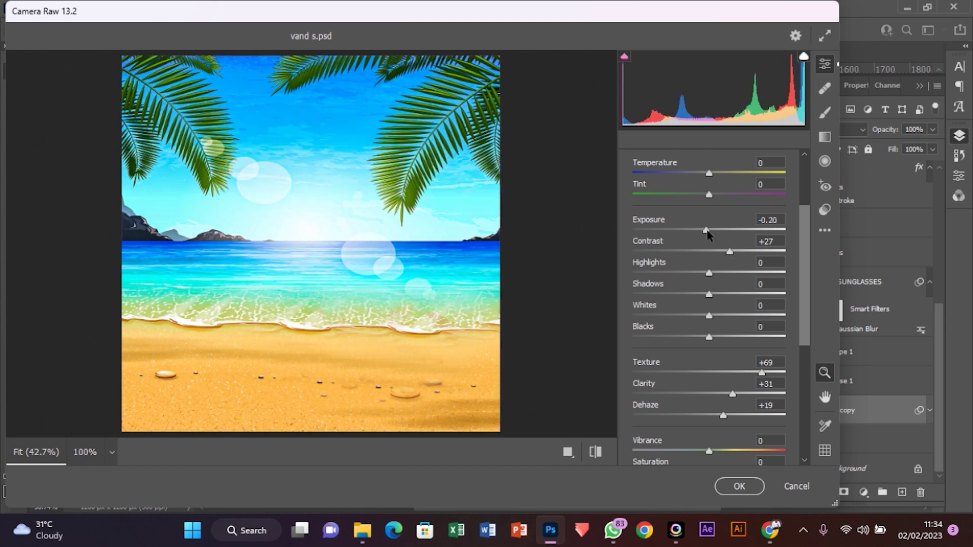
drag(709, 274, 720, 274)
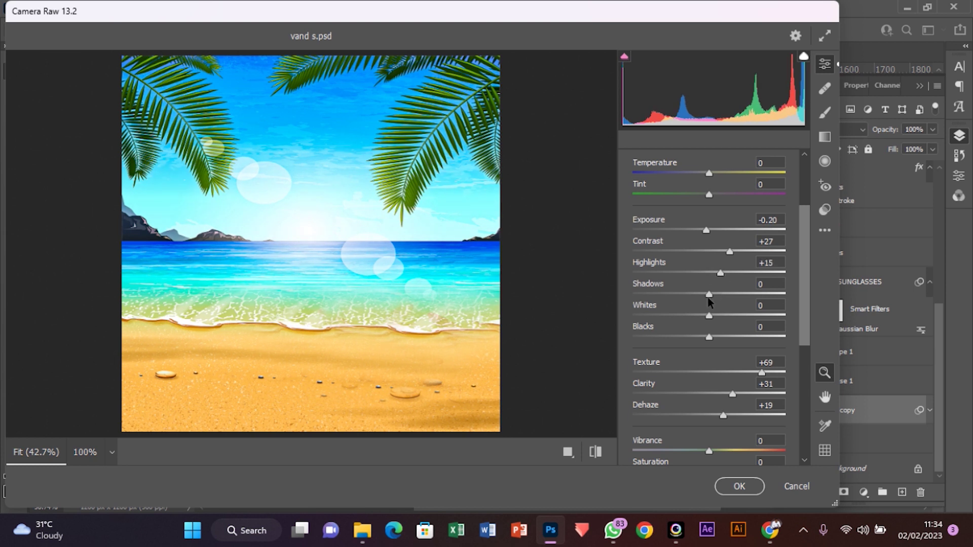
drag(709, 296, 720, 341)
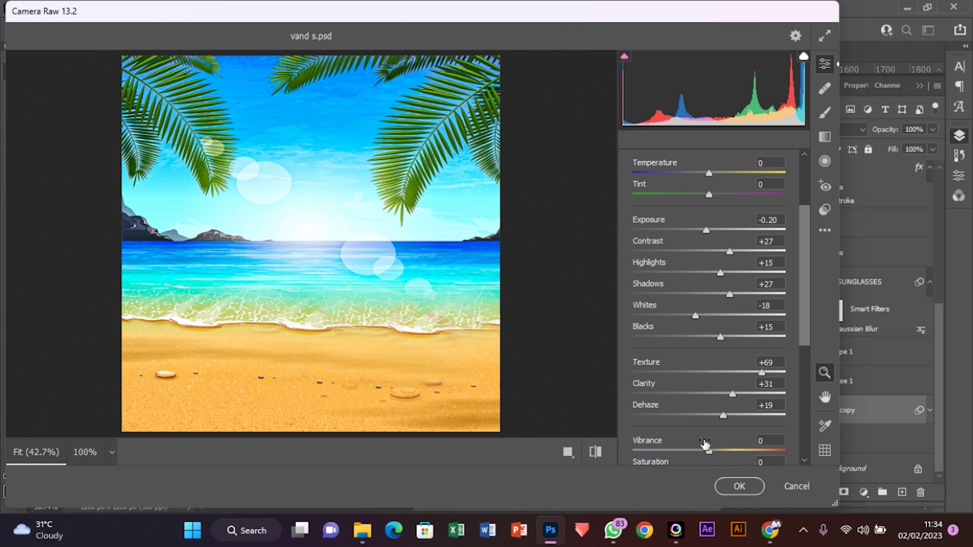
Lower the background's saturation to -6 and apply the Camera Raw adjustments.
scroll(704, 431, down, 1)
scroll(686, 387, down, 2)
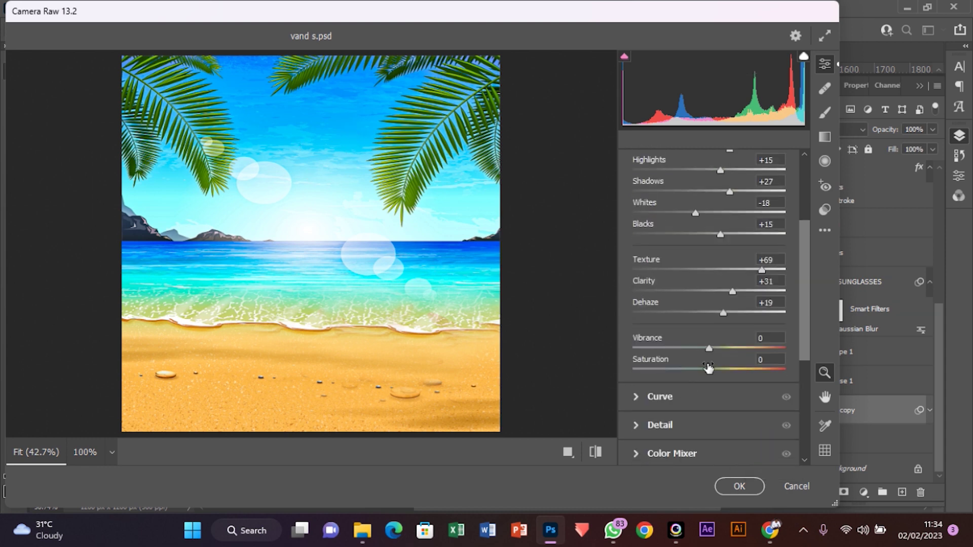
mouse_move(709, 371)
mouse_down()
mouse_move(722, 373)
mouse_move(702, 373)
mouse_up()
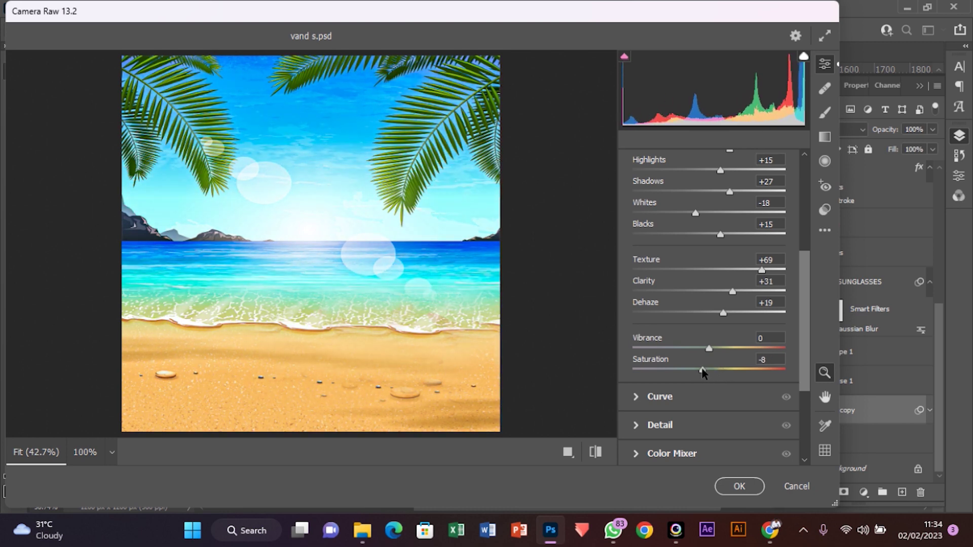
drag(703, 372, 705, 373)
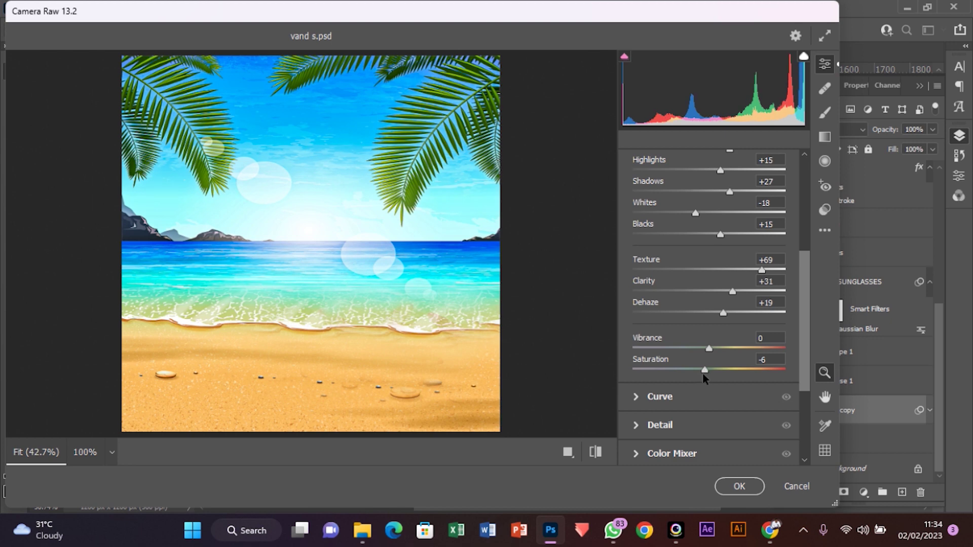
click(738, 486)
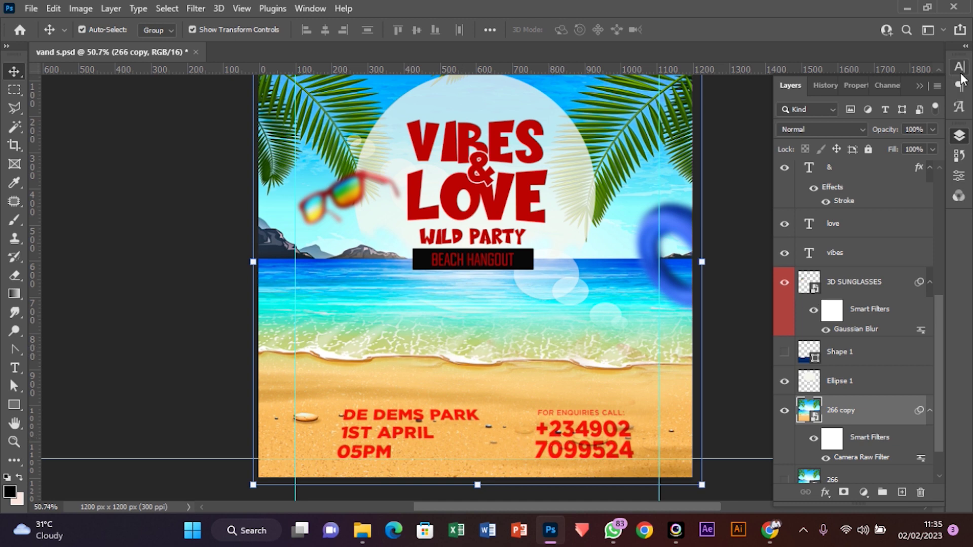
Compare the flyer with and without the Camera Raw filter on the 266 copy layer, leaving the filter enabled.
key(ctrl+z)
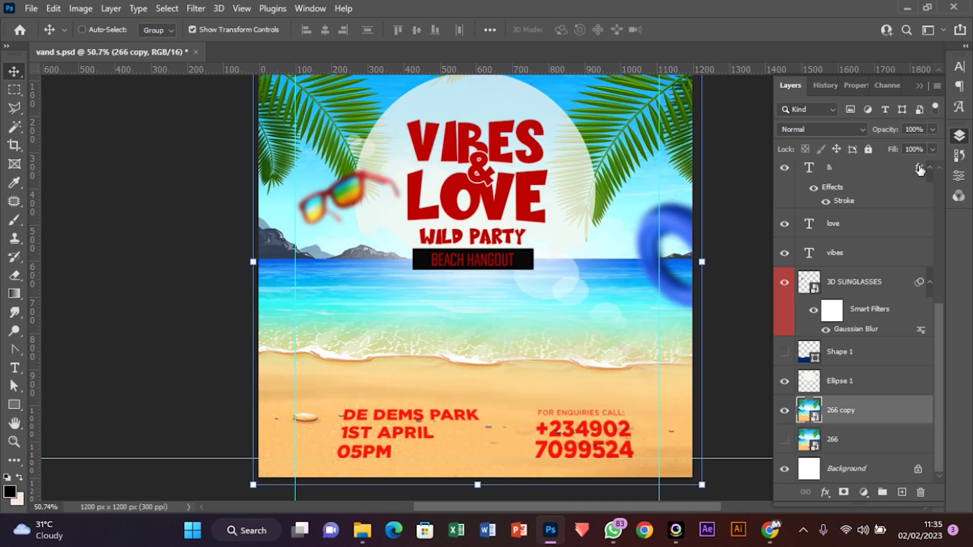
key(ctrl+shift+z)
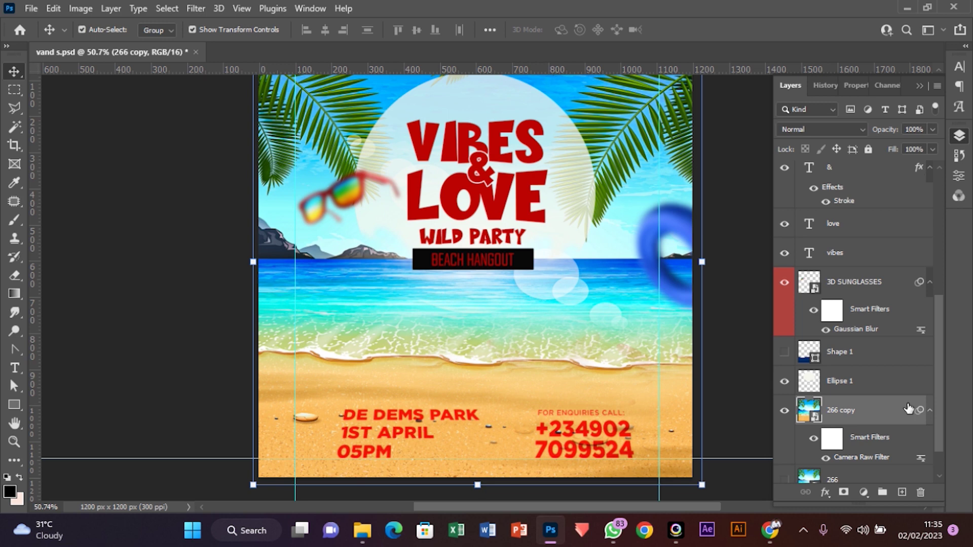
click(814, 439)
click(813, 439)
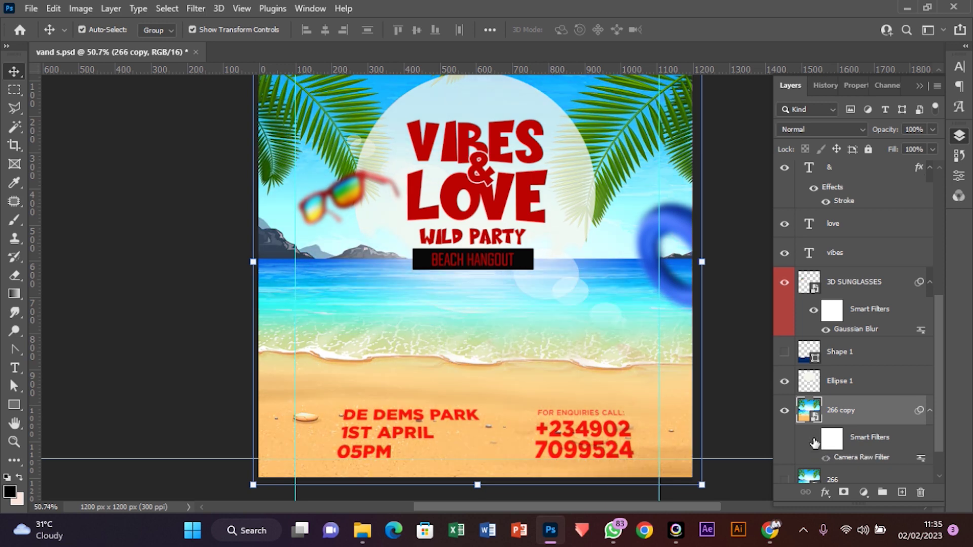
key(ctrl+0)
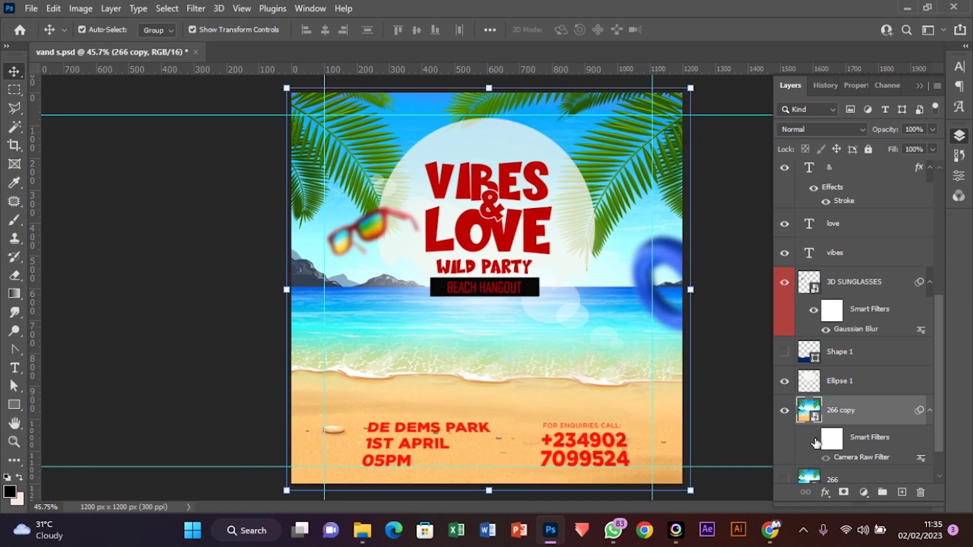
ctrl+click(748, 325)
key(ctrl+plus)
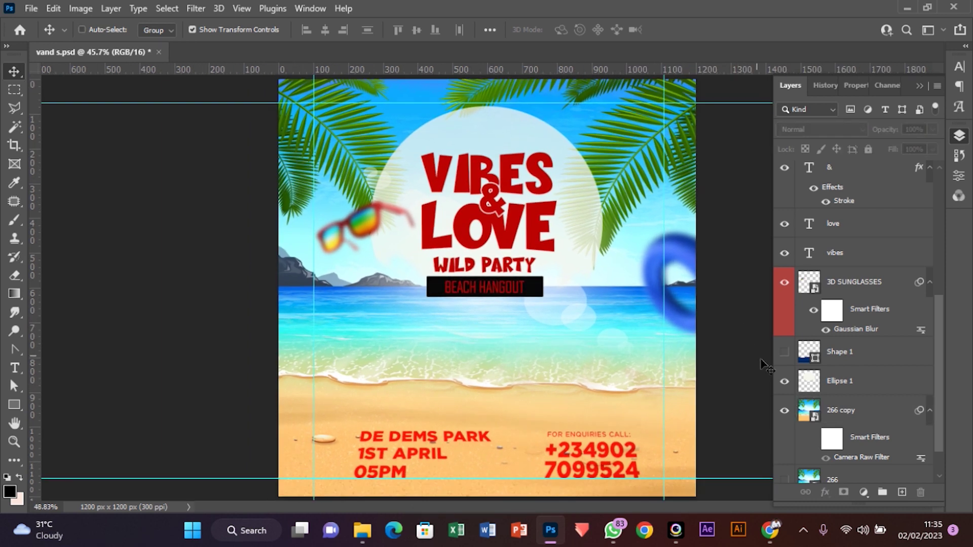
click(802, 404)
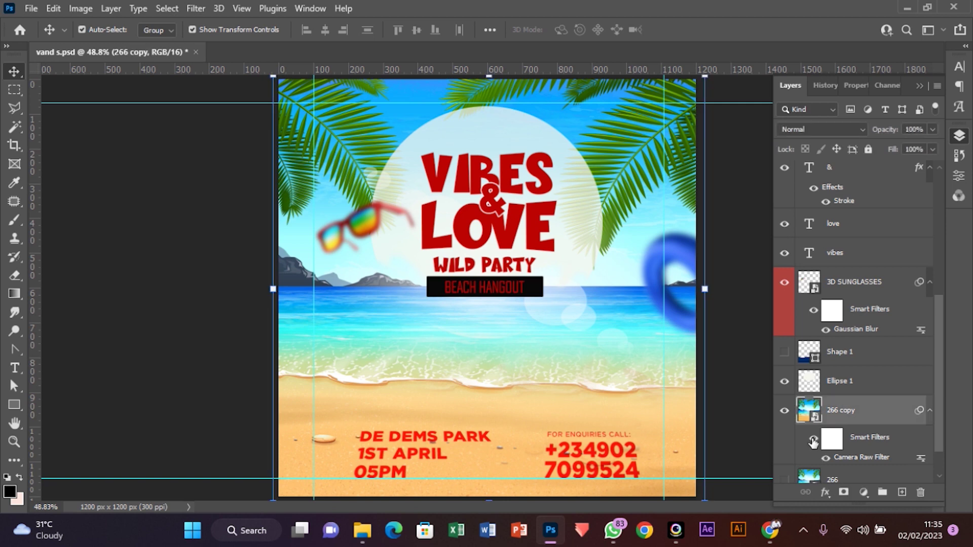
click(813, 441)
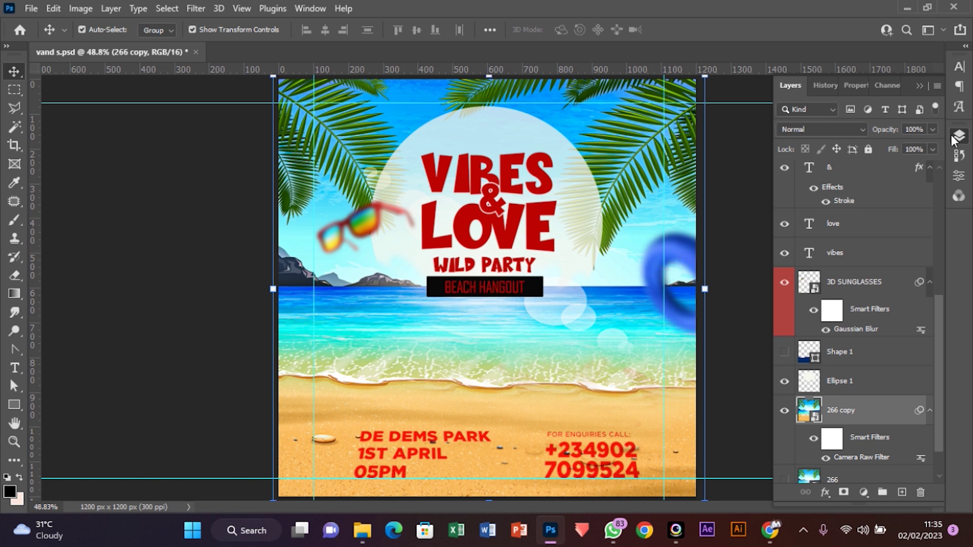
Save the current design as a new history snapshot and compare it with the original file state and Snapshot 3.
click(960, 159)
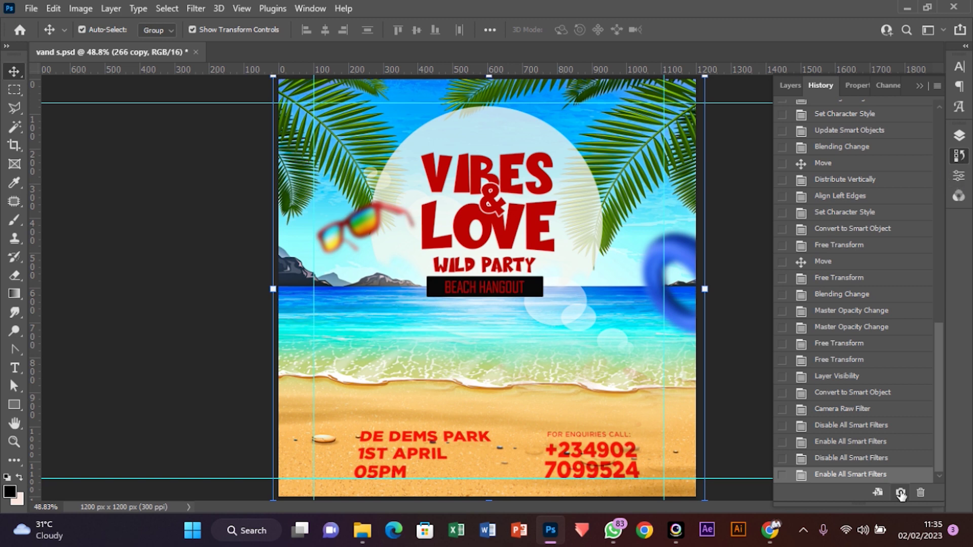
drag(938, 413, 953, 161)
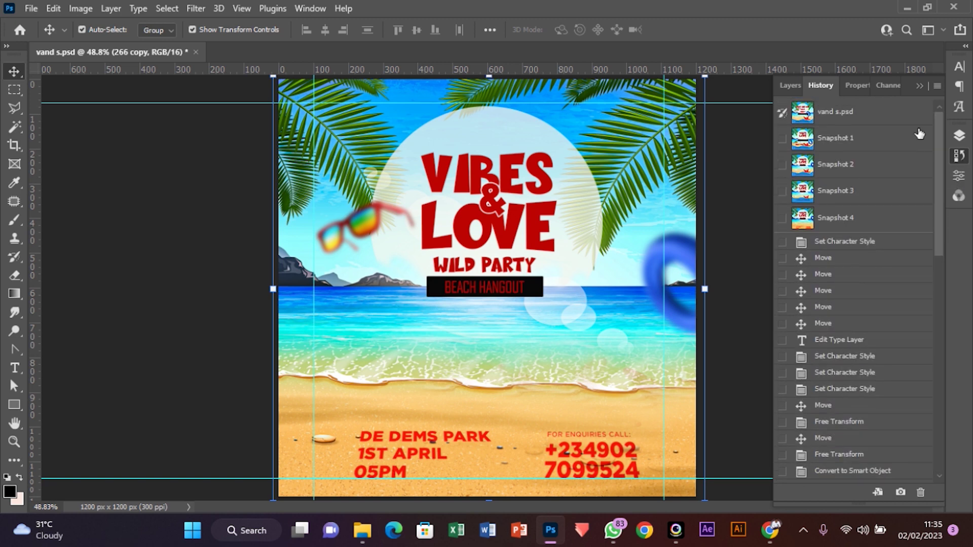
click(874, 117)
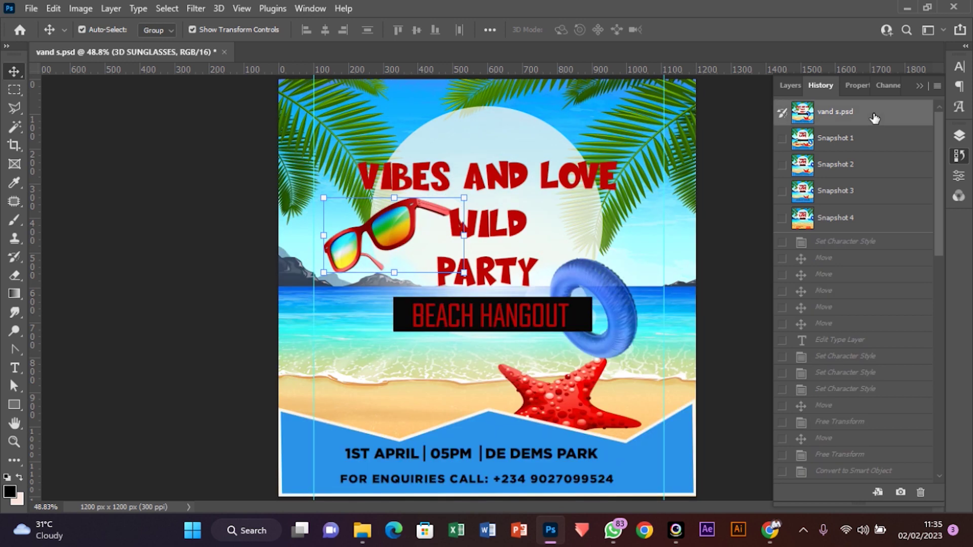
click(849, 219)
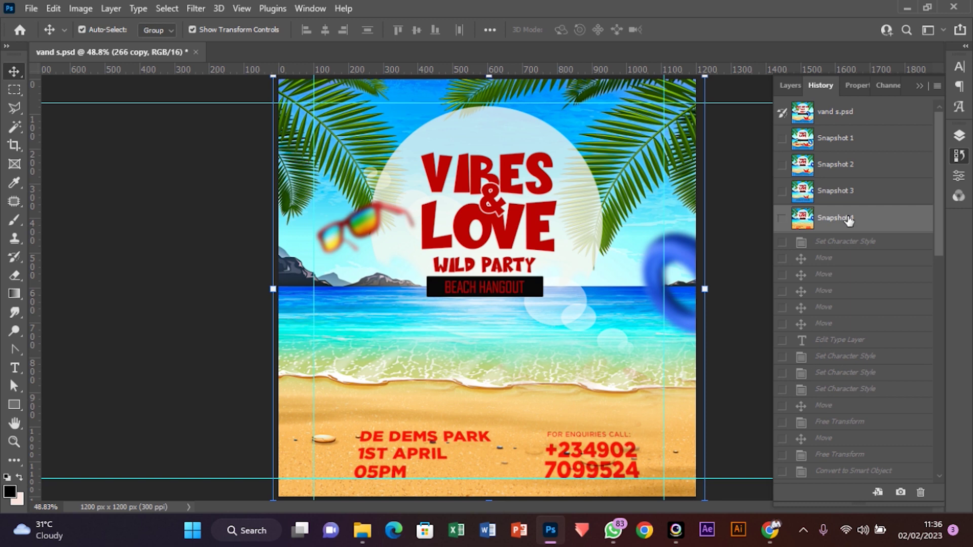
click(855, 200)
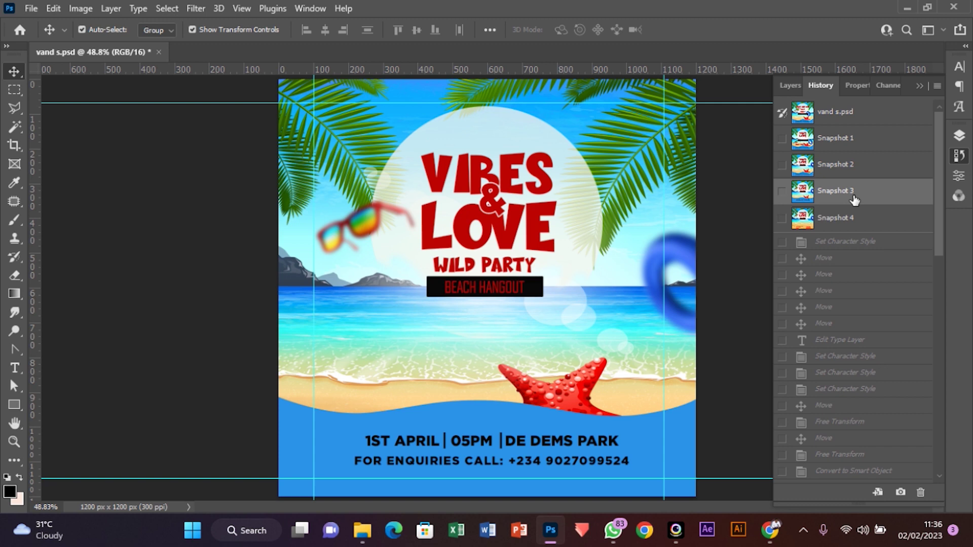
click(844, 223)
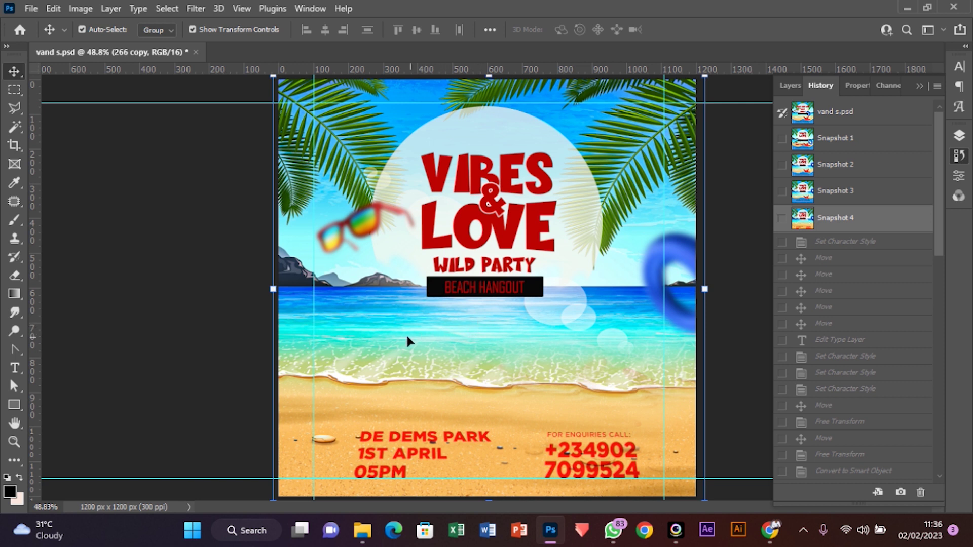
Open the contents of the 266 copy smart object for editing.
click(15, 238)
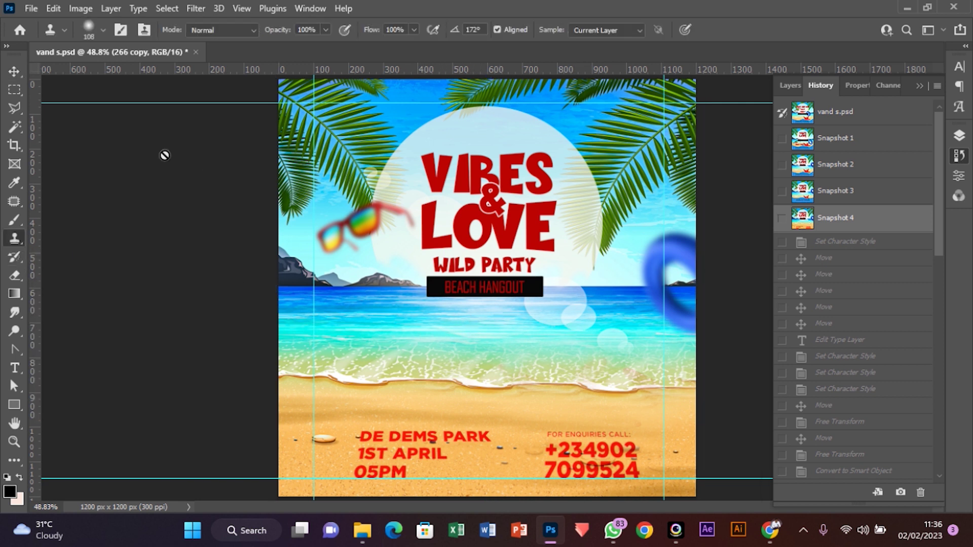
click(15, 72)
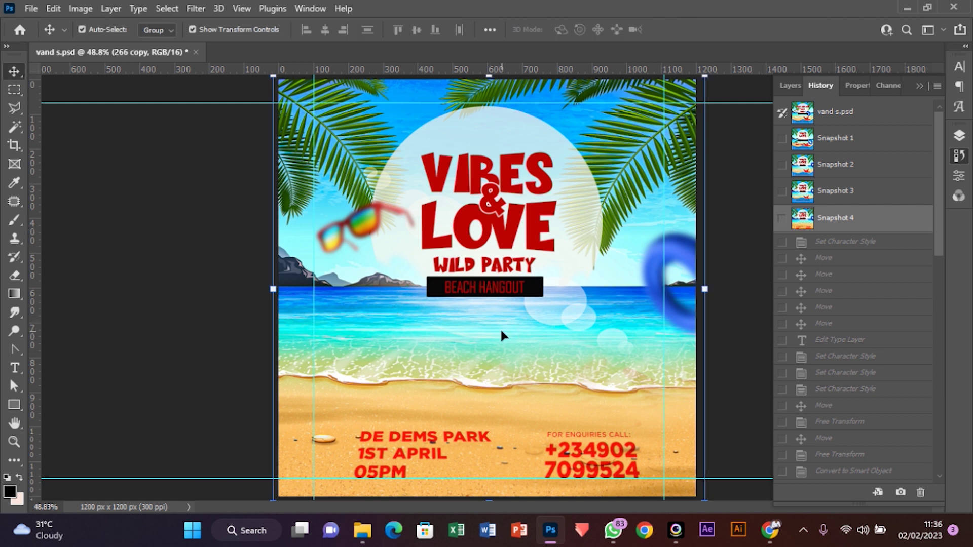
click(959, 137)
scroll(894, 355, down, 3)
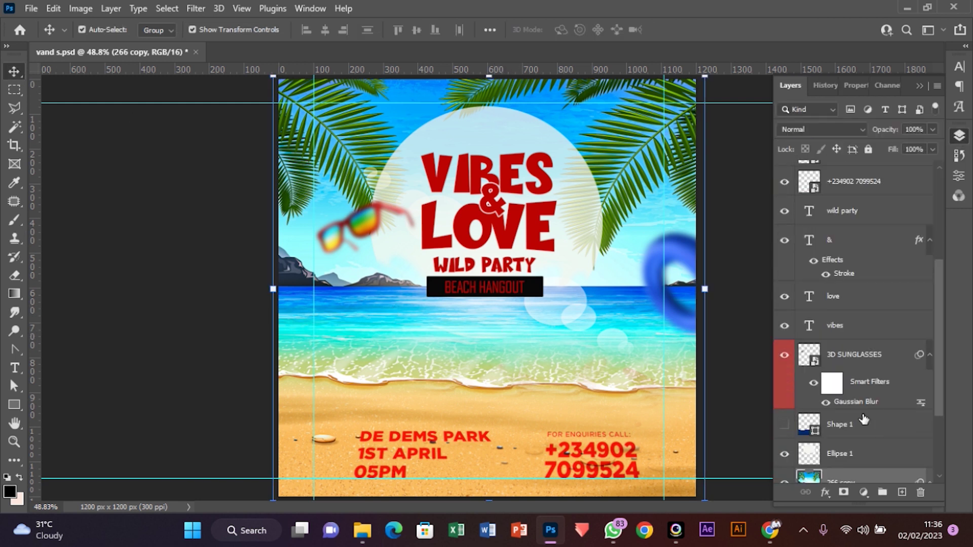
scroll(852, 423, down, 2)
double_click(810, 425)
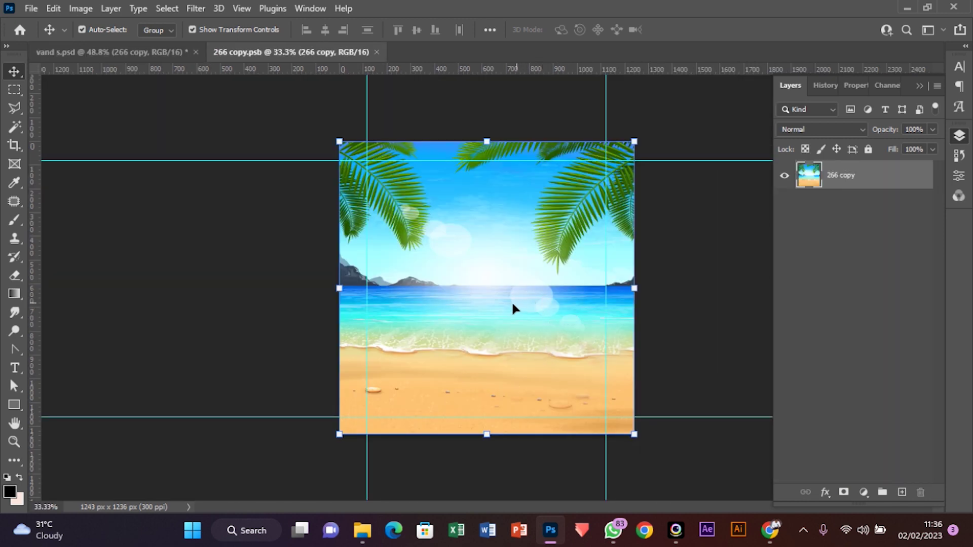
Clone clean water over the two smaller lens-flare circles in the sea with the Clone Stamp tool.
scroll(572, 326, up, 3)
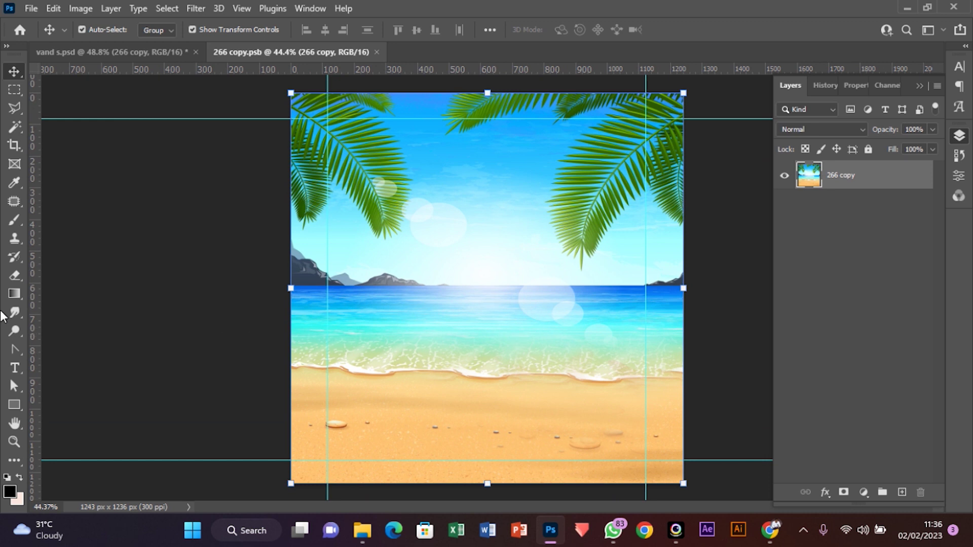
click(16, 241)
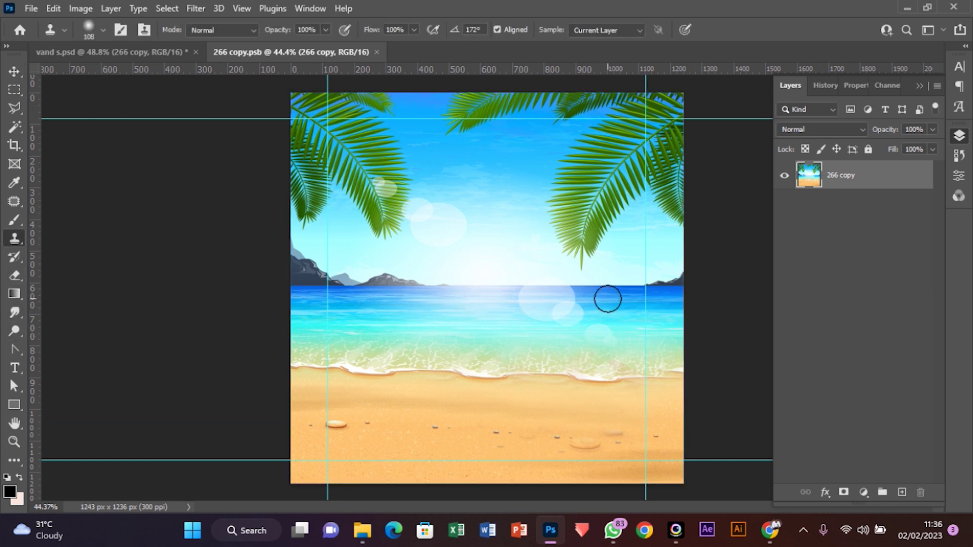
scroll(631, 349, up, 5)
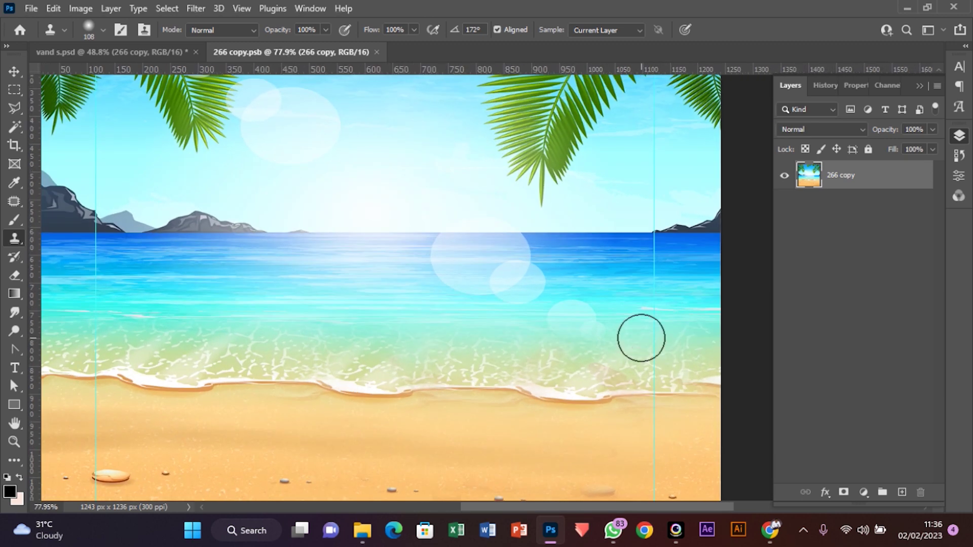
alt+click(638, 323)
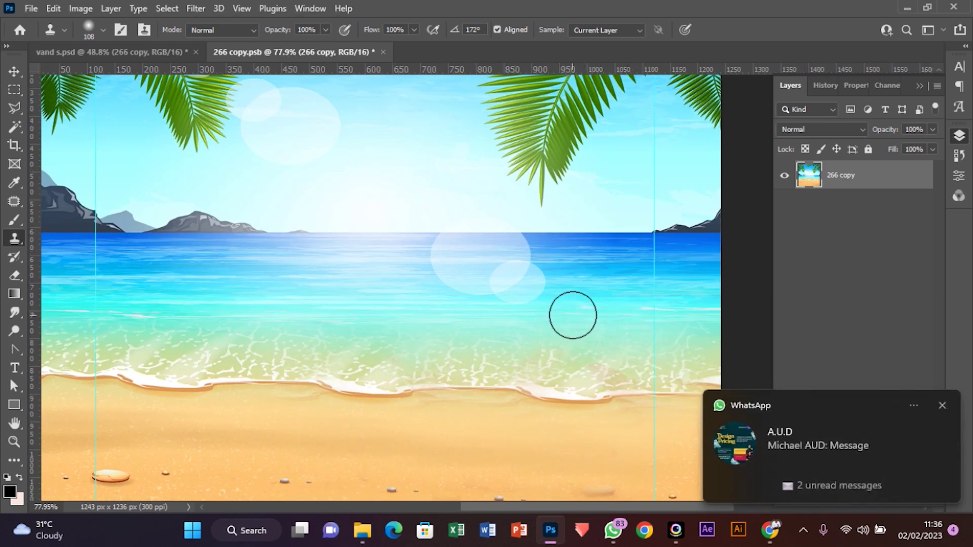
drag(571, 317, 593, 324)
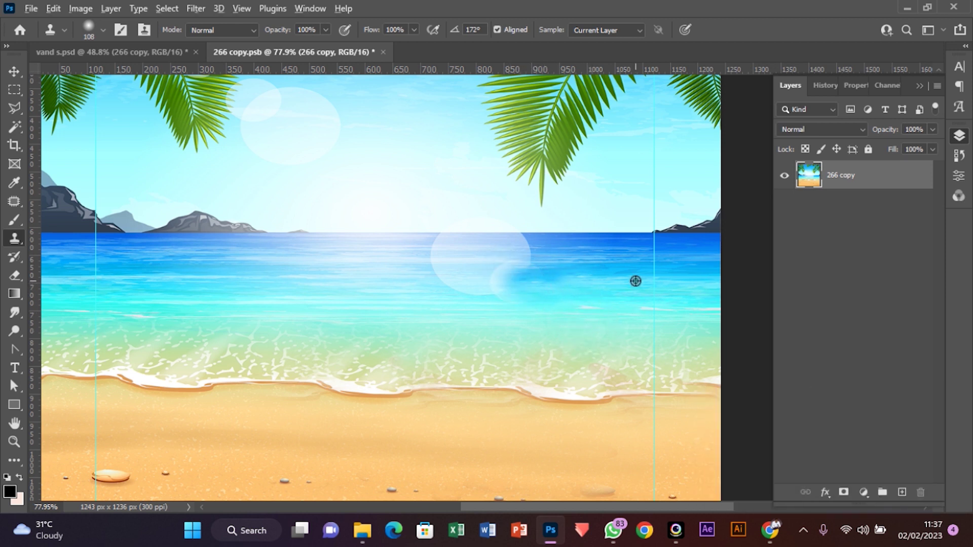
alt+click(407, 284)
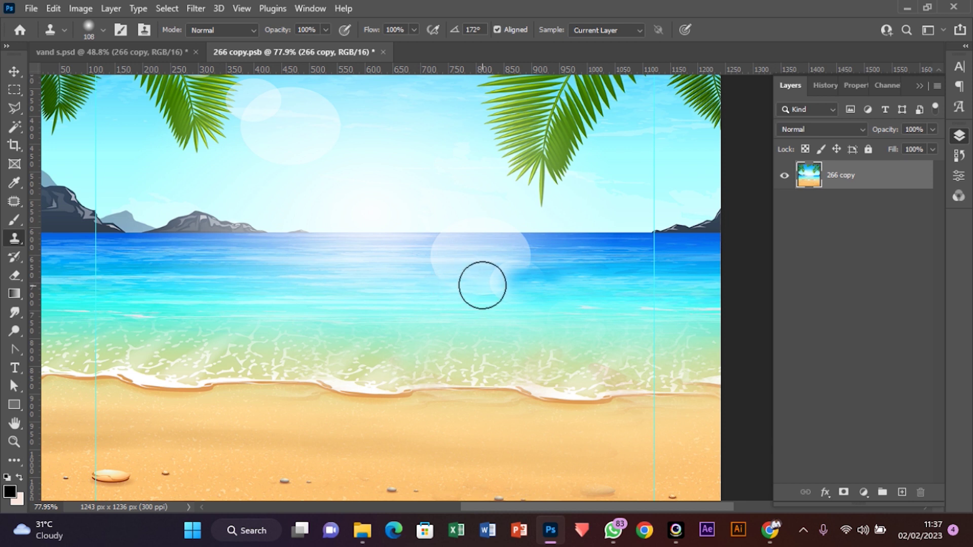
drag(481, 283, 603, 298)
alt+click(558, 260)
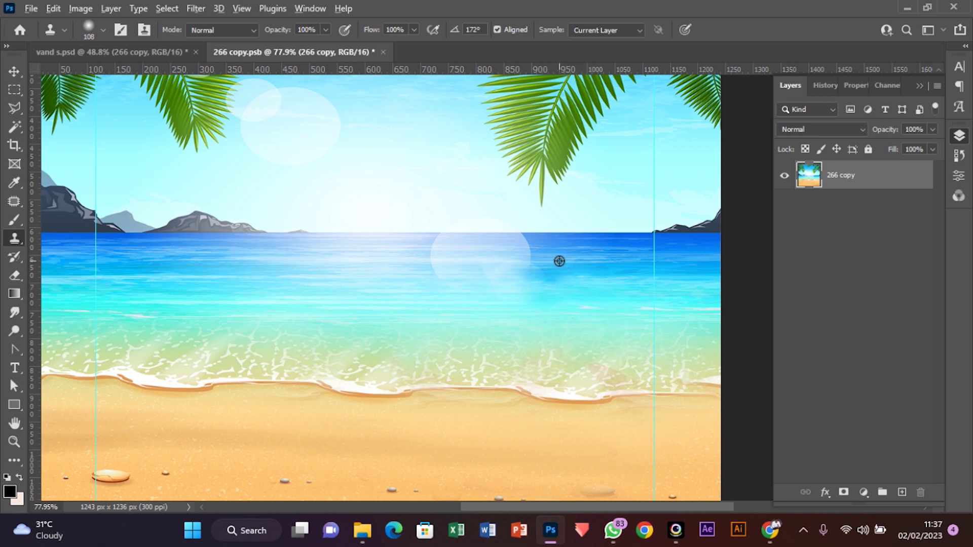
mouse_move(532, 254)
mouse_down()
mouse_move(499, 250)
mouse_move(515, 250)
mouse_up()
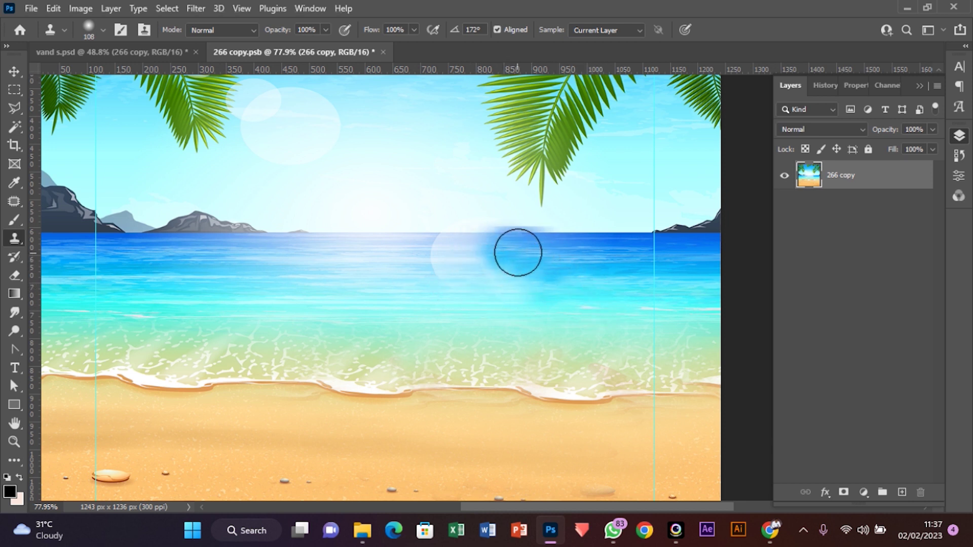
key(ctrl+z)
key(ctrl+z)
key(ctrl+z)
key(ctrl+z)
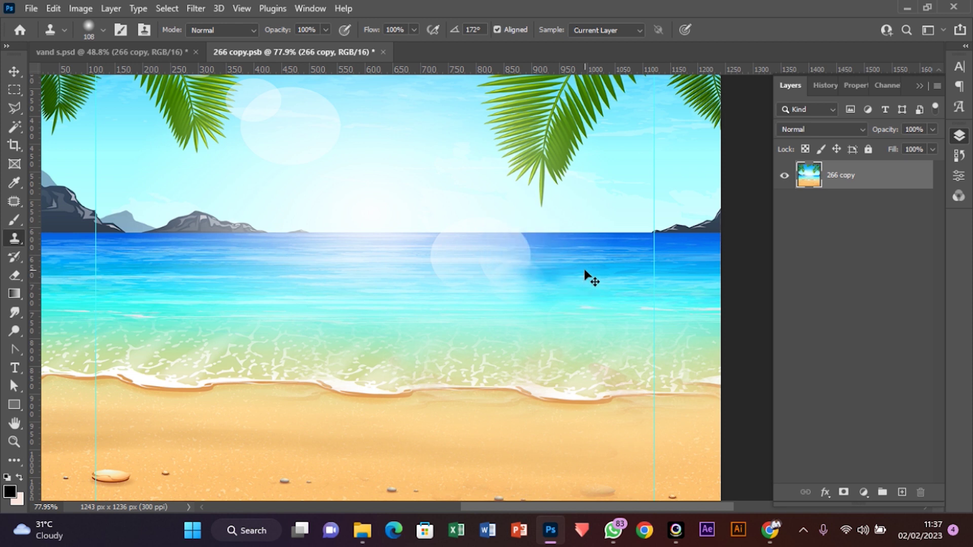
Clone nearby sea and horizon over the large lens-flare circle, using a 175-pixel Clone Stamp brush.
mouse_move(581, 249)
mouse_down()
mouse_move(597, 249)
mouse_move(589, 255)
mouse_up()
alt+click(589, 254)
drag(530, 256, 526, 253)
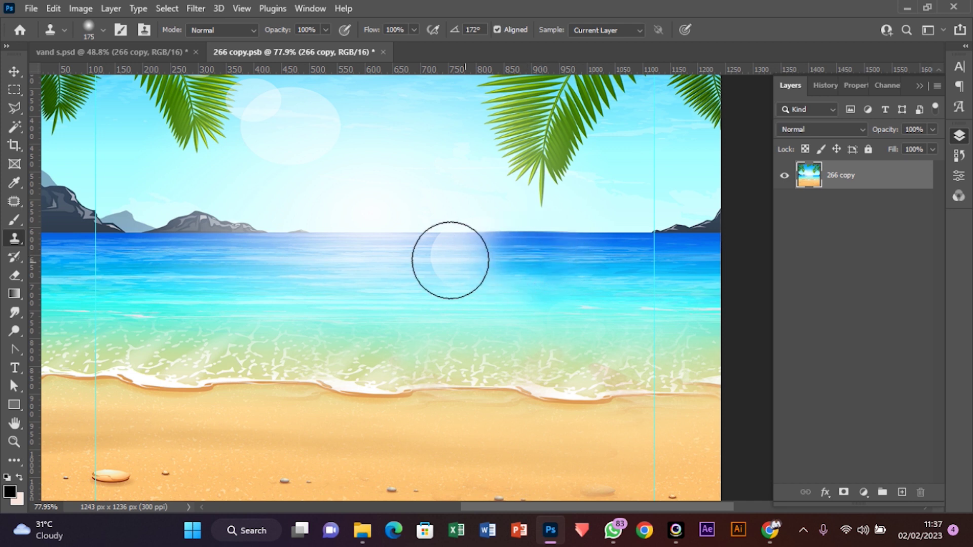
key(ctrl+z)
mouse_move(450, 255)
mouse_down()
mouse_move(461, 254)
mouse_move(450, 253)
mouse_up()
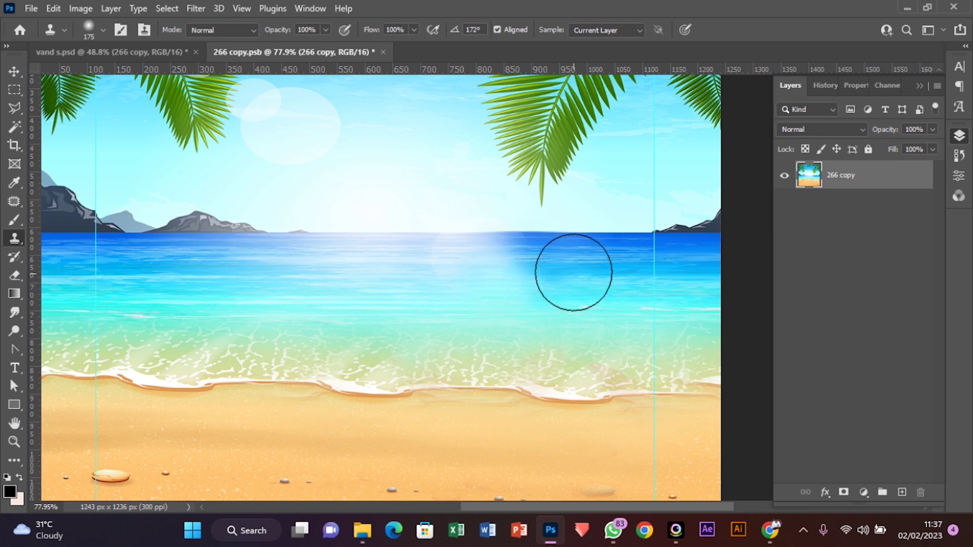
Blend the edges of the patched water below the horizon using Clone Stamp brush sizes of 49 and 95 pixels.
alt+right_click(537, 280)
drag(532, 284, 445, 277)
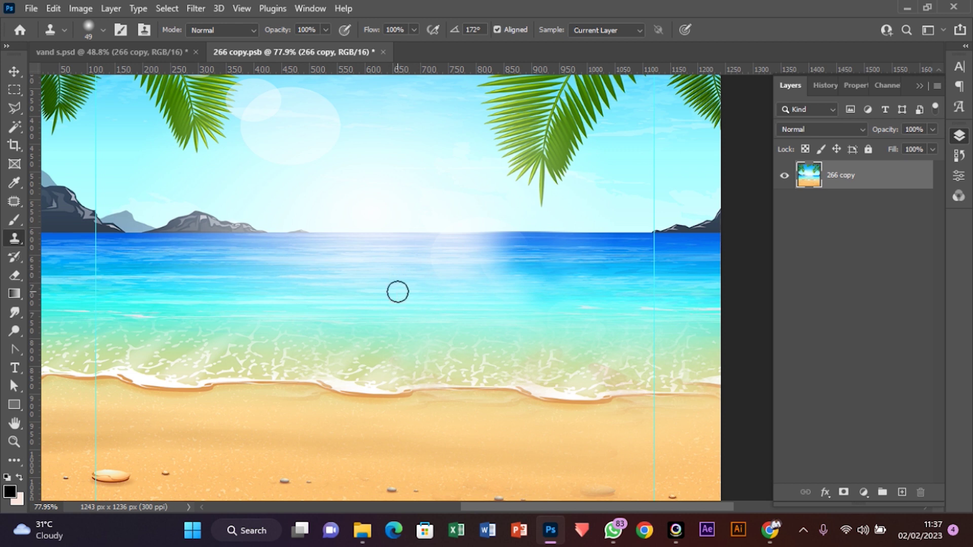
mouse_move(434, 274)
mouse_down()
mouse_move(486, 267)
mouse_move(575, 290)
mouse_move(568, 289)
mouse_up()
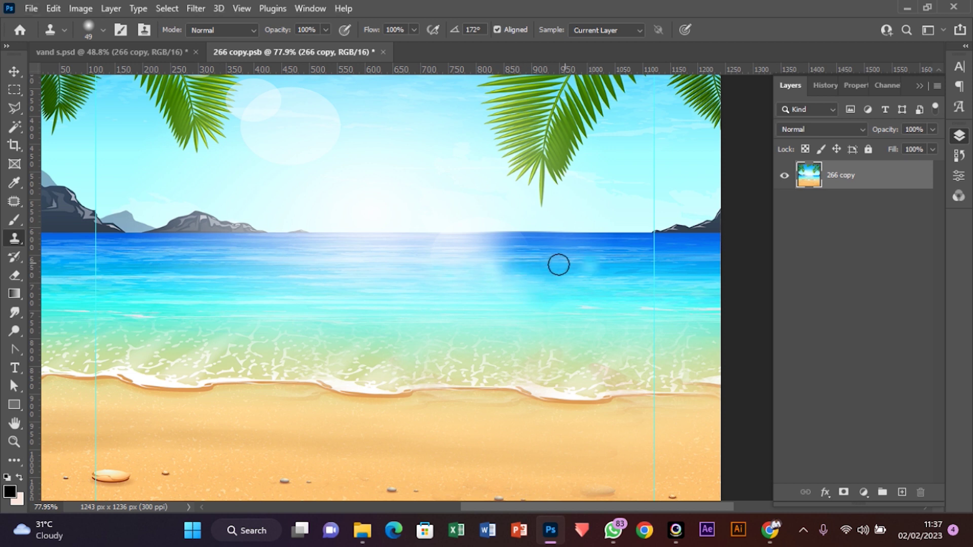
alt+right_click(331, 259)
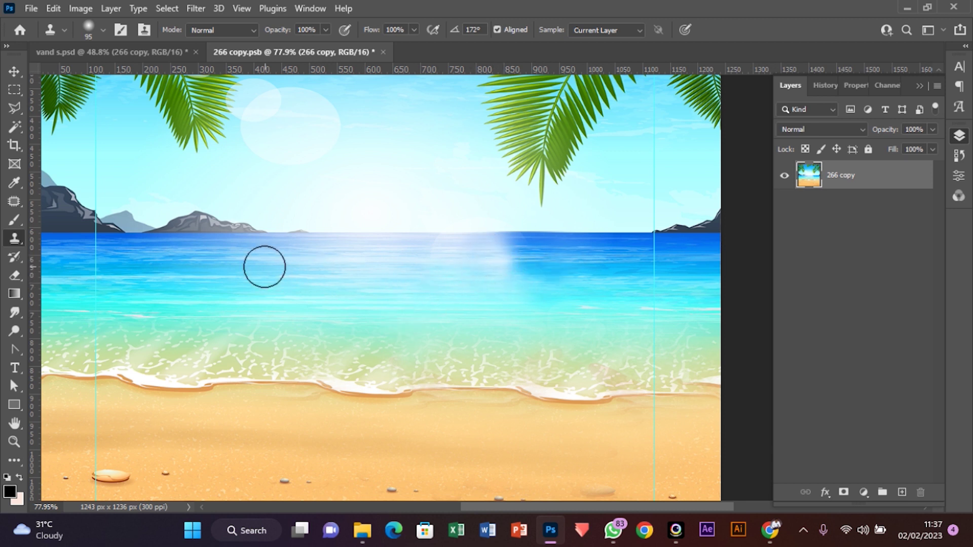
mouse_move(512, 259)
mouse_down()
mouse_move(584, 283)
mouse_move(488, 251)
mouse_move(501, 252)
mouse_move(472, 296)
mouse_move(536, 274)
mouse_move(532, 287)
mouse_move(503, 266)
mouse_up()
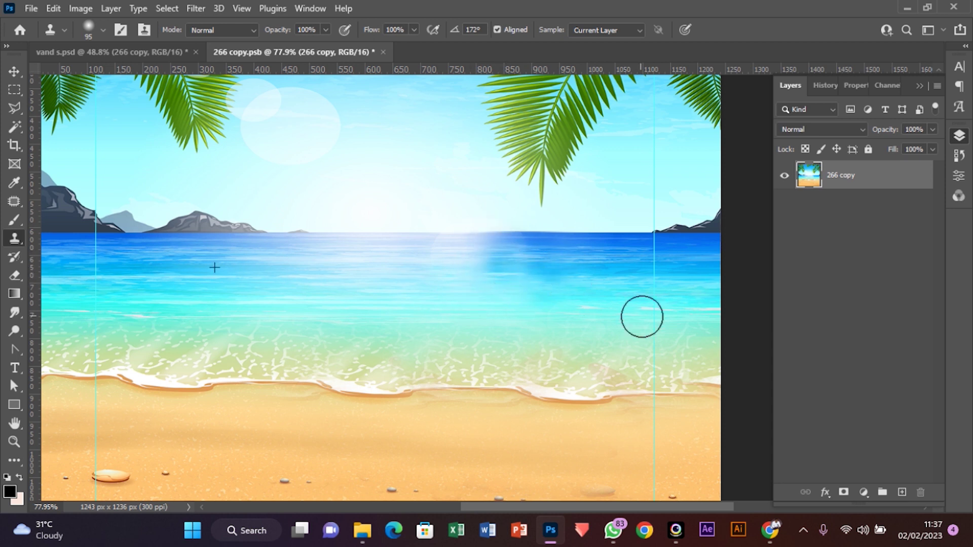
Clone darker water from the sea below the mountains over the remaining pale patch with a 131-pixel brush, and save and close 266 copy.psb.
click(451, 299)
alt+click(263, 273)
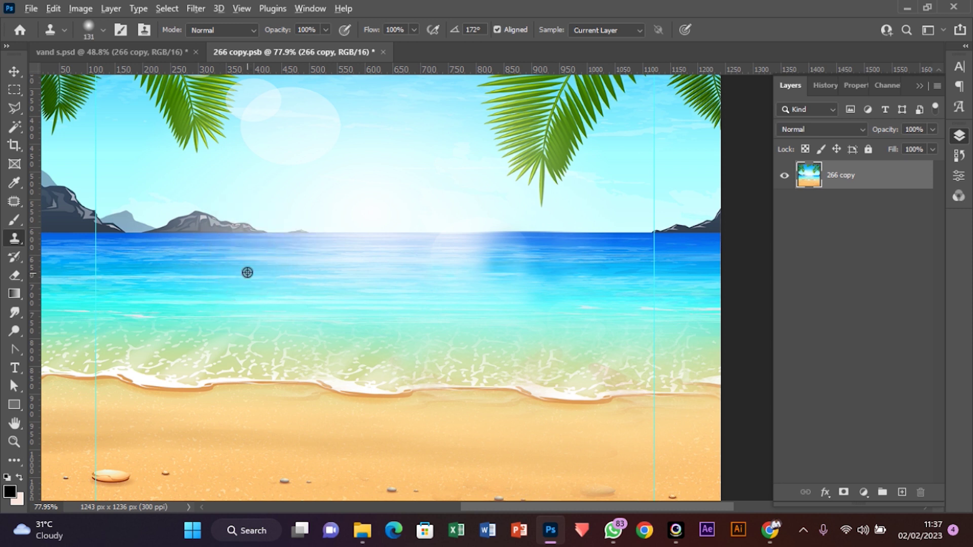
alt+click(245, 271)
drag(497, 266, 518, 268)
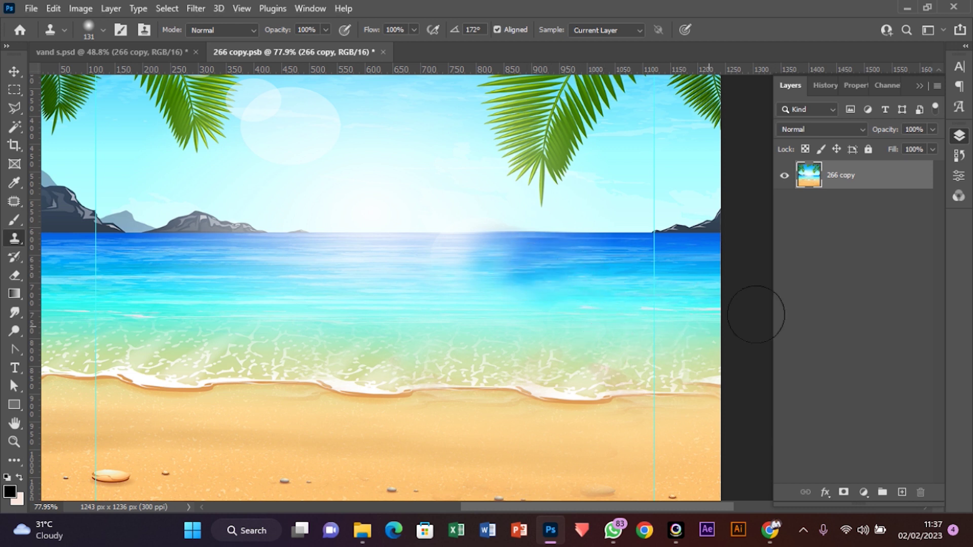
key(ctrl+s)
click(376, 52)
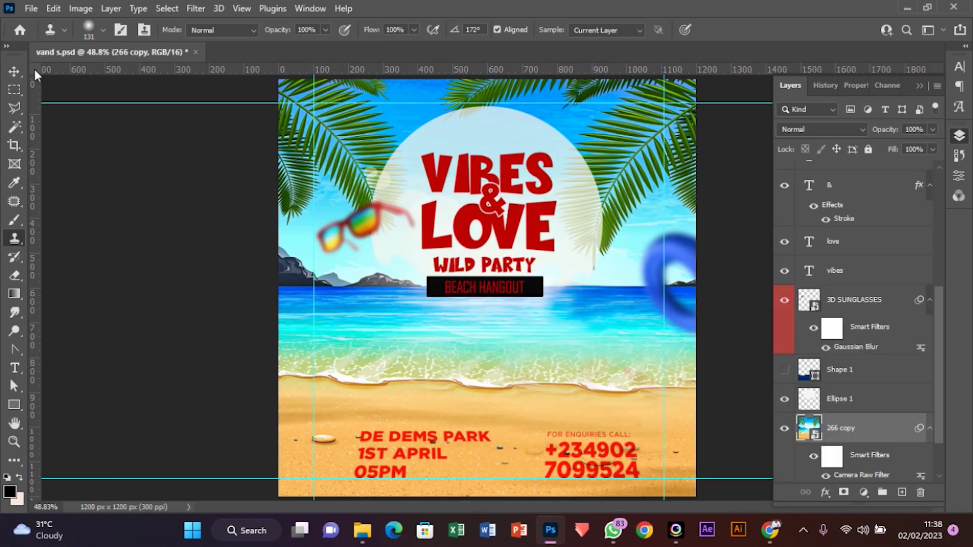
Group the Vibes & Love title texts, the Beach Hangout banner and the Ellipse 1 circle.
click(11, 75)
click(554, 221)
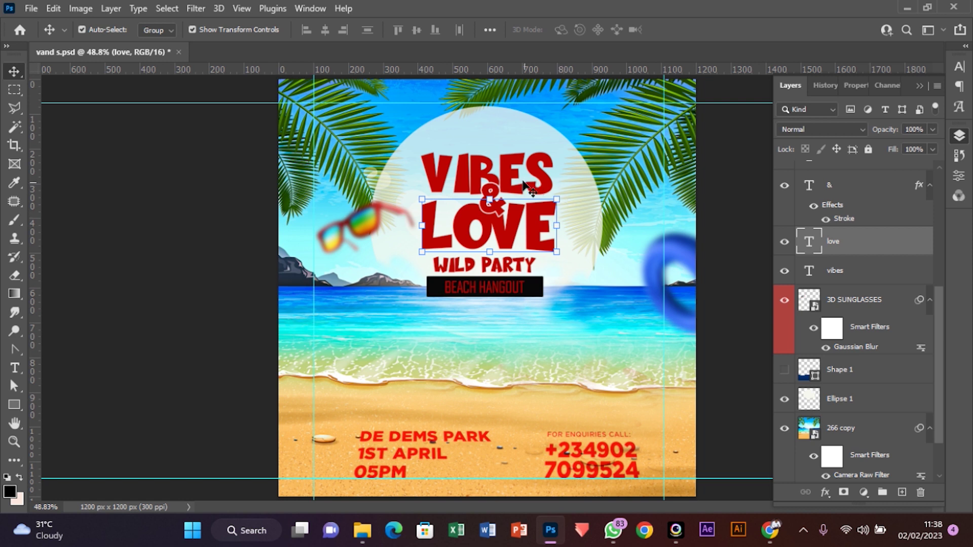
click(430, 138)
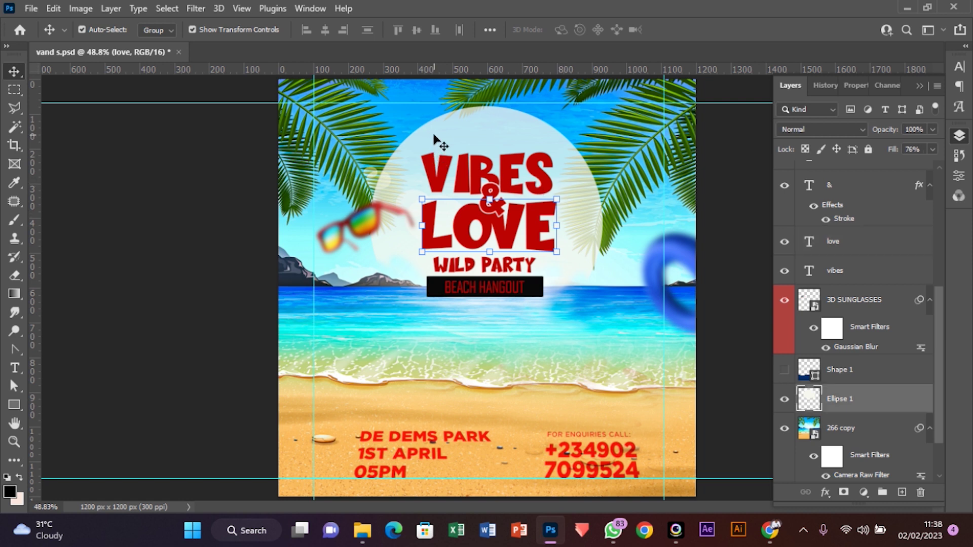
shift+click(492, 203)
shift+click(485, 238)
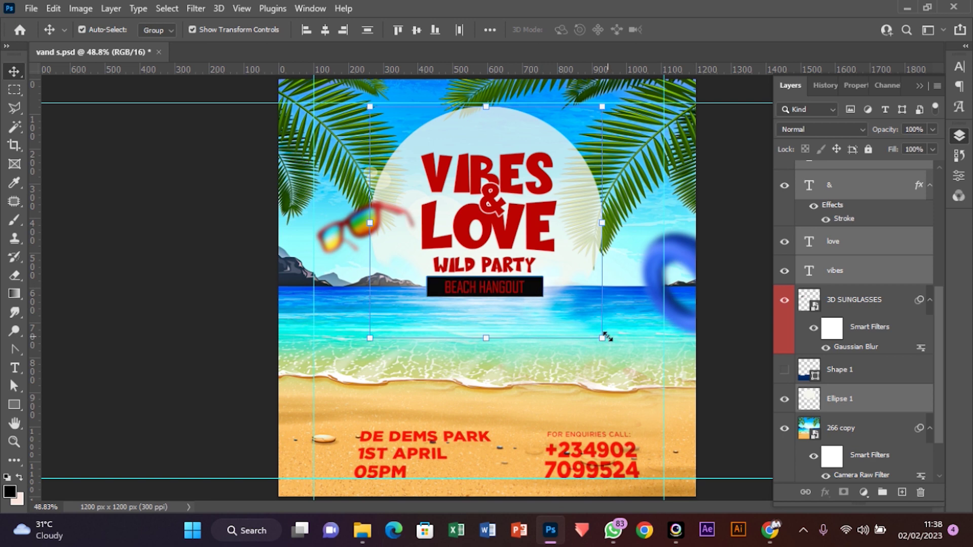
key(ctrl+g)
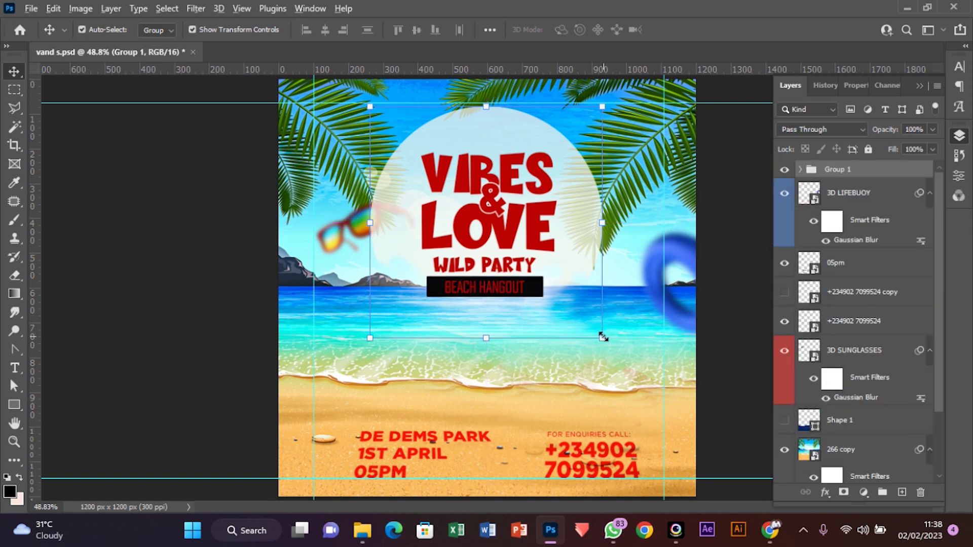
Scale the title group up to 116.62% and shift it slightly to sit centrally between the palm leaves.
click(603, 337)
click(621, 258)
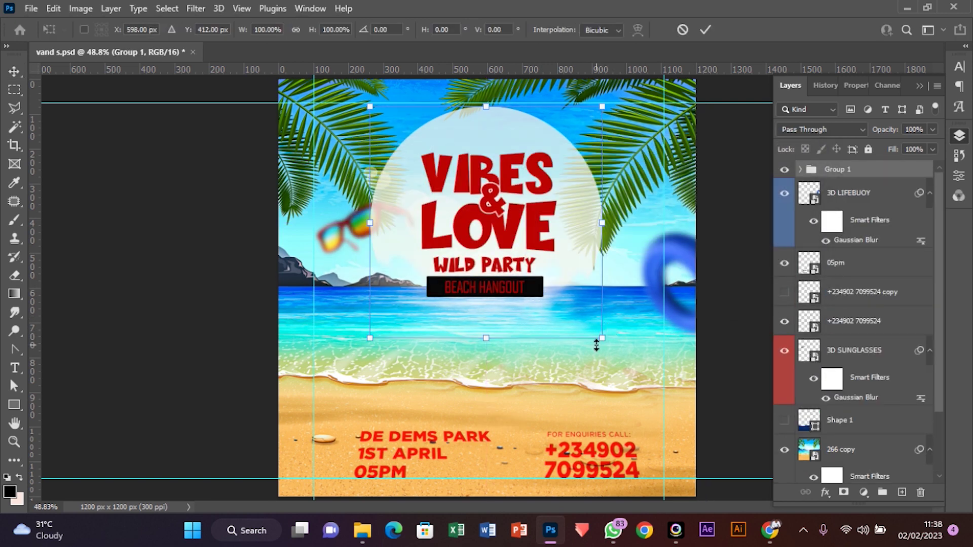
drag(599, 337, 621, 357)
drag(562, 247, 566, 255)
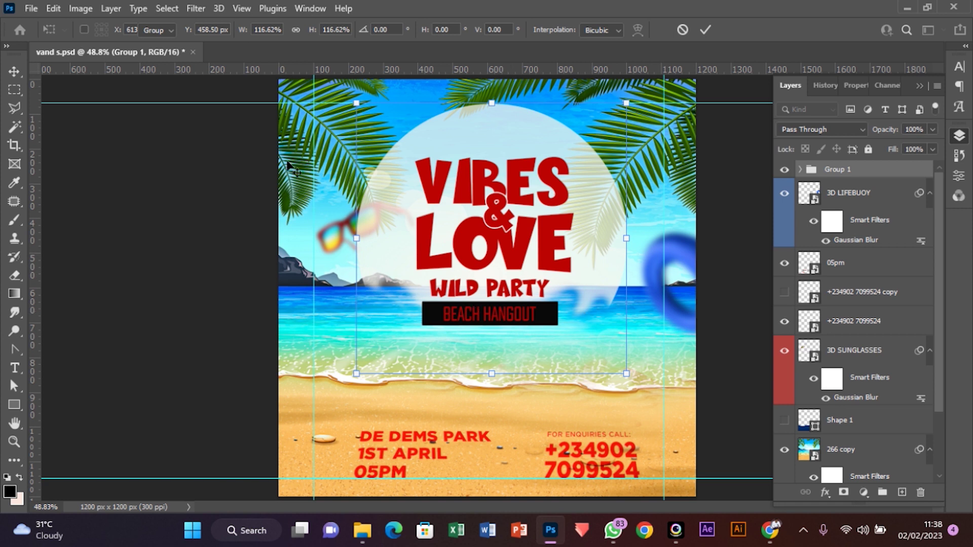
key(Return)
Set Auto-Select to Layer and erase the lower part of Ellipse 1 over the sea with a soft 391-pixel eraser.
click(157, 30)
click(160, 51)
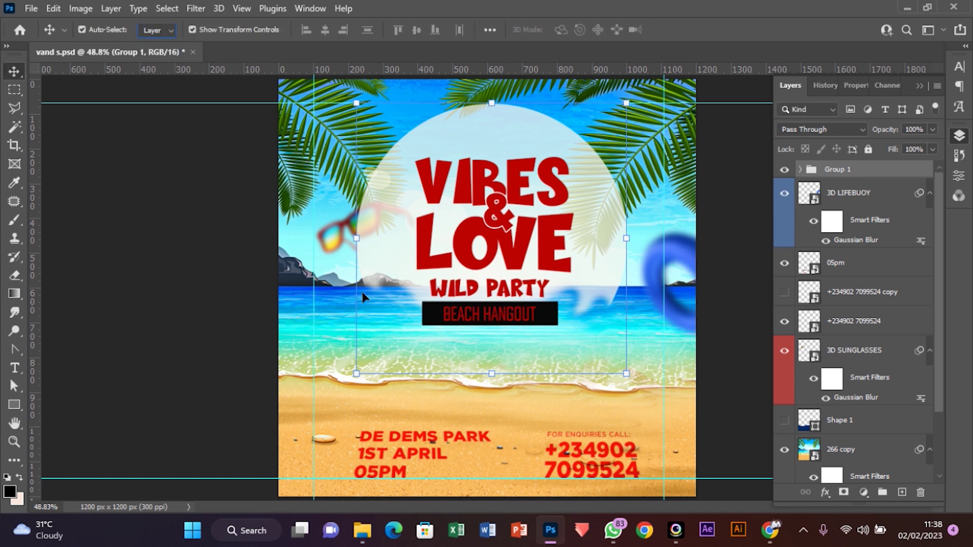
click(397, 276)
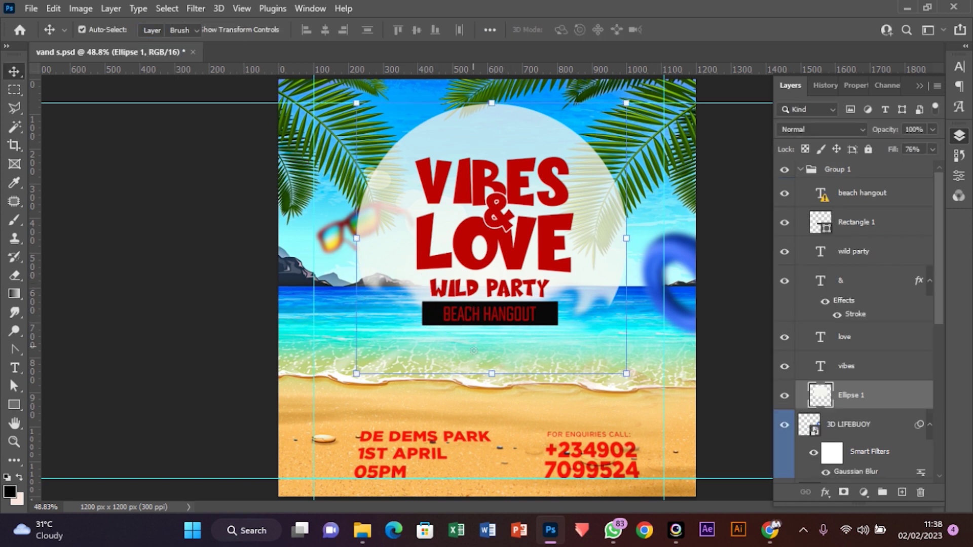
key(e)
mouse_move(554, 336)
mouse_down()
mouse_move(607, 357)
mouse_move(591, 351)
mouse_up()
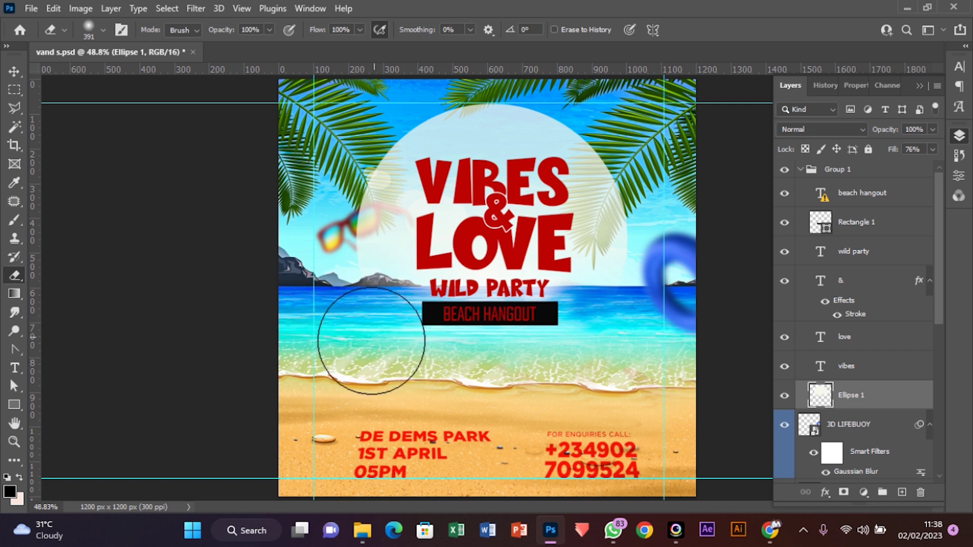
Soften Ellipse 1 with a Gaussian Blur of 6.2 pixels radius, comparing the preview before applying it, and deselect the layer.
click(14, 71)
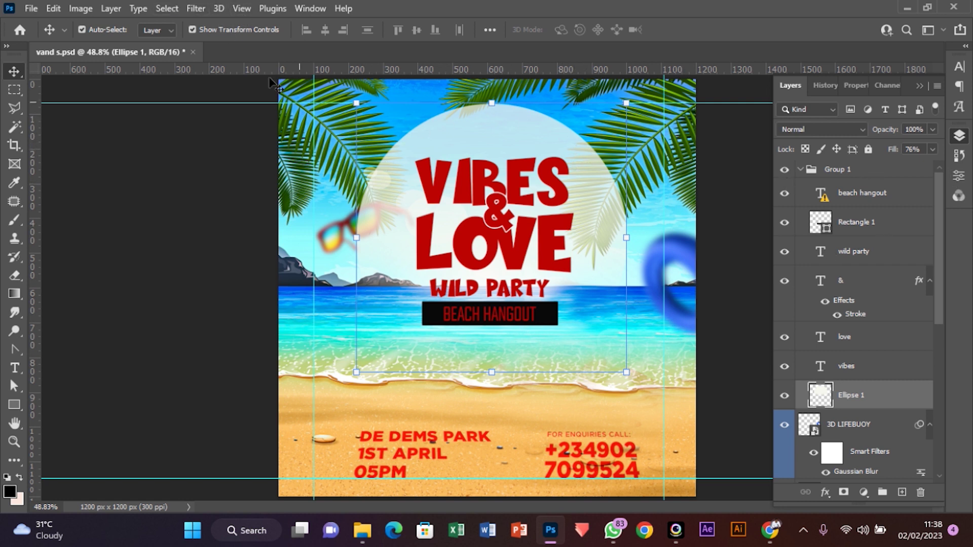
click(195, 9)
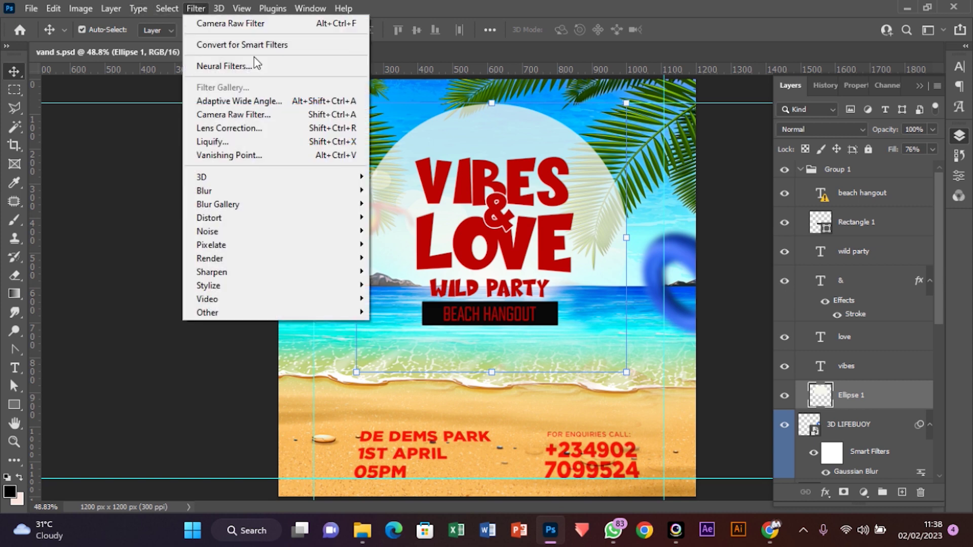
mouse_move(300, 196)
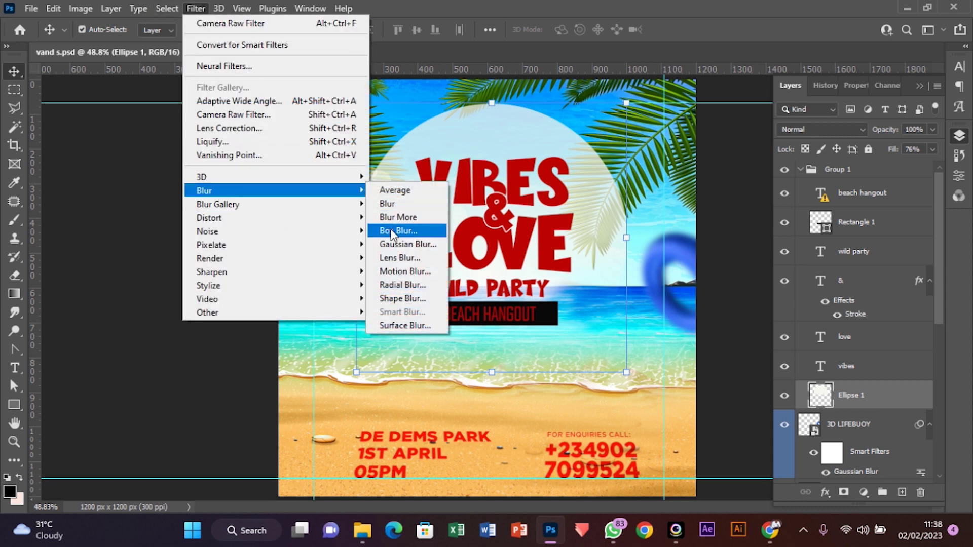
click(408, 244)
drag(414, 248, 753, 282)
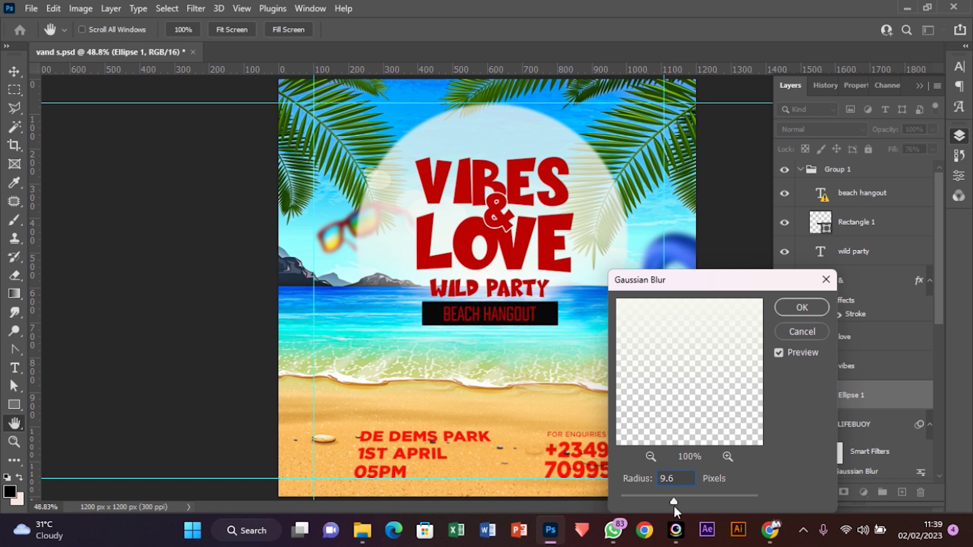
drag(680, 505, 691, 508)
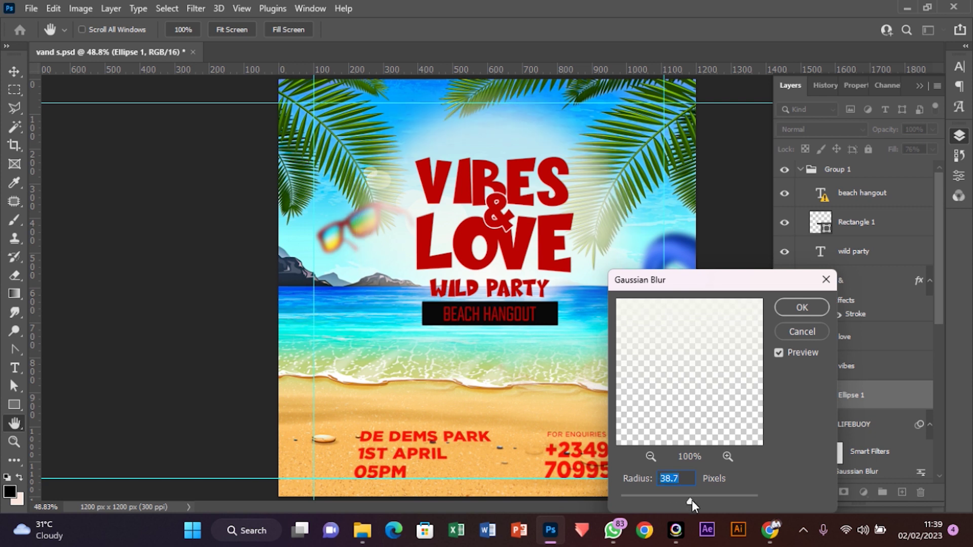
drag(658, 498, 659, 499)
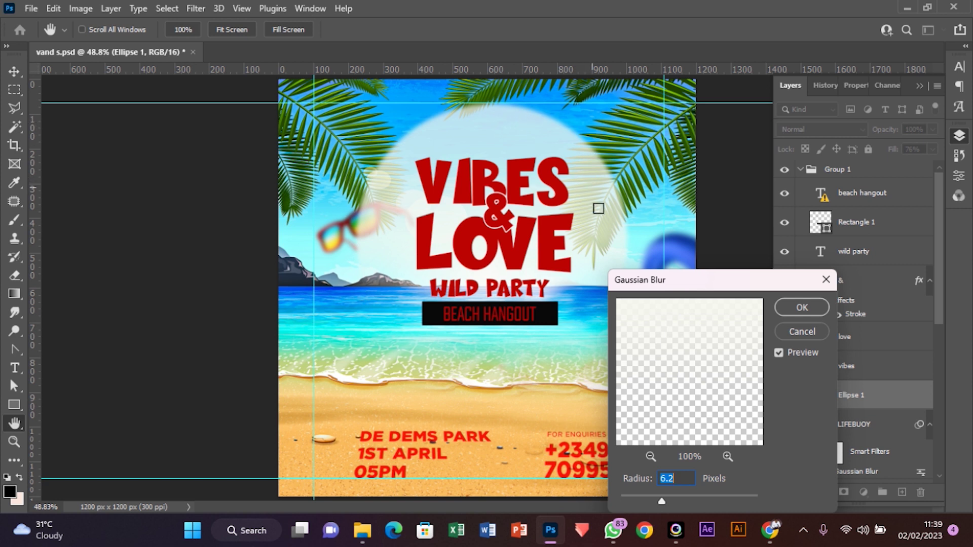
click(790, 353)
click(792, 353)
click(799, 307)
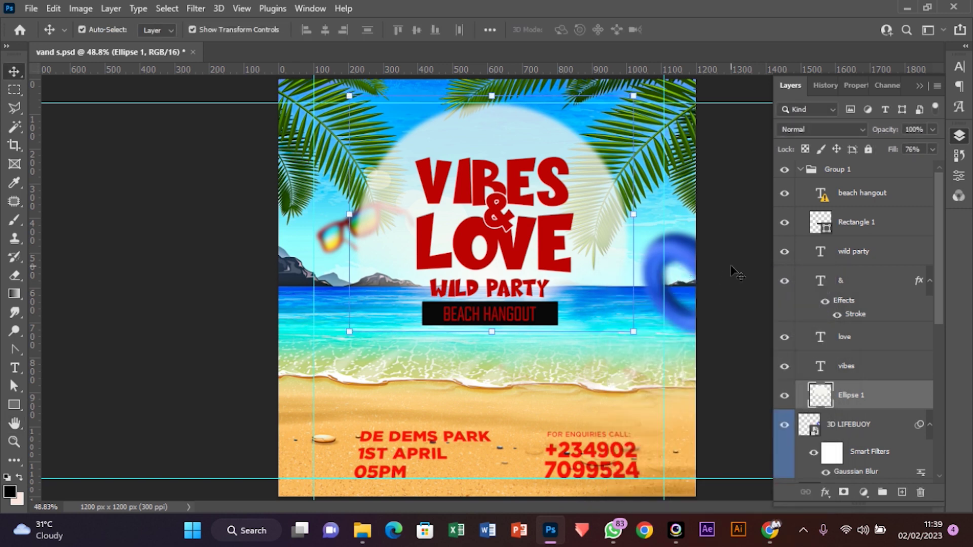
click(717, 296)
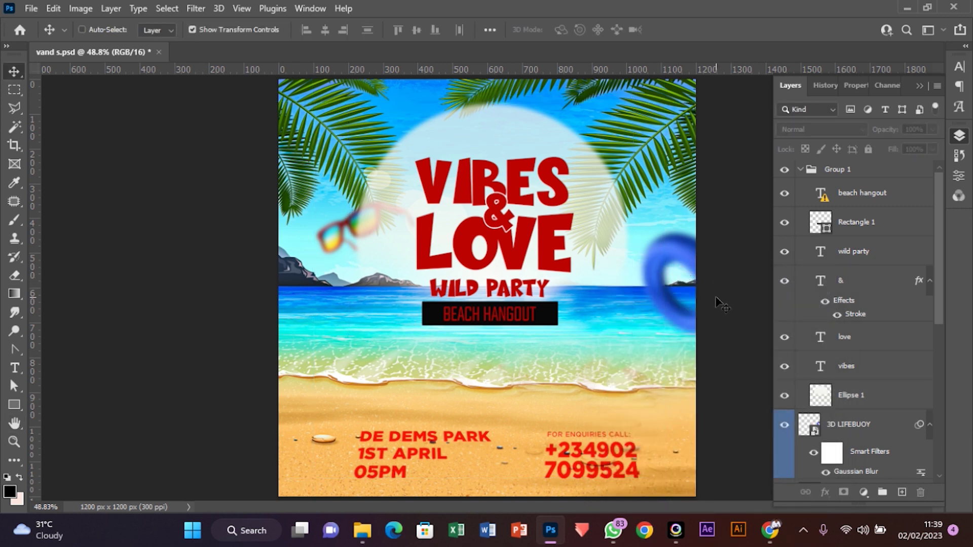
Show the guides and move the venue, date and time text together with the enquiries phone number slightly up, away from the lower guide.
key(ctrl)
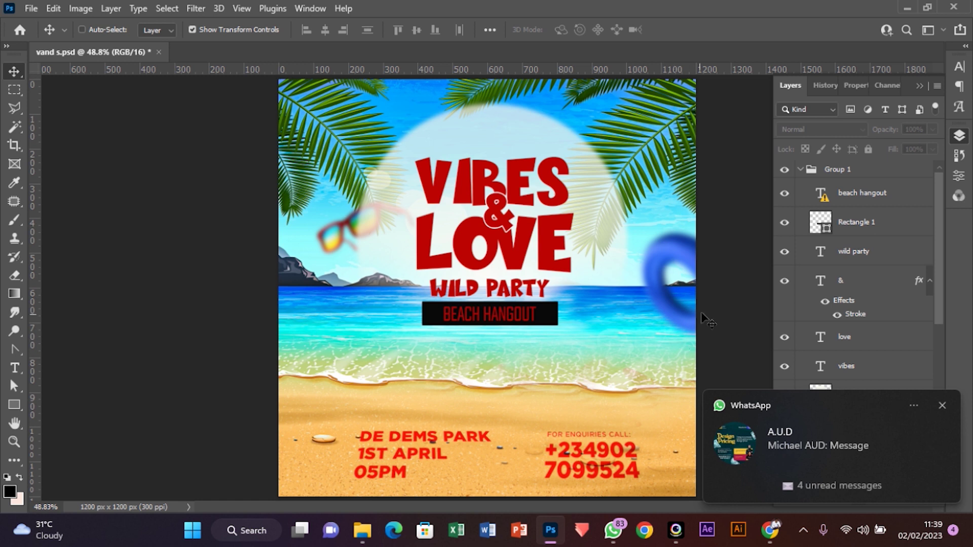
key(ctrl+semicolon)
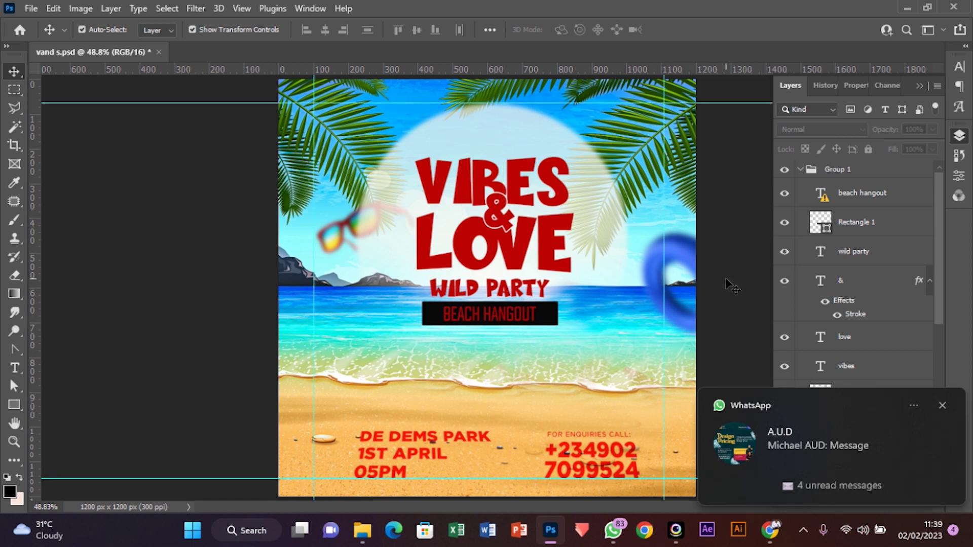
click(415, 455)
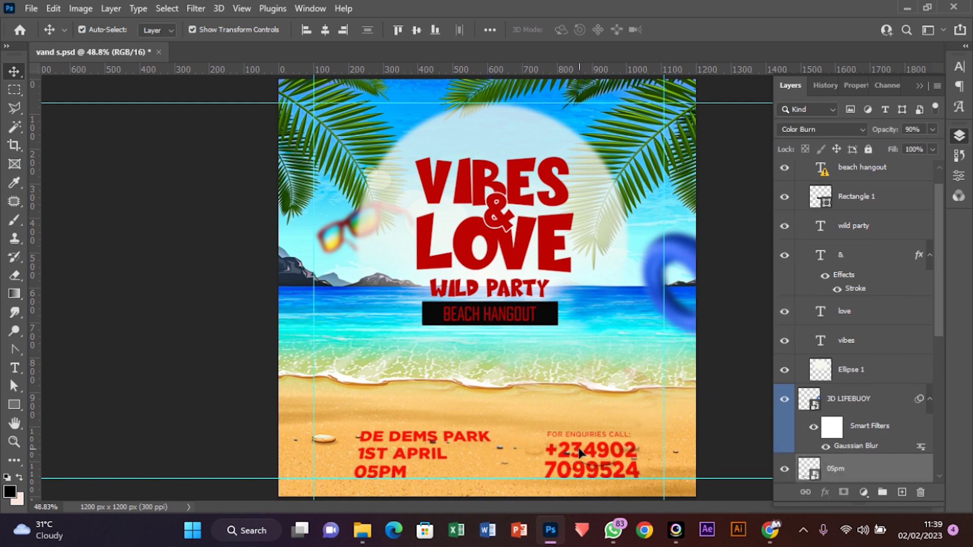
drag(579, 452, 580, 437)
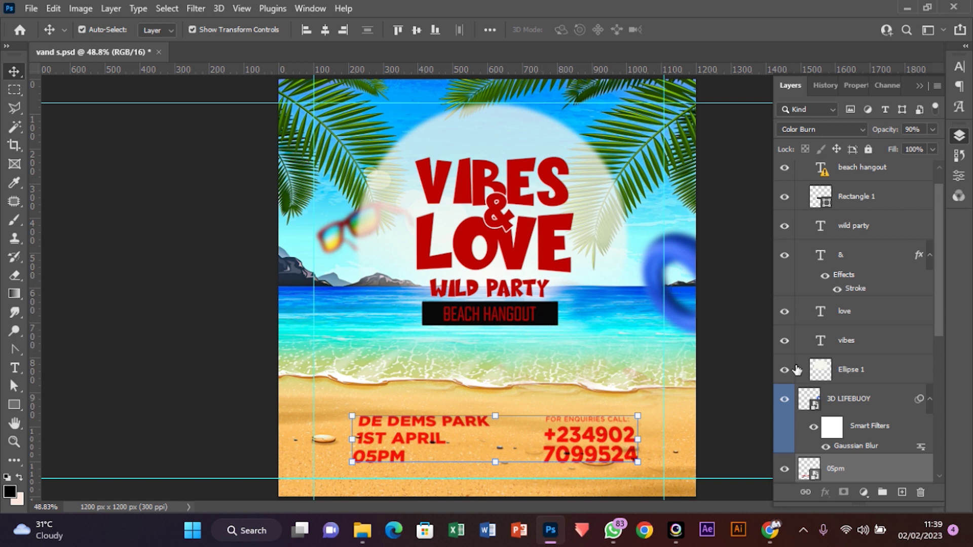
Try showing the dark blue Shape 1 wave behind the event details, and hide it again.
scroll(797, 369, down, 8)
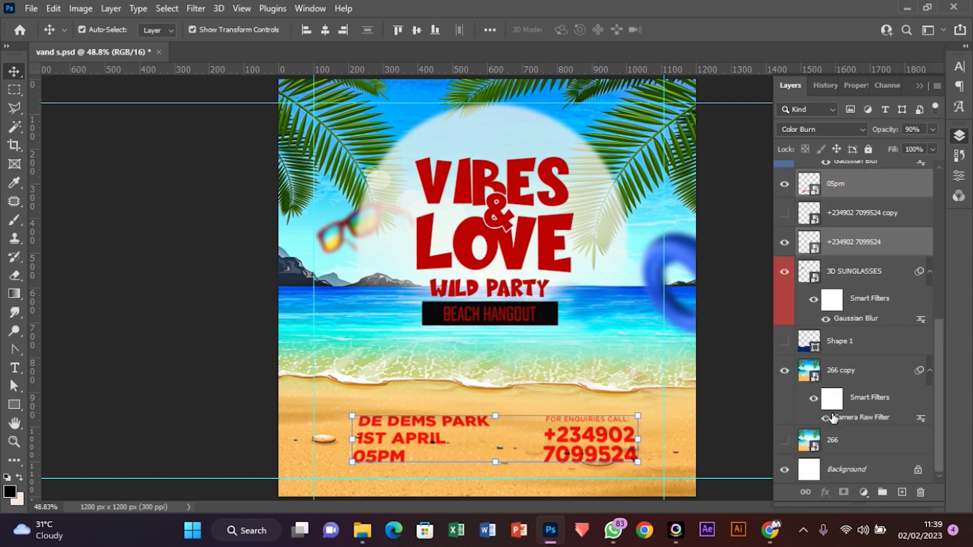
click(784, 341)
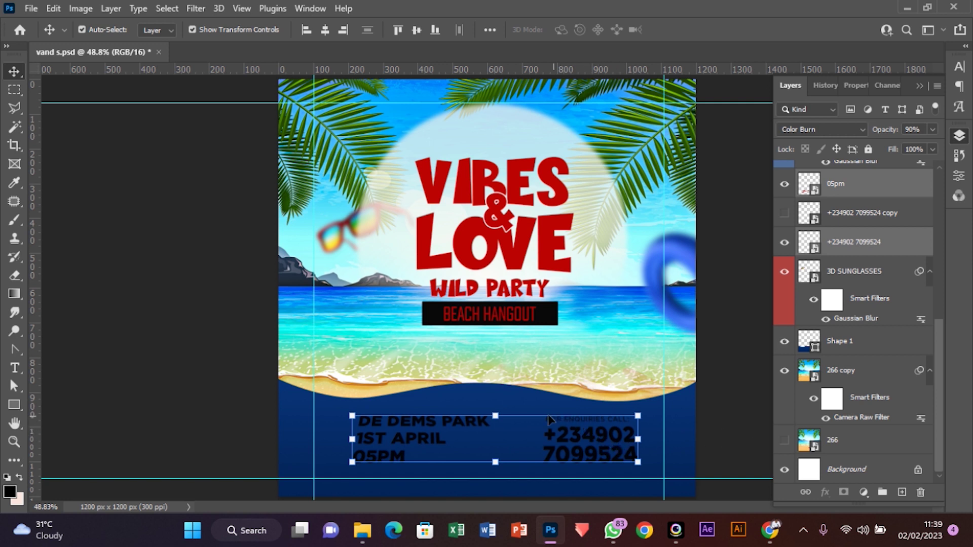
click(690, 415)
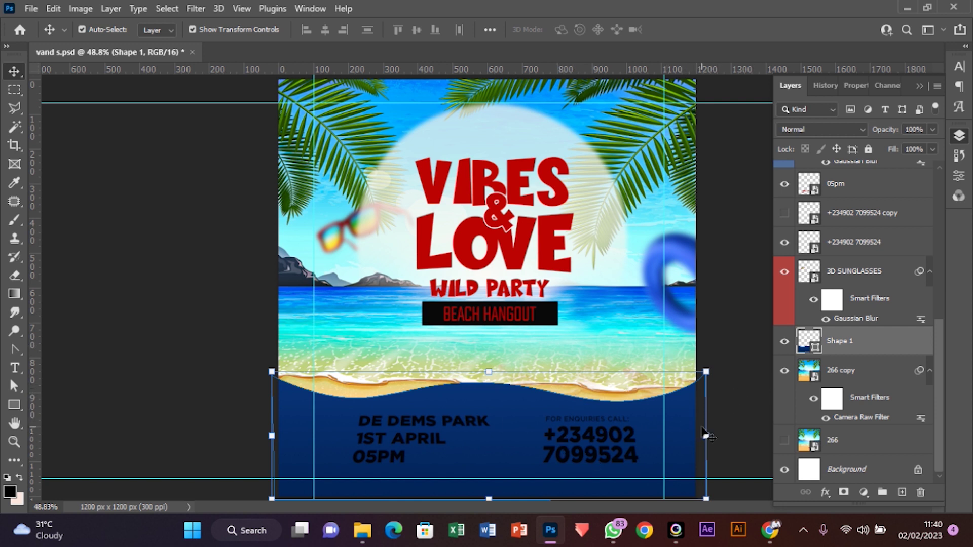
key(ctrl+comma)
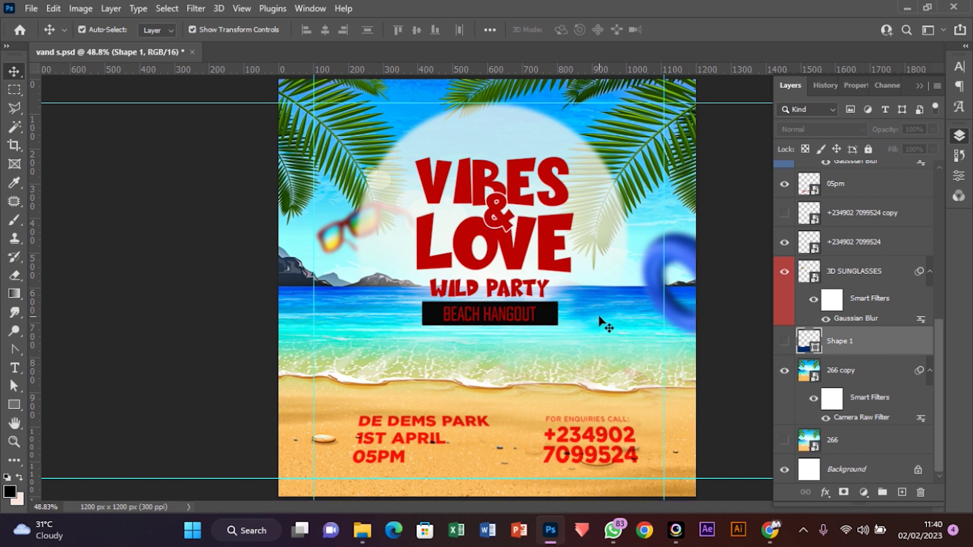
Save the working flyer document.
key(ctrl+s)
key(ctrl+shift+s)
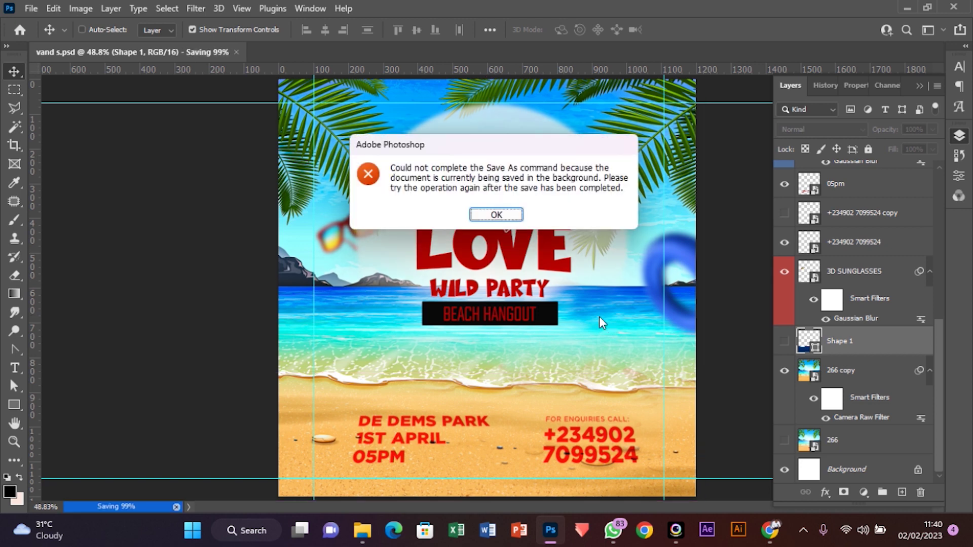
click(497, 276)
key(ctrl+shift+s)
click(495, 213)
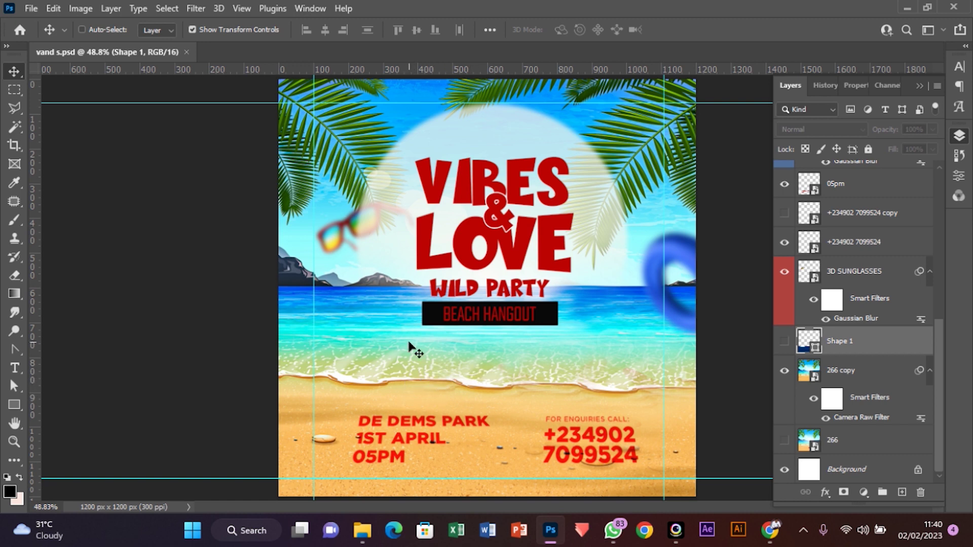
Save a JPEG copy of the flyer named vand s in the Downloads folder at quality 12.
key(ctrl+shift+s)
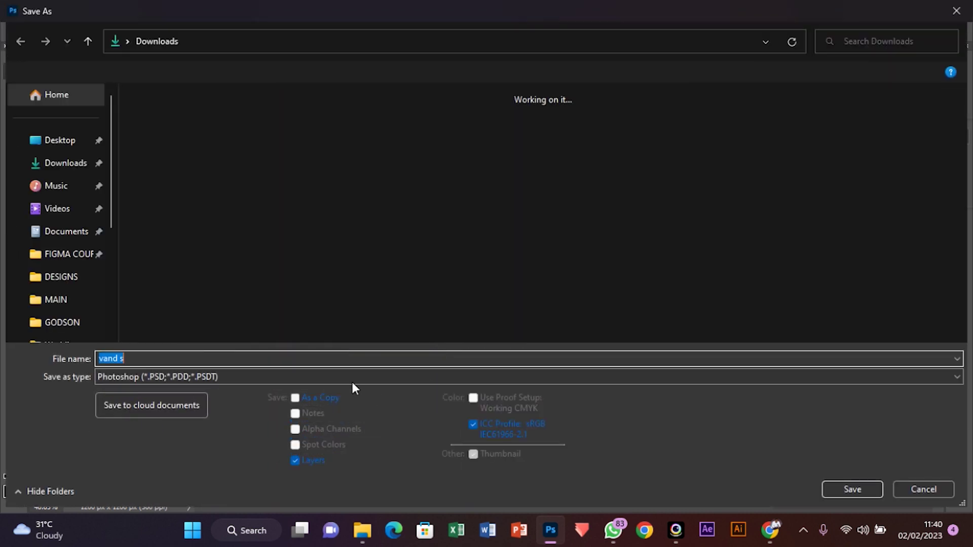
click(289, 378)
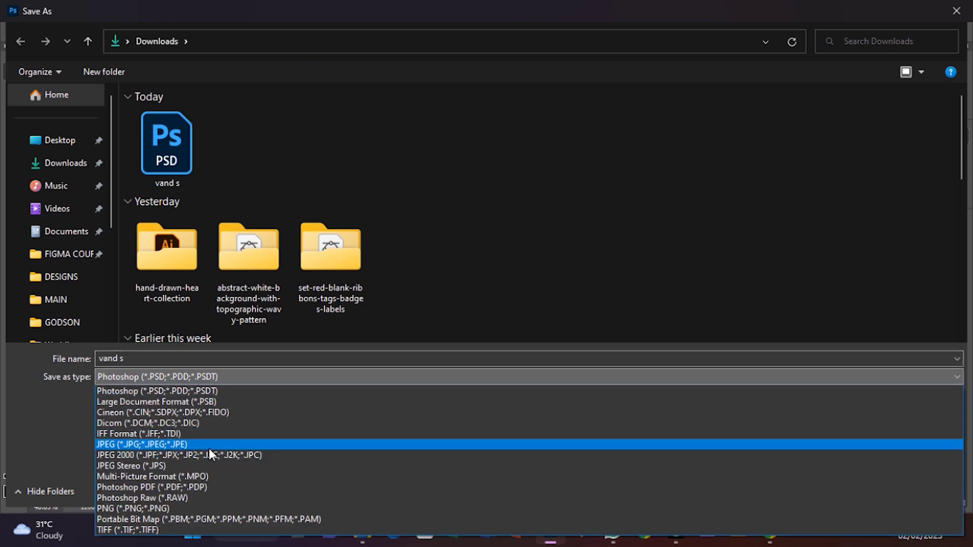
click(209, 449)
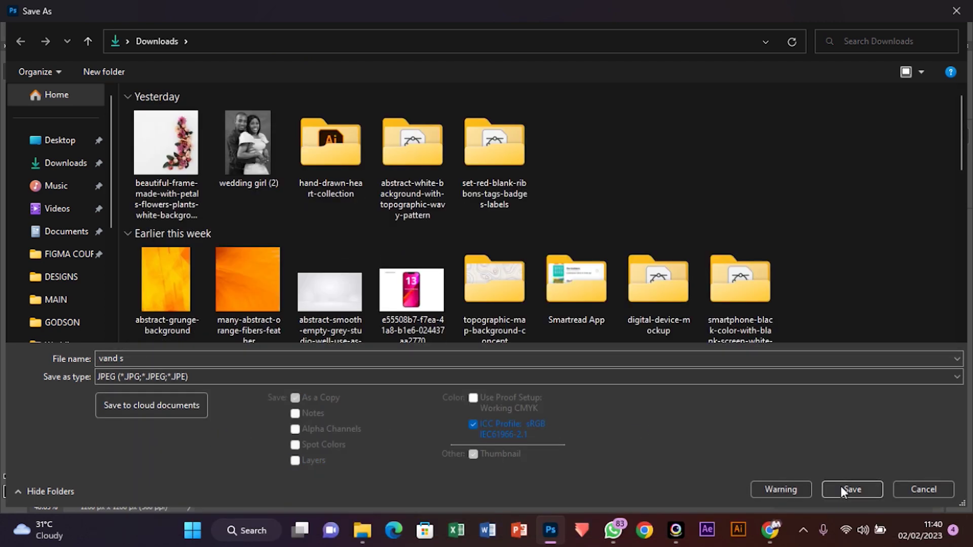
click(841, 485)
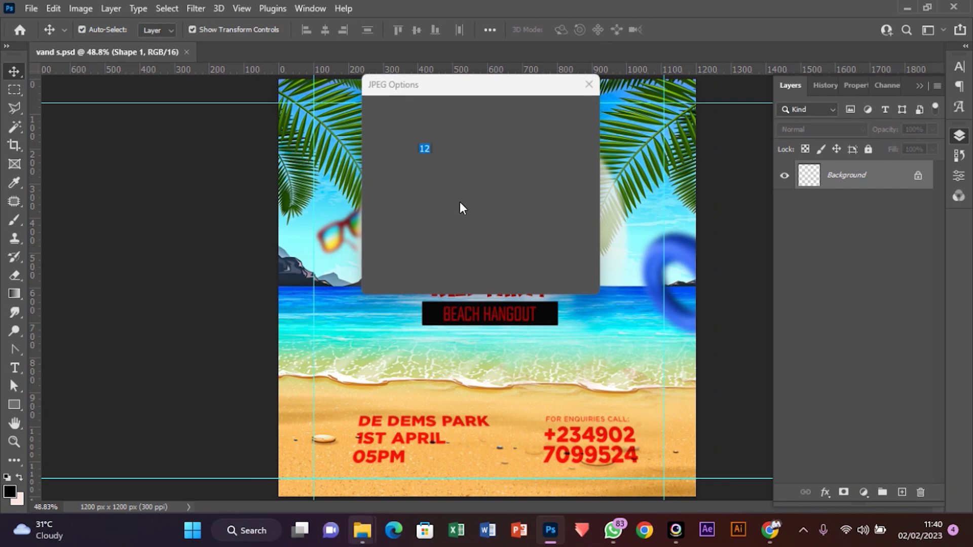
click(571, 116)
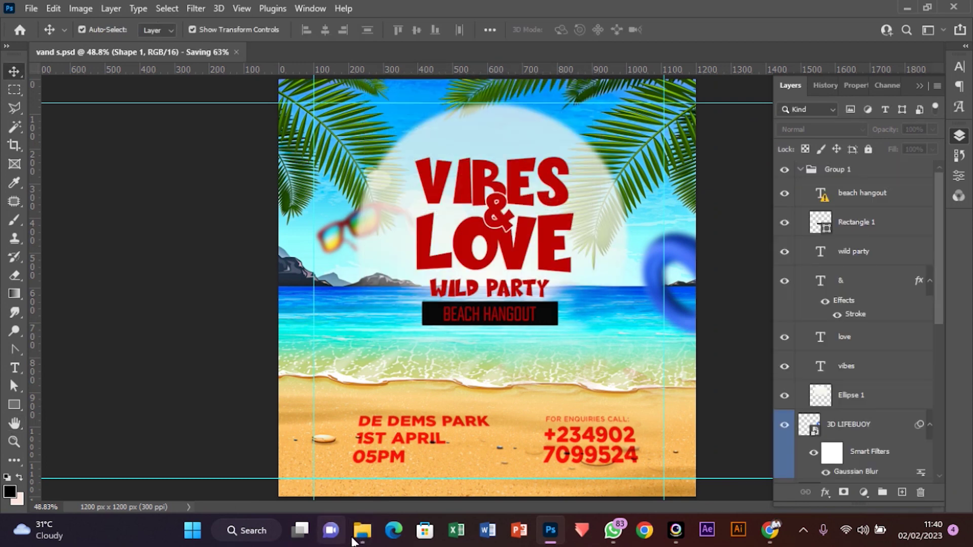
Place the vand s JPEG from the Downloads folder into the flyer document and bring its layer to the top of the stack.
mouse_move(363, 530)
click(350, 467)
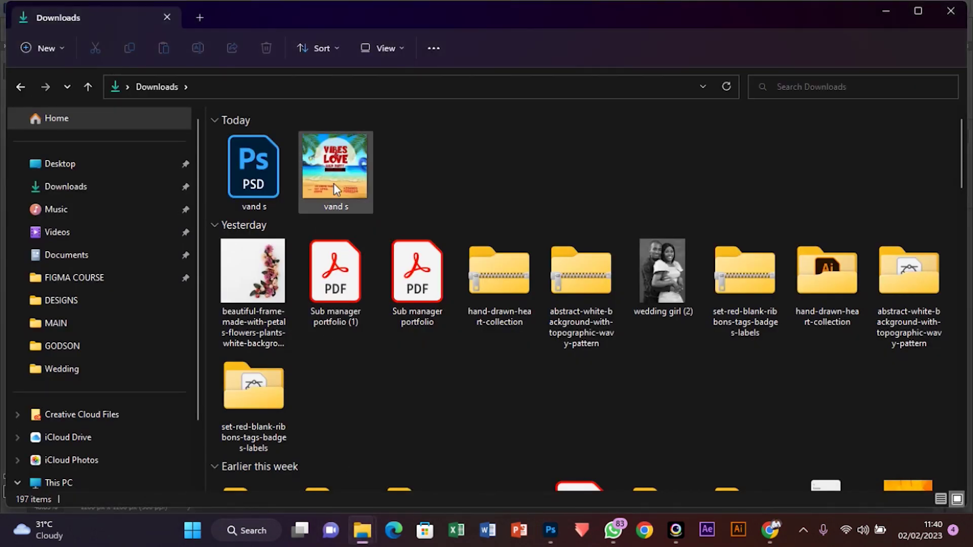
drag(334, 190, 463, 314)
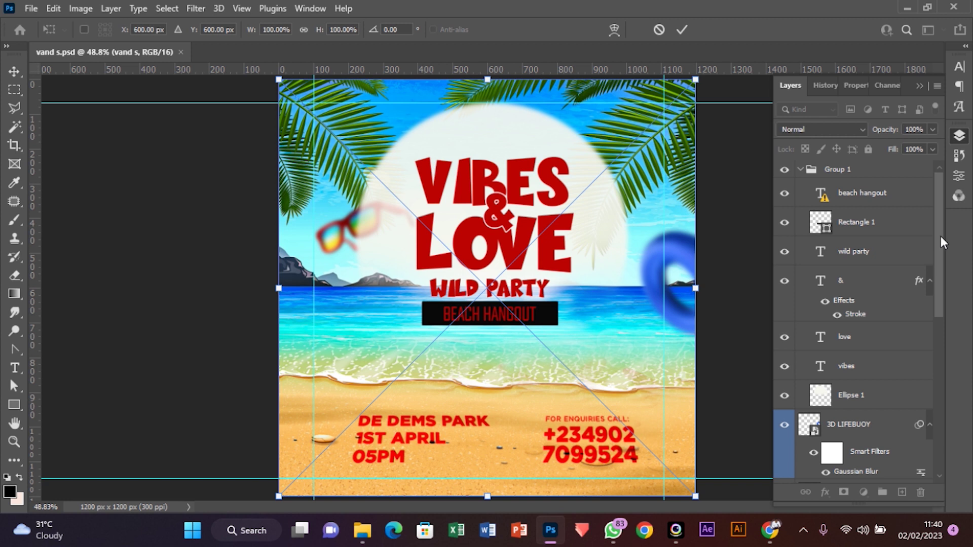
key(Return)
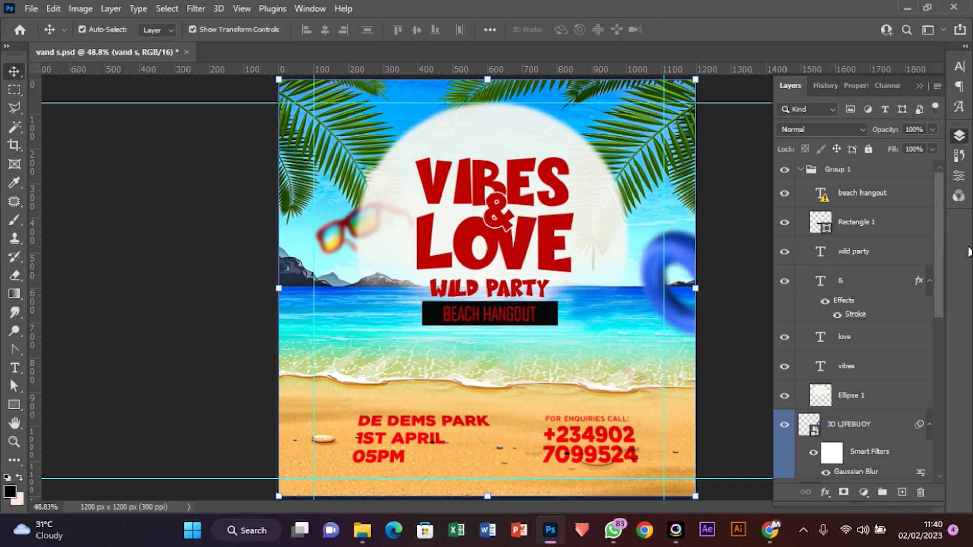
scroll(902, 303, down, 5)
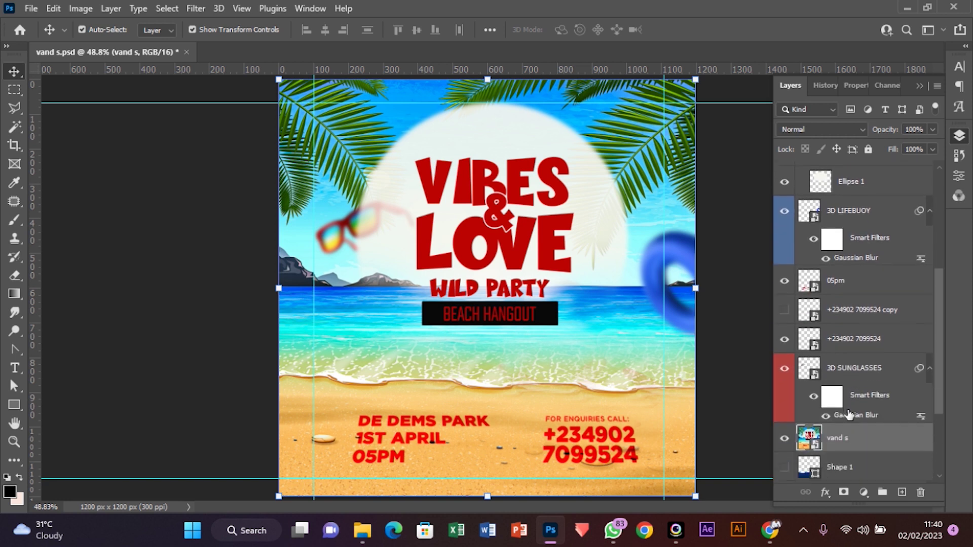
key(ctrl+shift+bracketright)
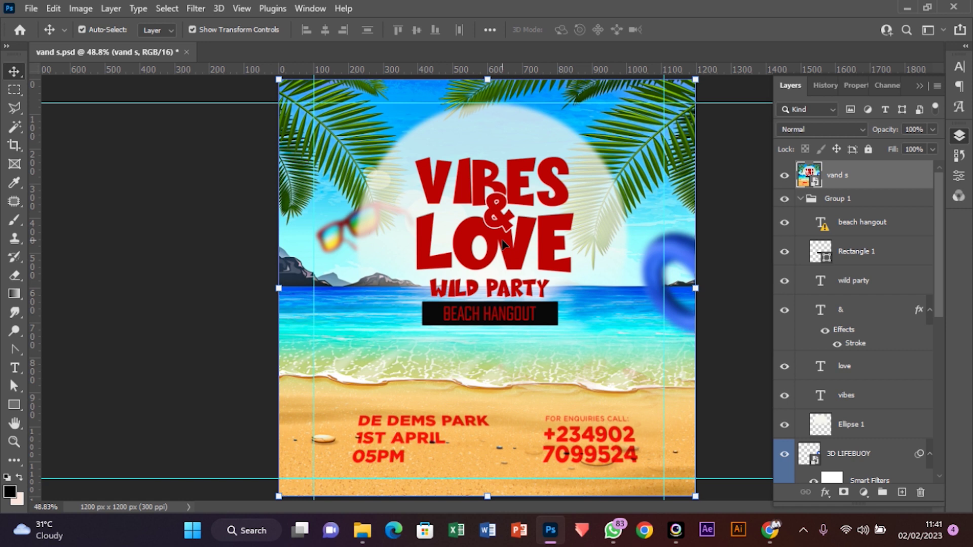
Start the Camera Raw filter on the vand s layer and set exposure to +0.20 and contrast to +31.
key(ctrl)
key(ctrl+shift+a)
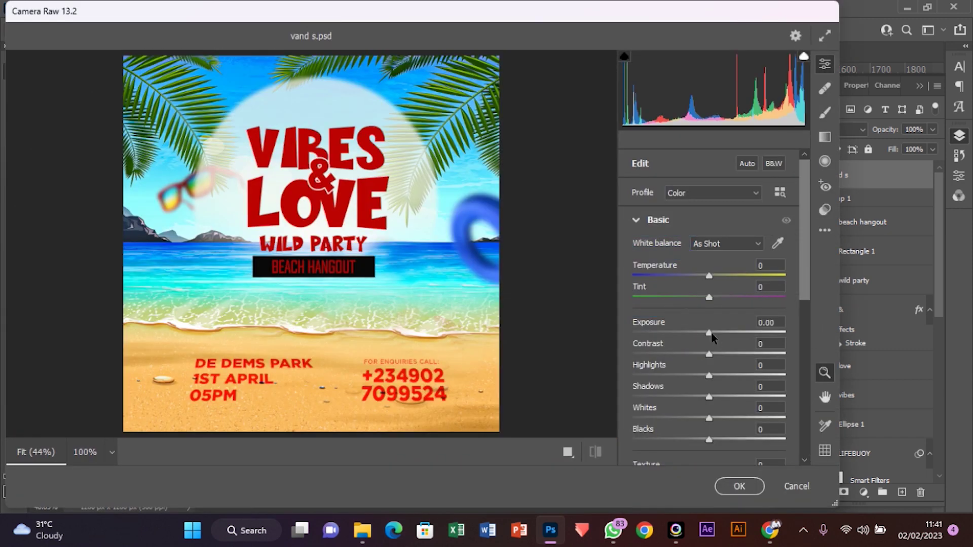
drag(708, 332, 732, 354)
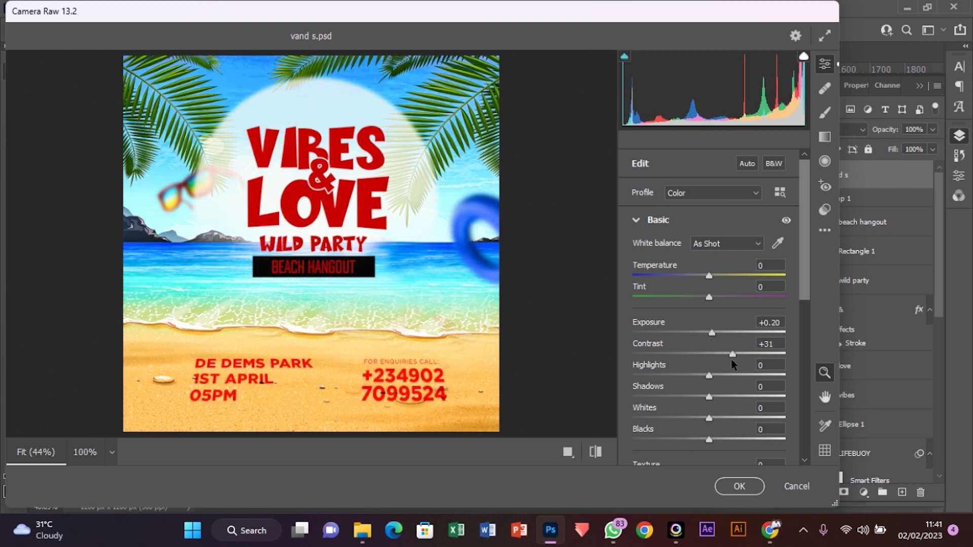
Set the Camera Raw texture to +64, clarity to +9 and dehaze to +16.
scroll(705, 403, down, 3)
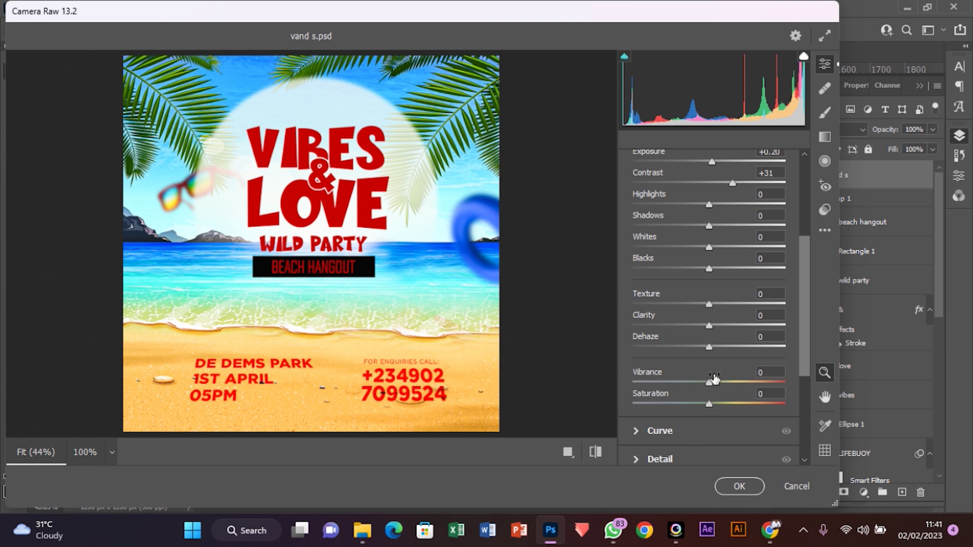
drag(708, 304, 765, 305)
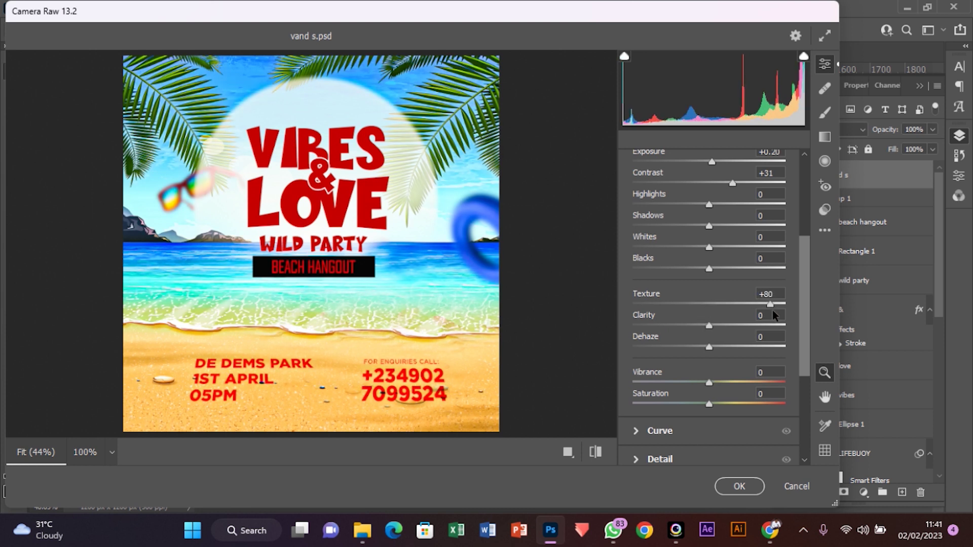
drag(772, 310, 725, 327)
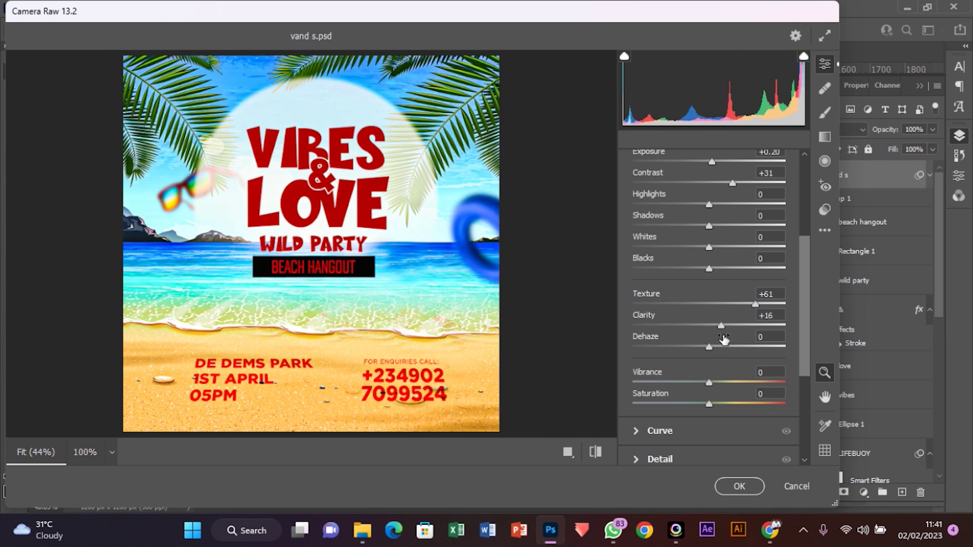
drag(755, 306, 720, 357)
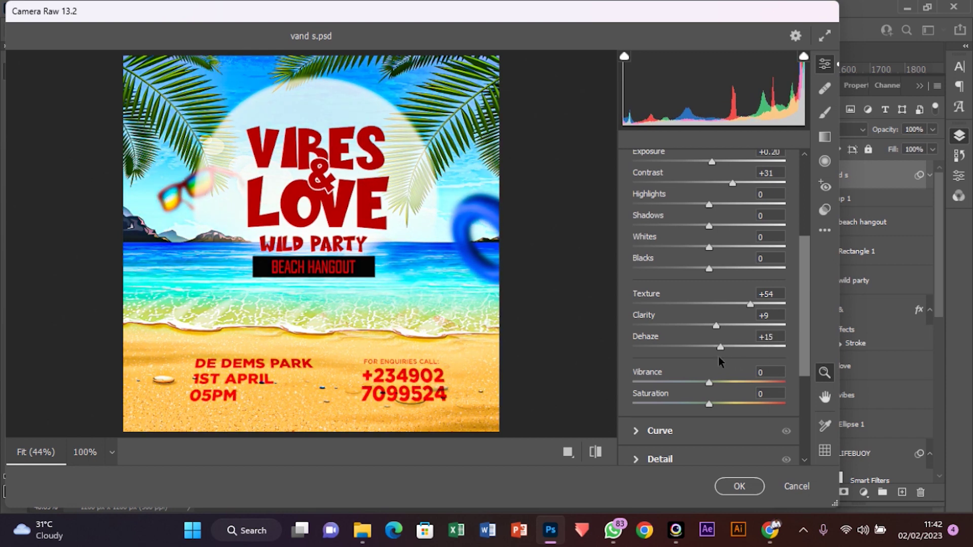
key(Up)
drag(749, 303, 759, 327)
Set the Camera Raw highlights to +10, shadows to +16, blacks to +15 and saturation to +4.
drag(711, 205, 721, 233)
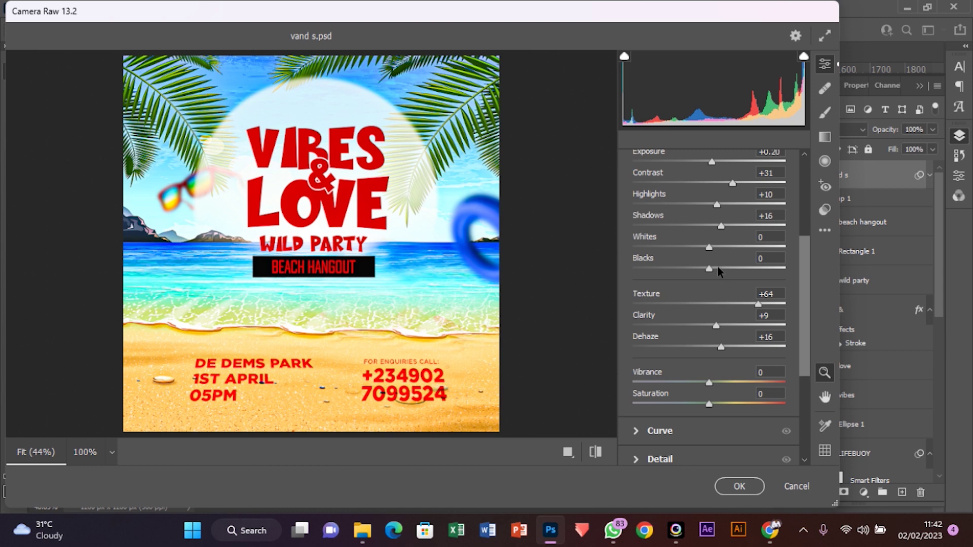
mouse_move(717, 267)
mouse_down()
mouse_move(750, 272)
mouse_move(719, 275)
mouse_up()
drag(710, 402, 713, 408)
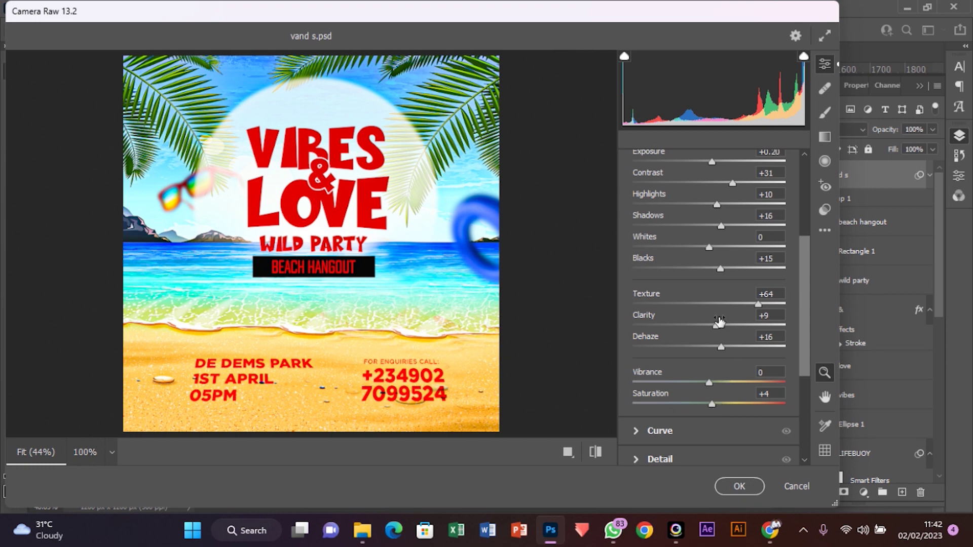
Reduce contrast to +24 and exposure to +0.10, apply the Camera Raw filter, and compare the flyer with and without the vand s layer.
scroll(719, 320, up, 3)
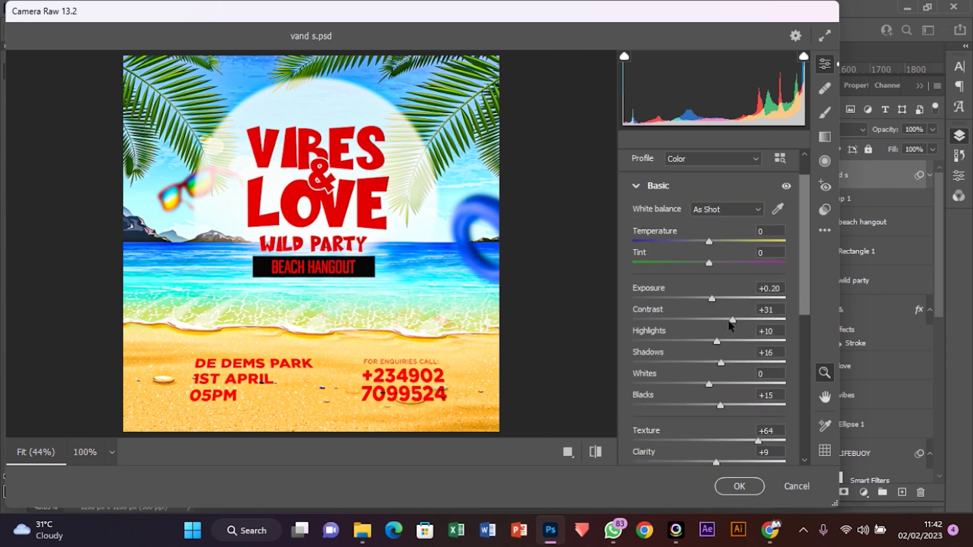
drag(732, 321, 709, 299)
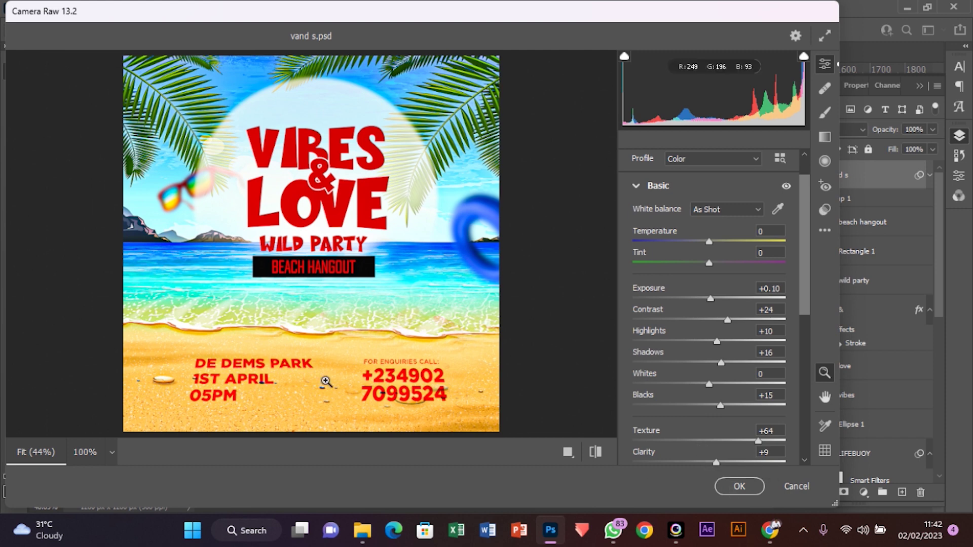
click(739, 487)
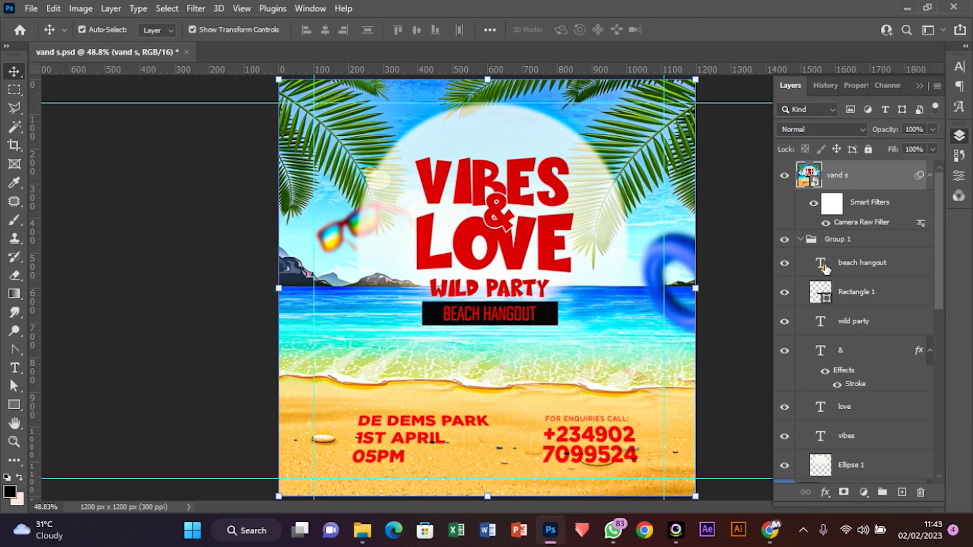
click(784, 176)
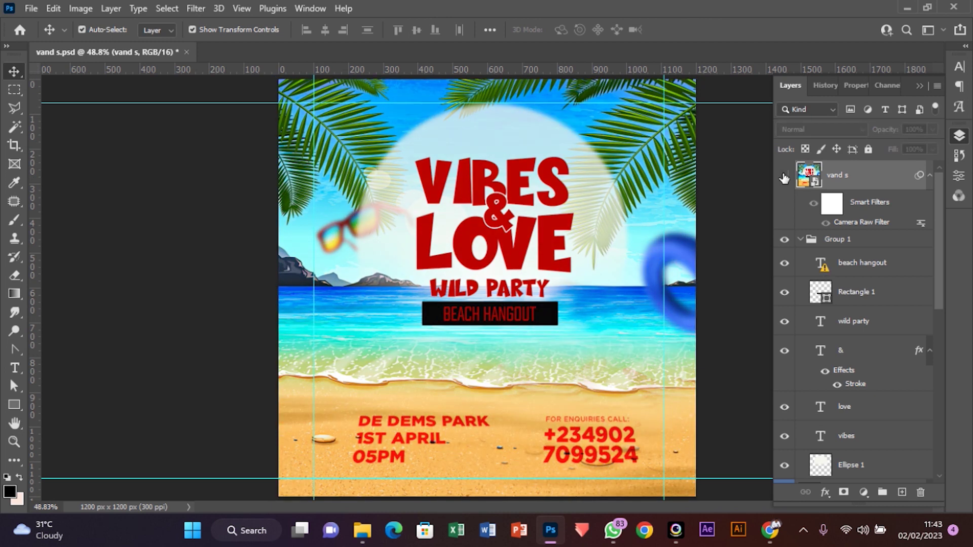
click(784, 177)
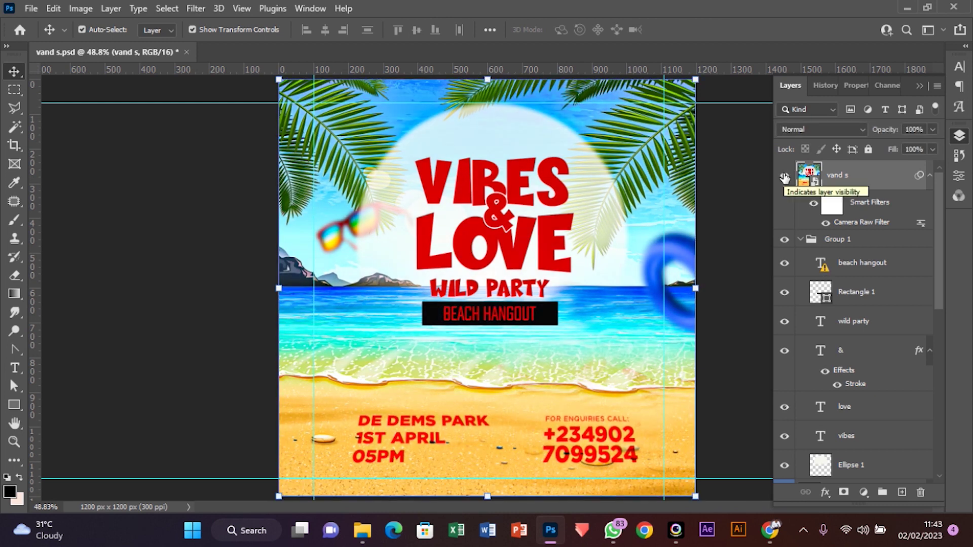
Save the graded flyer as a separate JPEG in the Downloads folder, ending the file name with Edited.
key(ctrl)
key(ctrl+shift+s)
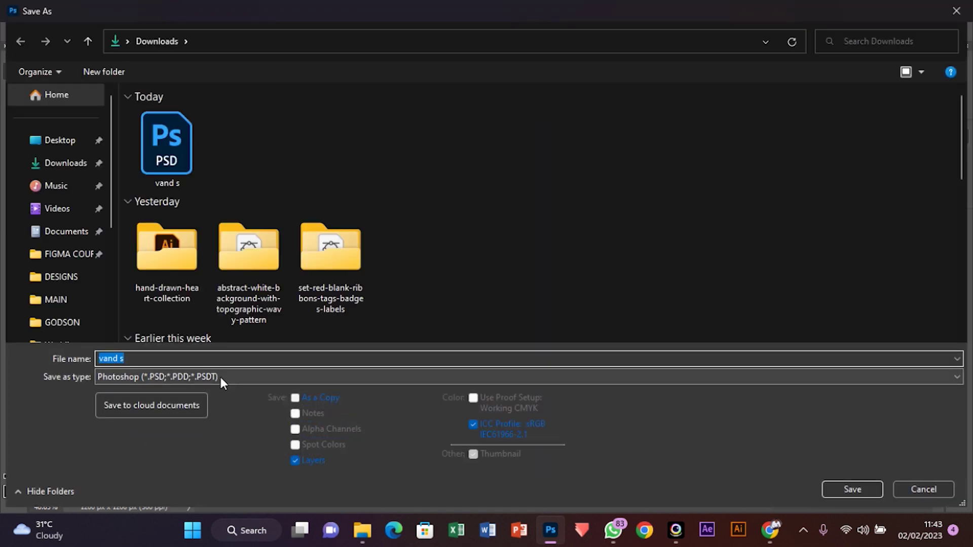
click(221, 377)
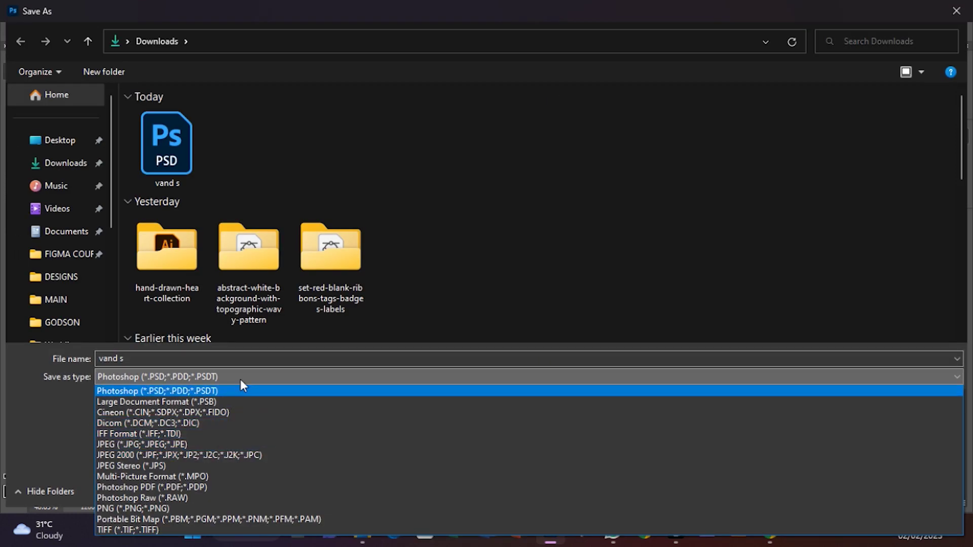
click(225, 443)
click(214, 362)
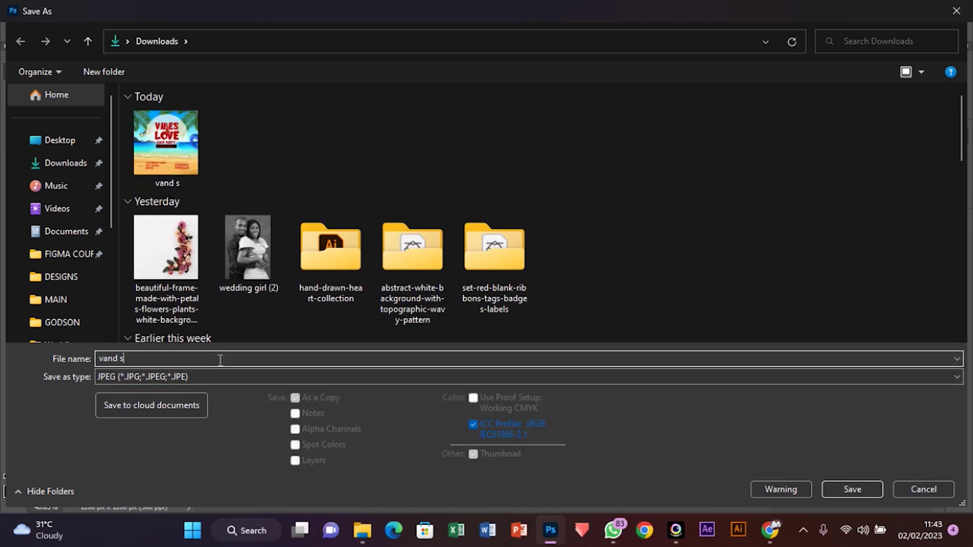
key(BackSpace)
text(Edited)
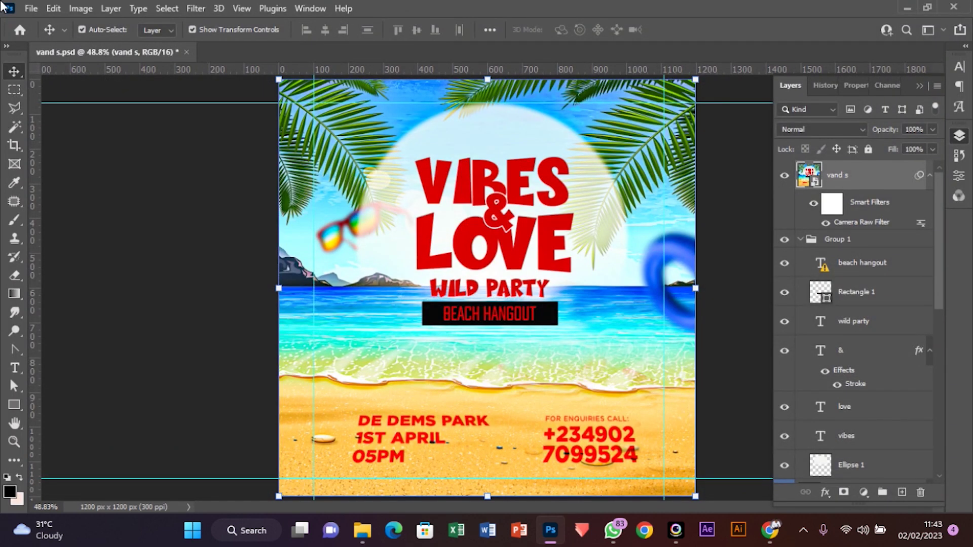
key(Return)
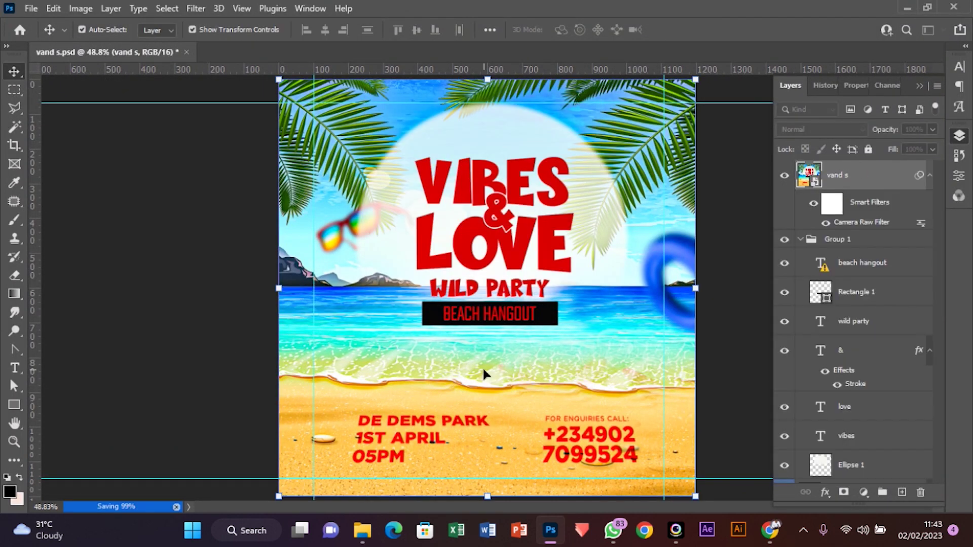